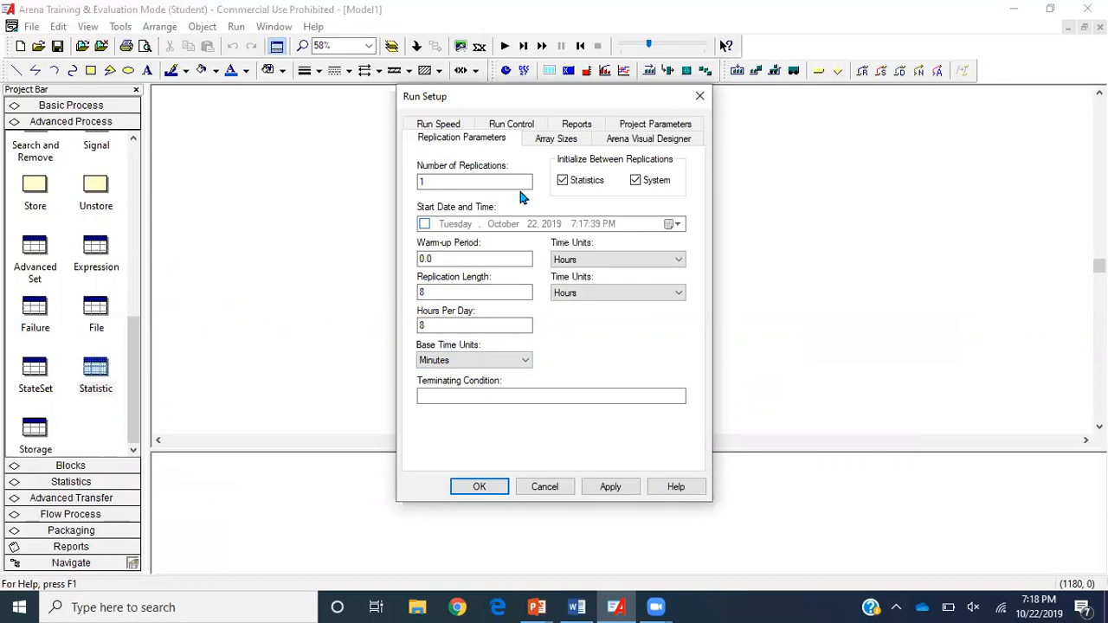
# Set the number of replications to 30 in Run Setup and review the statistics and system initialization options.
pyautogui.doubleClick(511, 182)
pyautogui.write('30')
pyautogui.click(583, 187)
pyautogui.click(562, 183)
pyautogui.click(641, 188)
pyautogui.click(464, 325)
pyautogui.click(465, 325)
pyautogui.click(635, 185)
pyautogui.click(455, 180)
pyautogui.click(452, 294)
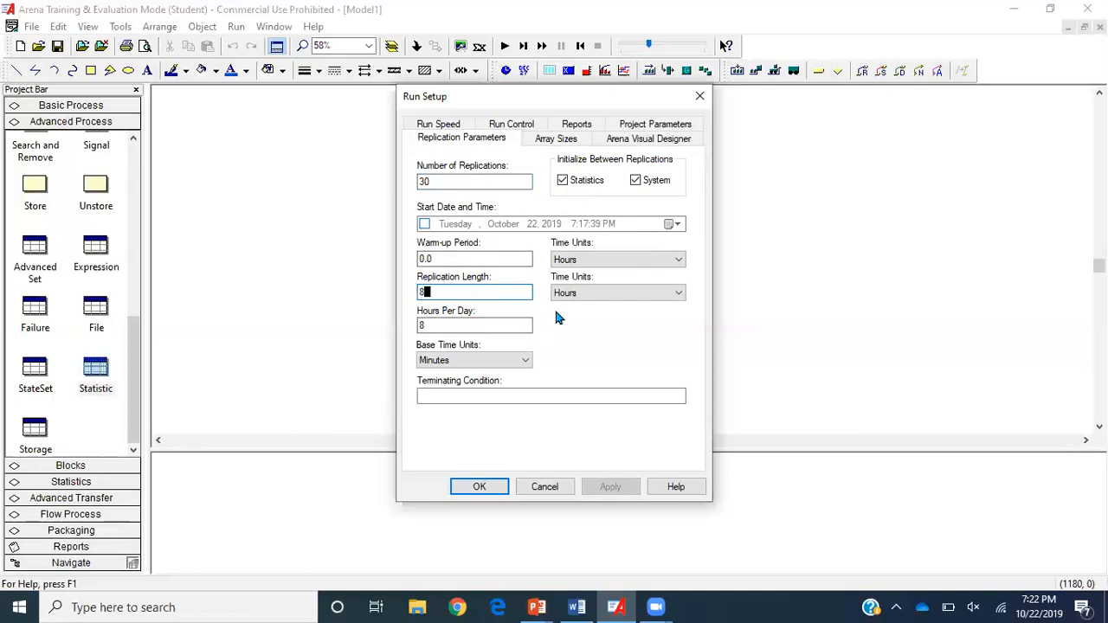
# Review the replication length and terminating condition fields, and set the base time units to Hours.
pyautogui.click(541, 396)
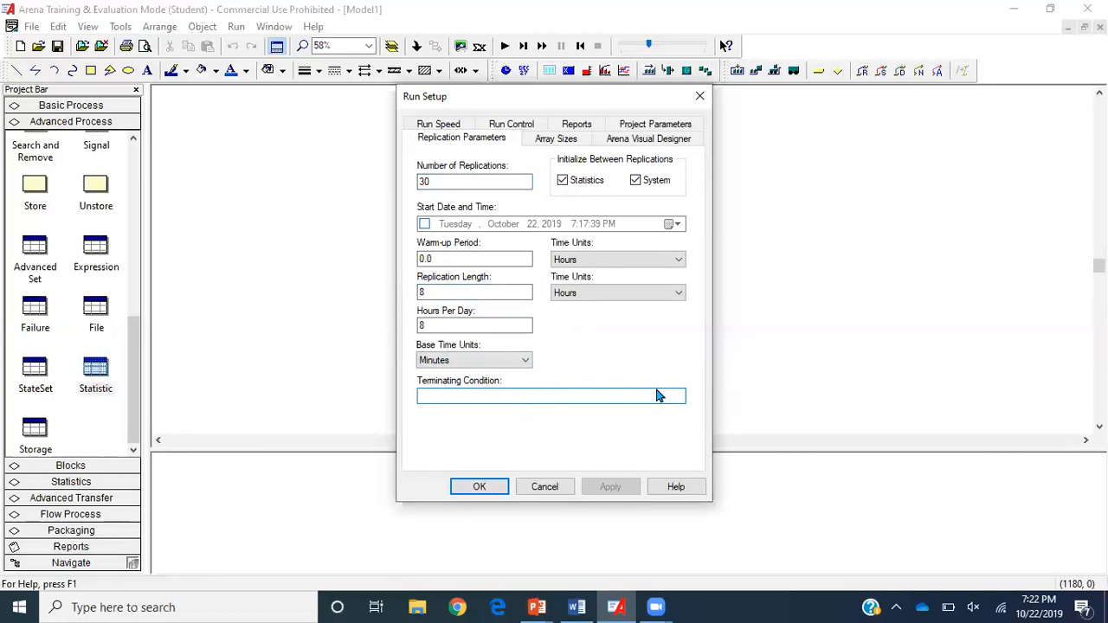
pyautogui.doubleClick(502, 289)
pyautogui.click(498, 398)
pyautogui.click(504, 293)
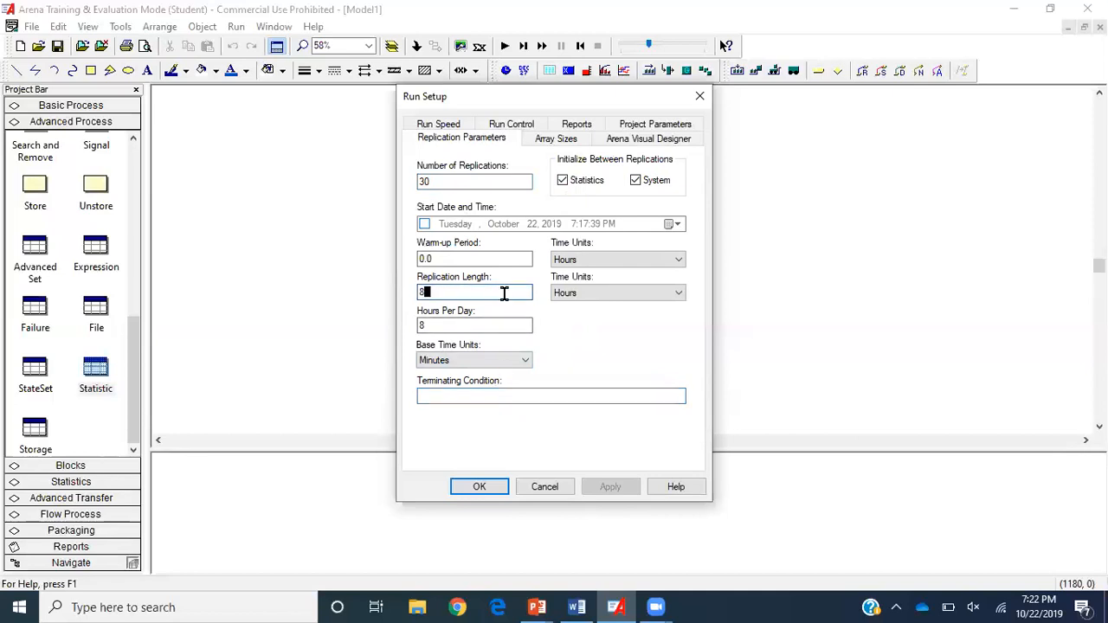
pyautogui.click(508, 398)
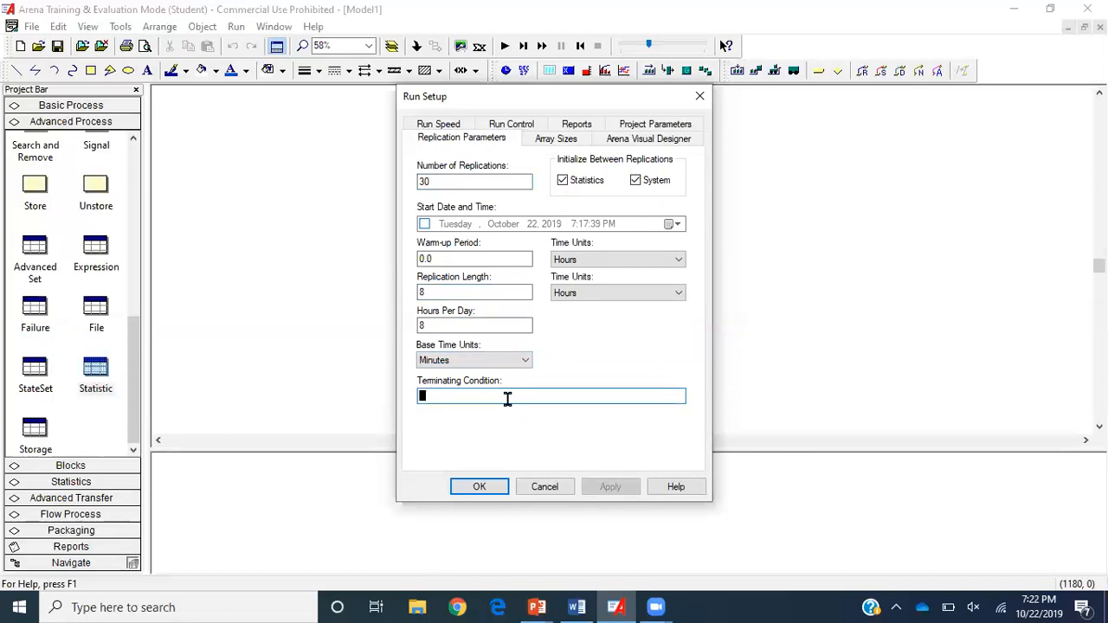
pyautogui.click(489, 362)
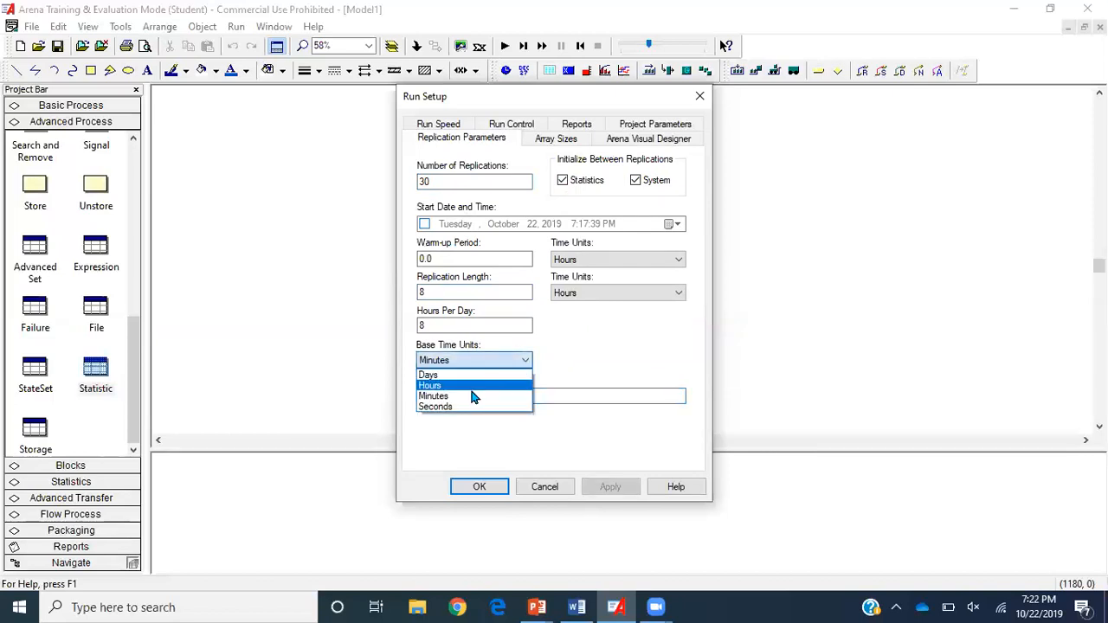
pyautogui.click(472, 387)
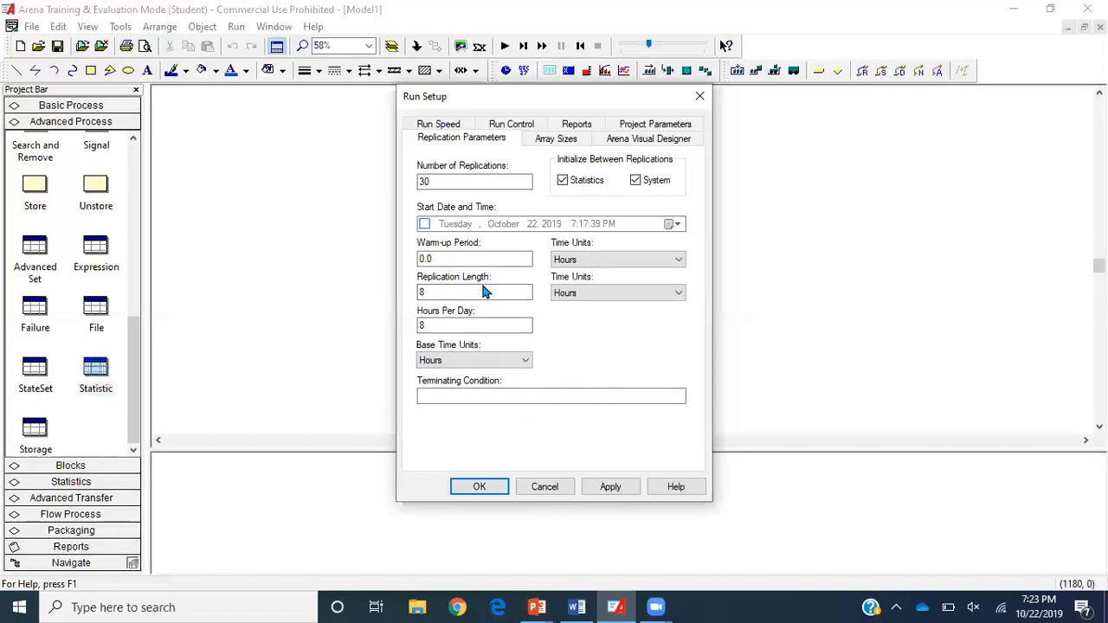
# Review the replication length and warm-up period fields, and cancel out of Run Setup.
pyautogui.click(453, 293)
pyautogui.click(511, 259)
pyautogui.doubleClick(459, 259)
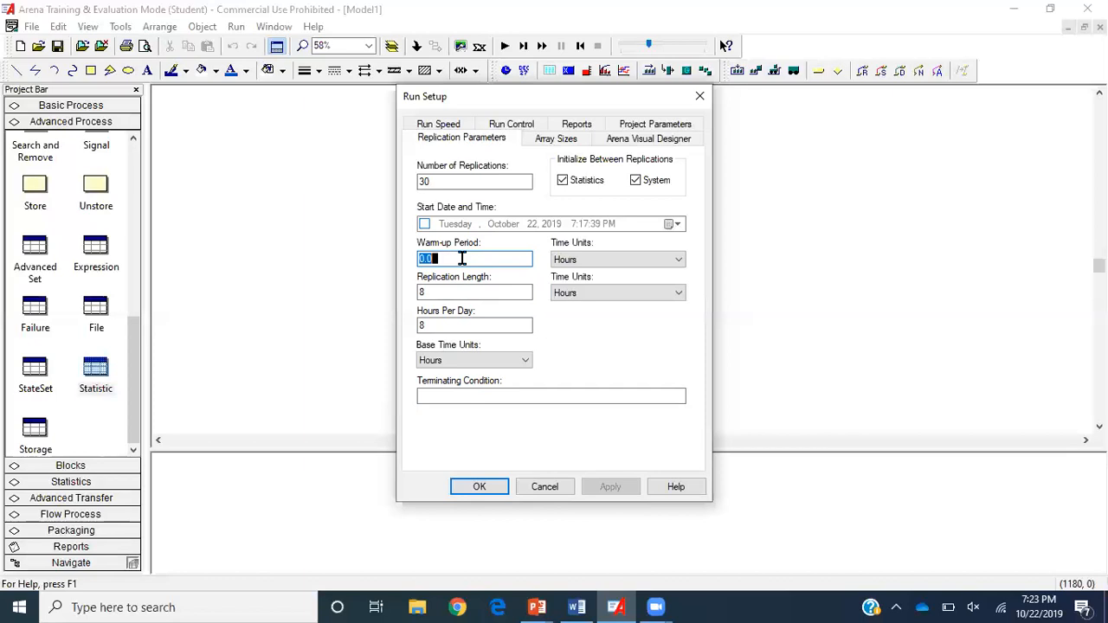
pyautogui.click(546, 485)
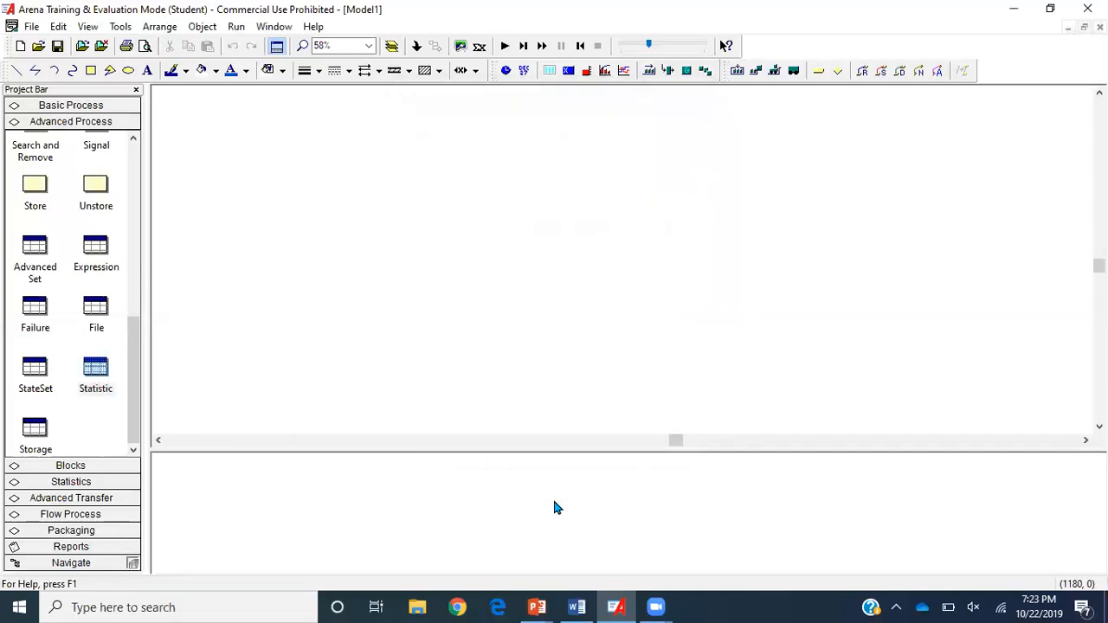
# Switch to the Chapter_06 presentation in PowerPoint, view the Strategy for Data Collection and Analysis slide full screen, and exit the show.
pyautogui.moveTo(537, 607)
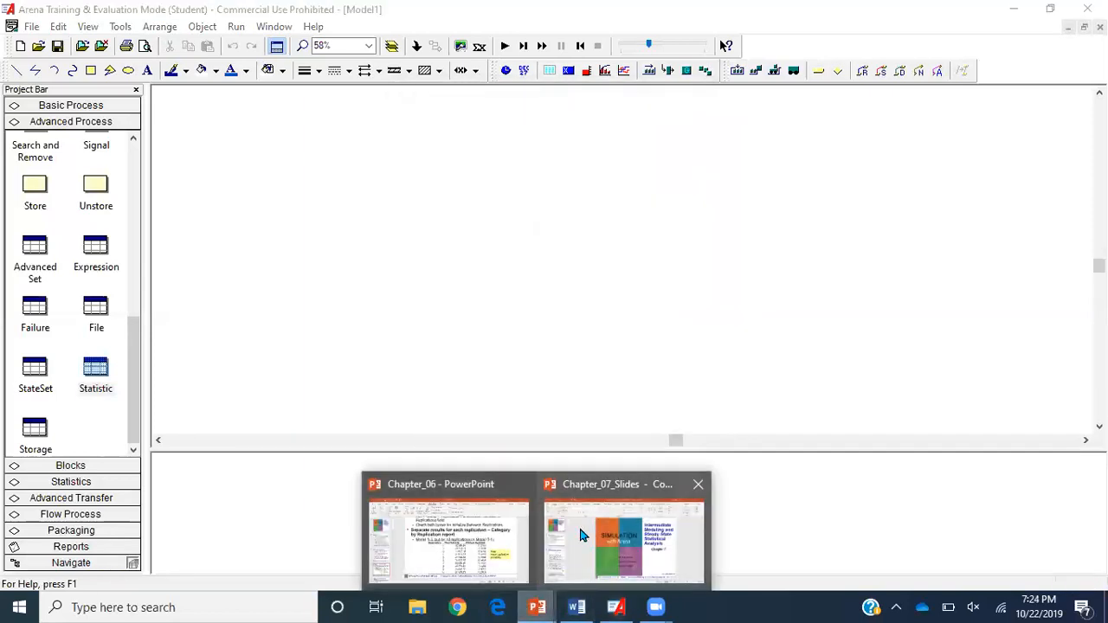
pyautogui.click(447, 521)
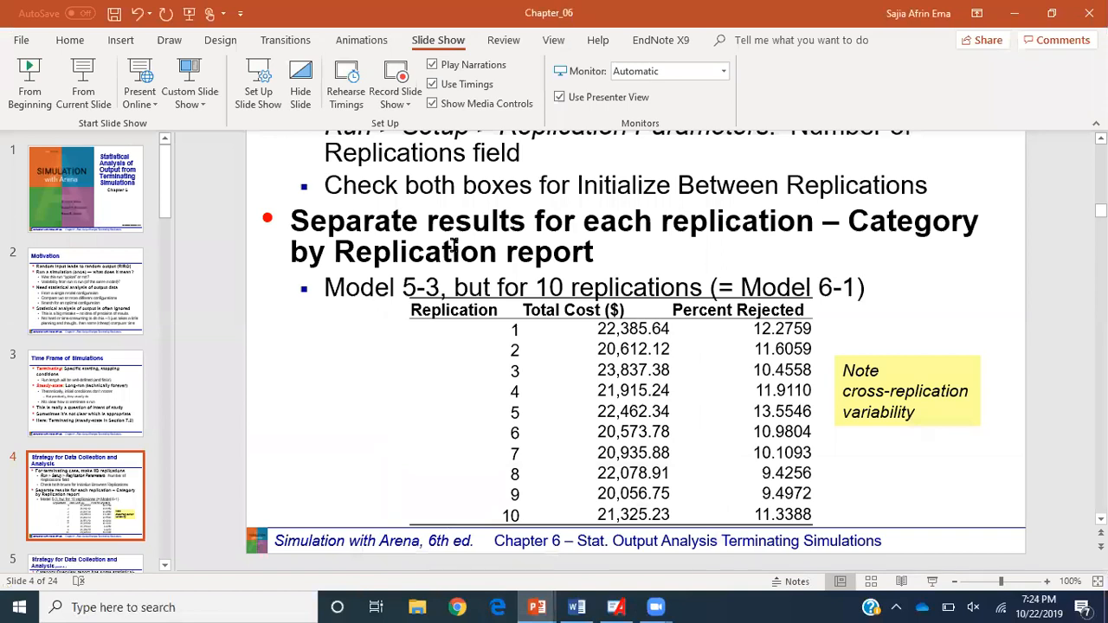
pyautogui.click(930, 581)
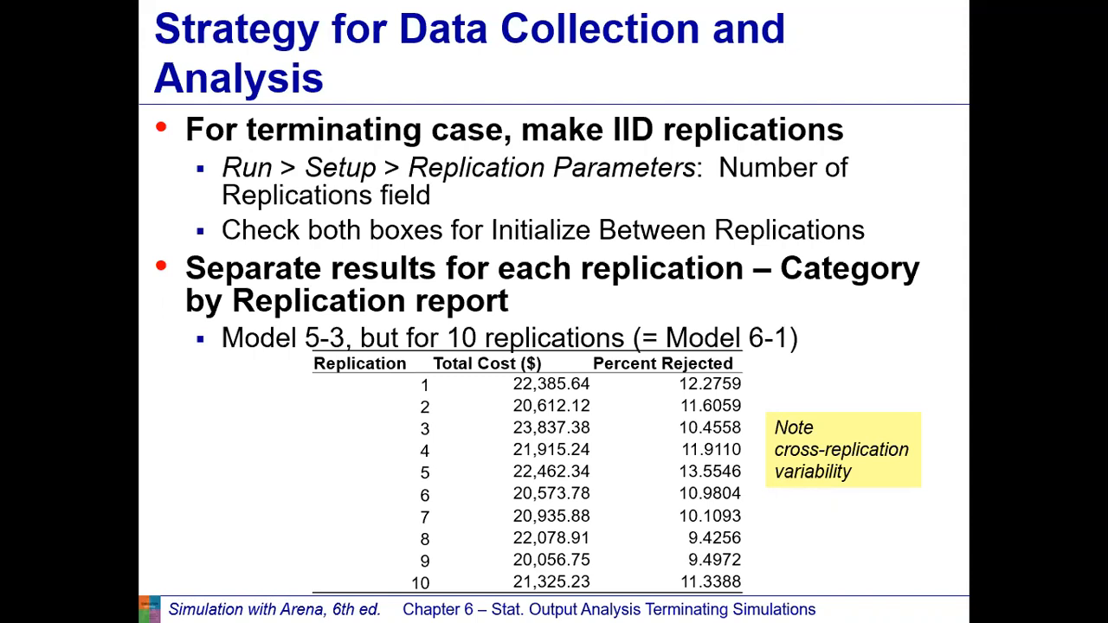
pyautogui.press('Escape')
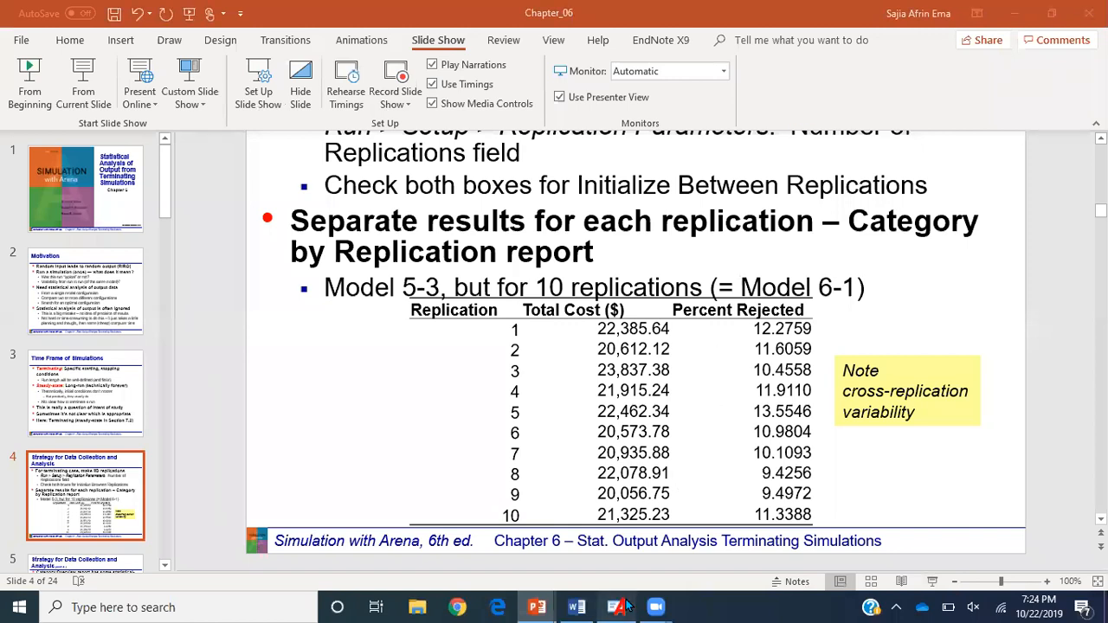
# Switch back to Arena and open the recent model Model 5.3.
pyautogui.click(619, 607)
pyautogui.click(35, 26)
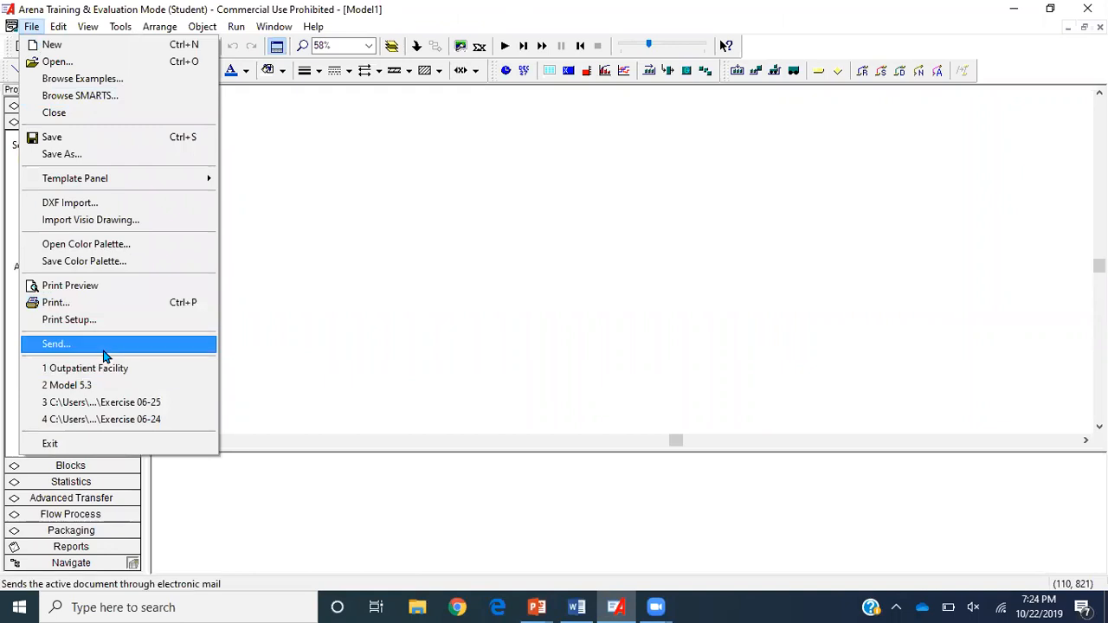
pyautogui.click(87, 386)
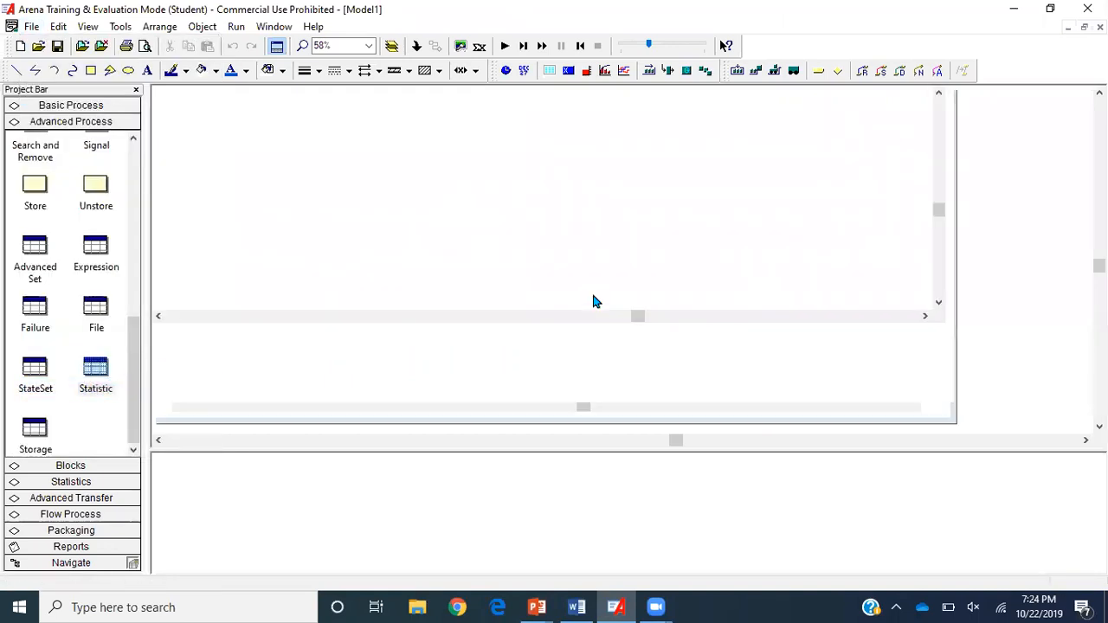
# Examine the Model 5.3 flowchart, covering the arrival, tech call, sales call, order sales, departure and backoffice research logic.
pyautogui.scroll(-3, 615, 311)
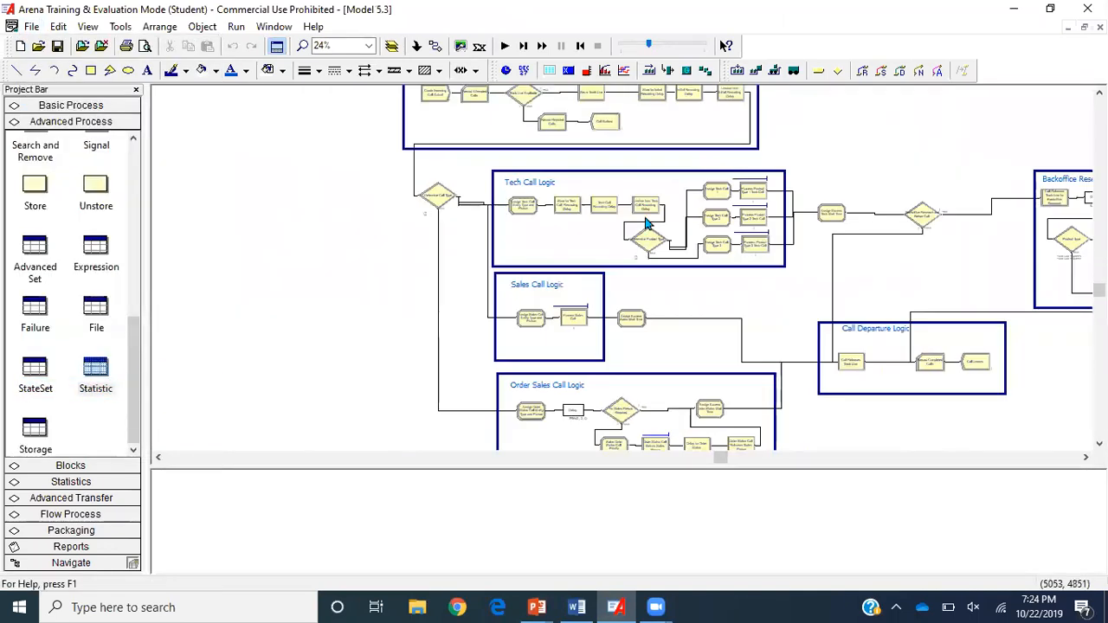
pyautogui.click(1032, 461)
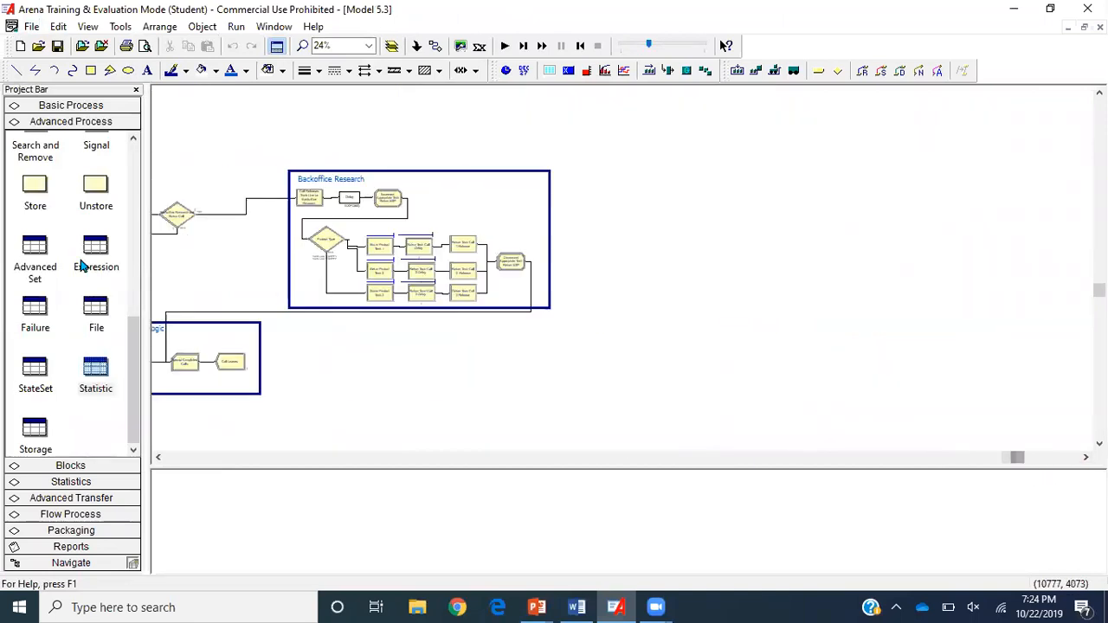
pyautogui.hscroll(-5, 248, 399)
pyautogui.hscroll(-2, 247, 400)
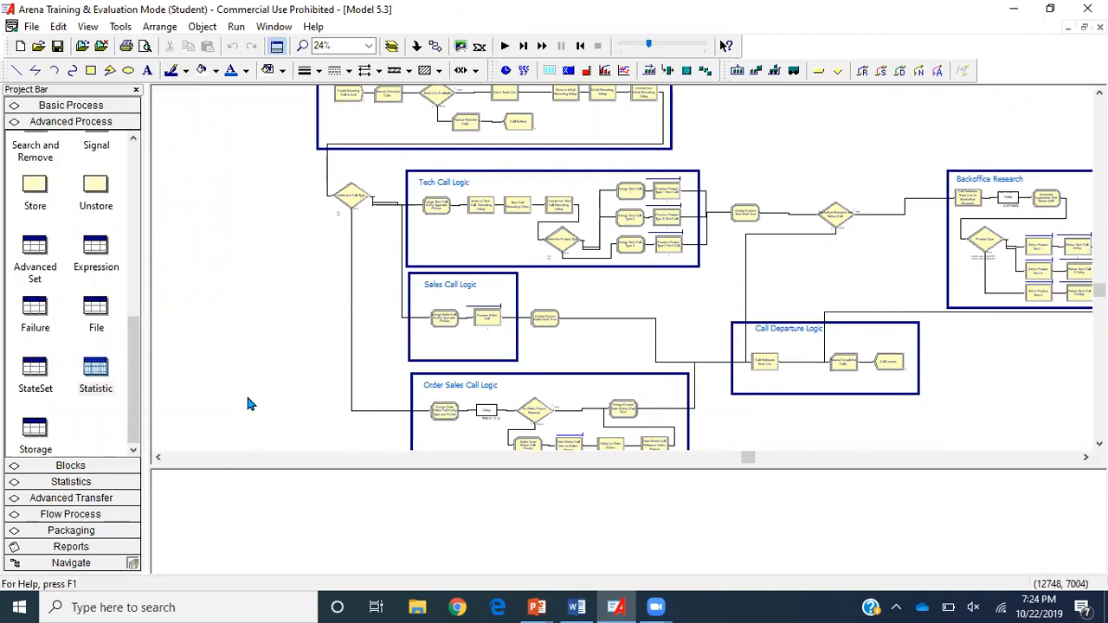
pyautogui.scroll(1, 614, 368)
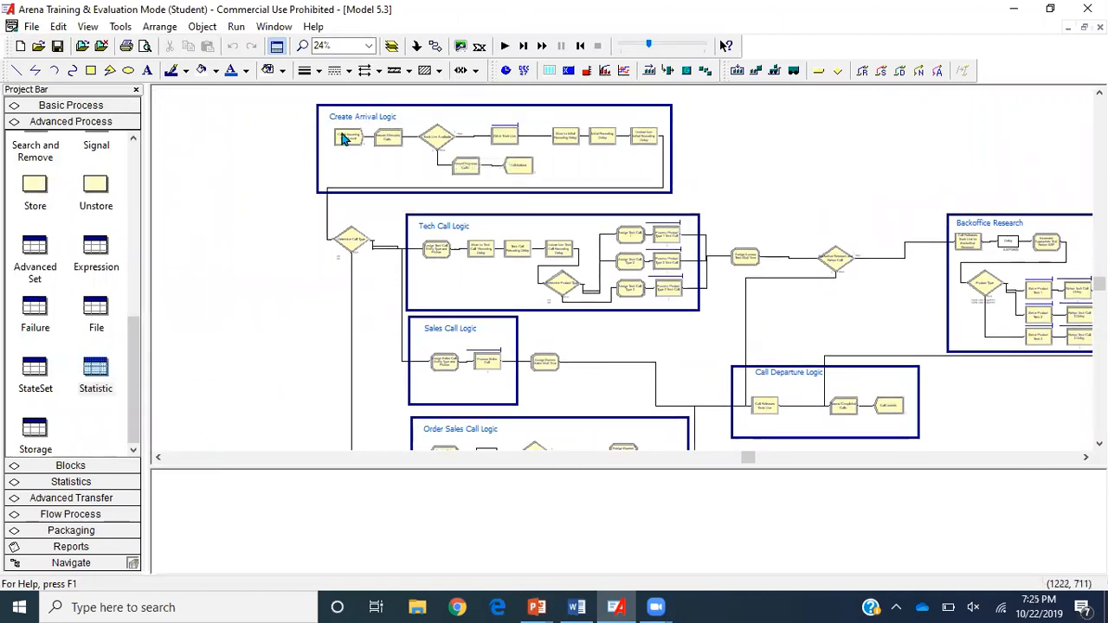
pyautogui.press('+')
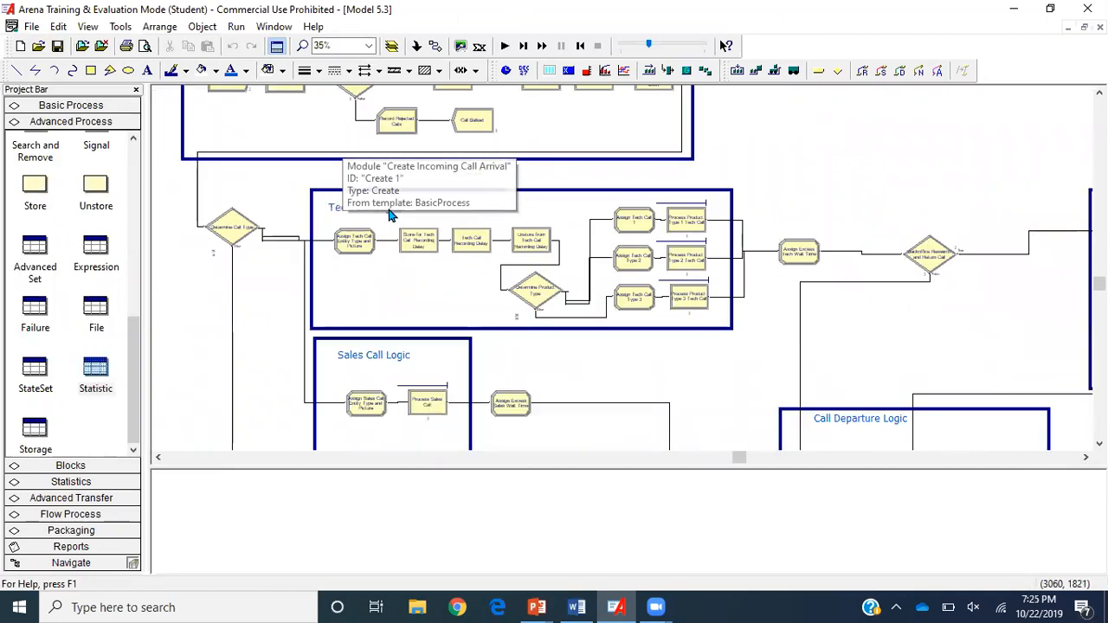
pyautogui.scroll(1, 341, 138)
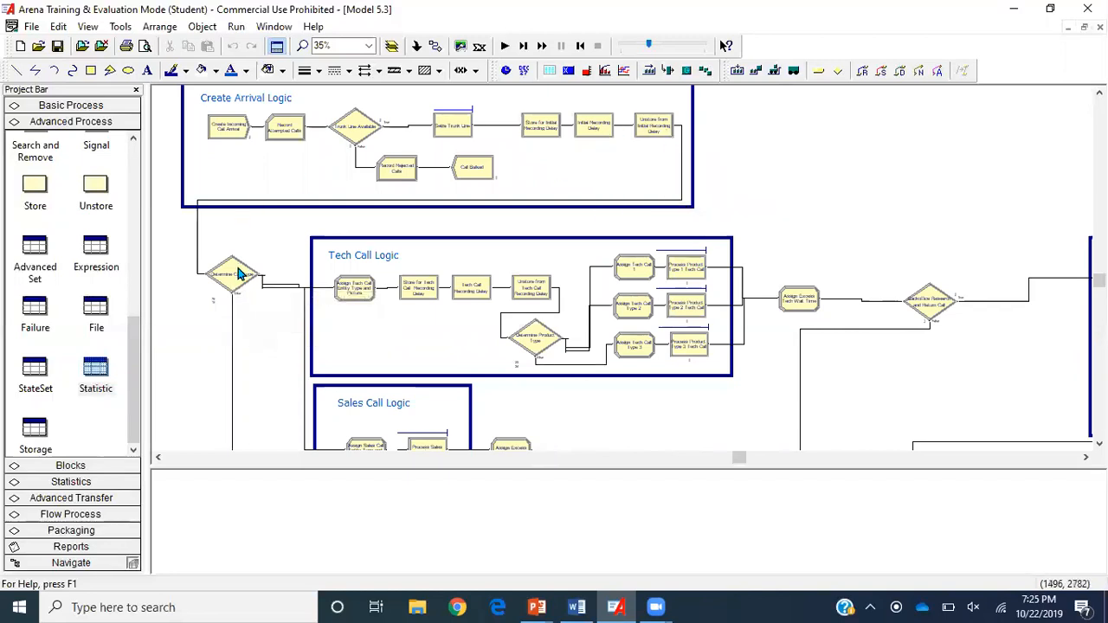
pyautogui.scroll(-2, 240, 274)
pyautogui.scroll(-1, 241, 274)
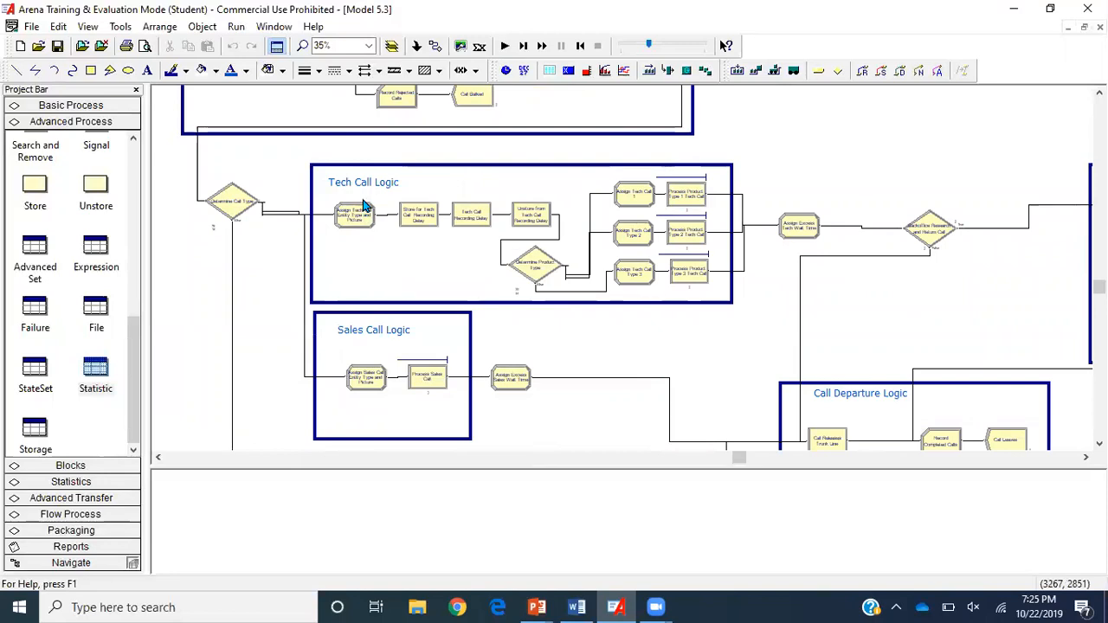
pyautogui.scroll(-3, 499, 321)
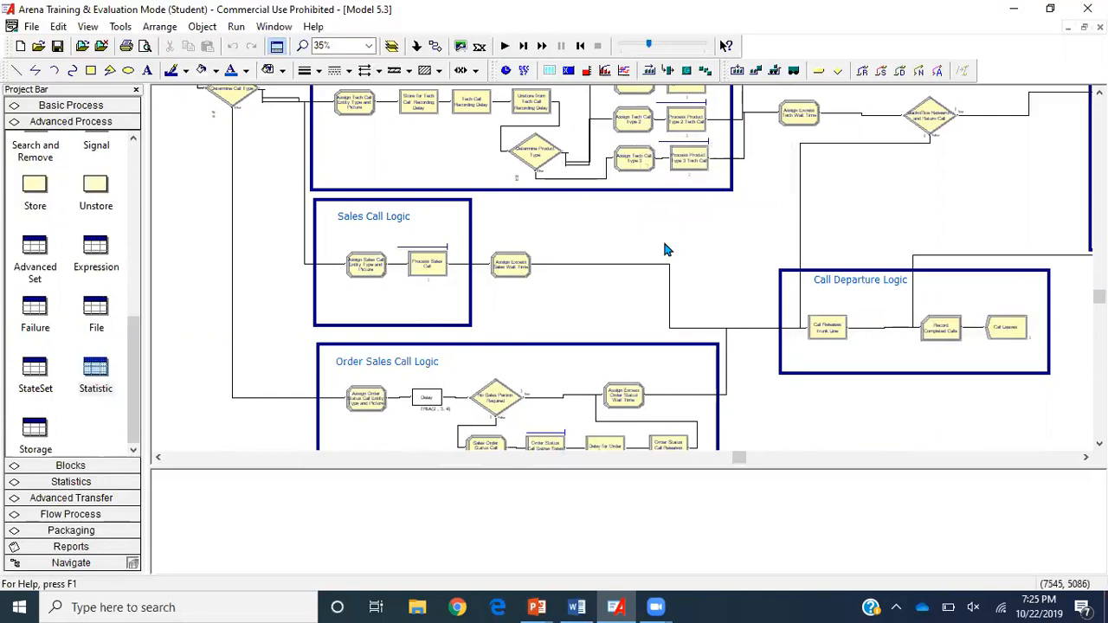
pyautogui.scroll(3, 663, 243)
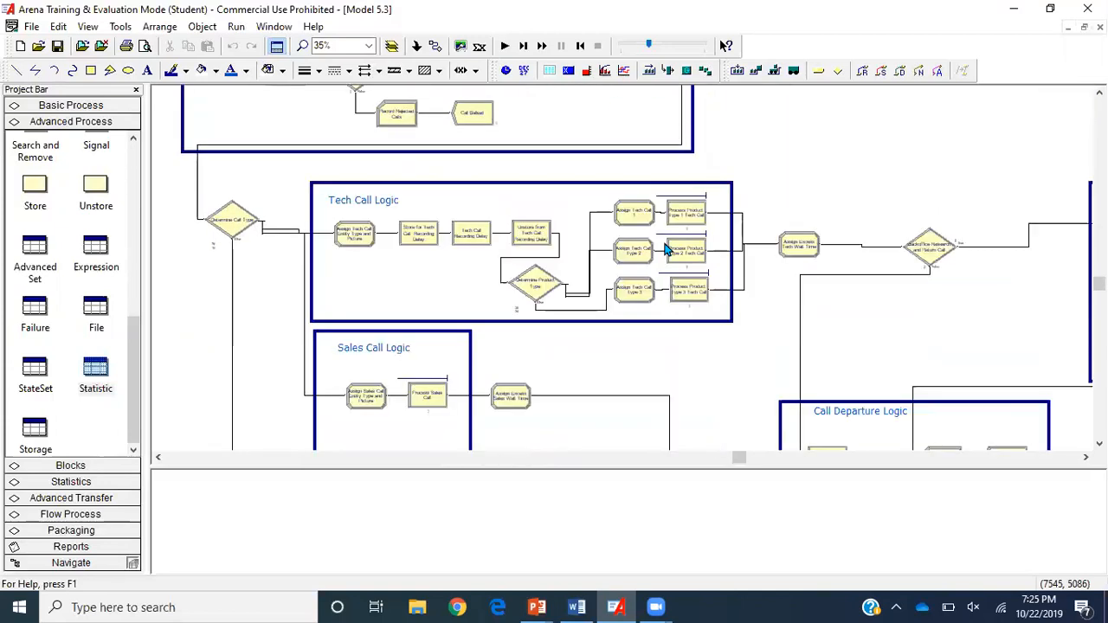
pyautogui.scroll(-1, 907, 319)
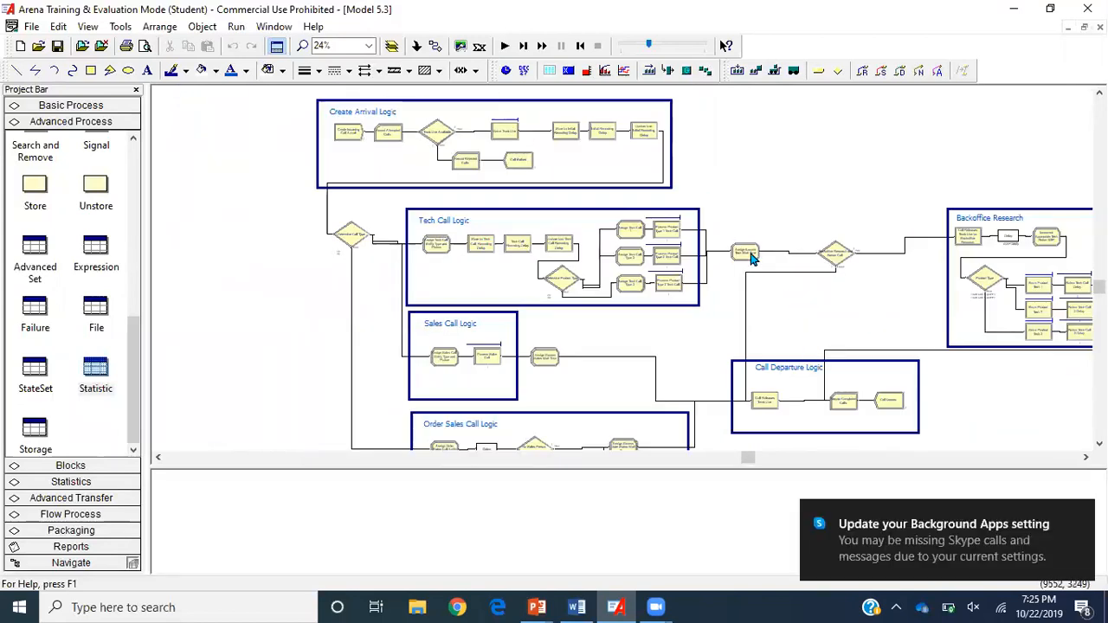
# Review the settings of the Backoffice Research Delay block, the Seize Product Tech 1 module and the Record Rejected Calls module.
pyautogui.hscroll(5, 1015, 383)
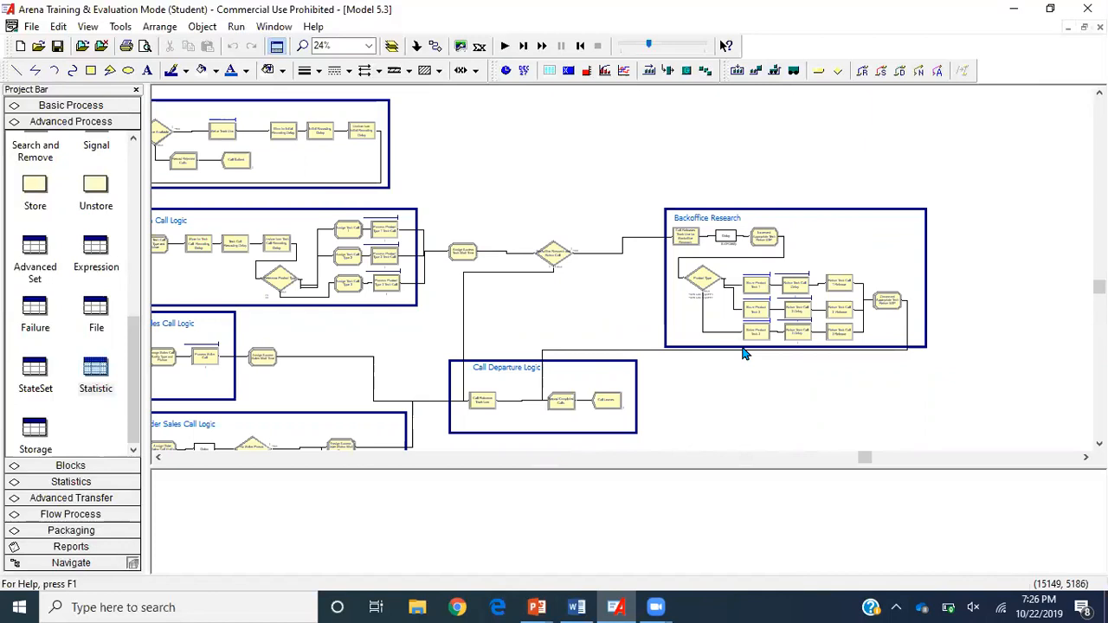
pyautogui.doubleClick(726, 239)
pyautogui.click(518, 421)
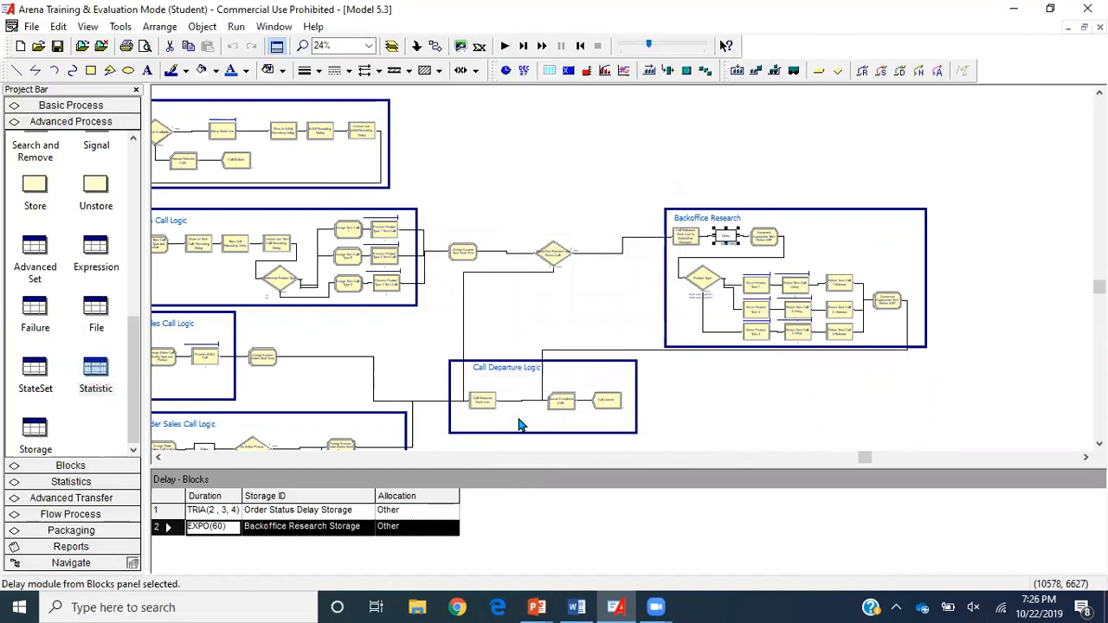
pyautogui.doubleClick(750, 293)
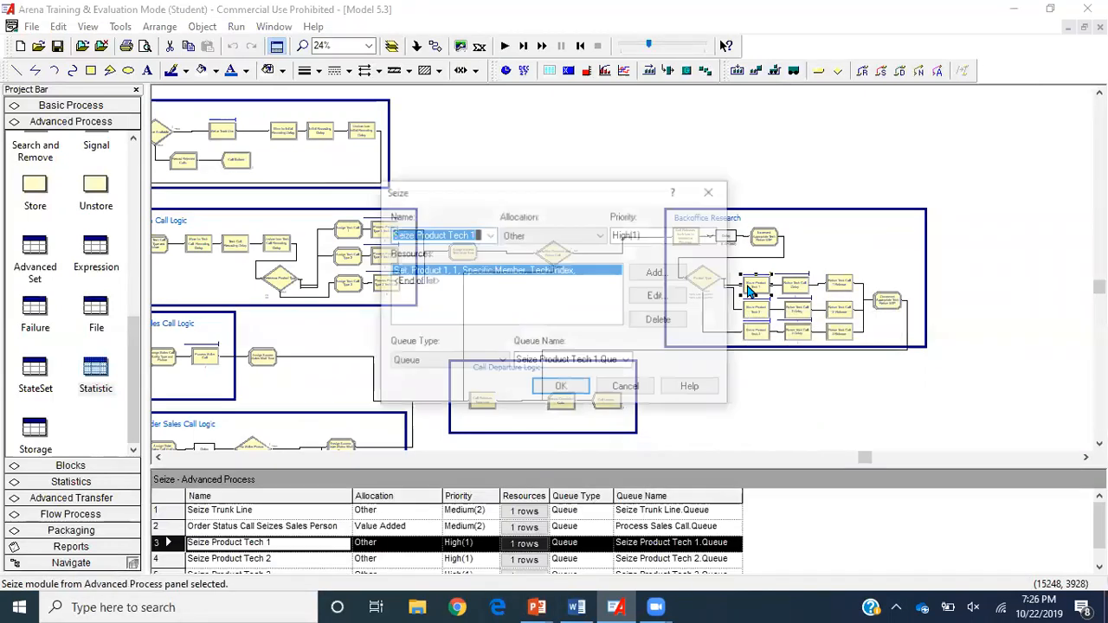
pyautogui.click(562, 388)
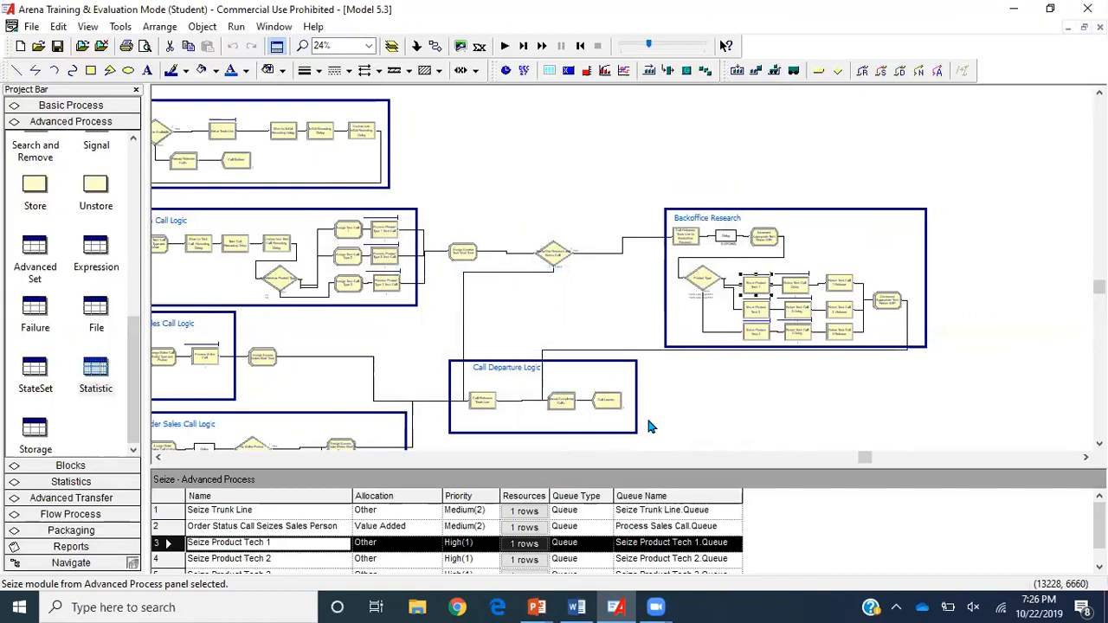
pyautogui.doubleClick(184, 160)
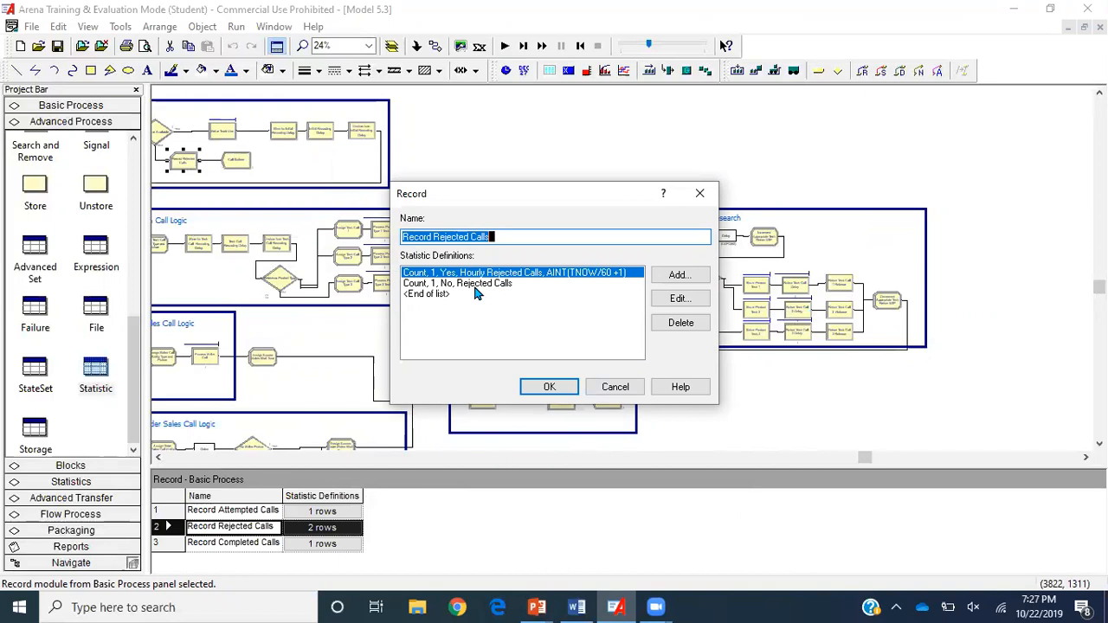
pyautogui.click(548, 387)
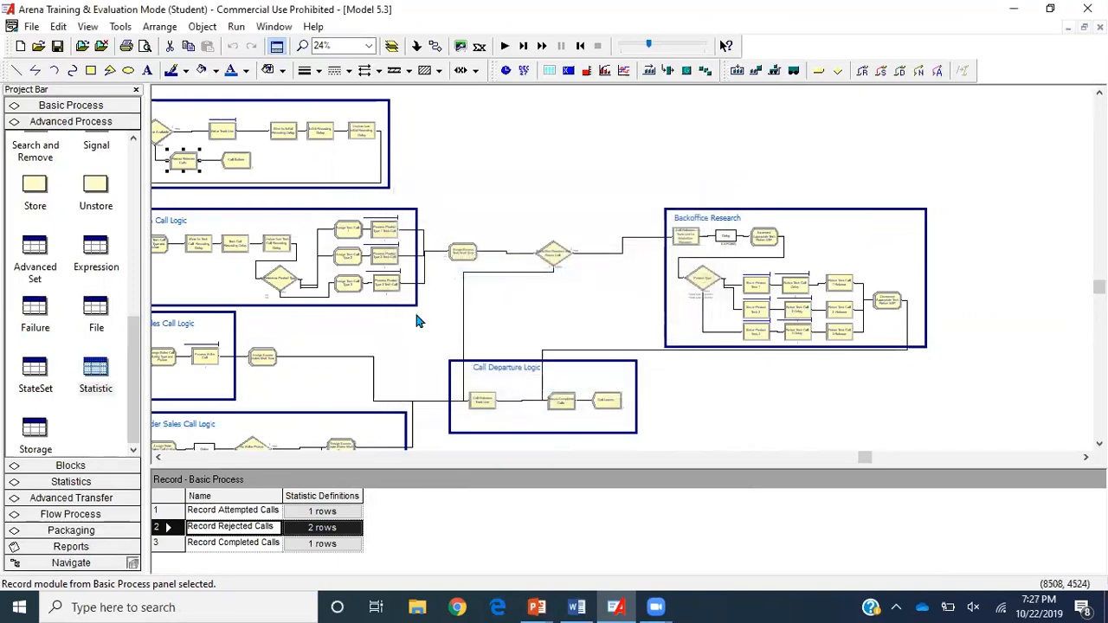
# Fast-forward the Model 5.3 simulation to completion and open the results report.
pyautogui.press('Left')
pyautogui.press('Left')
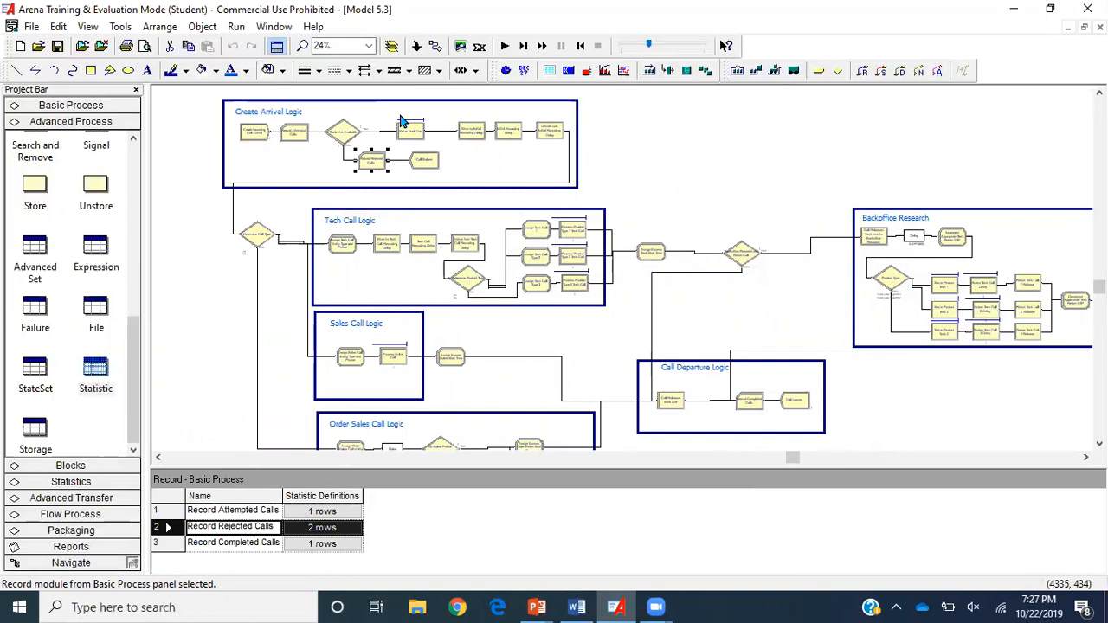
pyautogui.press('+')
pyautogui.press('Up')
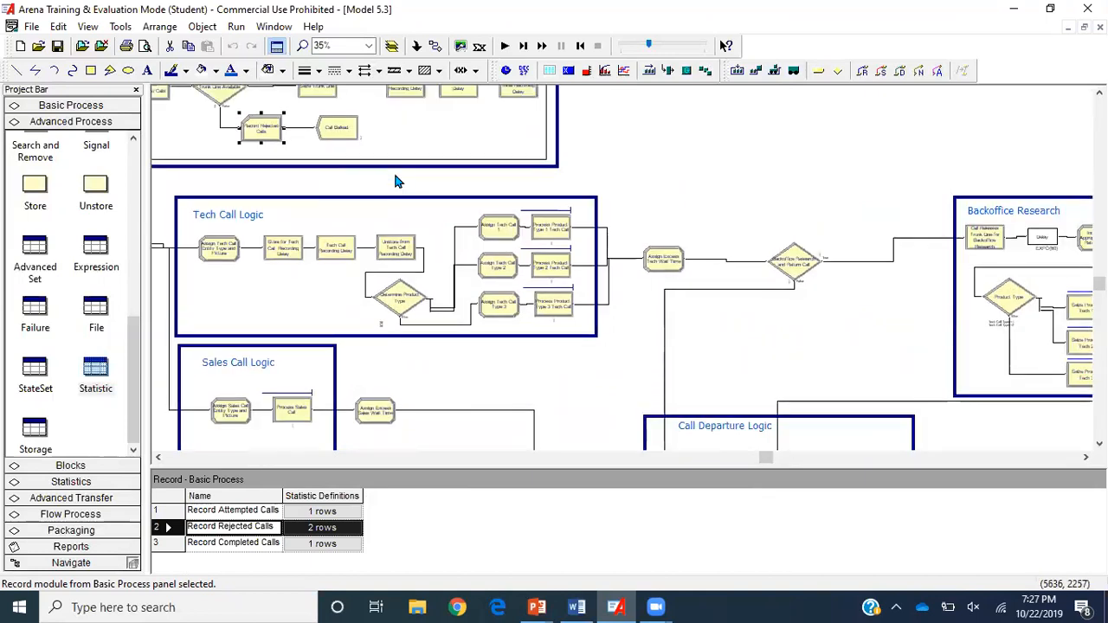
pyautogui.scroll(3, 395, 179)
pyautogui.click(474, 216)
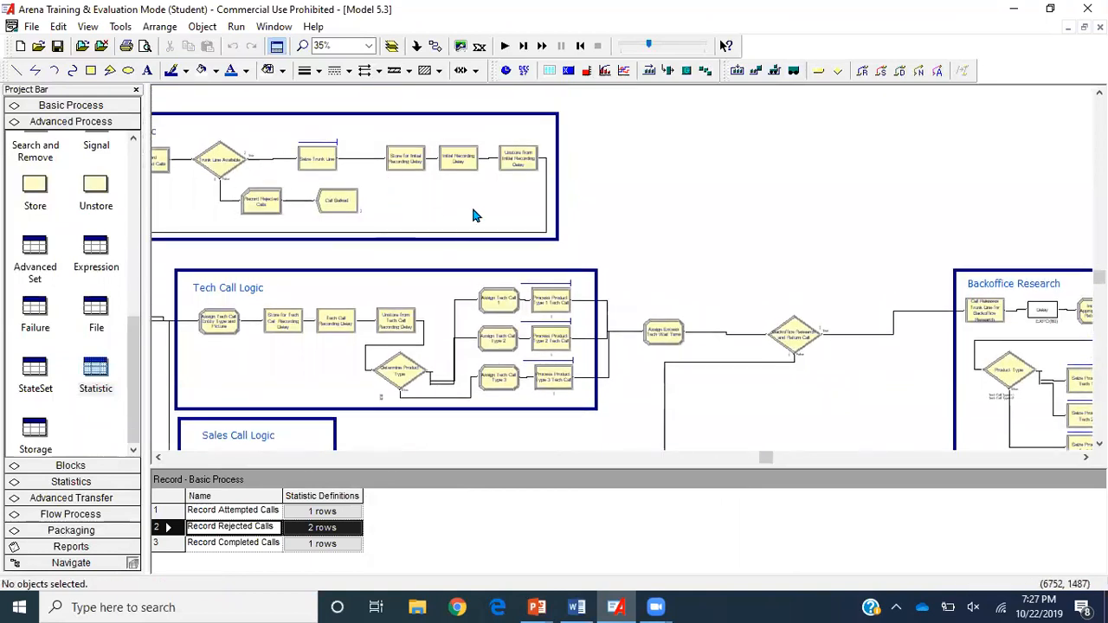
pyautogui.click(538, 46)
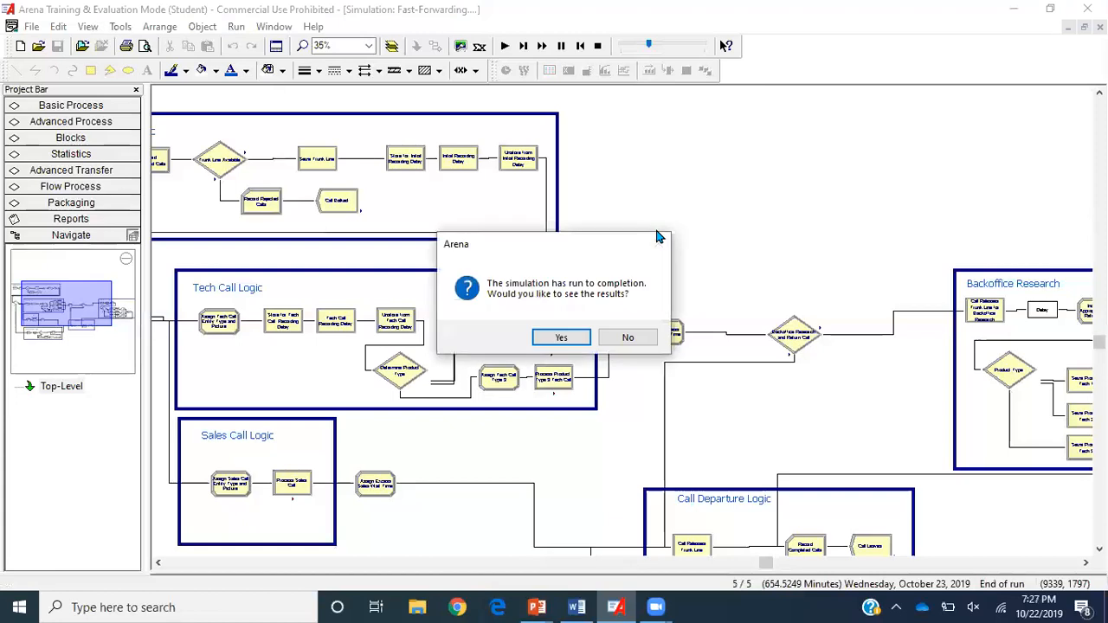
pyautogui.click(576, 338)
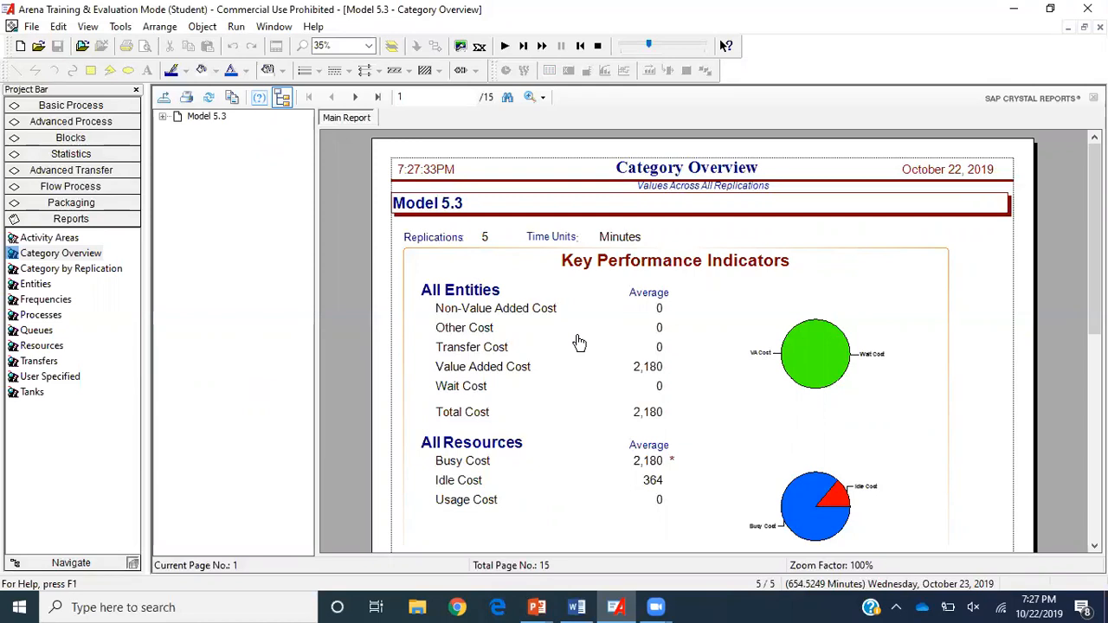
# Review the User Specified Counter results in the Model 5.3 Category Overview report and end the simulation run.
pyautogui.click(162, 116)
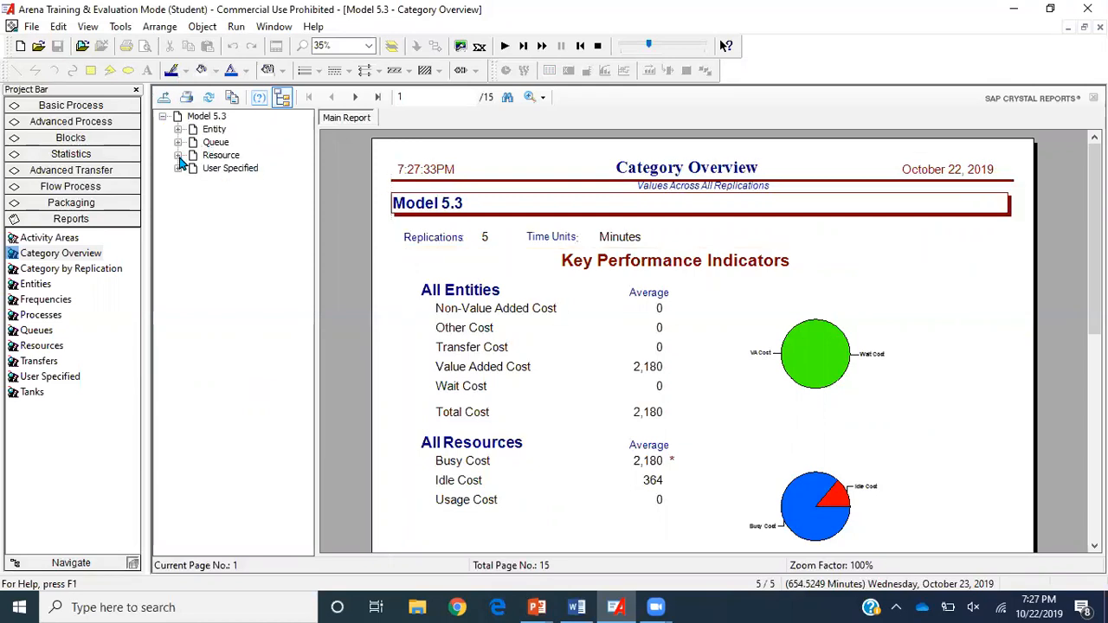
pyautogui.click(177, 168)
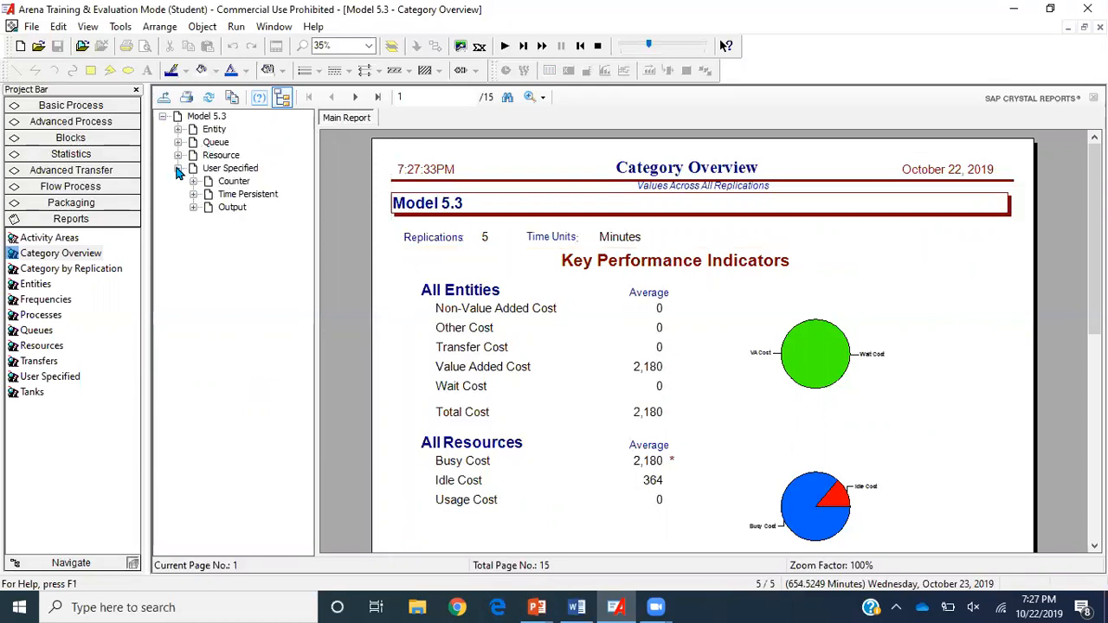
pyautogui.click(235, 182)
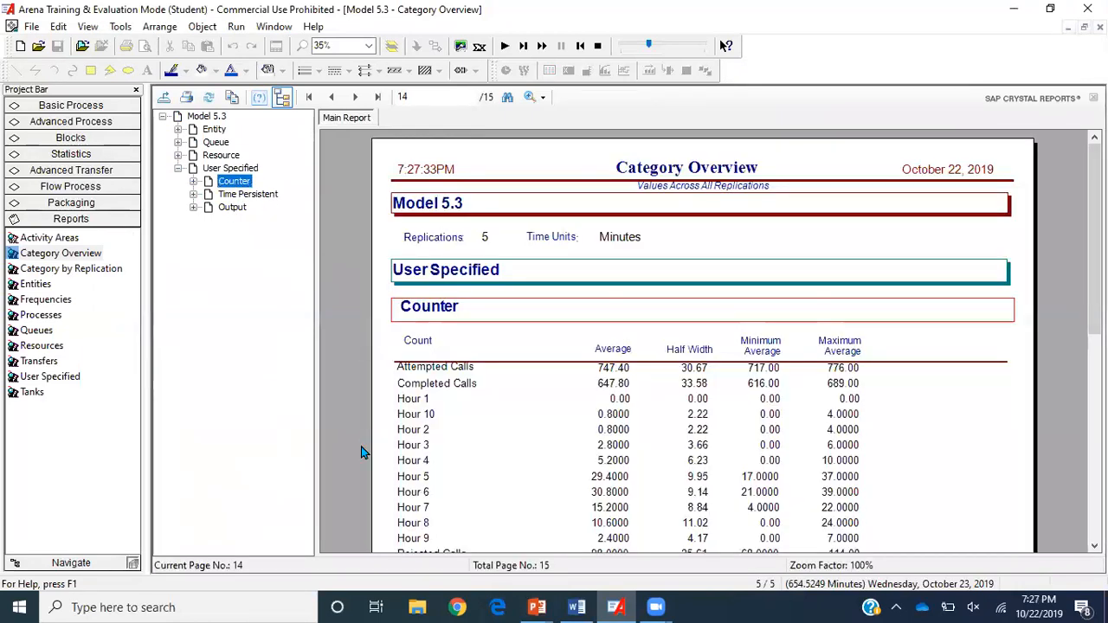
pyautogui.scroll(-3, 362, 452)
pyautogui.scroll(3, 362, 452)
pyautogui.click(618, 241)
pyautogui.click(619, 301)
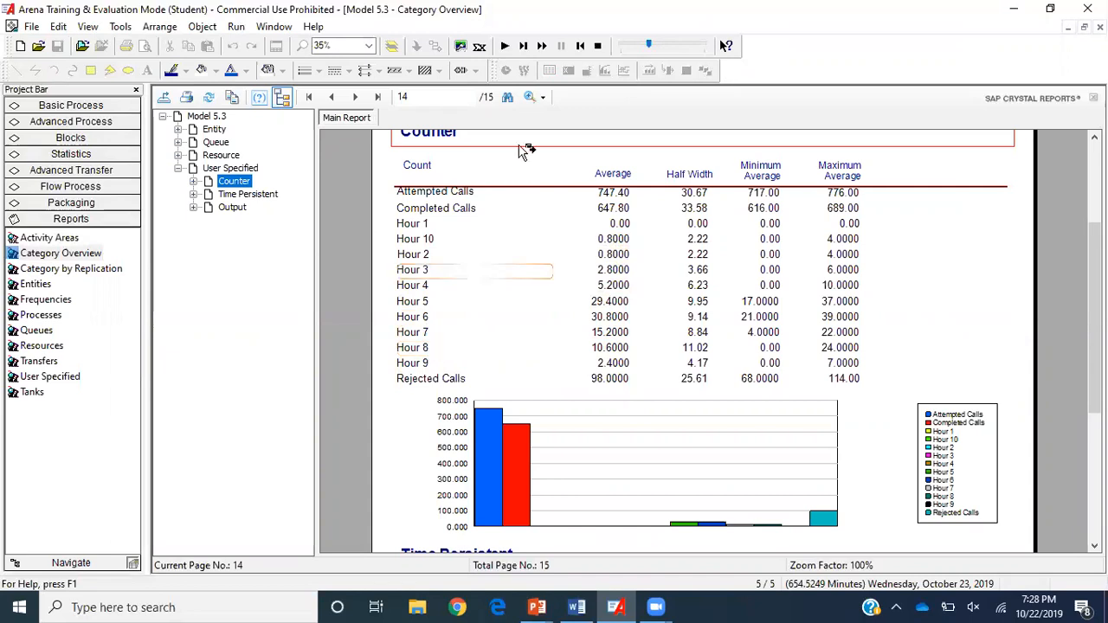
pyautogui.click(598, 45)
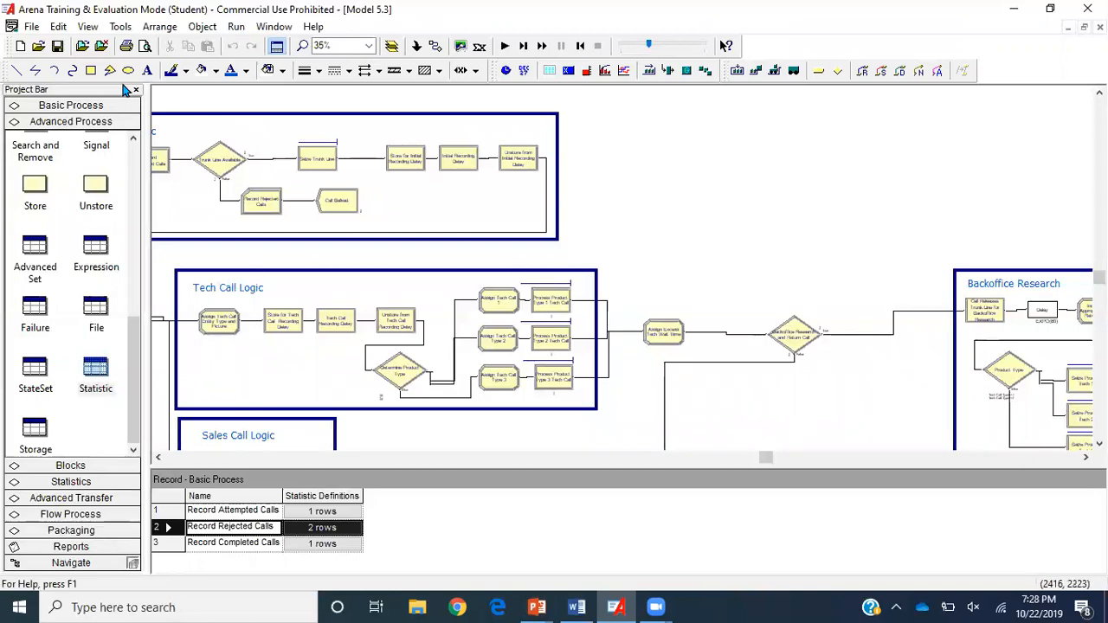
# Examine the Variable module's entries from New Tech 1 through New Sales, including the initial value of New Tech 1.
pyautogui.click(107, 105)
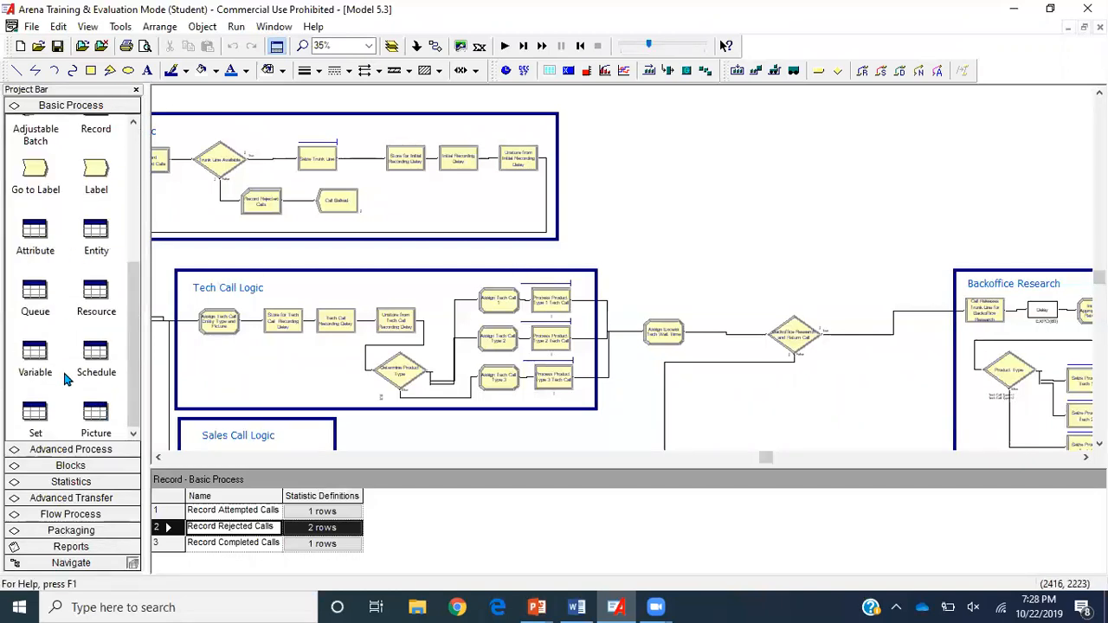
pyautogui.click(39, 370)
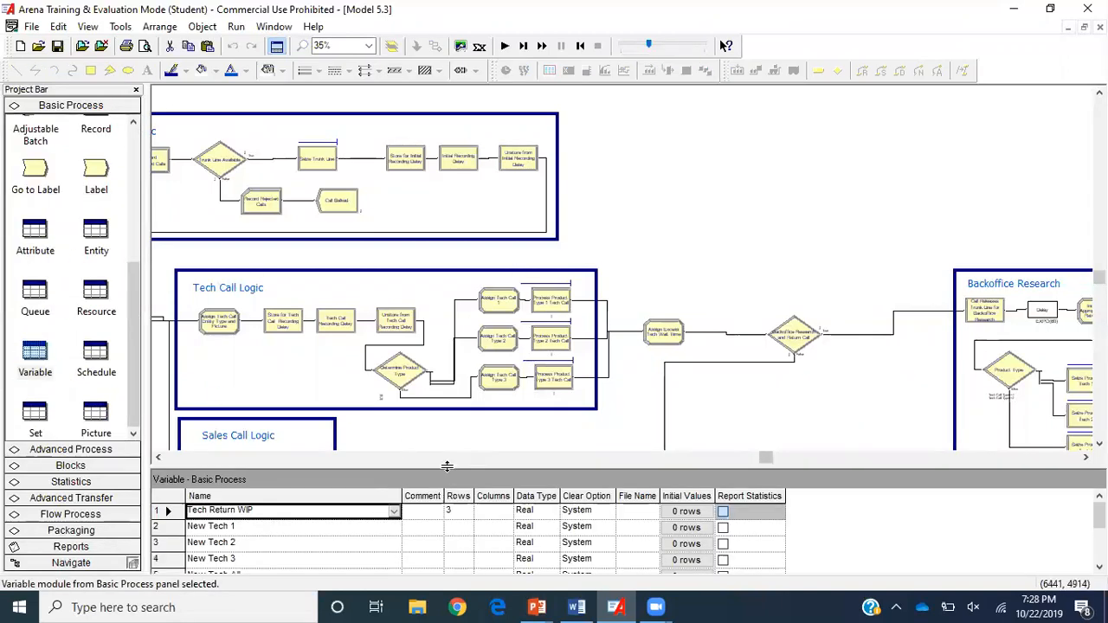
pyautogui.moveTo(447, 466); pyautogui.dragTo(452, 303)
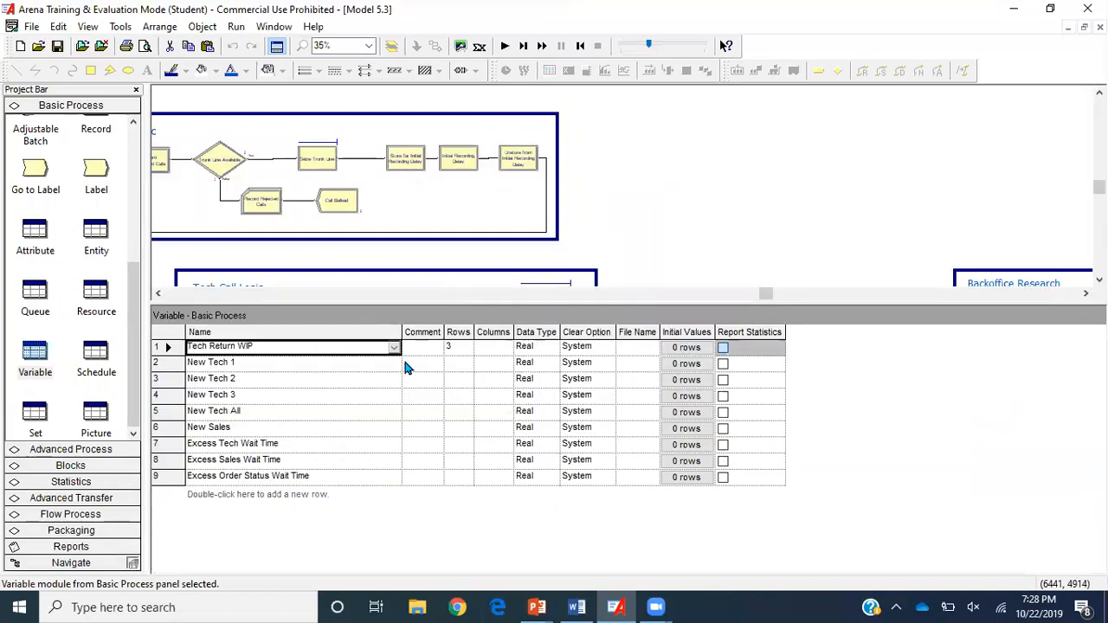
pyautogui.click(170, 363)
pyautogui.moveTo(169, 363); pyautogui.dragTo(180, 425)
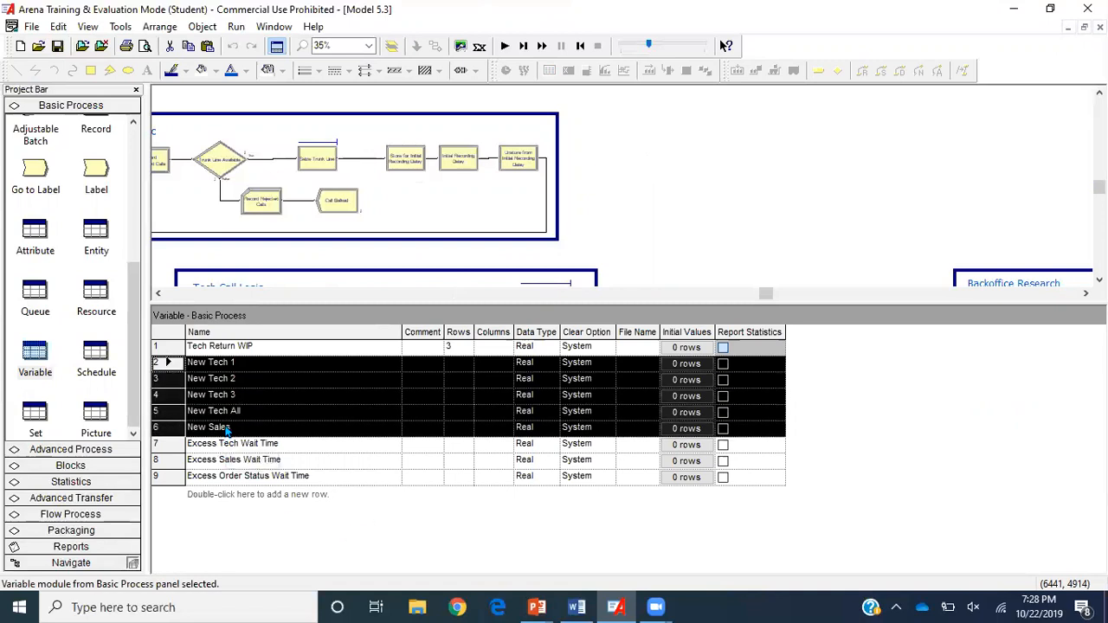
pyautogui.click(695, 369)
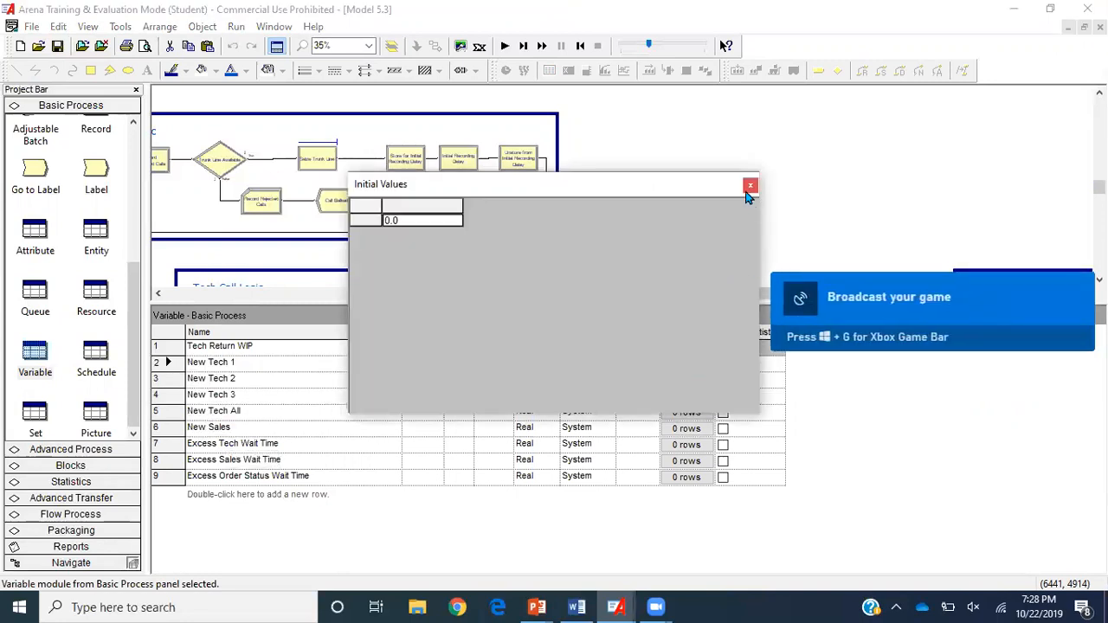
pyautogui.click(750, 186)
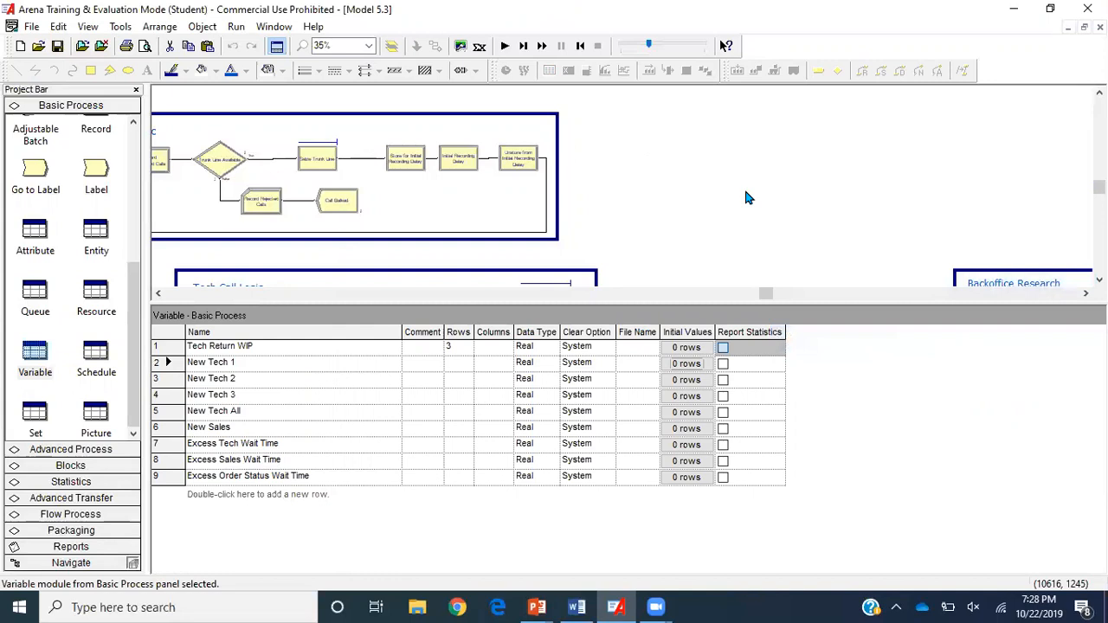
pyautogui.click(235, 430)
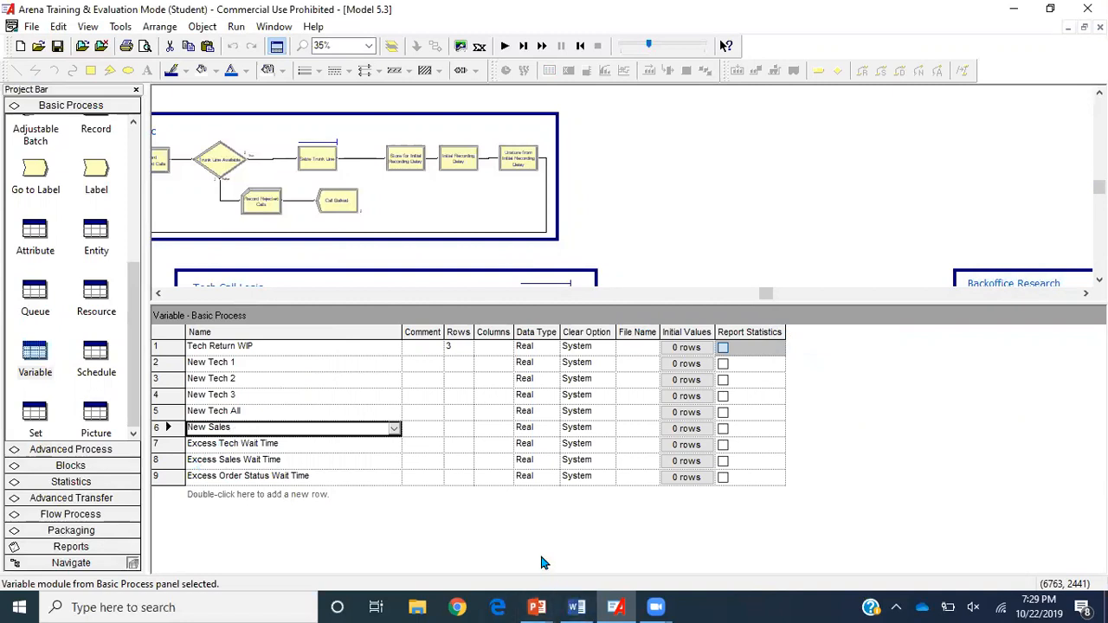
pyautogui.click(536, 607)
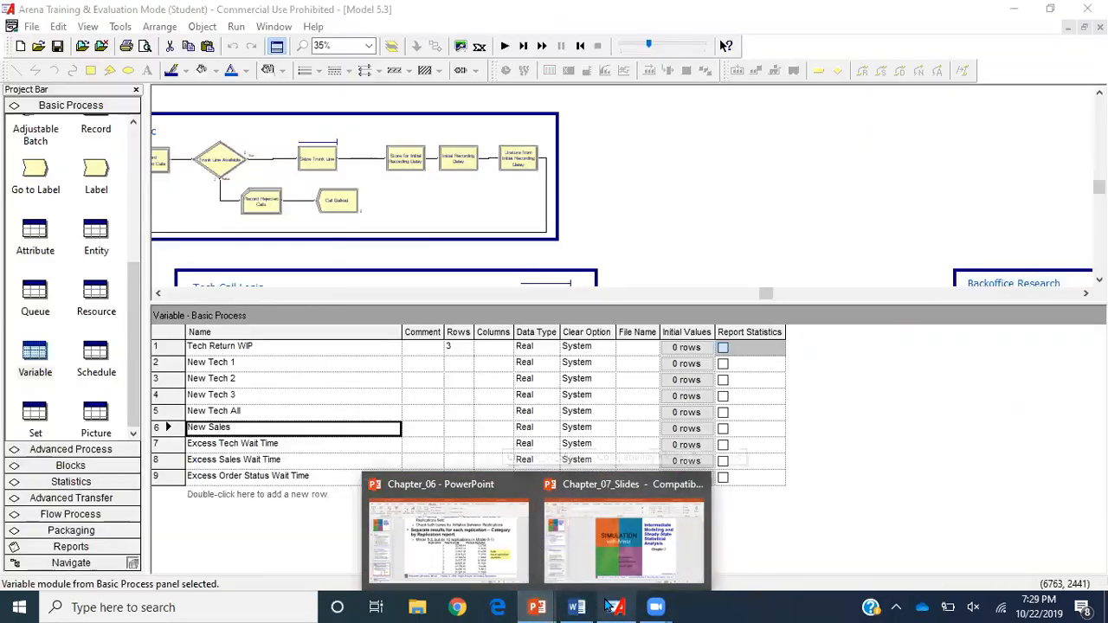
pyautogui.click(612, 606)
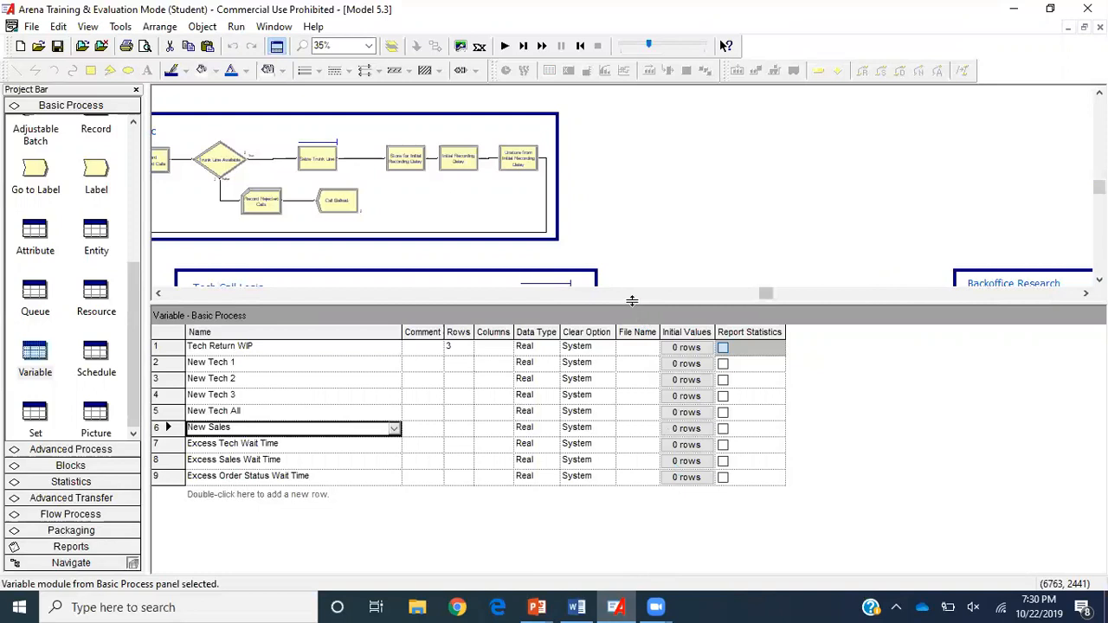
pyautogui.moveTo(632, 300); pyautogui.dragTo(625, 423)
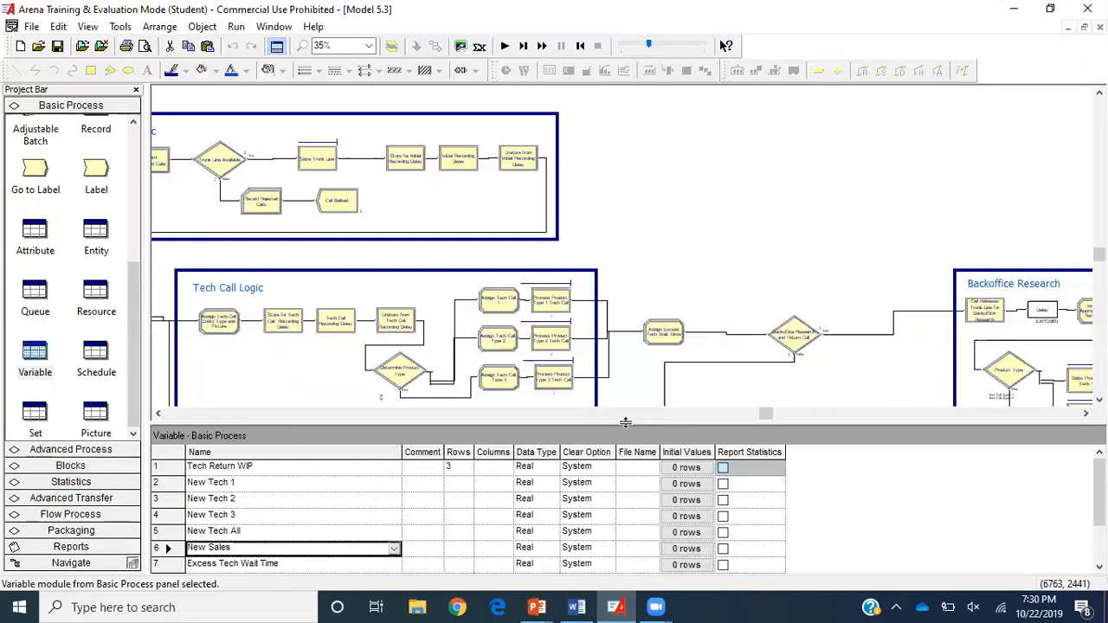
pyautogui.click(282, 321)
pyautogui.press('Left')
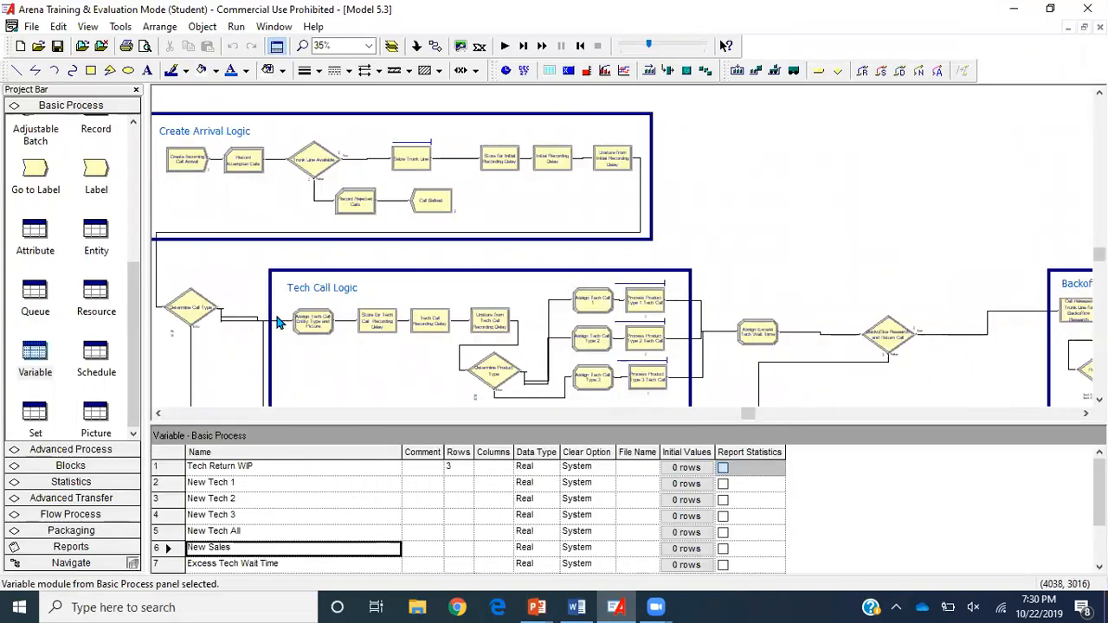
# Examine the Resource module's full list, focusing on the four technical support resources in rows 14 to 17.
pyautogui.click(97, 293)
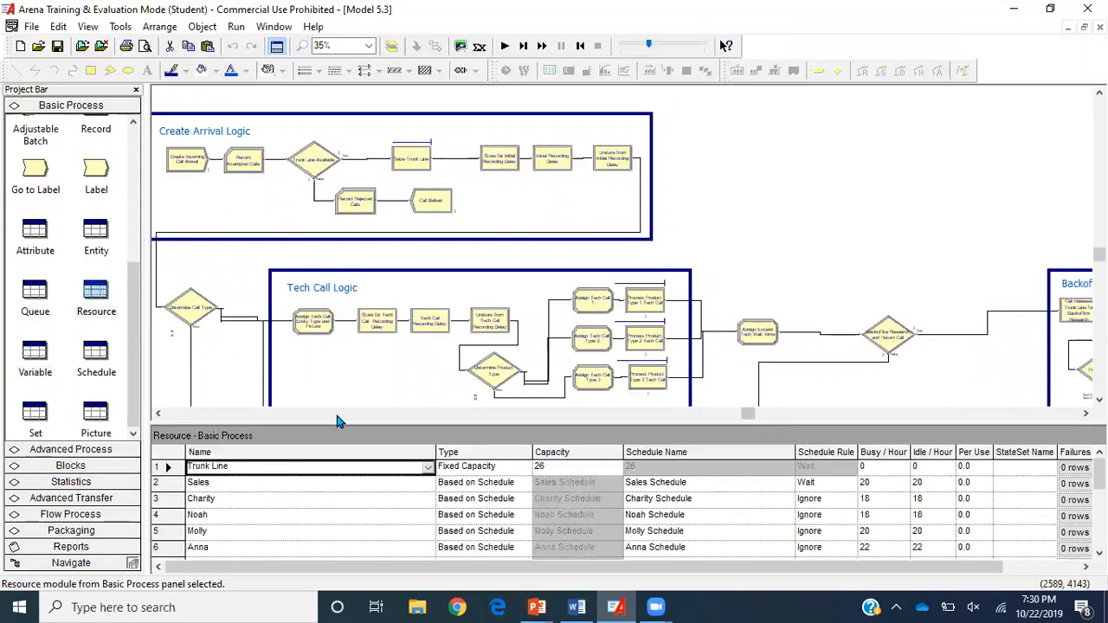
pyautogui.moveTo(337, 419); pyautogui.dragTo(337, 225)
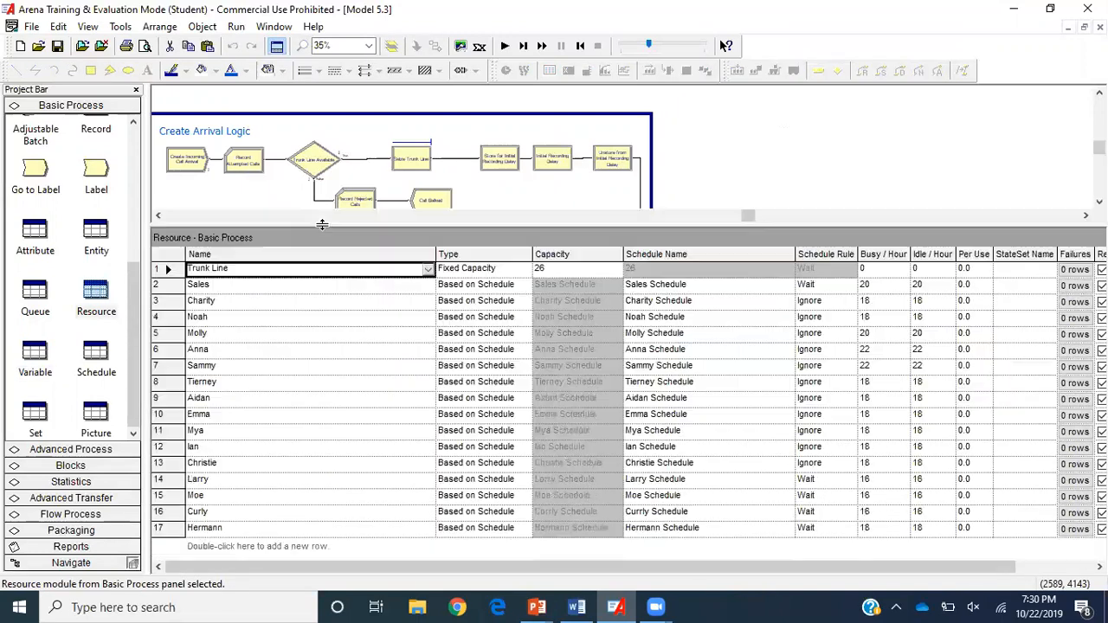
pyautogui.click(203, 480)
pyautogui.click(209, 497)
pyautogui.click(214, 512)
pyautogui.click(224, 531)
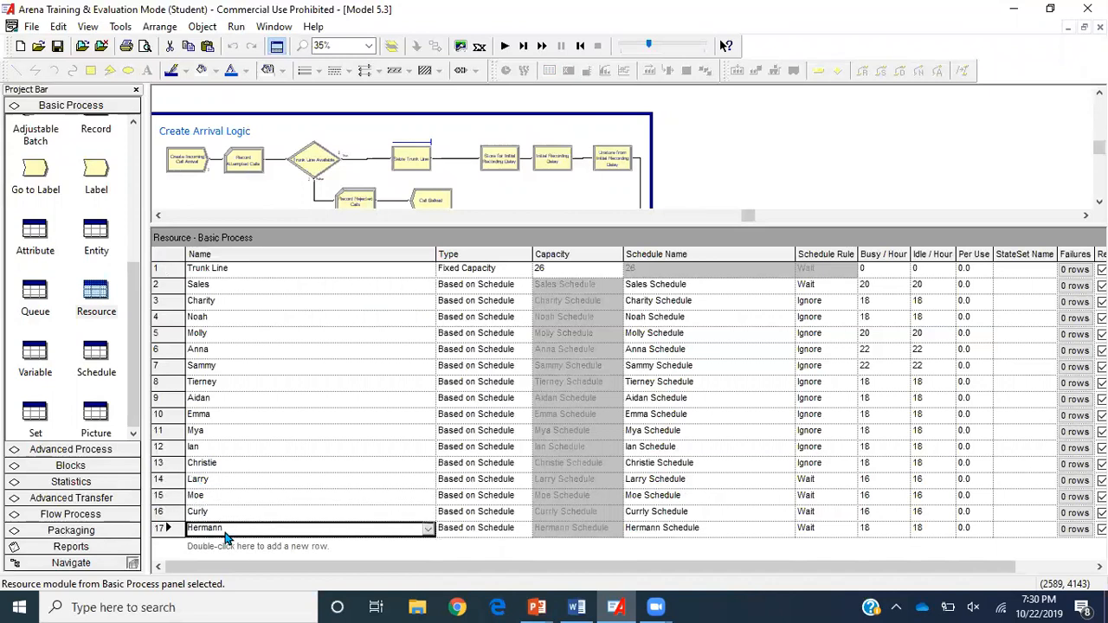
pyautogui.click(205, 483)
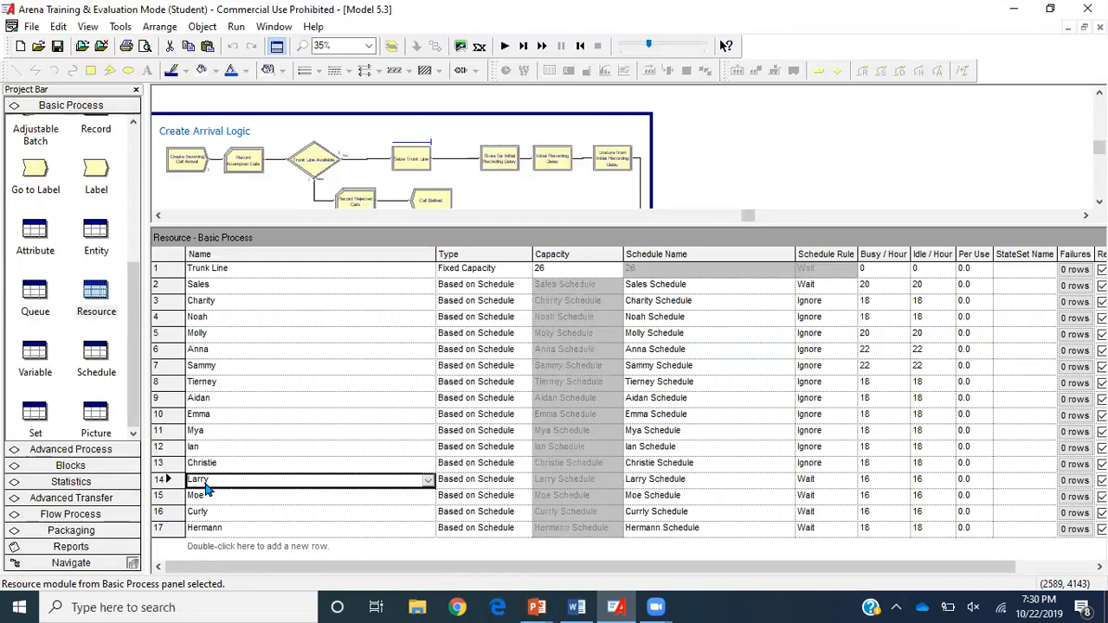
# Review the capacity durations of the schedule in row 14 of the Schedule module.
pyautogui.click(90, 364)
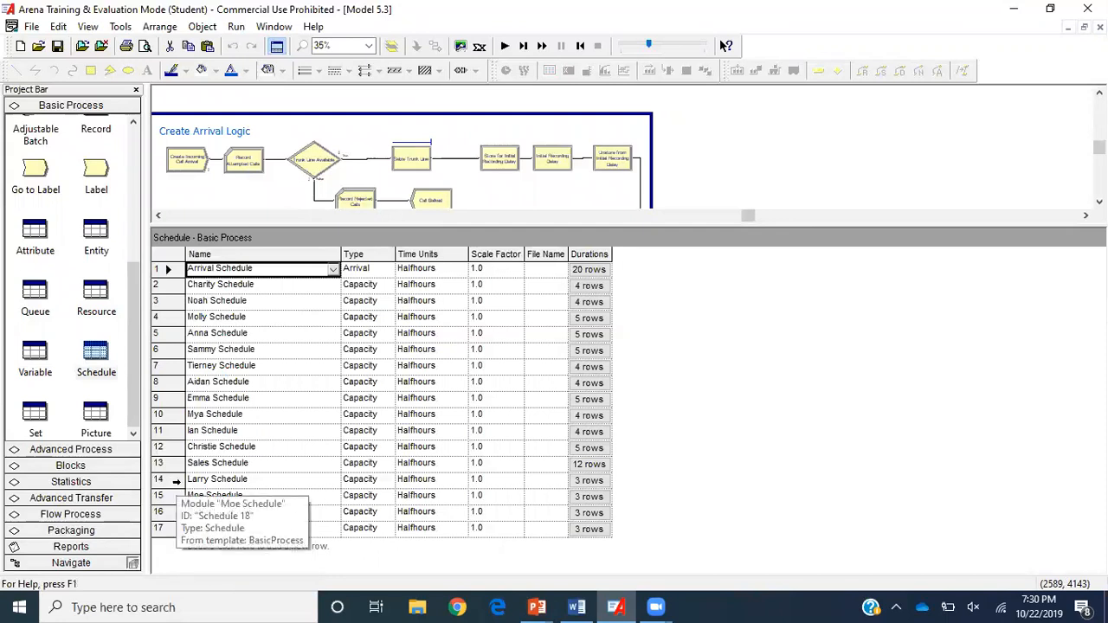
pyautogui.click(171, 478)
pyautogui.doubleClick(172, 479)
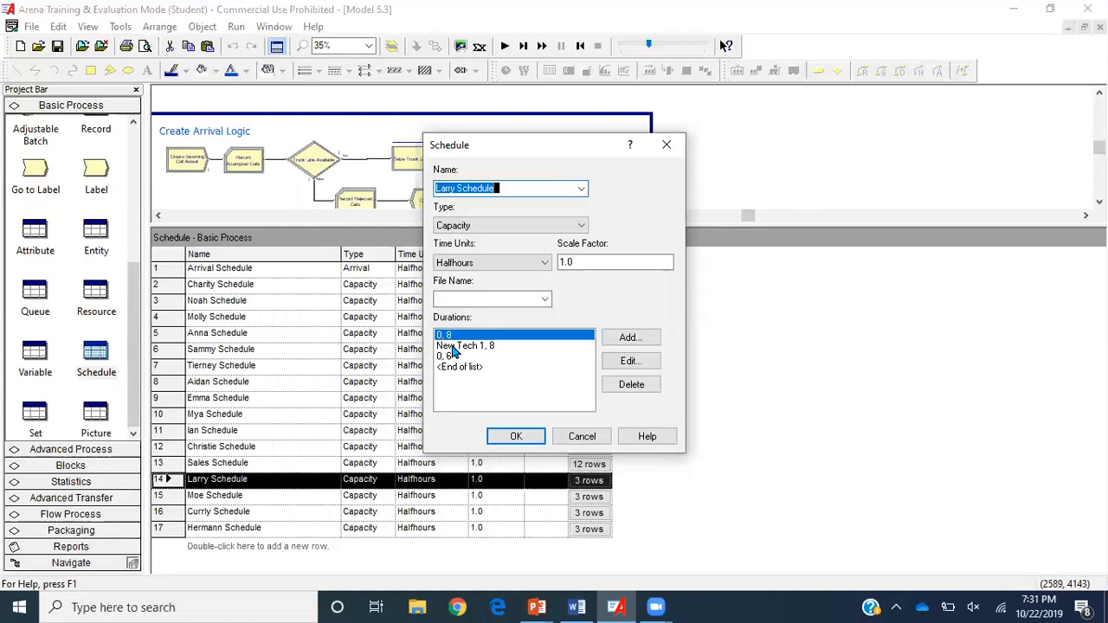
pyautogui.click(445, 356)
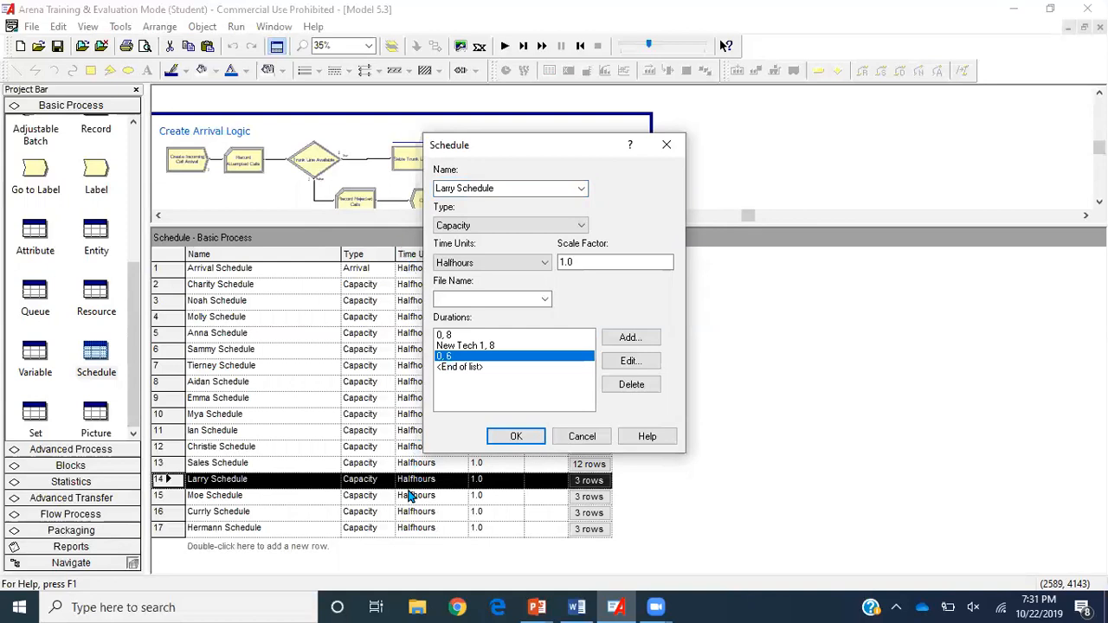
pyautogui.click(530, 439)
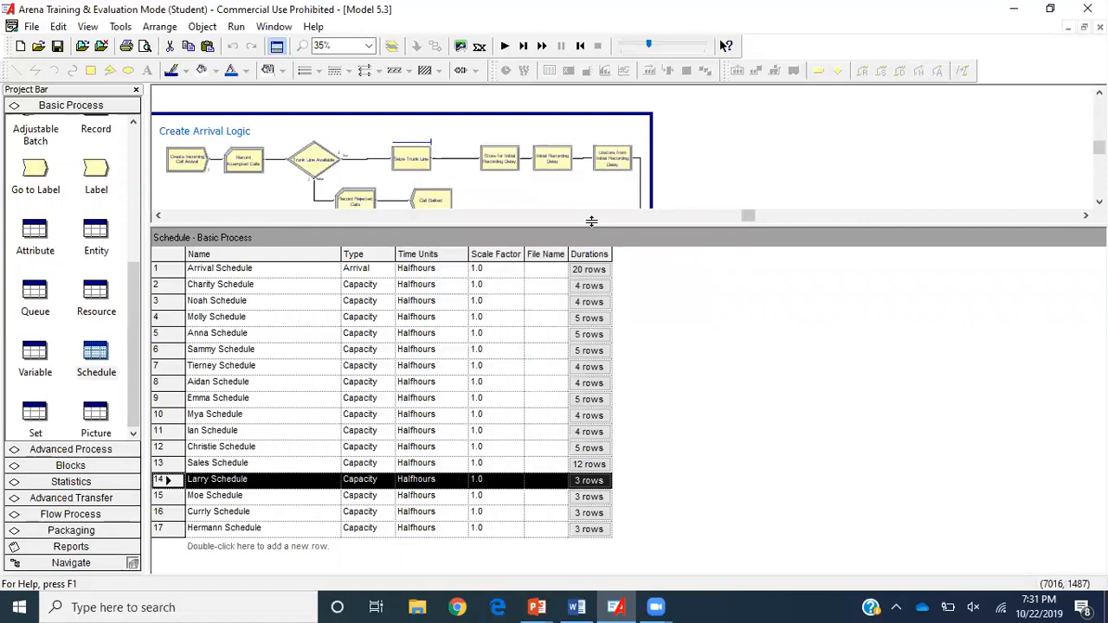
pyautogui.moveTo(591, 222); pyautogui.dragTo(591, 379)
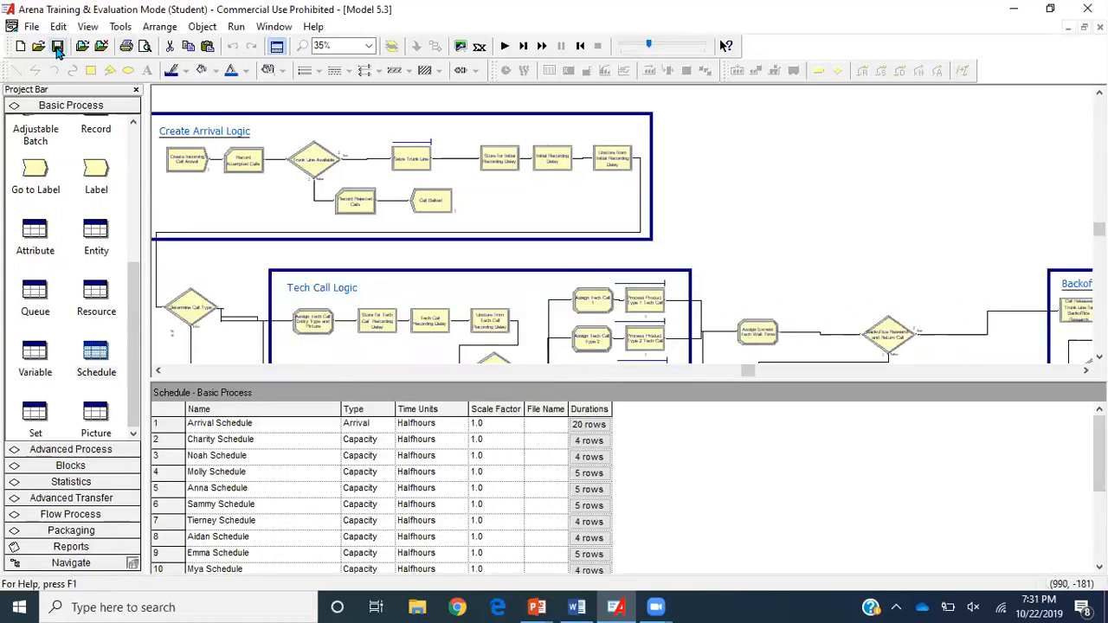
# Examine the Total Cost and Percent Rejected output expressions in the Statistic module.
pyautogui.click(66, 452)
pyautogui.click(102, 370)
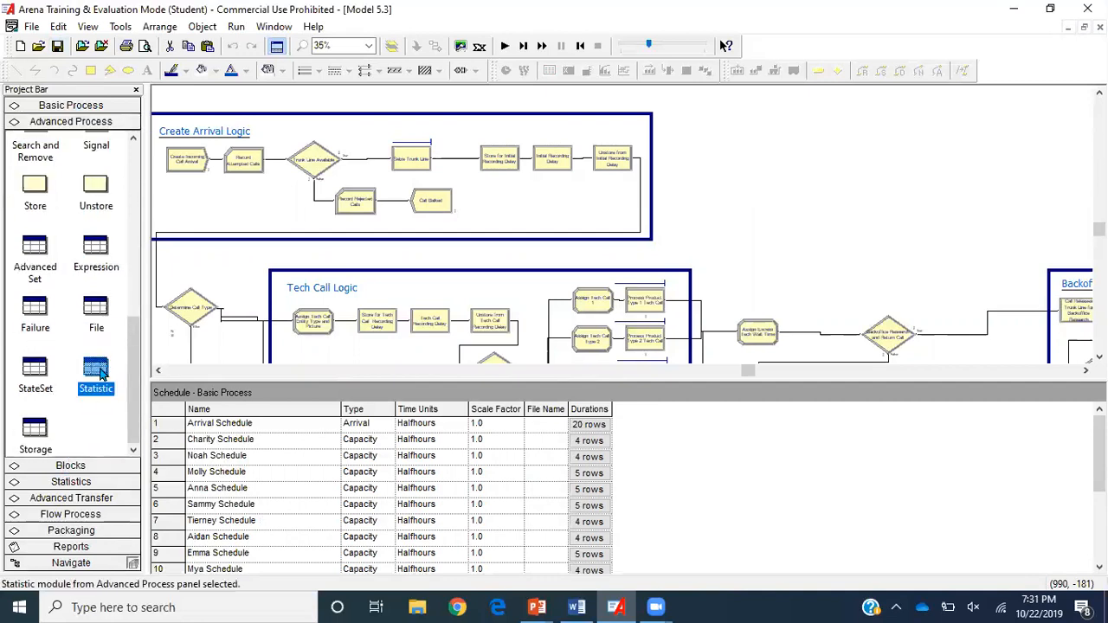
pyautogui.moveTo(372, 379); pyautogui.dragTo(396, 235)
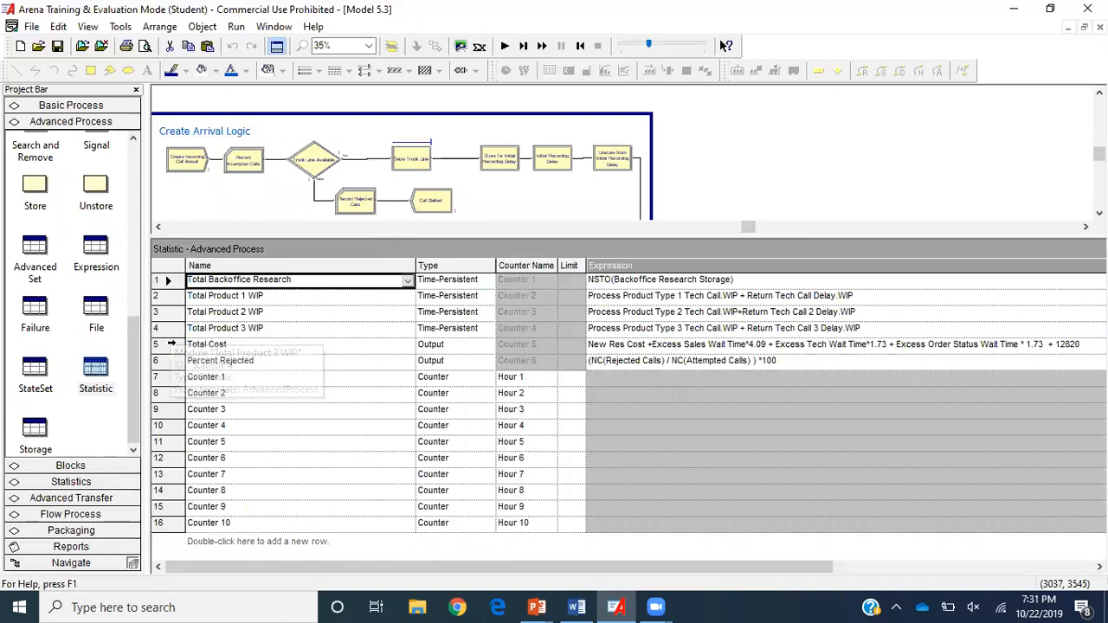
pyautogui.moveTo(171, 345); pyautogui.dragTo(170, 360)
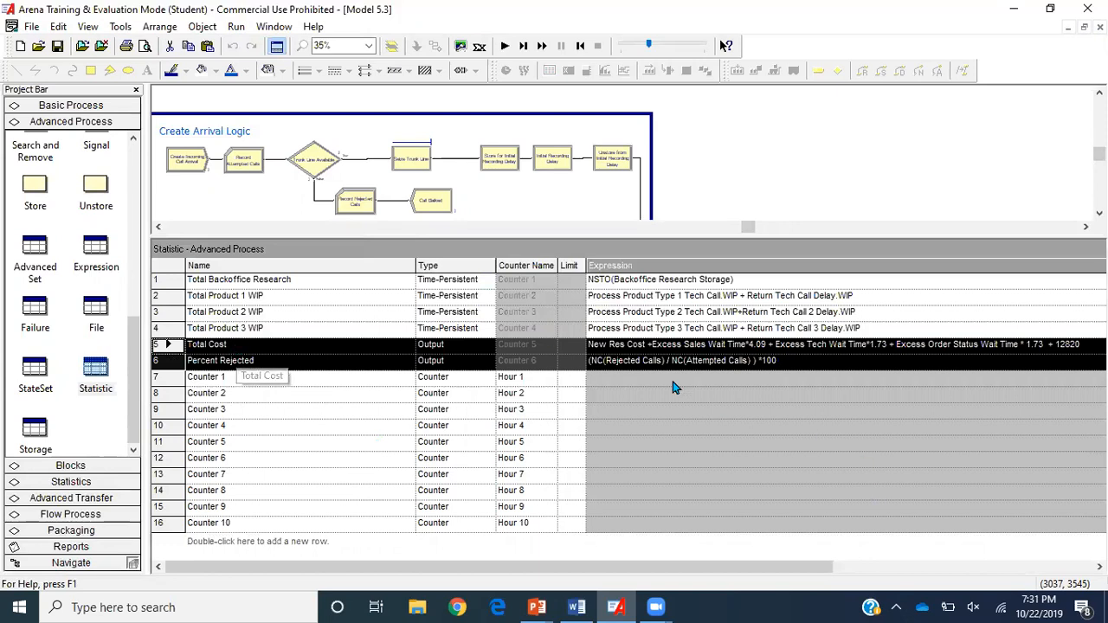
pyautogui.click(622, 350)
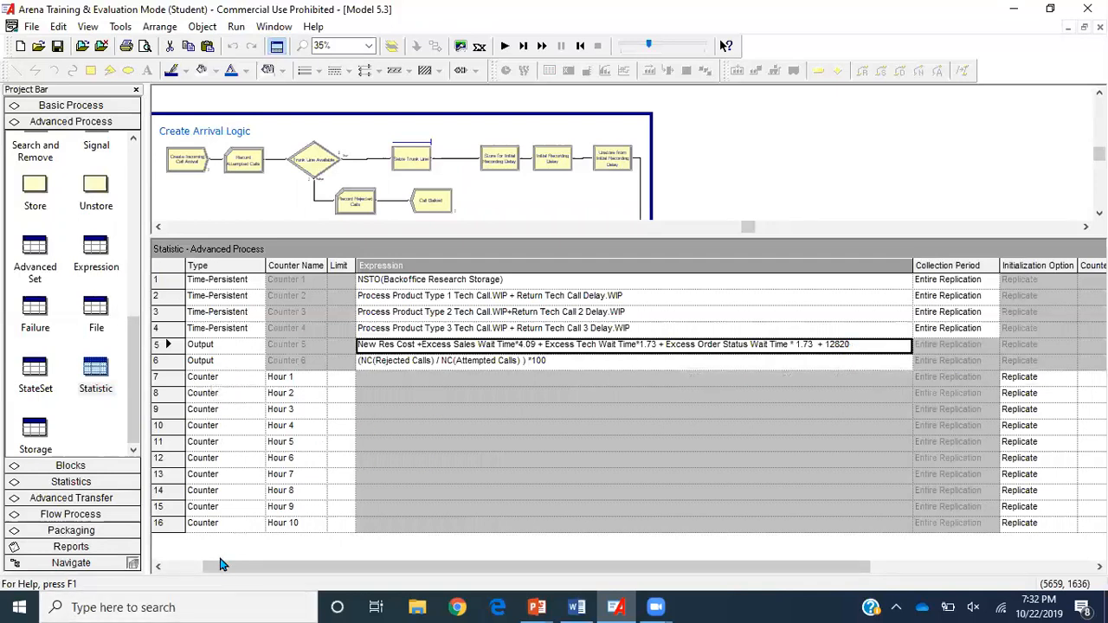
pyautogui.click(156, 566)
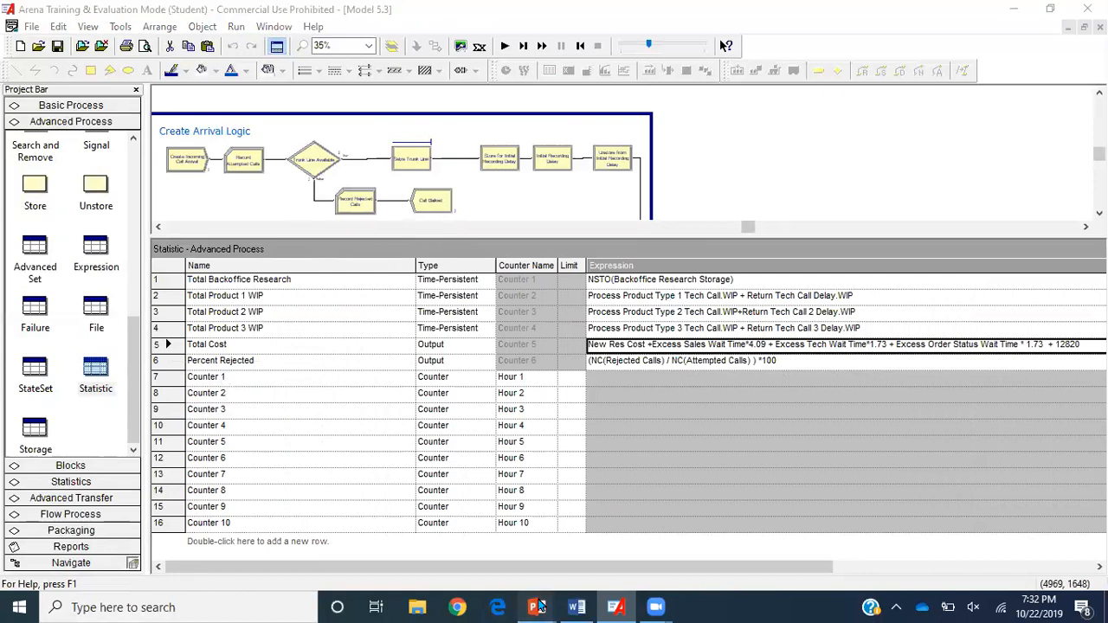
# Switch to the Chapter_06 presentation in PowerPoint and review the 10-replication table of Total Cost and Percent Rejected.
pyautogui.moveTo(536, 607)
pyautogui.click(490, 537)
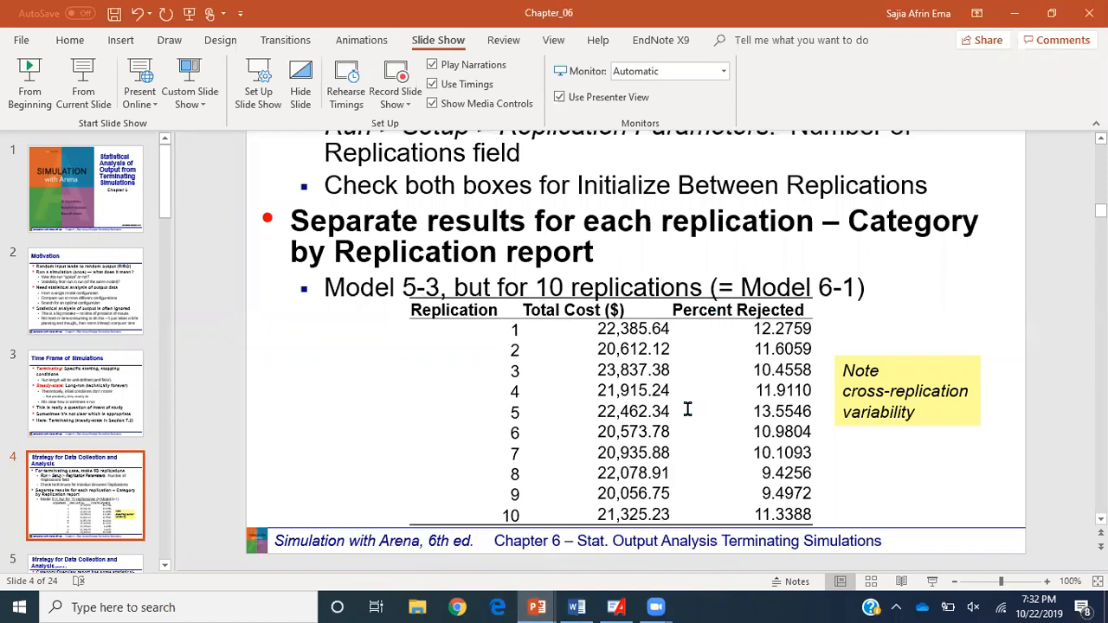
pyautogui.click(682, 328)
pyautogui.press('Down')
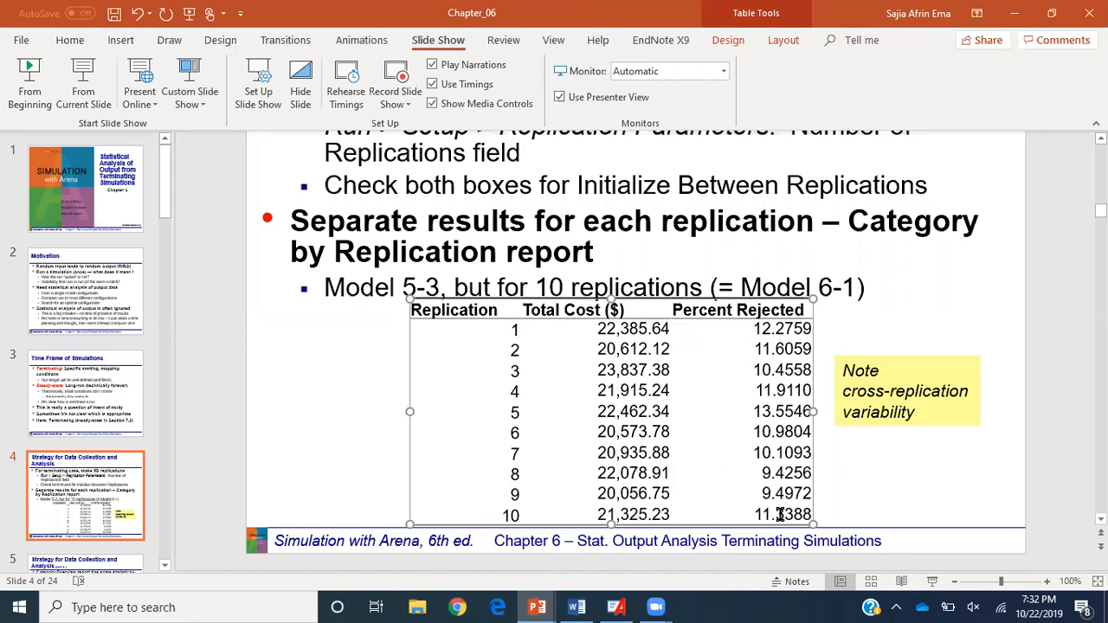
pyautogui.click(1046, 497)
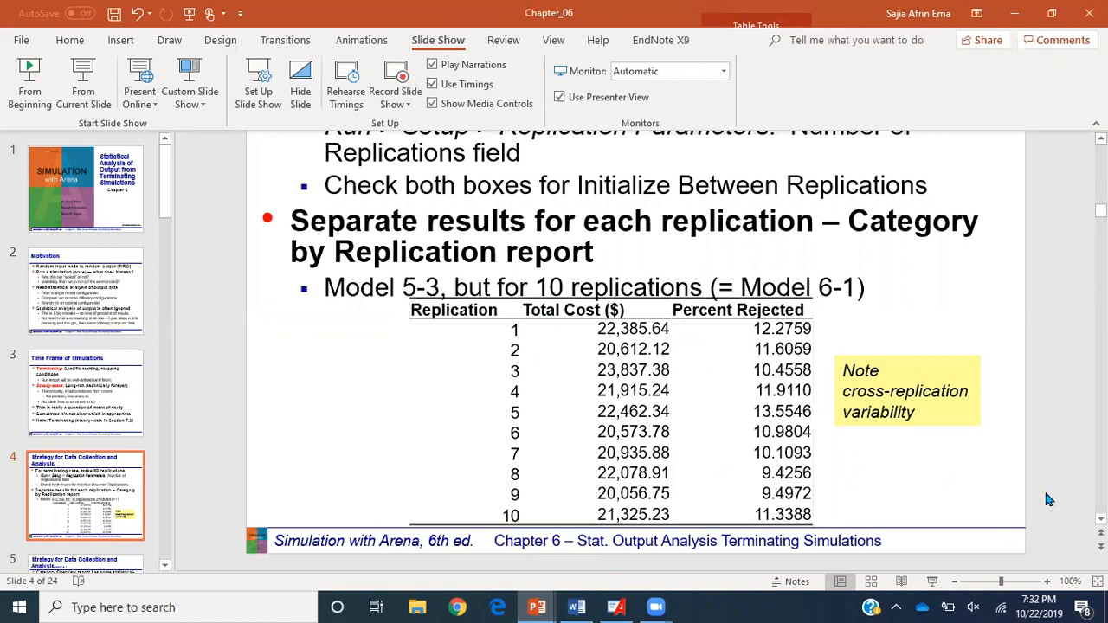
# Switch to Arena and view the User Specified section of Model 5.3's Category Overview report.
pyautogui.click(625, 607)
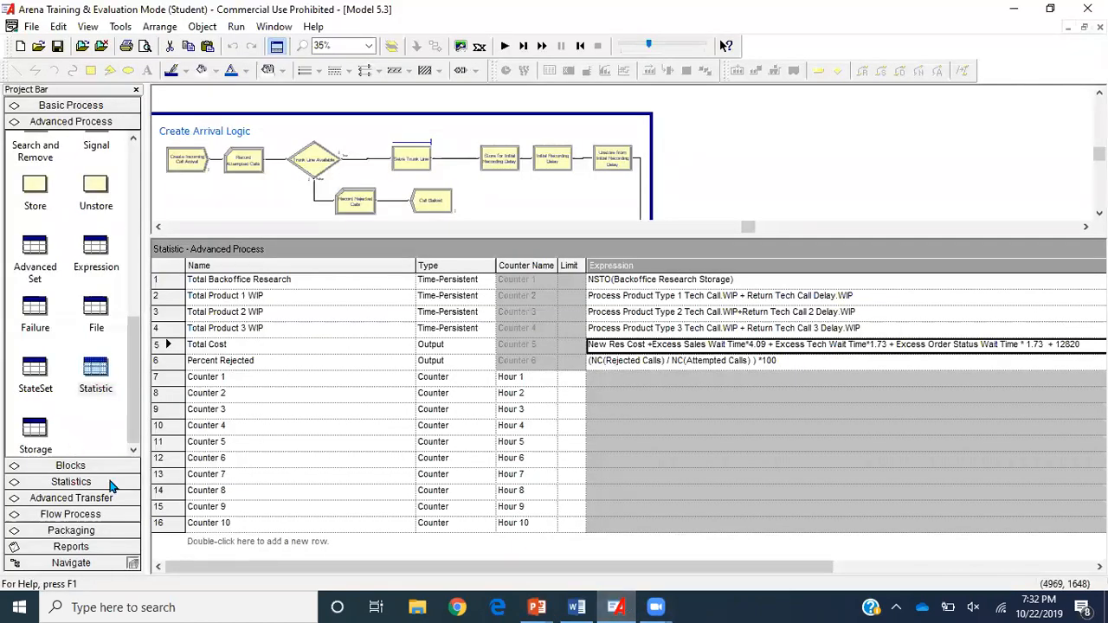
pyautogui.click(101, 547)
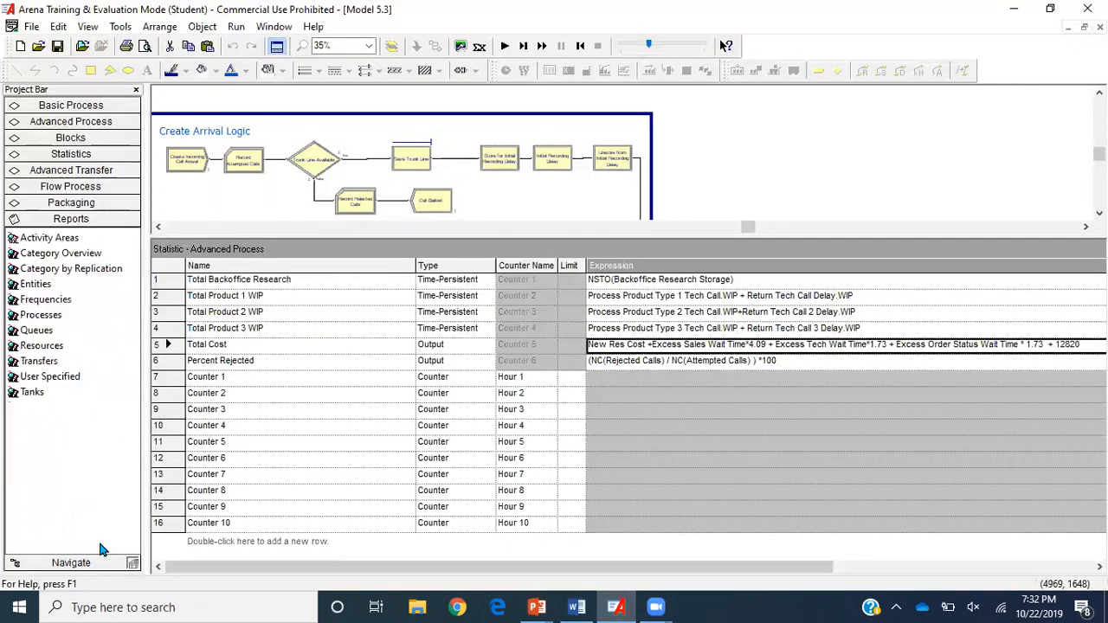
pyautogui.click(91, 255)
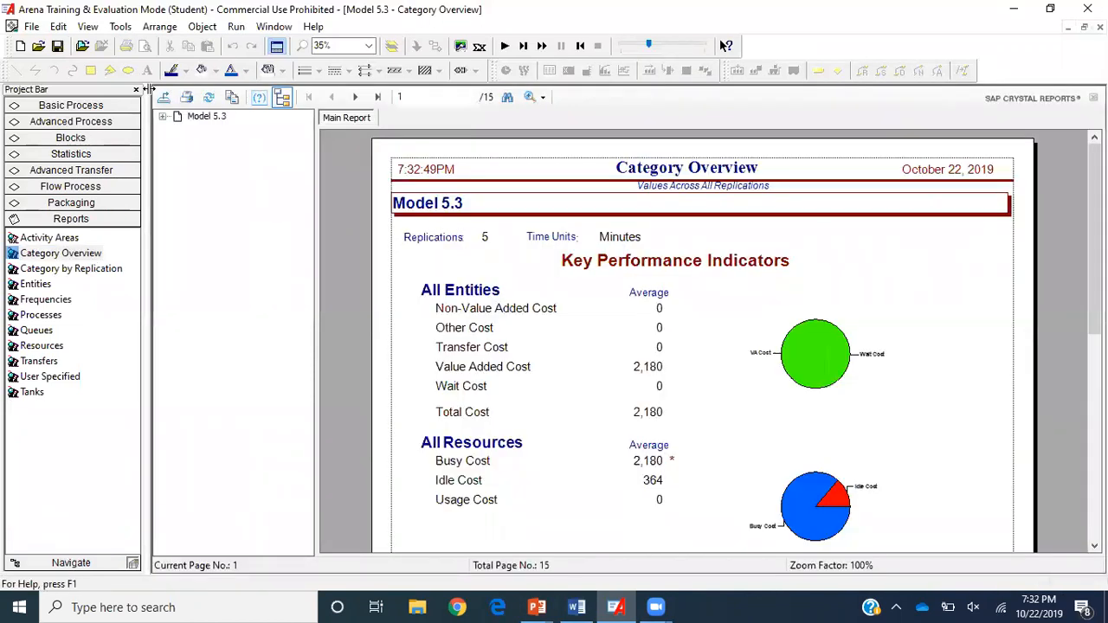
pyautogui.click(163, 116)
pyautogui.click(217, 168)
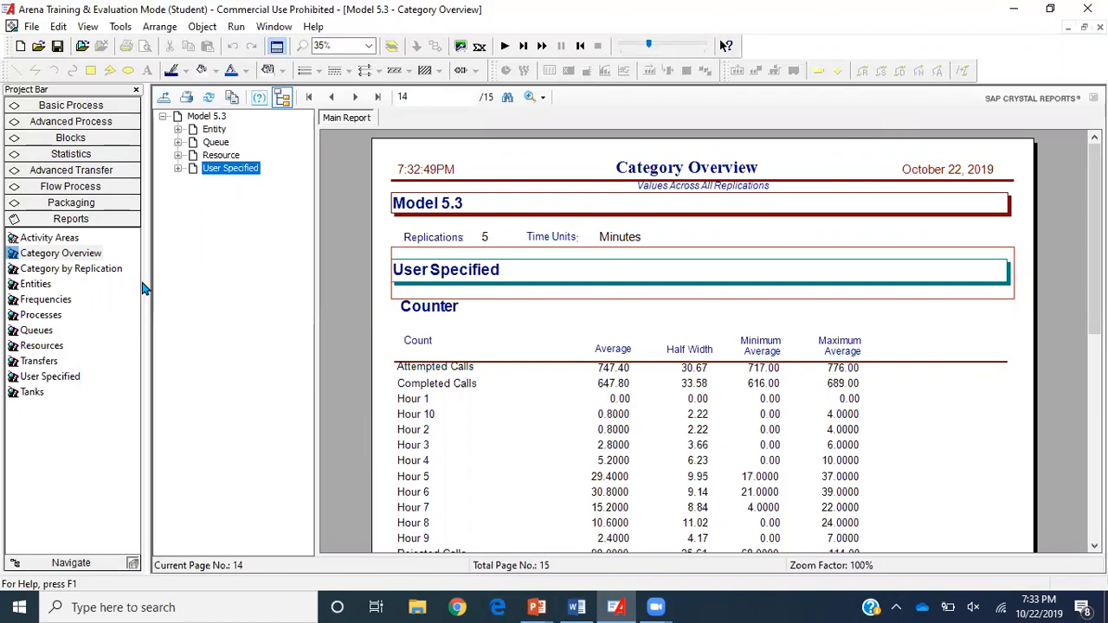
# Open the Category by Replication report and examine the user-specified Output results of Replication 1.
pyautogui.click(89, 272)
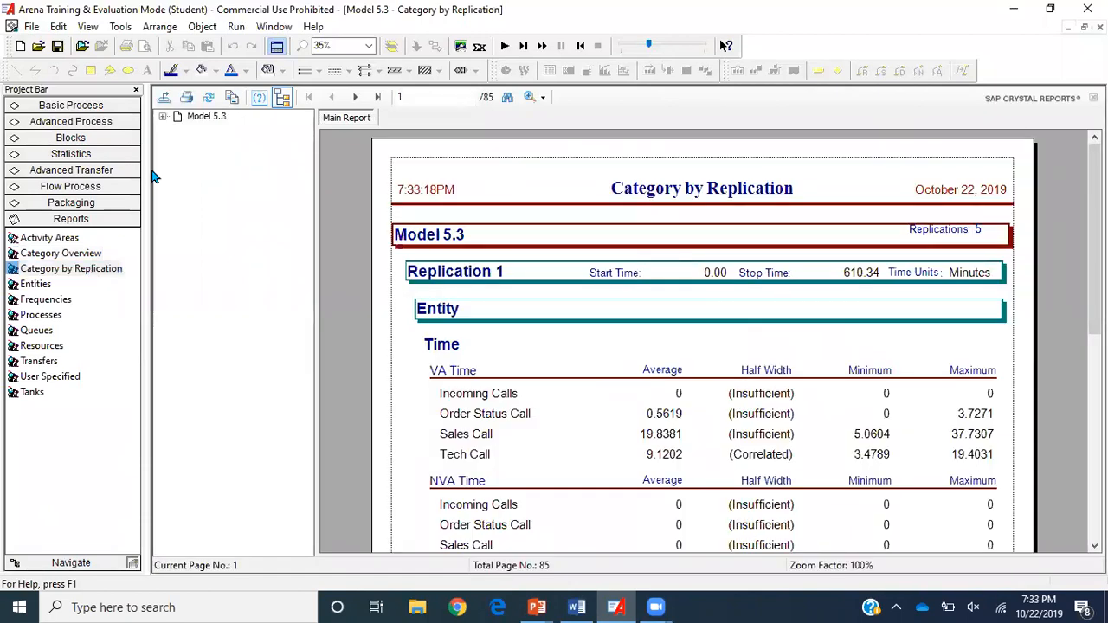
pyautogui.click(163, 116)
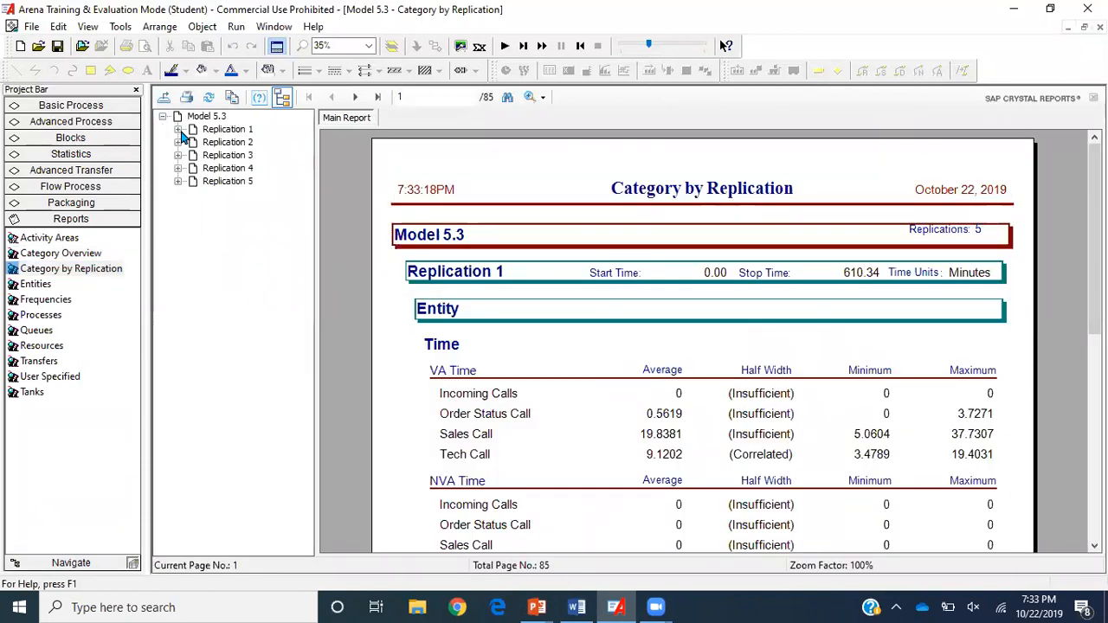
pyautogui.click(178, 130)
pyautogui.click(239, 193)
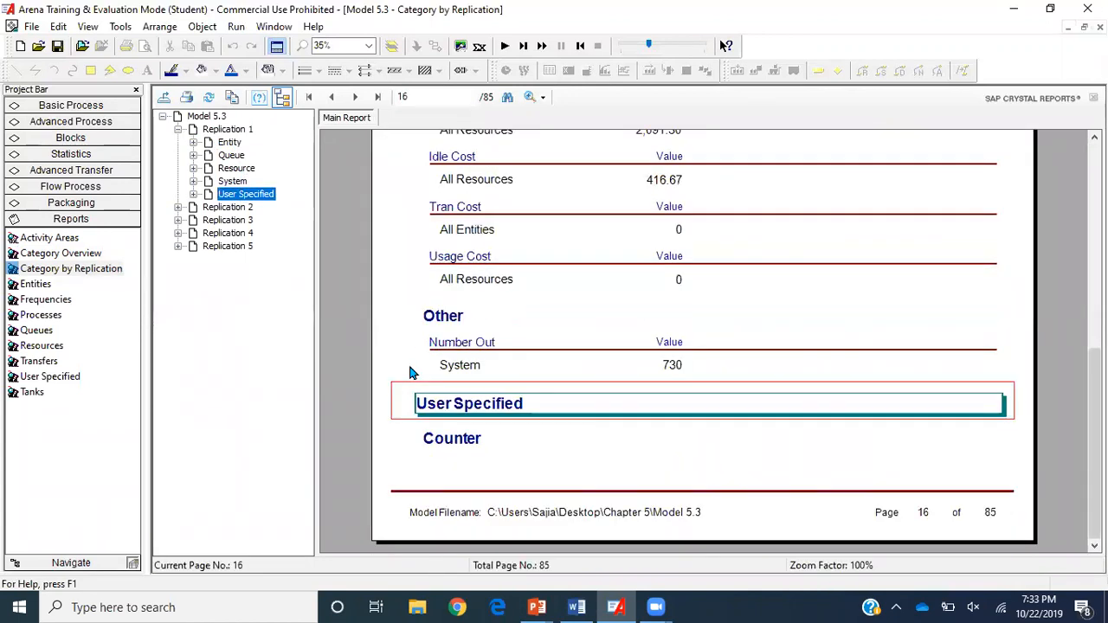
pyautogui.click(194, 195)
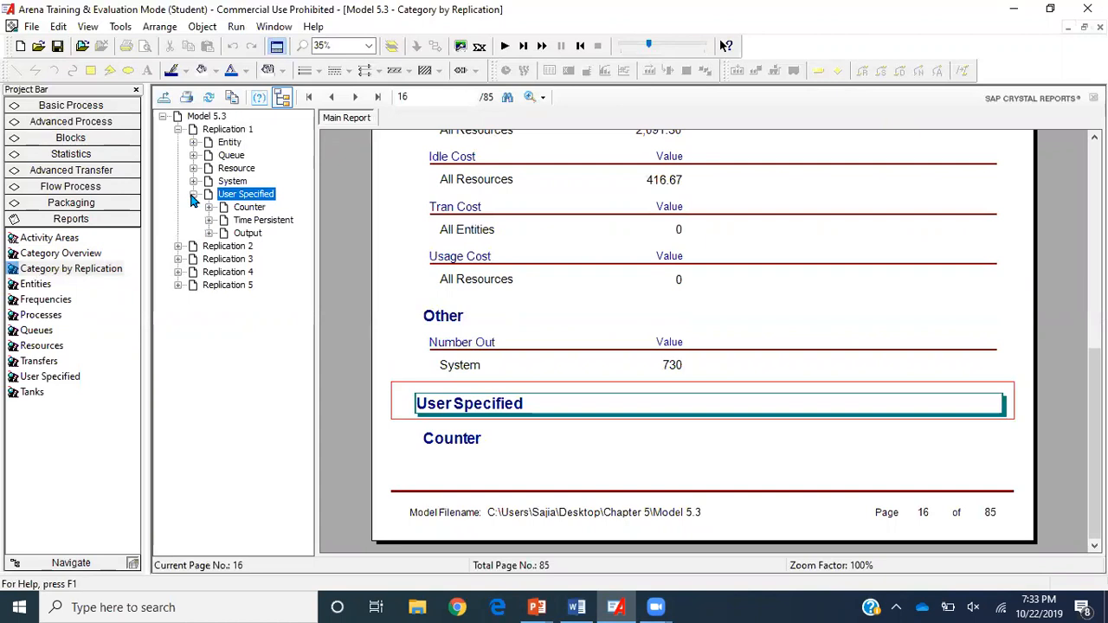
pyautogui.click(247, 232)
pyautogui.scroll(-3, 376, 551)
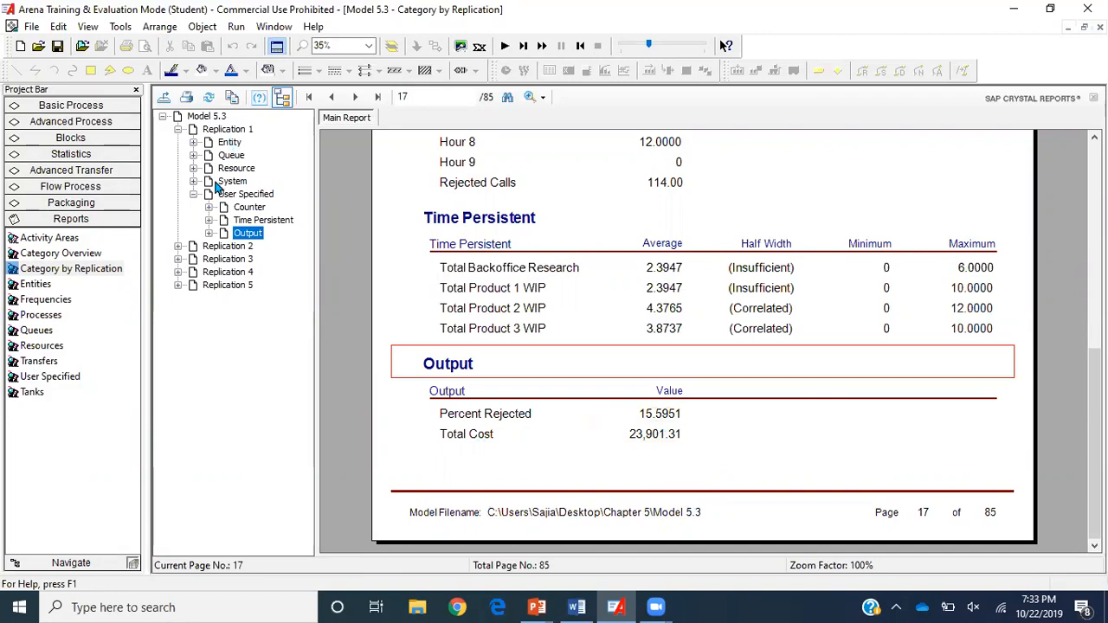
# Examine Replication 2's user-specified Percent Rejected and Total Cost outputs in the Category by Replication report.
pyautogui.click(178, 246)
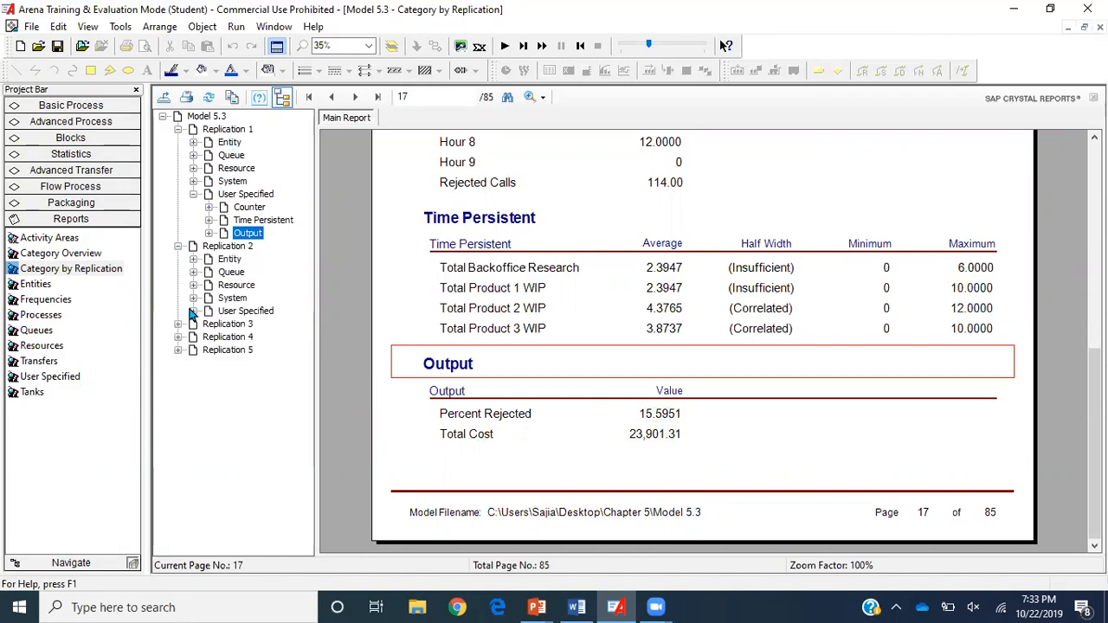
pyautogui.click(193, 311)
pyautogui.click(209, 350)
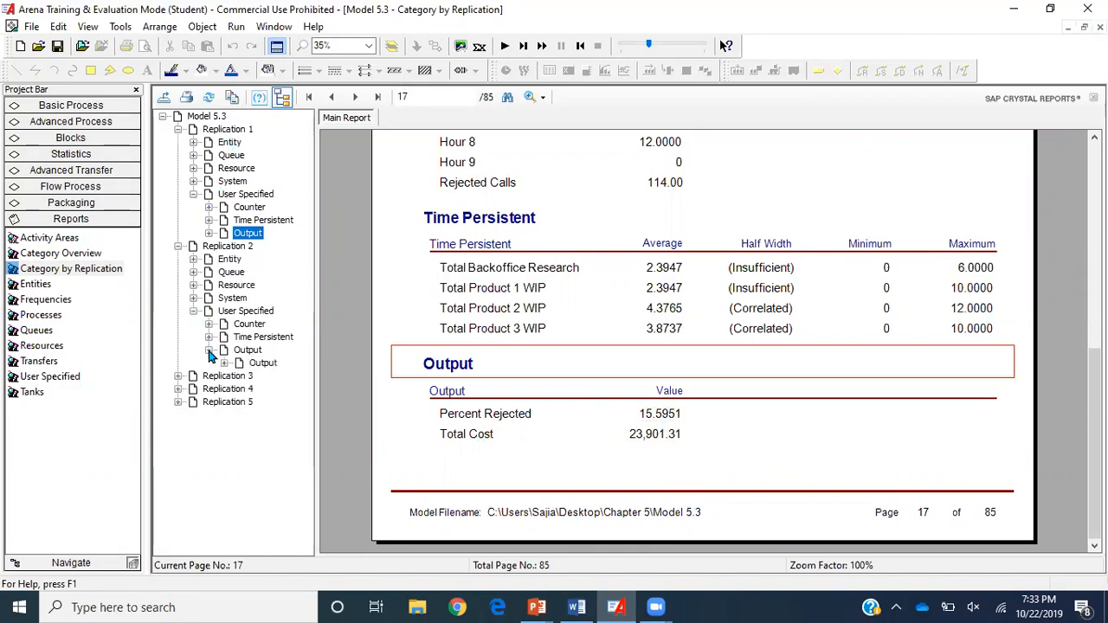
pyautogui.click(260, 363)
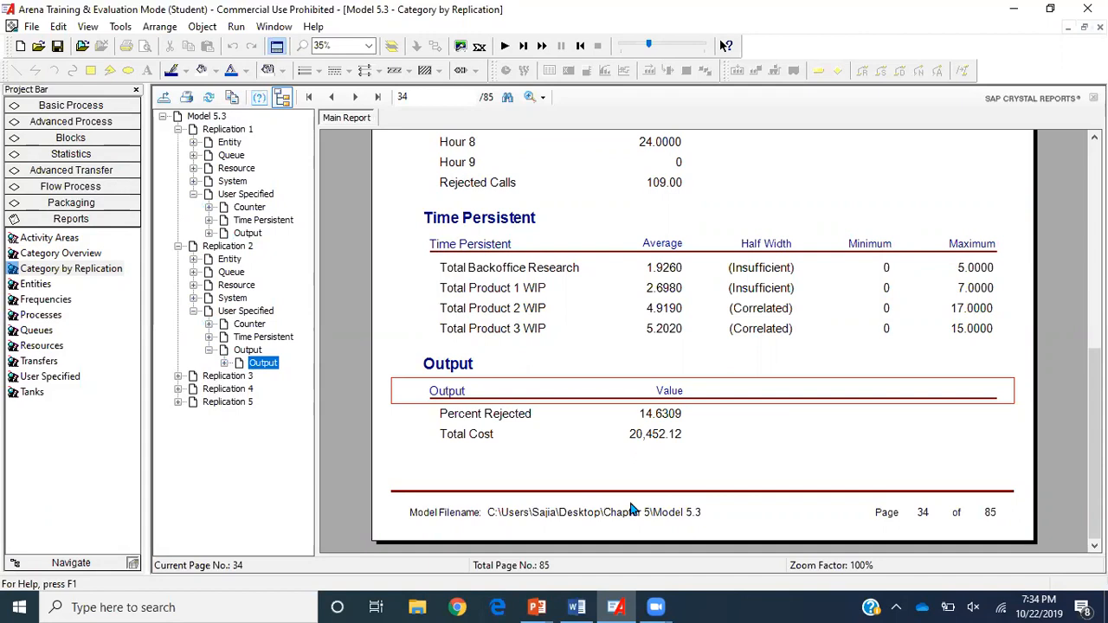
# Switch to the Chapter_06 presentation in PowerPoint and compare the table's rows for replications 1 and 2.
pyautogui.click(616, 607)
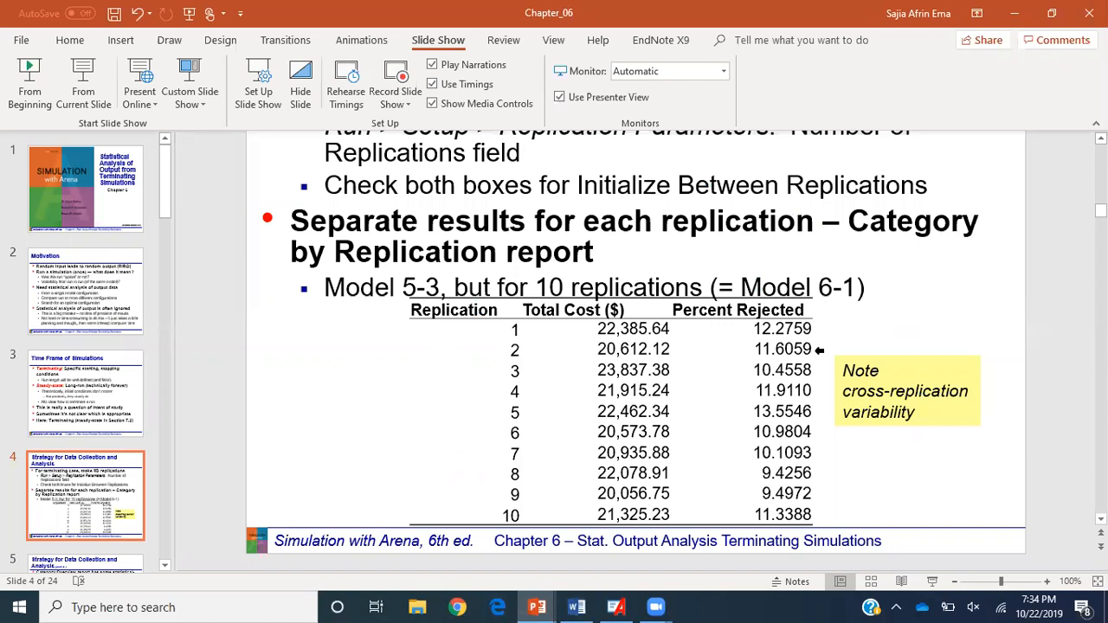
pyautogui.click(657, 325)
pyautogui.click(760, 329)
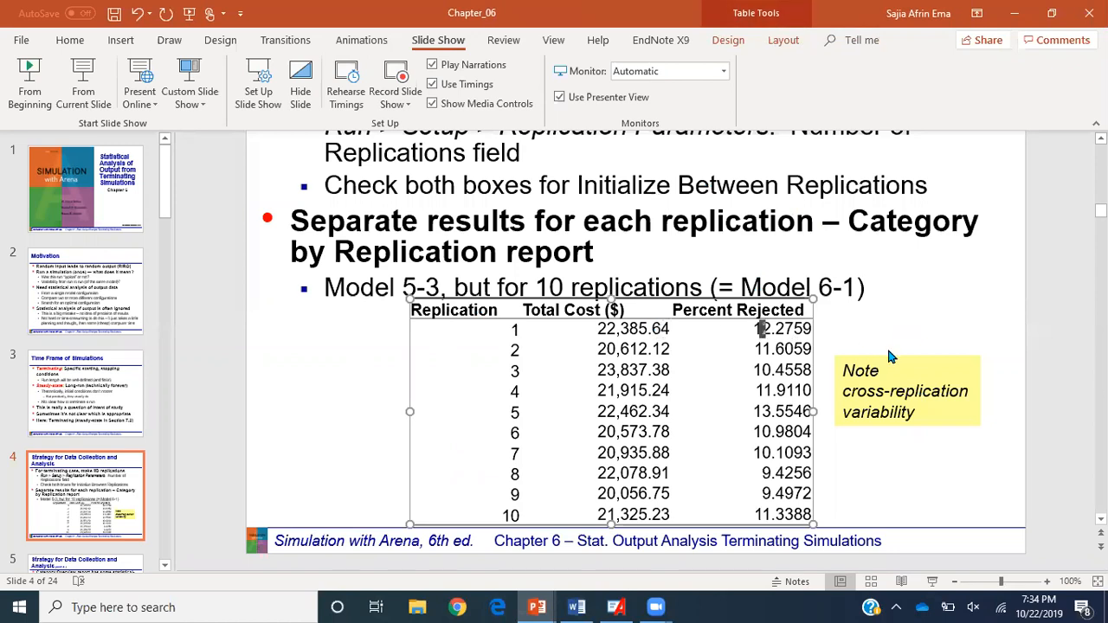
pyautogui.click(704, 353)
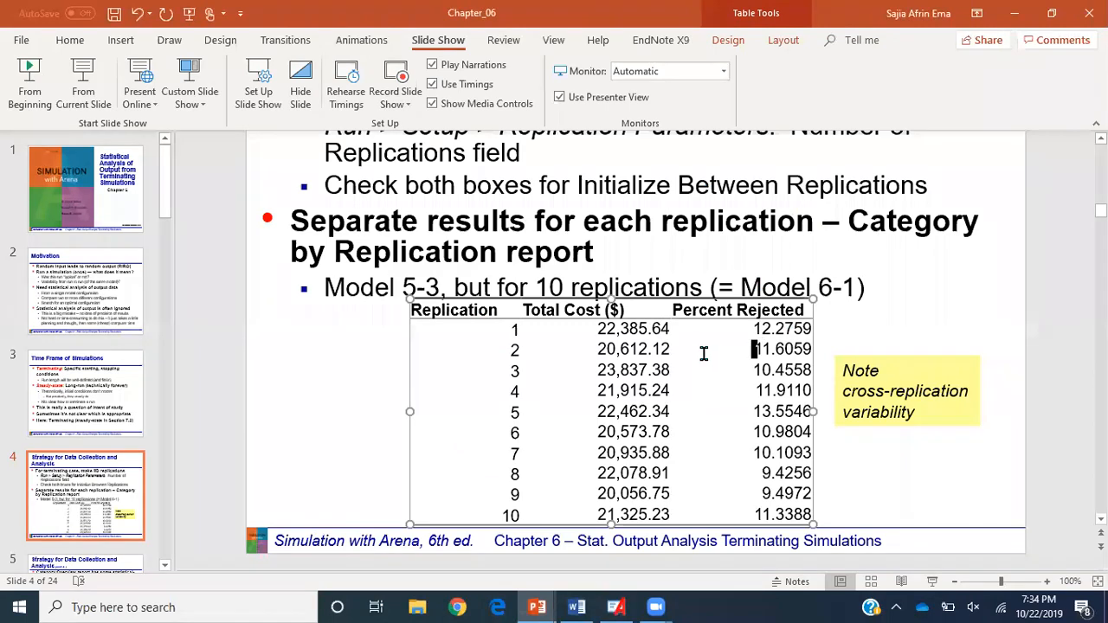
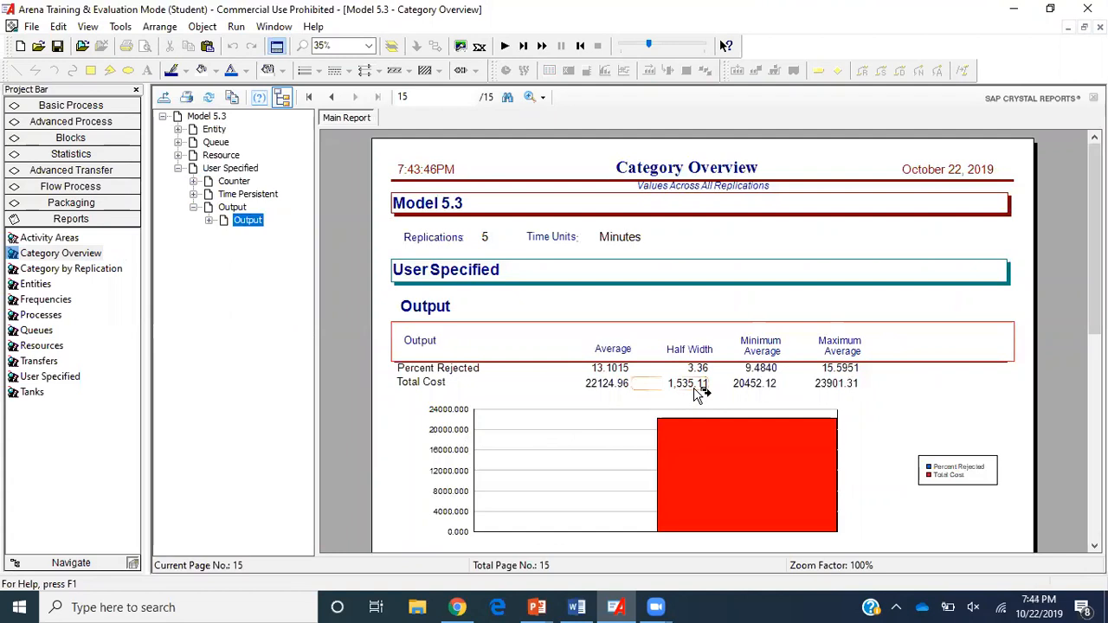
# Examine the average and half width of Total Cost in the Category Overview report, and close the report.
pyautogui.click(697, 392)
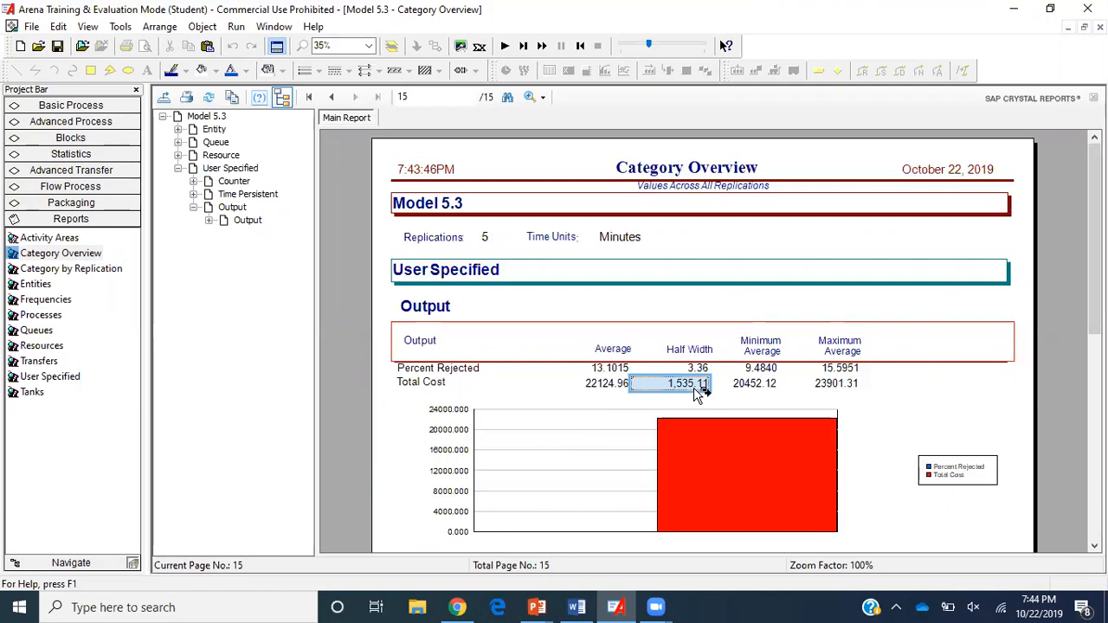
pyautogui.click(621, 386)
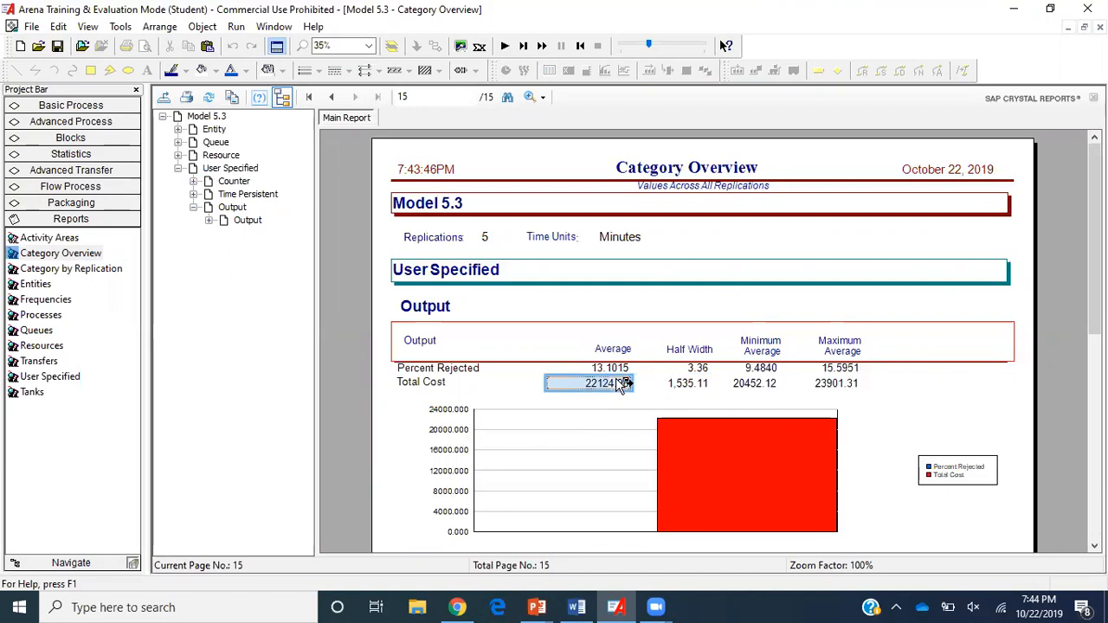
pyautogui.click(676, 390)
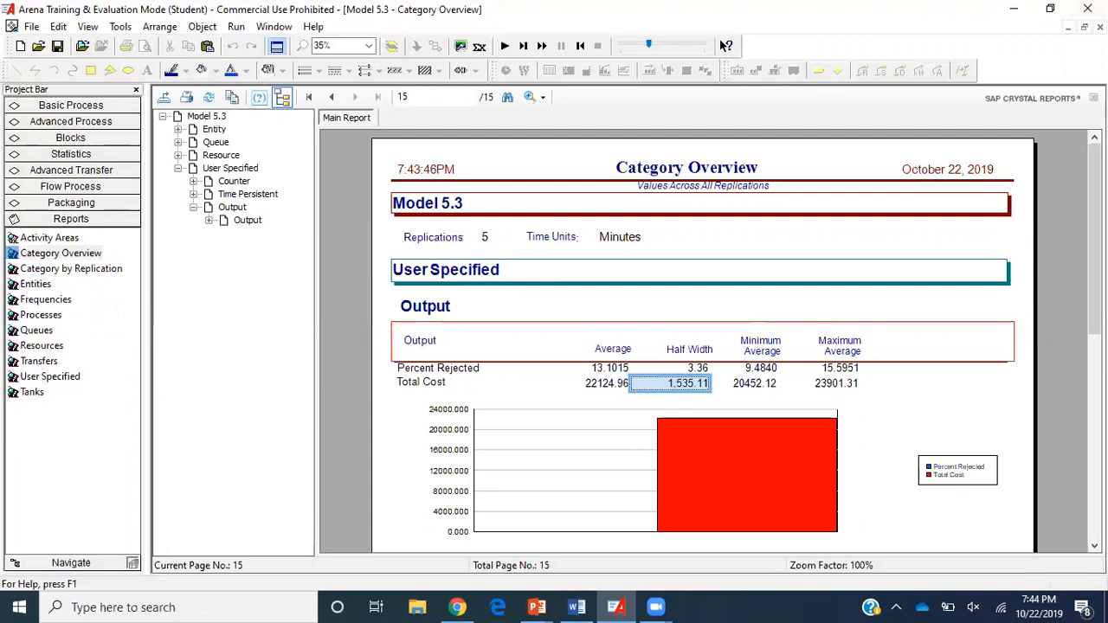
pyautogui.click(1099, 26)
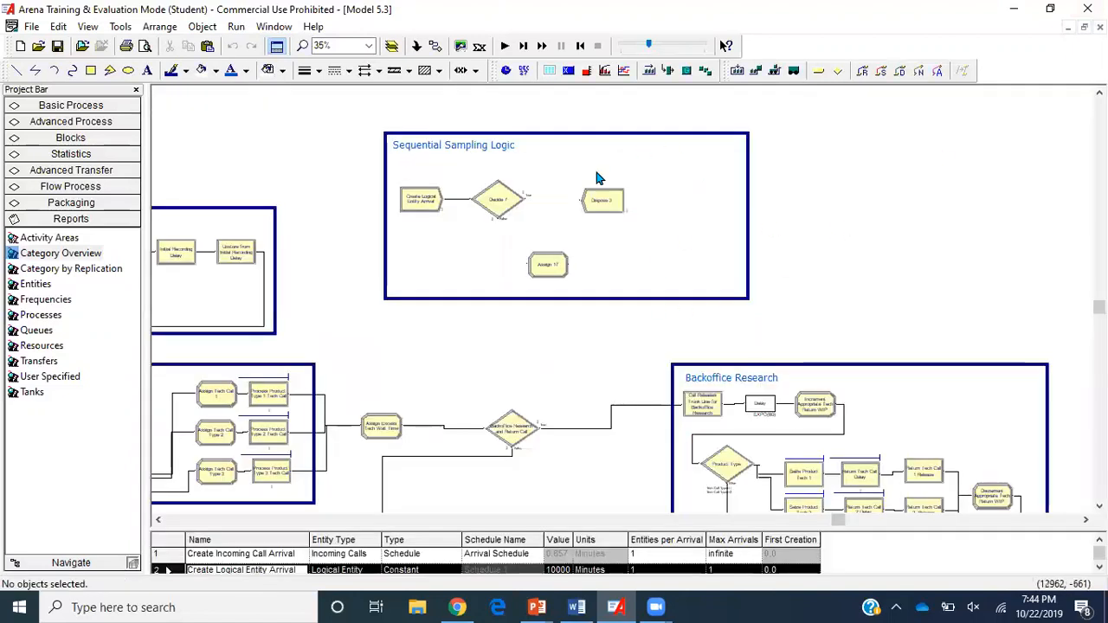
# Rename the Decide 7 module in the Sequential Sampling Logic as Run Simulation and set its type to N-way by Condition.
pyautogui.doubleClick(504, 200)
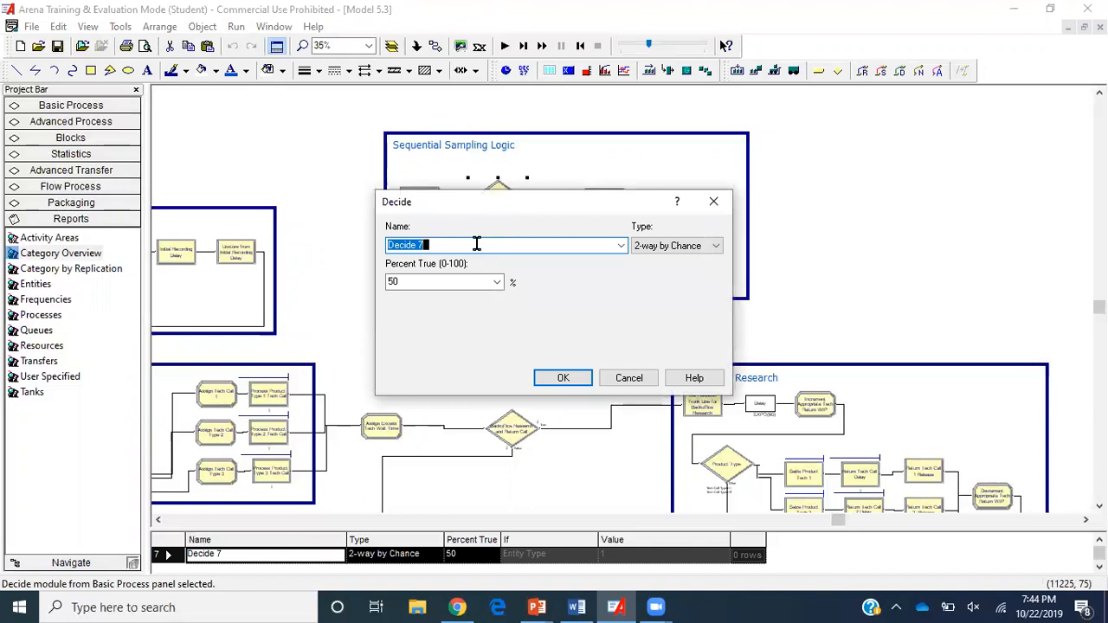
pyautogui.write('Run Simulation')
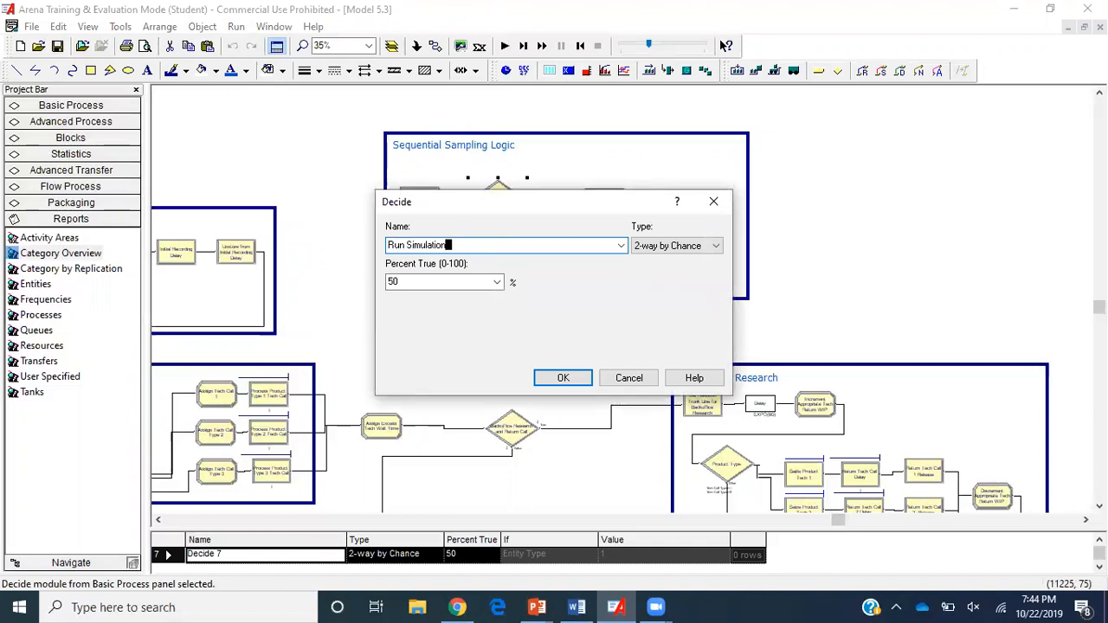
pyautogui.click(658, 249)
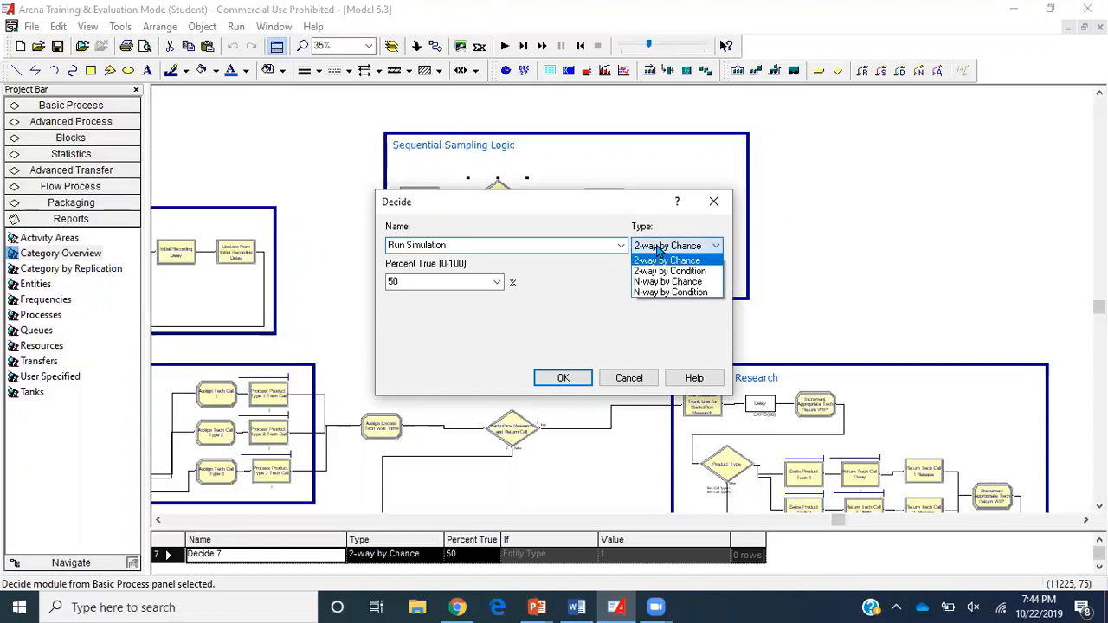
pyautogui.click(664, 292)
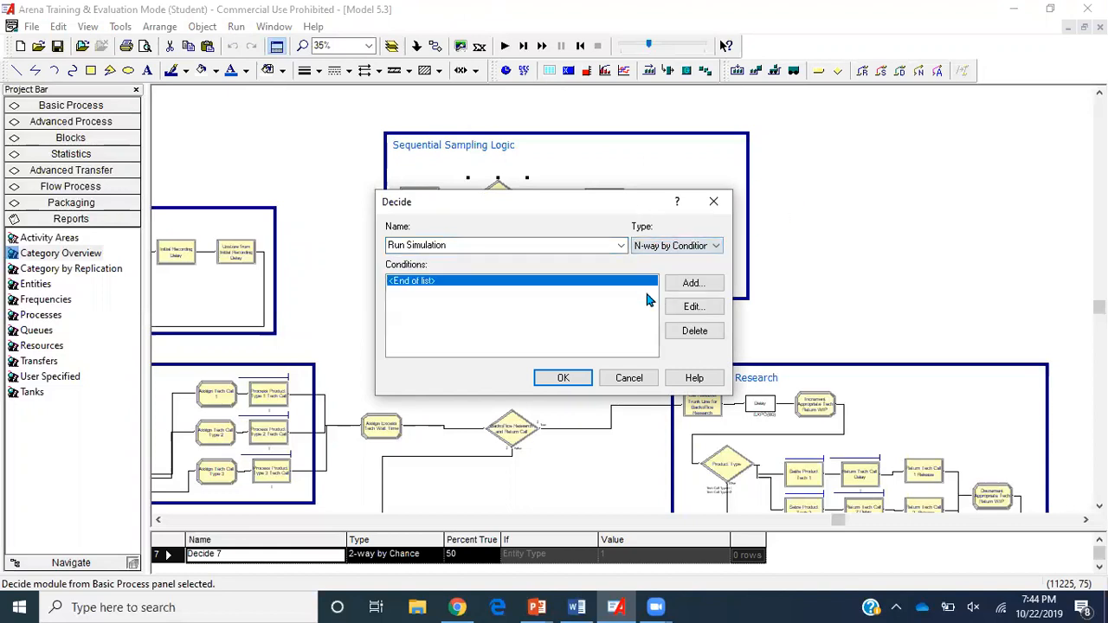
# Add a condition of the Expression kind to the Run Simulation Decide module.
pyautogui.click(674, 284)
pyautogui.click(450, 282)
pyautogui.click(424, 343)
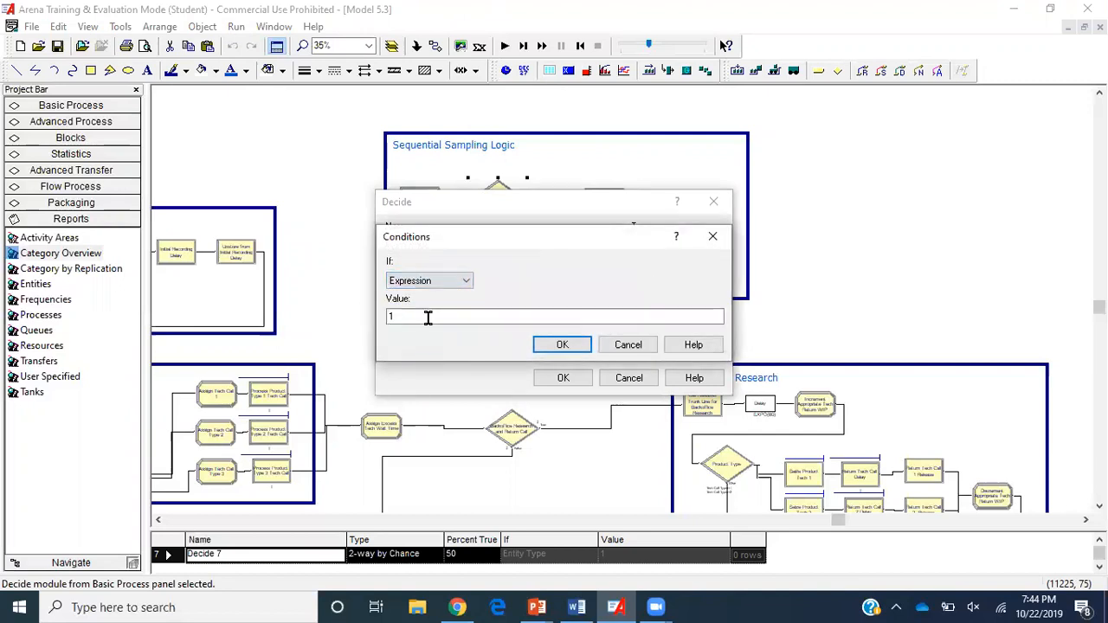
# Set the condition's value to NREP<=2 with the Expression Builder, using the Current Replication Number variable, and accept the condition.
pyautogui.doubleClick(429, 317)
pyautogui.rightClick(427, 316)
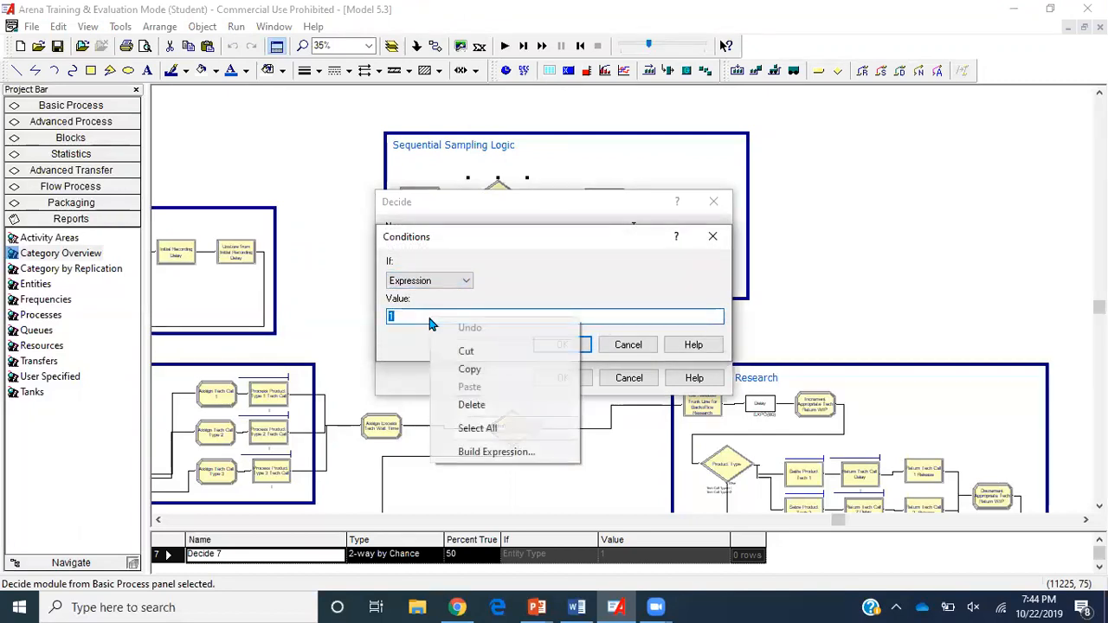
pyautogui.click(522, 453)
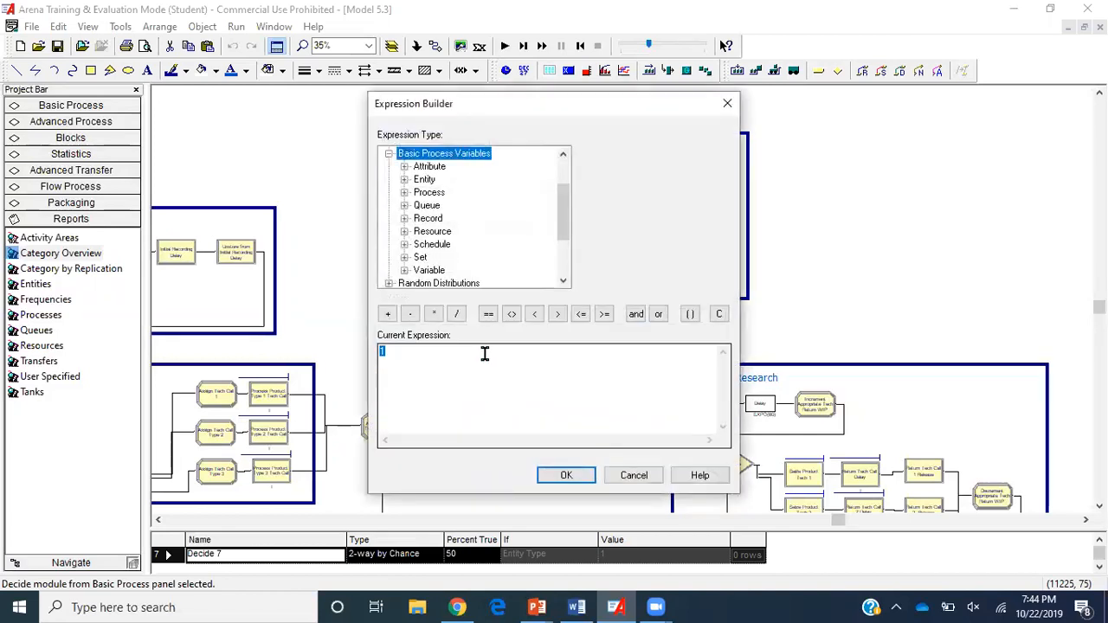
pyautogui.press('BackSpace')
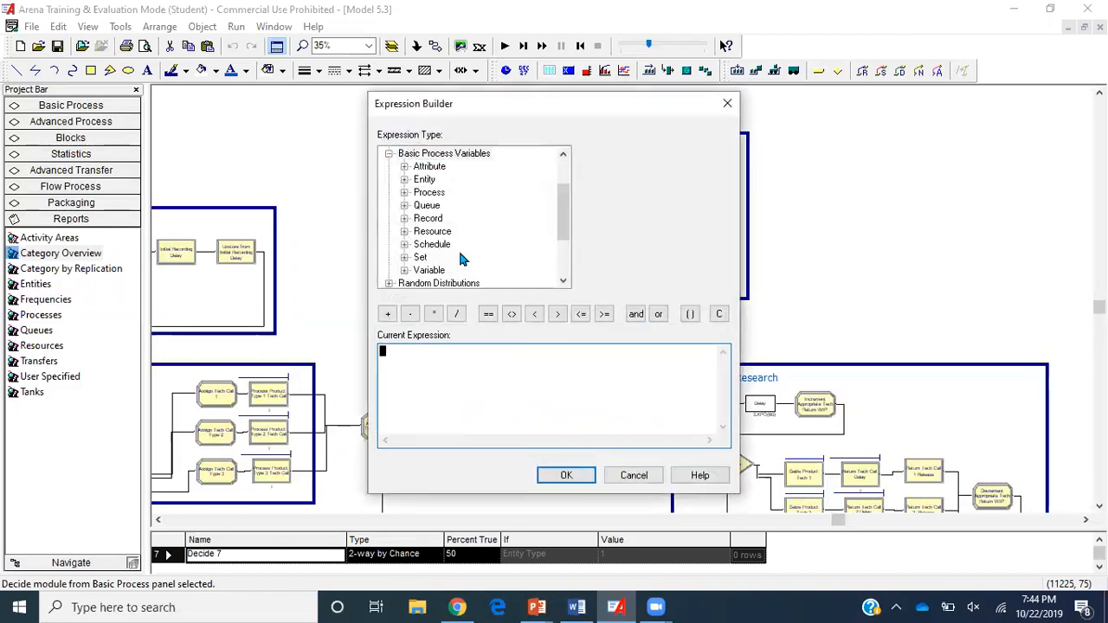
pyautogui.scroll(-2, 458, 248)
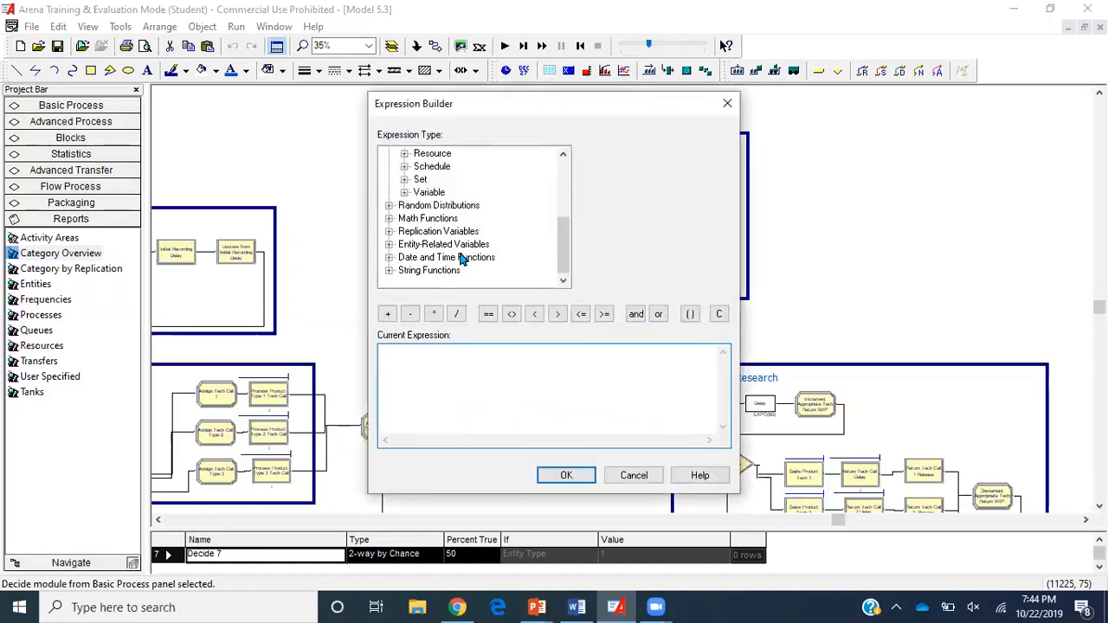
pyautogui.click(390, 232)
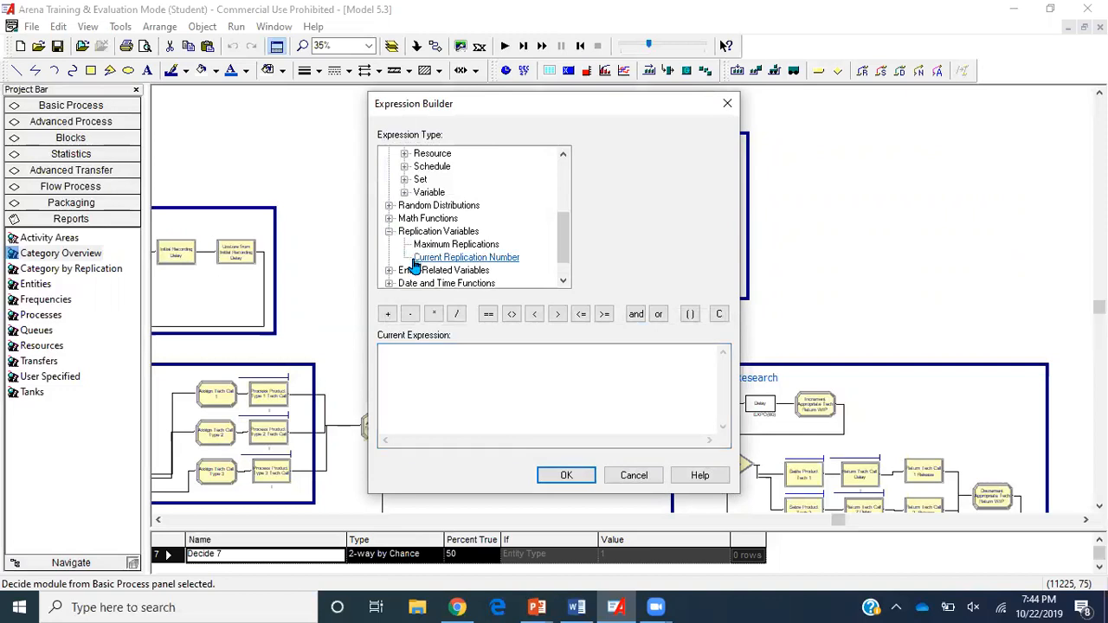
pyautogui.click(416, 258)
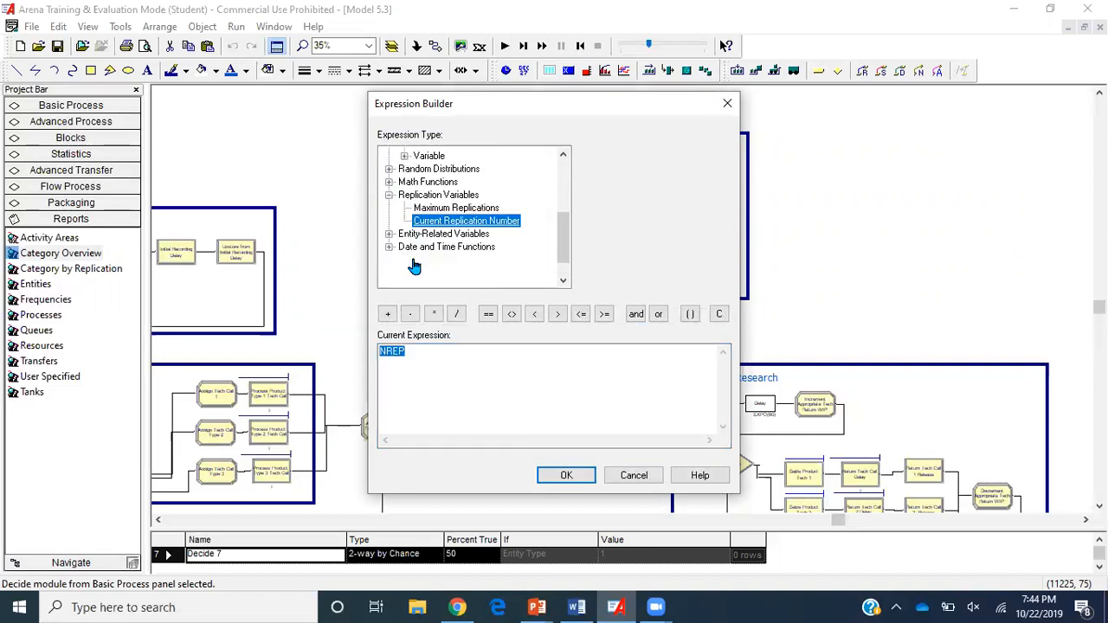
pyautogui.click(436, 355)
pyautogui.write('<=2')
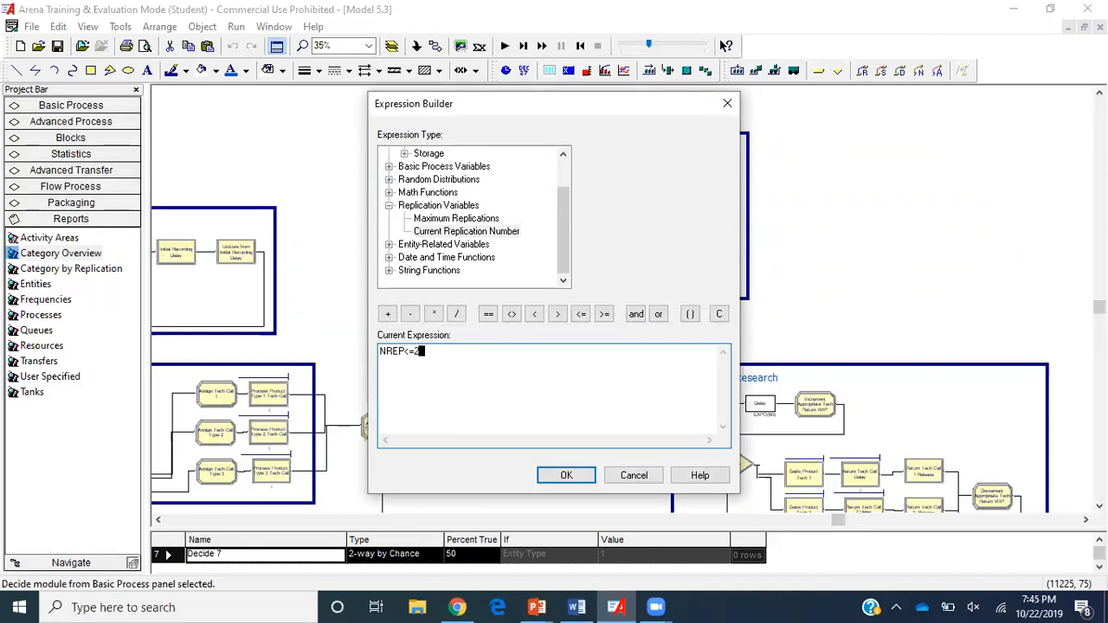
pyautogui.click(559, 474)
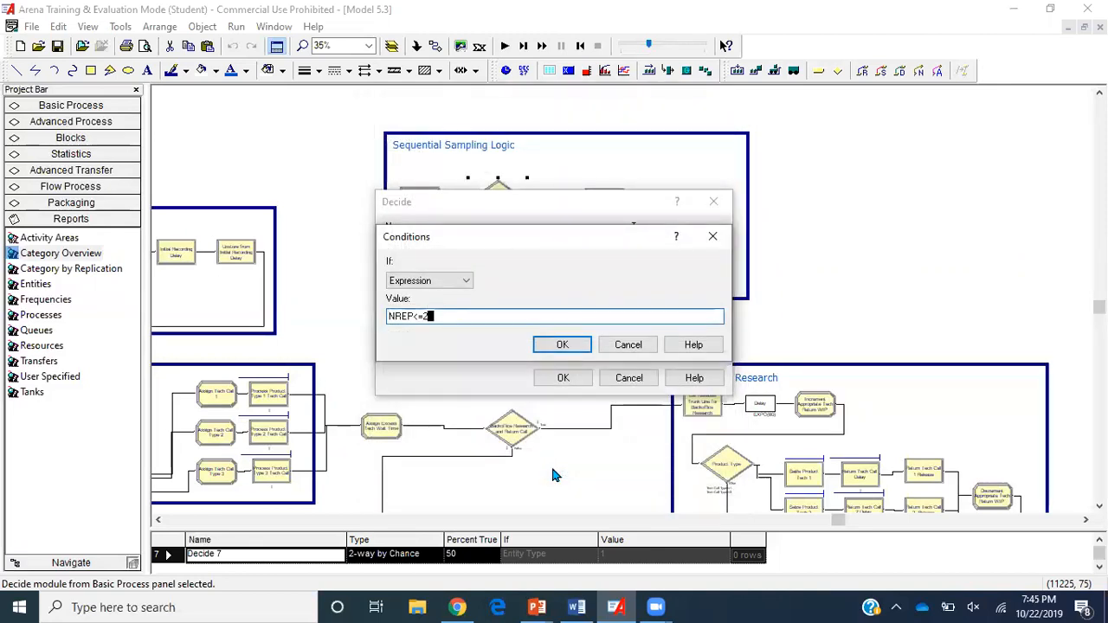
pyautogui.click(562, 344)
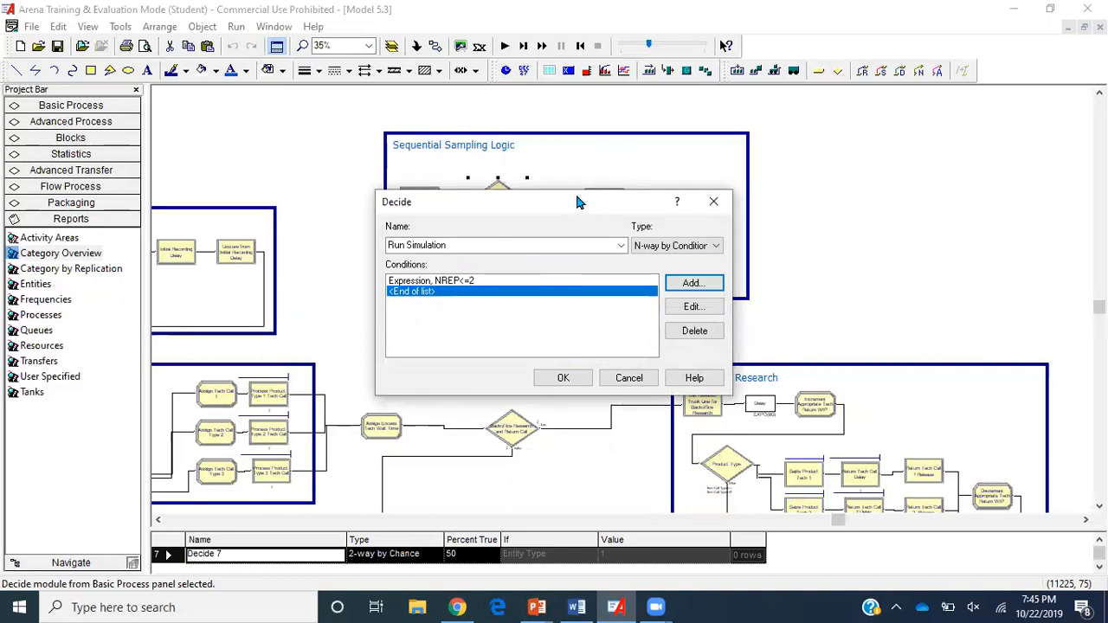
pyautogui.moveTo(580, 201); pyautogui.dragTo(584, 297)
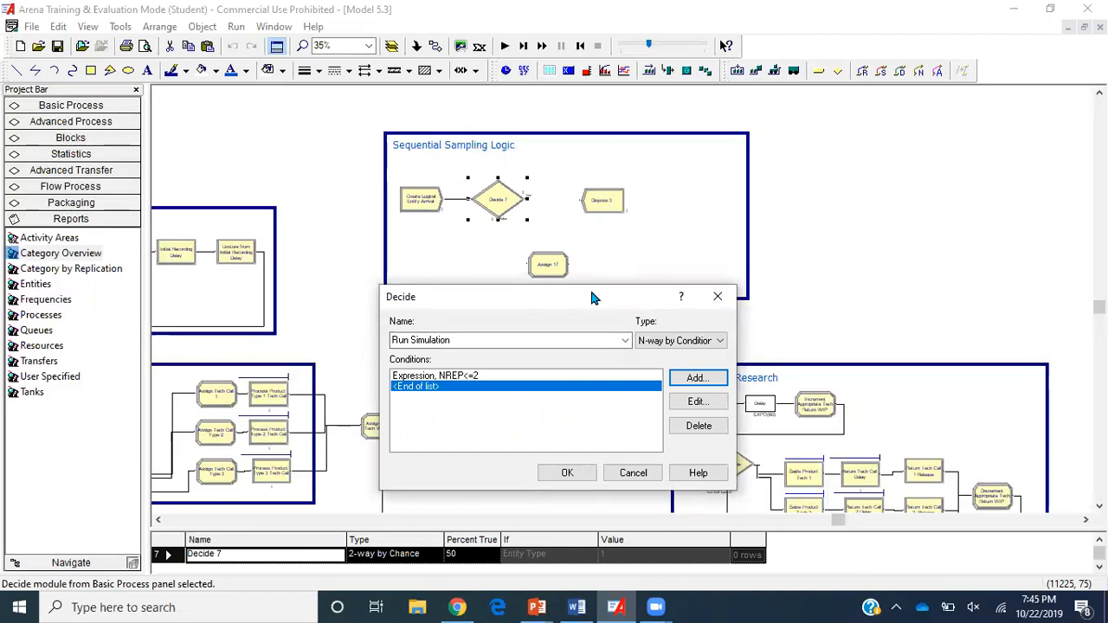
# Add a second condition of the Expression kind to the Run Simulation Decide module.
pyautogui.moveTo(591, 288); pyautogui.dragTo(930, 128)
pyautogui.click(1041, 222)
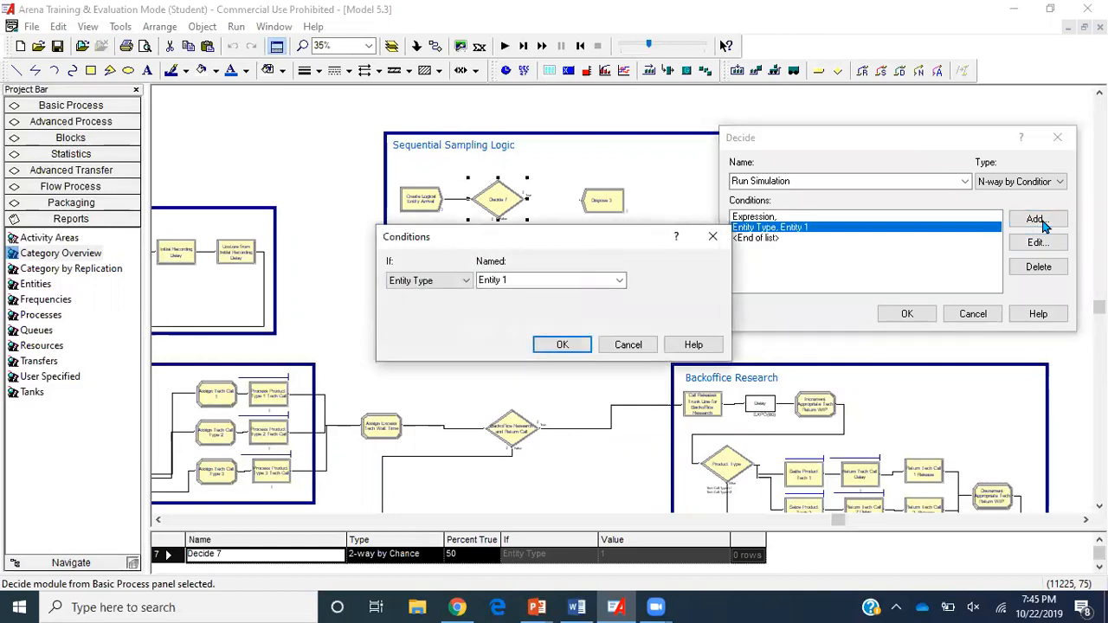
pyautogui.click(424, 281)
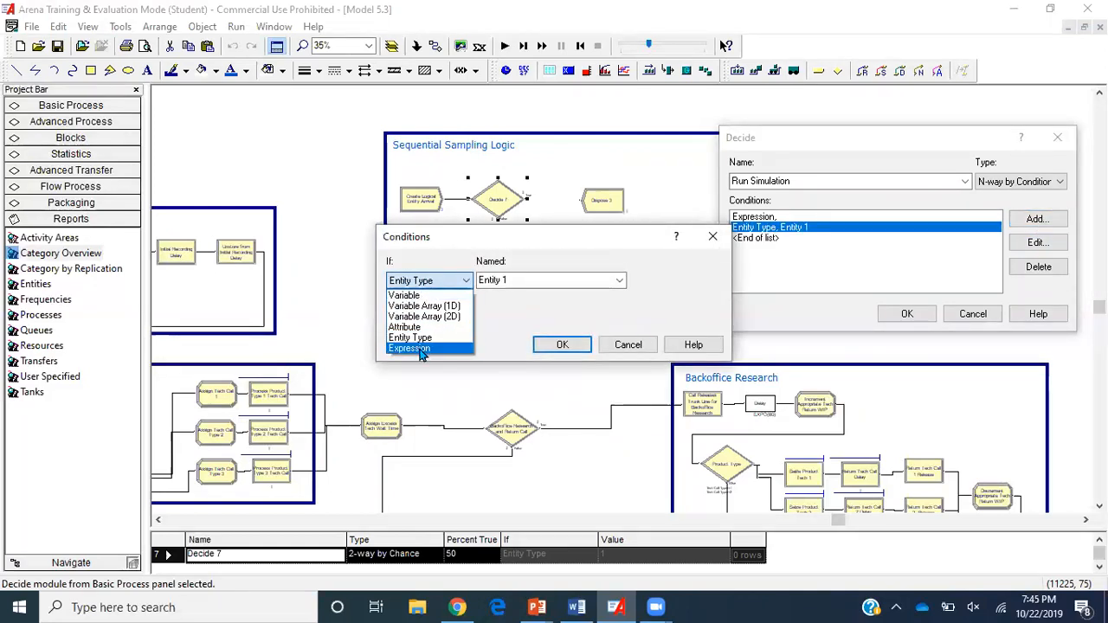
pyautogui.click(421, 348)
# Replace the second condition's default value with ORUNHALF( in the Expression Builder.
pyautogui.doubleClick(430, 317)
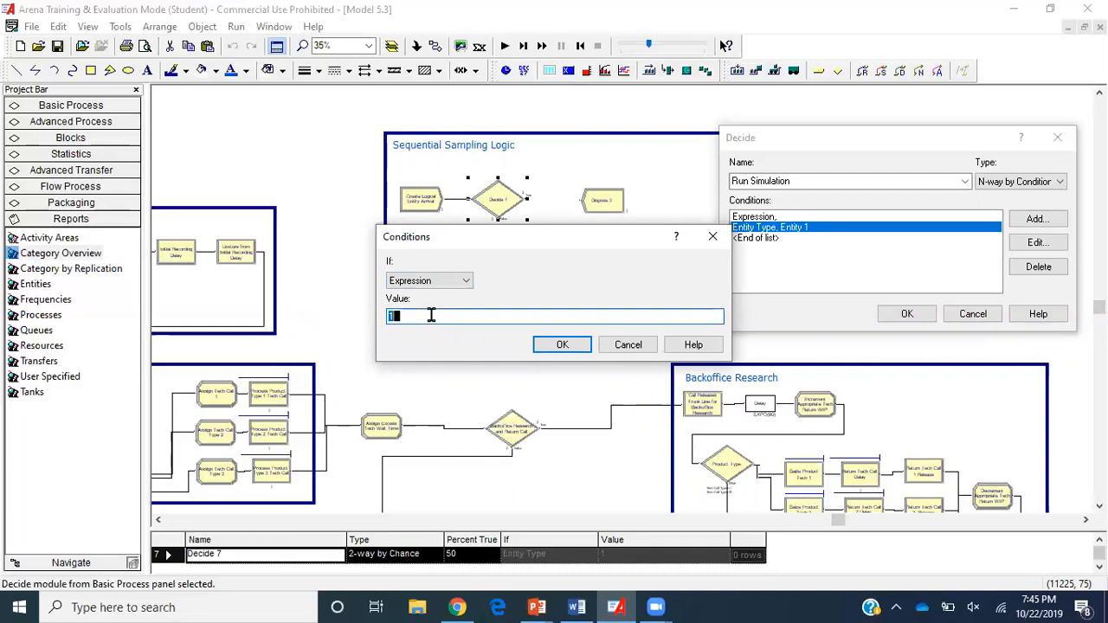
pyautogui.rightClick(430, 315)
pyautogui.click(535, 454)
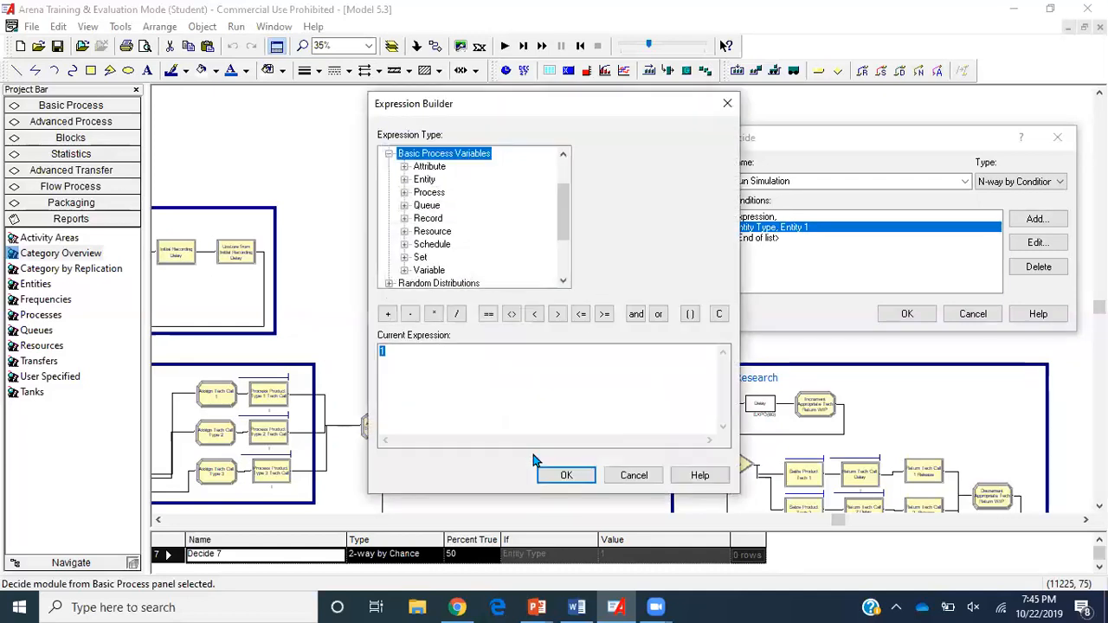
pyautogui.click(475, 362)
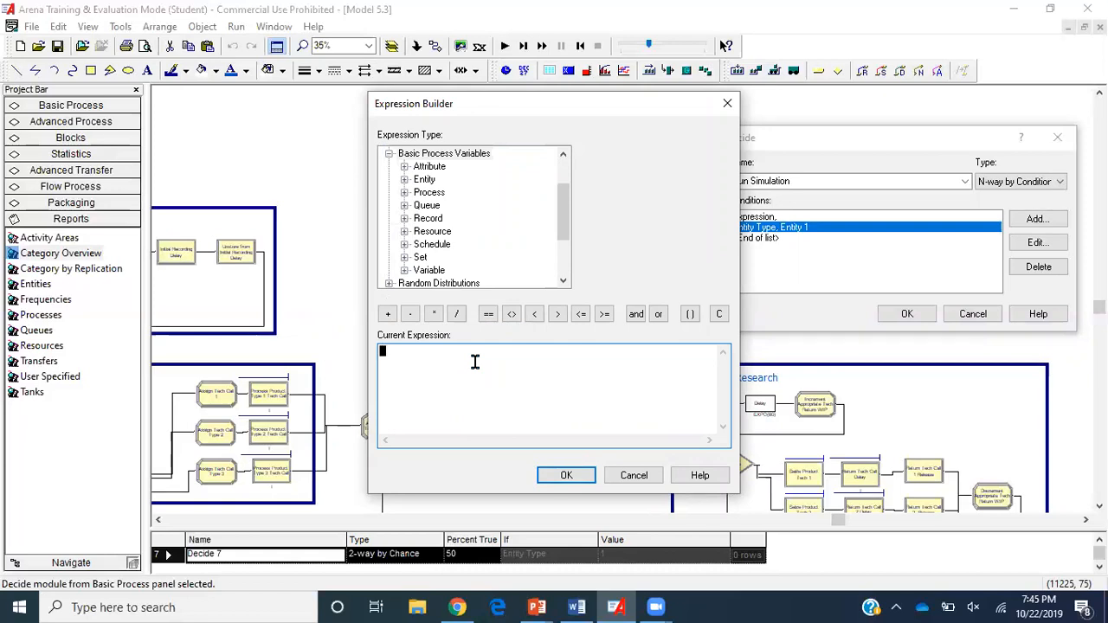
pyautogui.write('ORUNHALF')
pyautogui.write('(')
# Insert the output statistic's Last Recorded Value for Total Cost after ORUNHALF( in the expression.
pyautogui.click(405, 219)
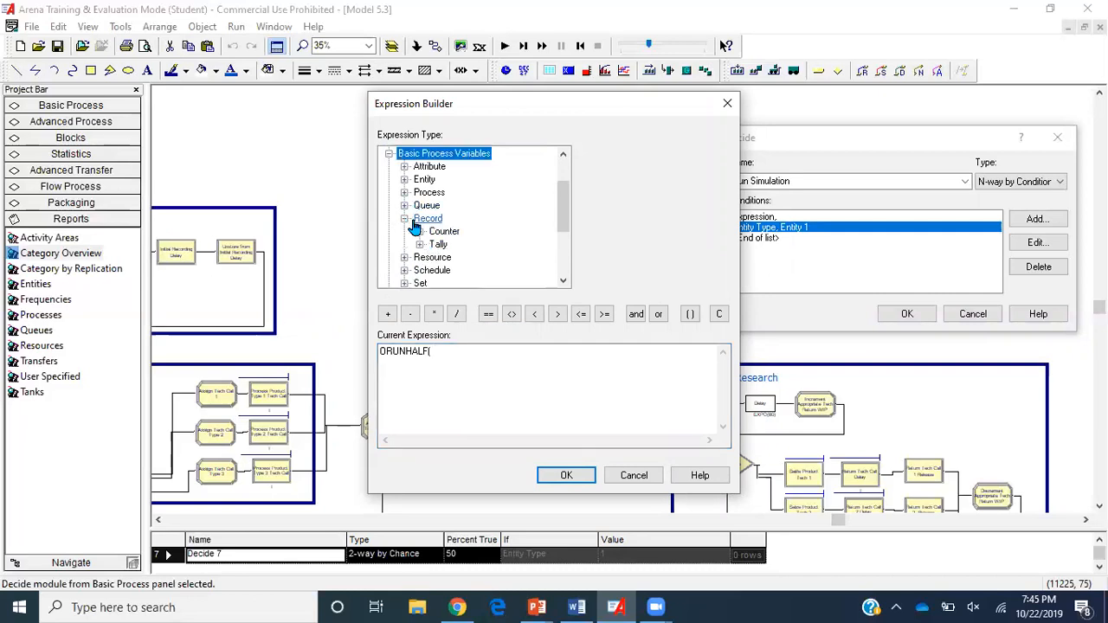
pyautogui.click(405, 219)
pyautogui.scroll(2, 404, 208)
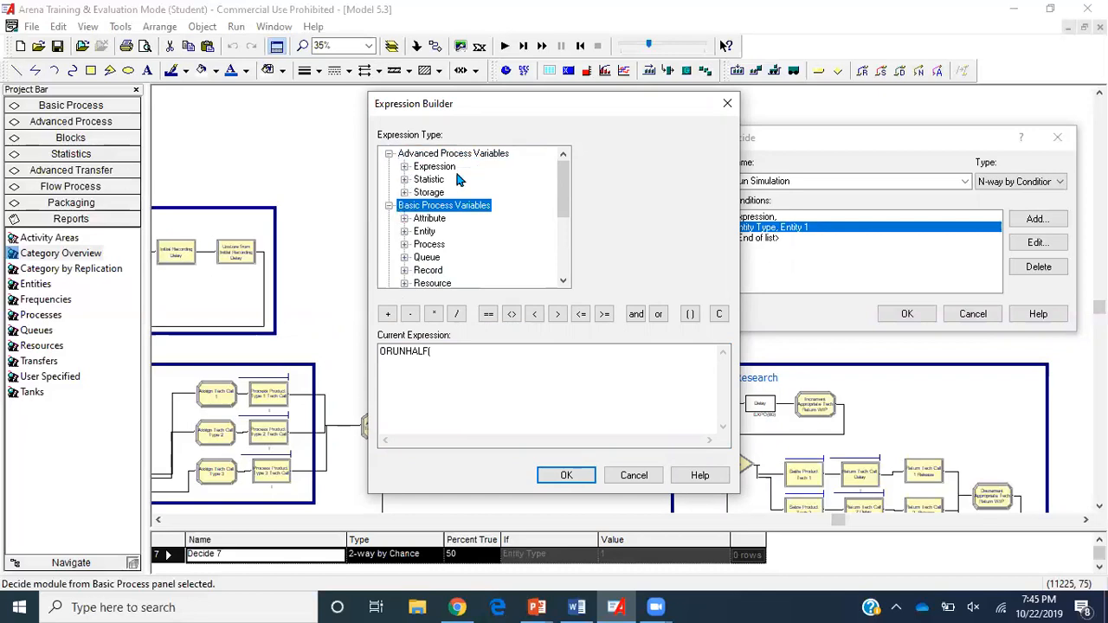
pyautogui.click(403, 180)
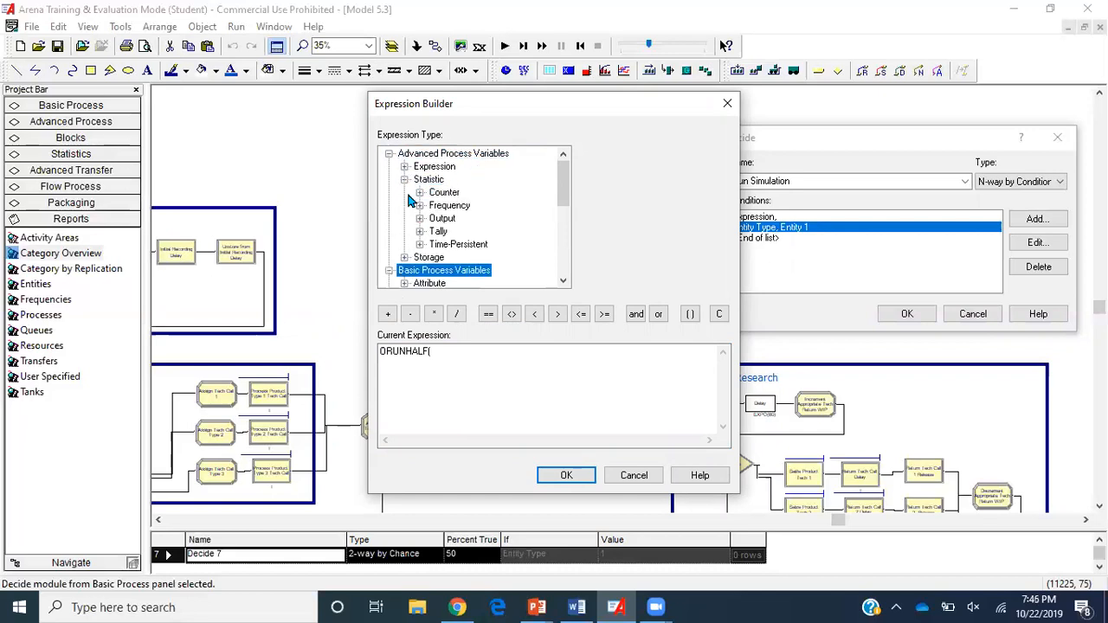
pyautogui.click(419, 218)
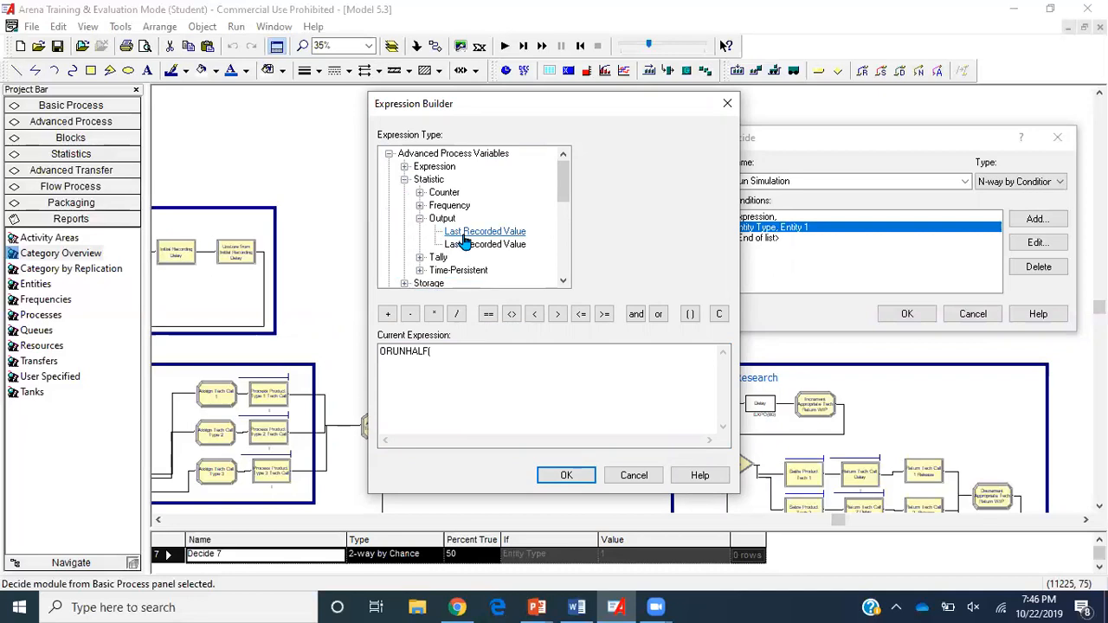
pyautogui.click(463, 235)
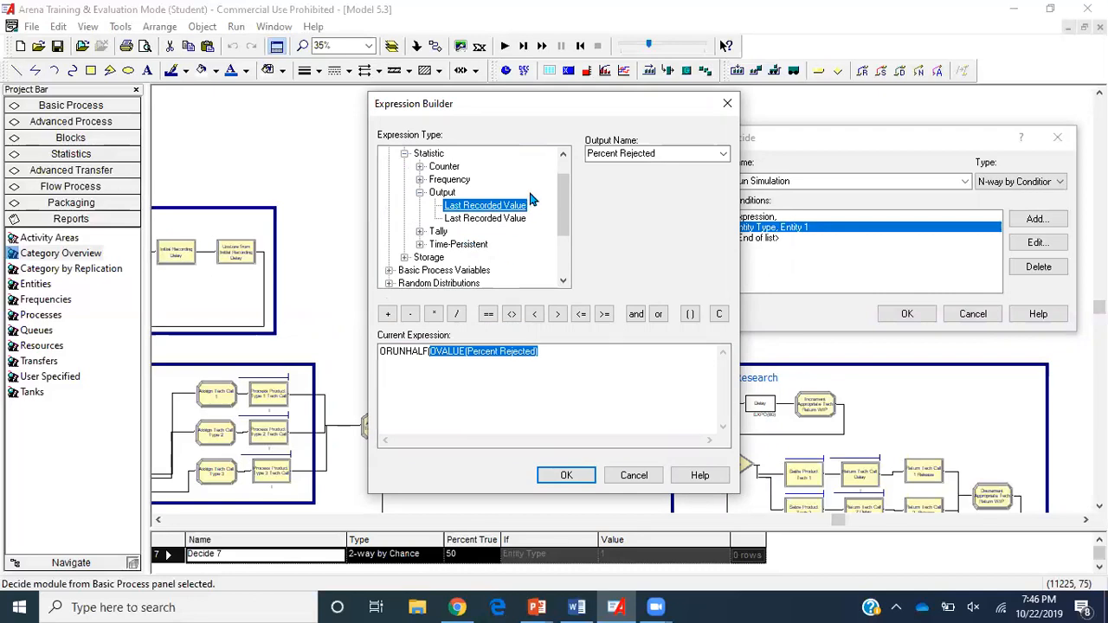
pyautogui.click(723, 154)
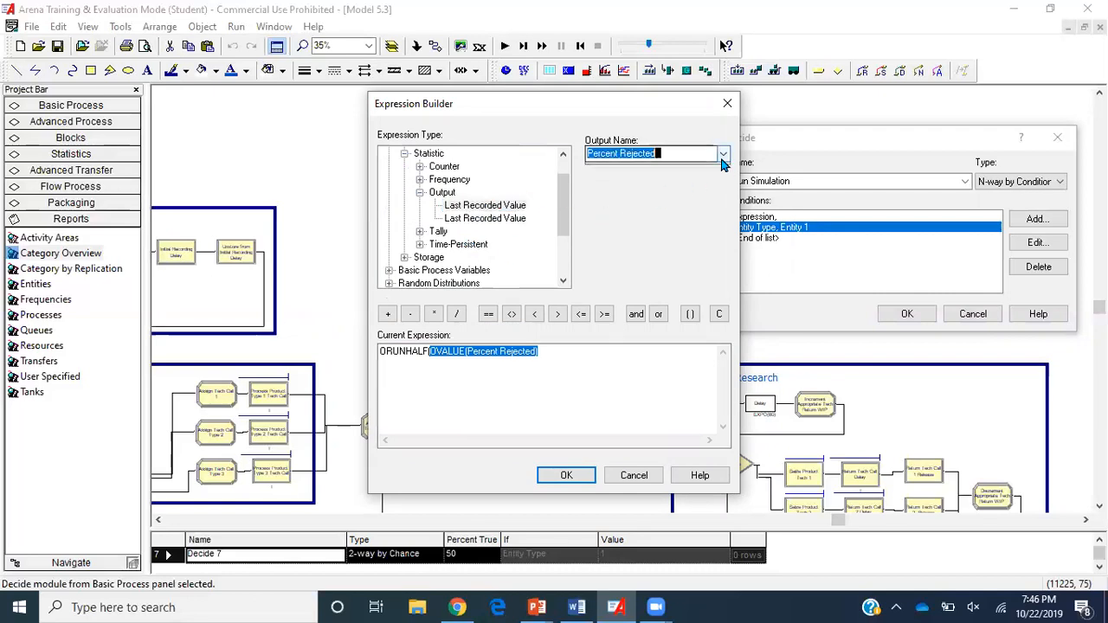
pyautogui.click(684, 180)
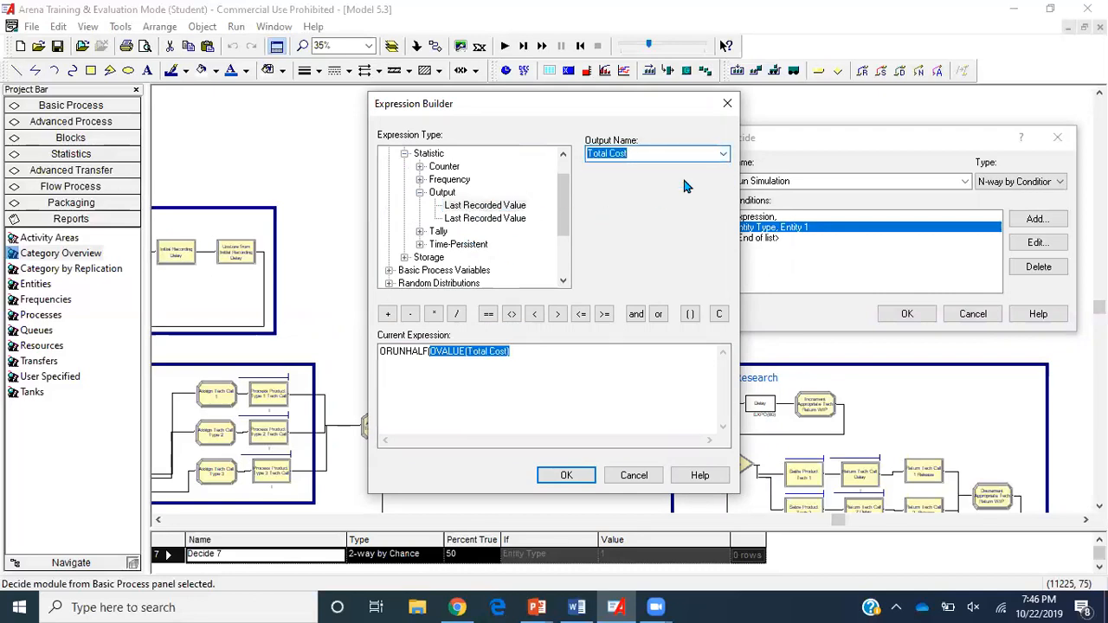
# Remove the inner OVALUE( from the expression so it reads ORUNHALF(Total Cost).
pyautogui.click(469, 353)
pyautogui.press('BackSpace')
pyautogui.press('BackSpace')
pyautogui.press('BackSpace')
pyautogui.press('BackSpace')
pyautogui.press('BackSpace')
pyautogui.press('BackSpace')
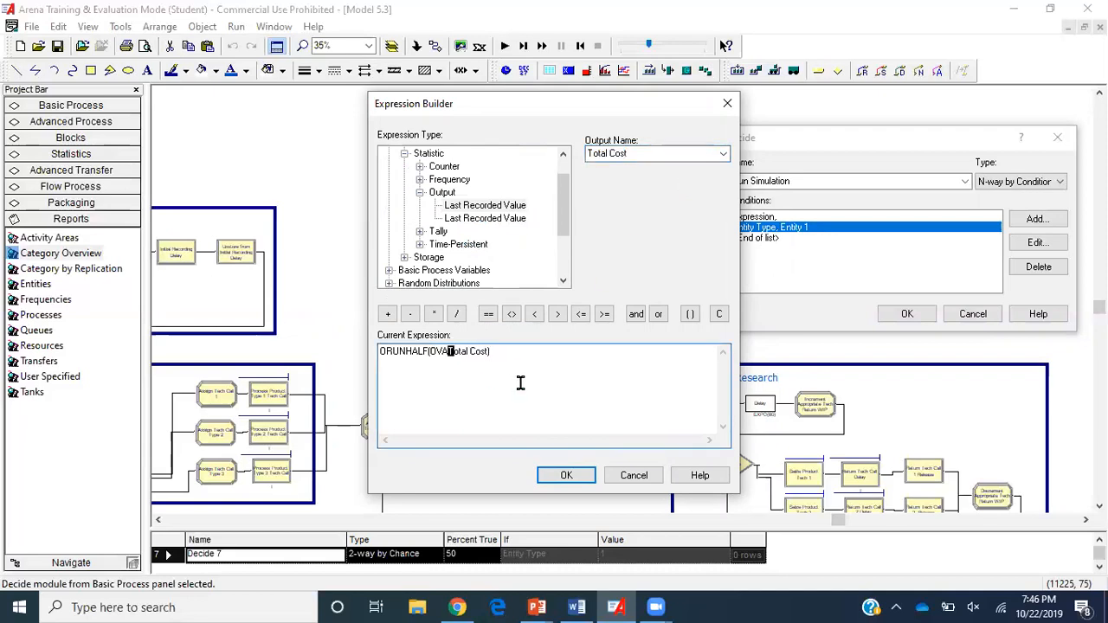
pyautogui.press('BackSpace')
pyautogui.click(515, 360)
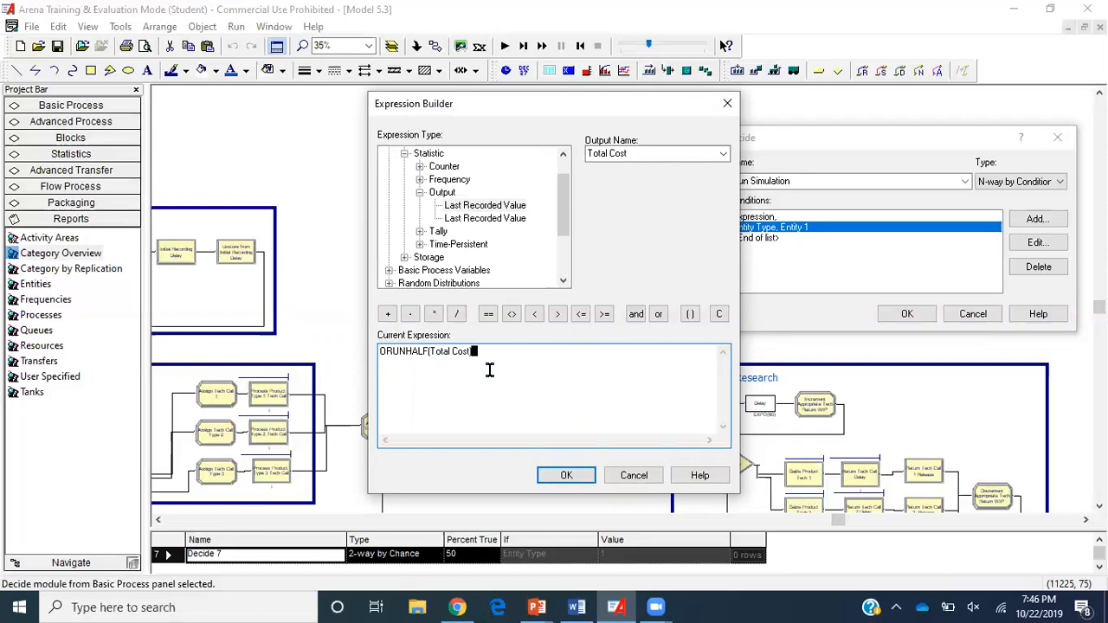
pyautogui.write('<800')
pyautogui.moveTo(549, 108); pyautogui.dragTo(551, 182)
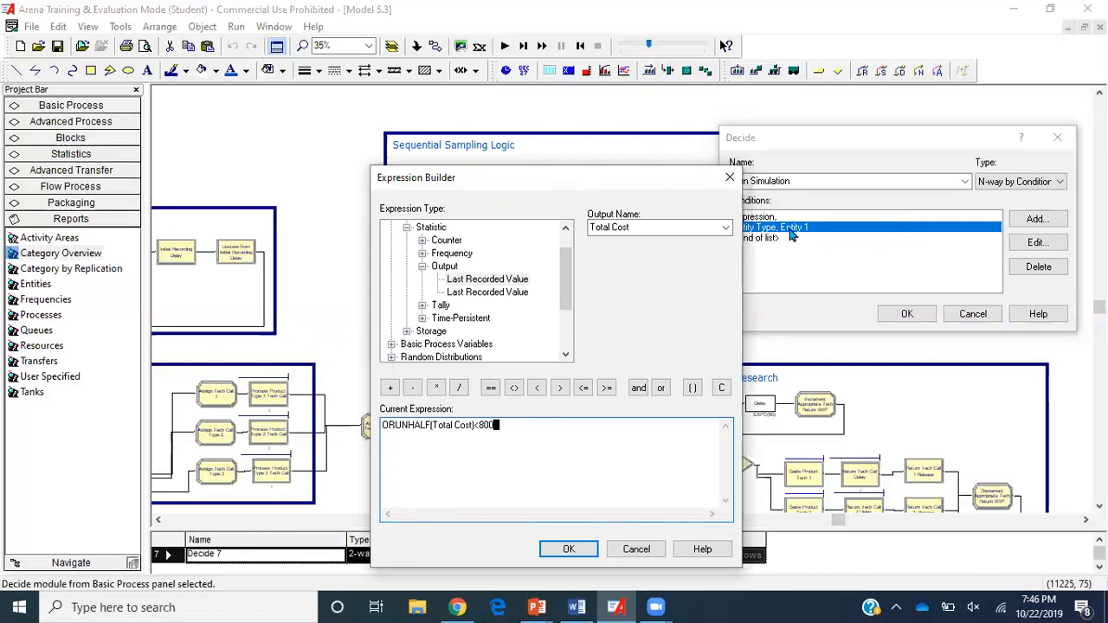
pyautogui.press('BackSpace')
pyautogui.press('BackSpace')
pyautogui.press('BackSpace')
pyautogui.press('BackSpace')
# Complete the expression with >800, and accept the condition and the Run Simulation module's settings.
pyautogui.write('>800')
pyautogui.click(582, 552)
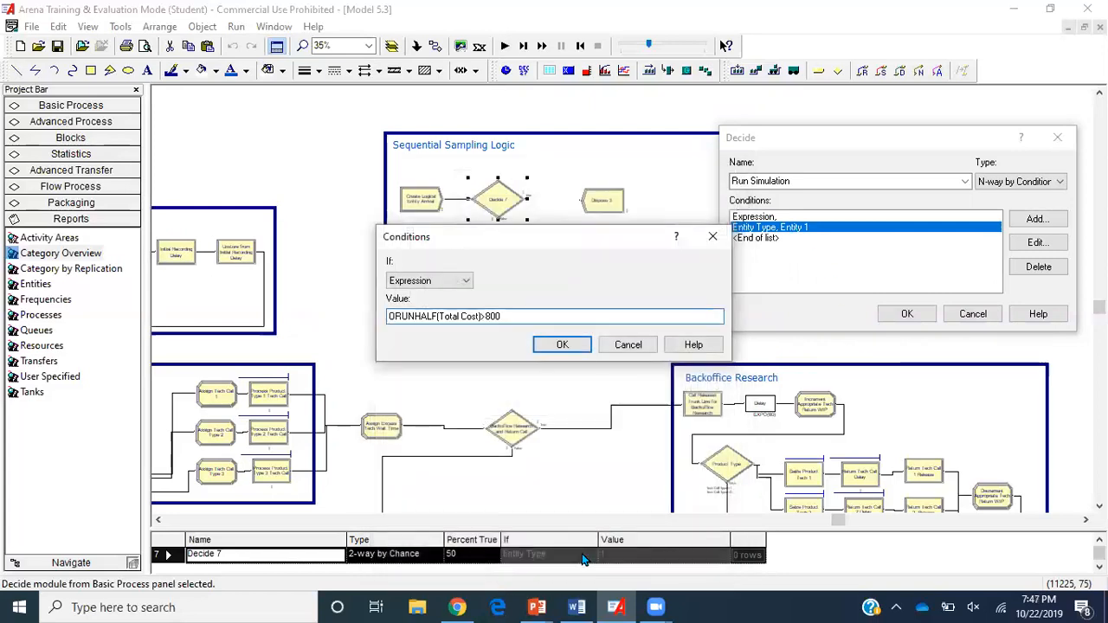
pyautogui.click(560, 347)
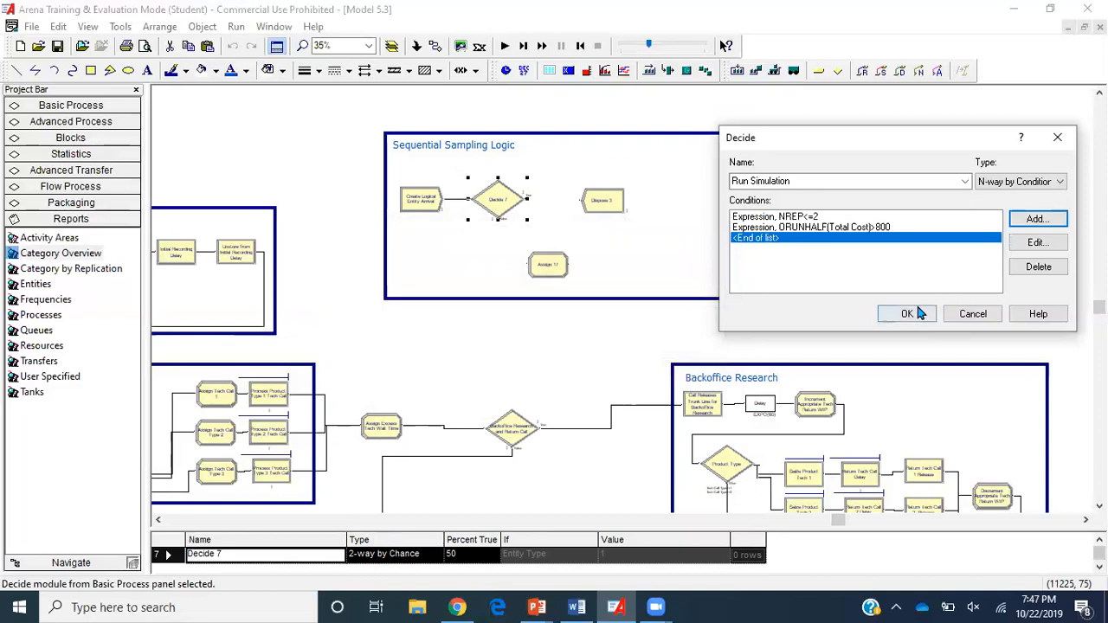
pyautogui.click(920, 314)
# Connect both condition exits of the Run Simulation Decide module to the Dispose 3 module.
pyautogui.scroll(3, 511, 198)
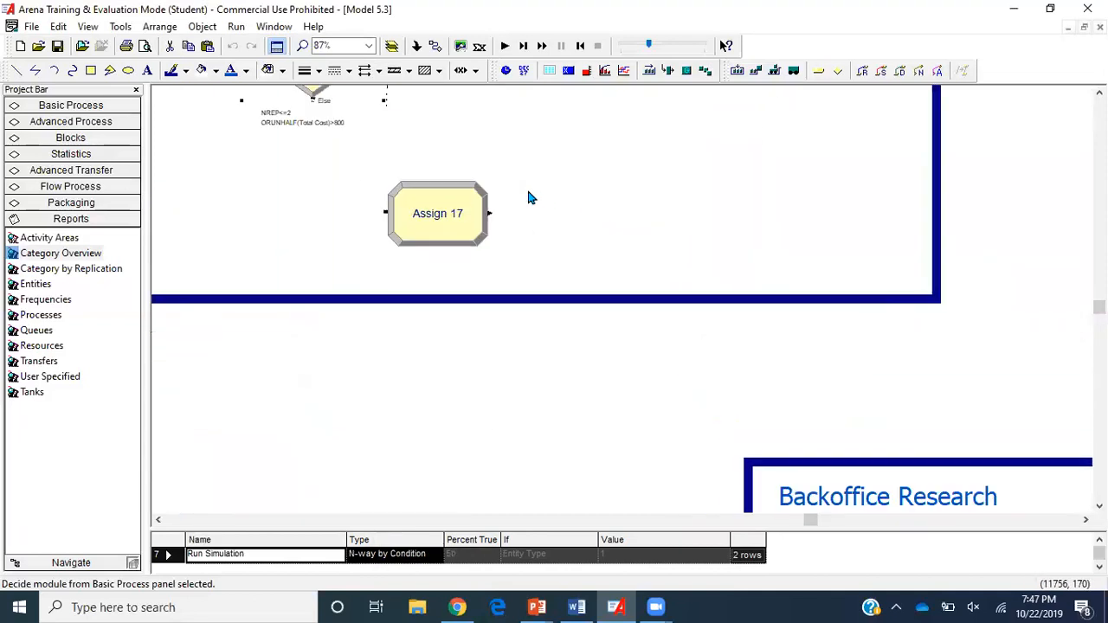
pyautogui.scroll(3, 531, 197)
pyautogui.hscroll(-3, 530, 197)
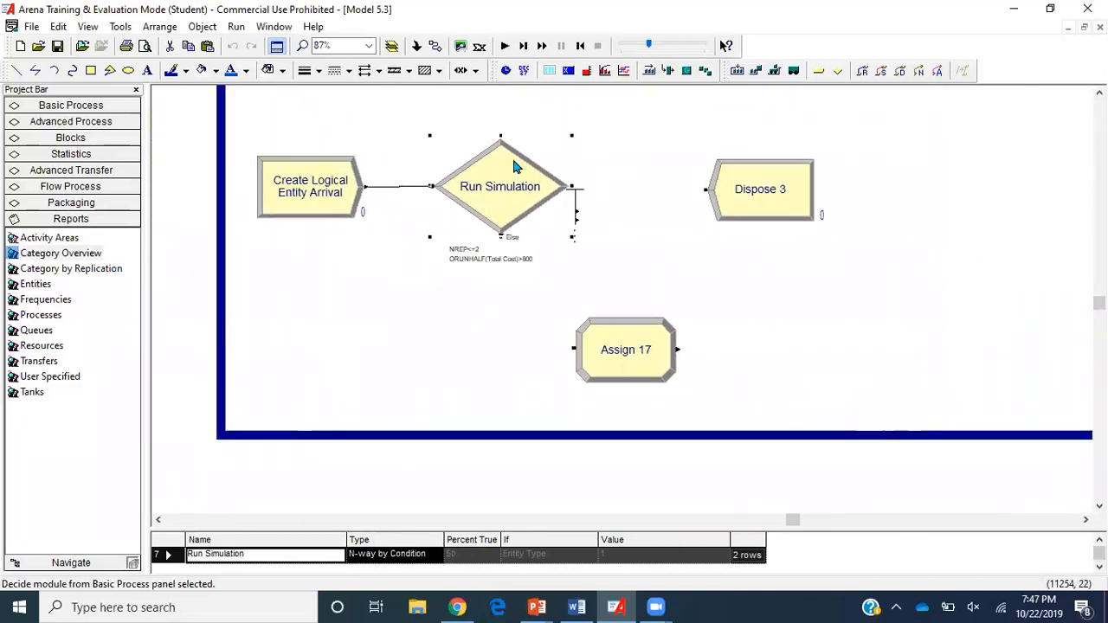
pyautogui.click(435, 45)
pyautogui.click(577, 210)
pyautogui.click(706, 190)
pyautogui.click(436, 46)
pyautogui.moveTo(584, 214); pyautogui.dragTo(712, 202)
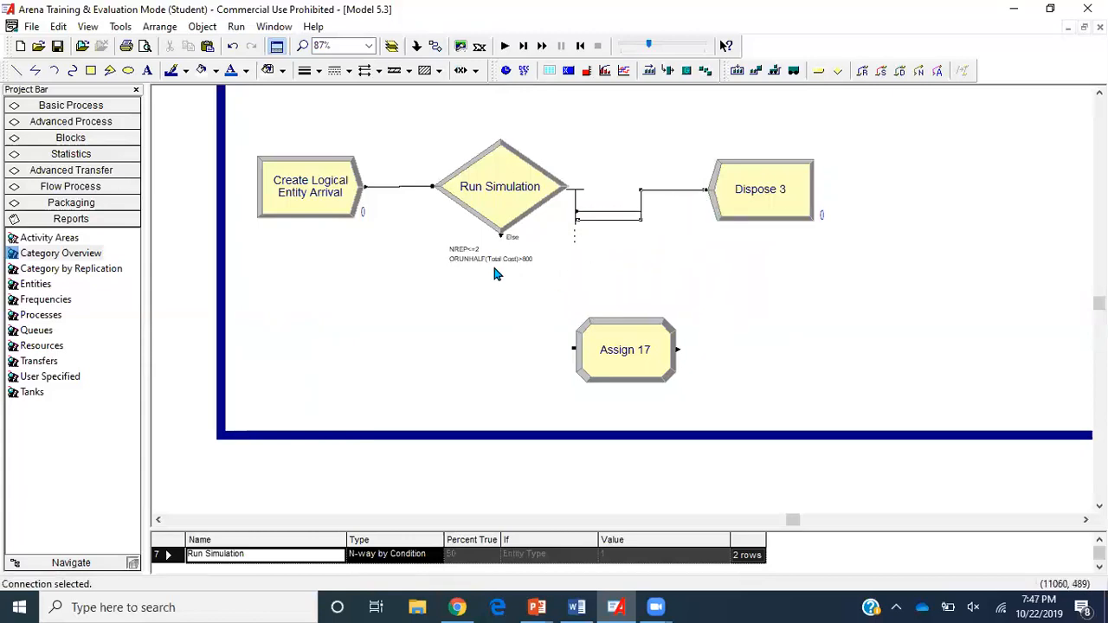
# Rename the Assign 17 module as Reassign Max Replication to Current Replication.
pyautogui.doubleClick(612, 347)
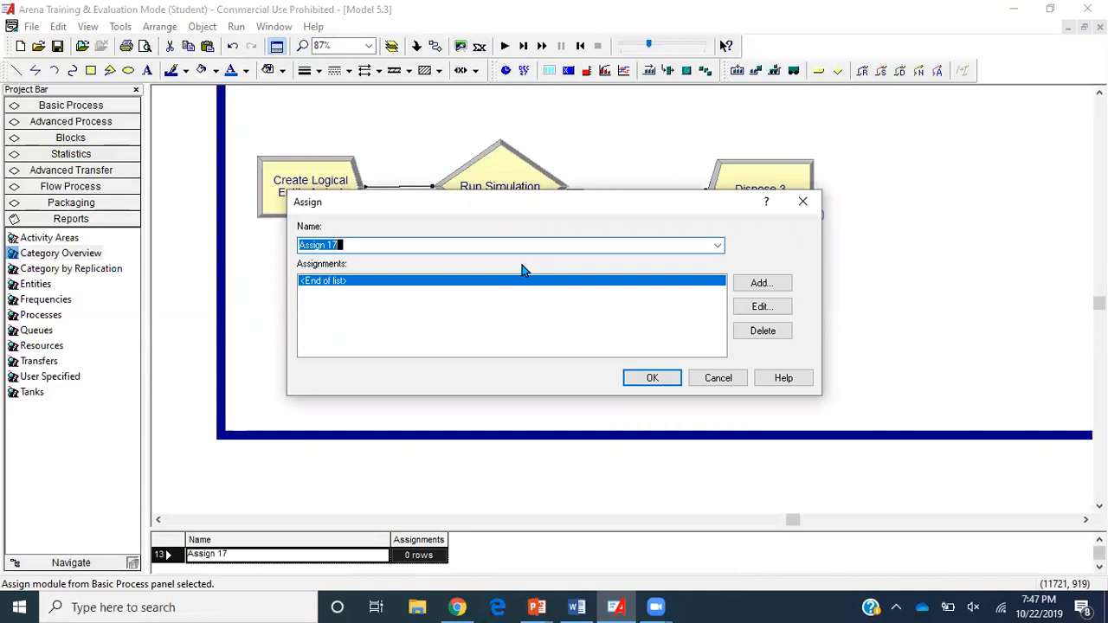
pyautogui.write('Reassign Maxm')
pyautogui.press('BackSpace')
pyautogui.write('Replication to Cur')
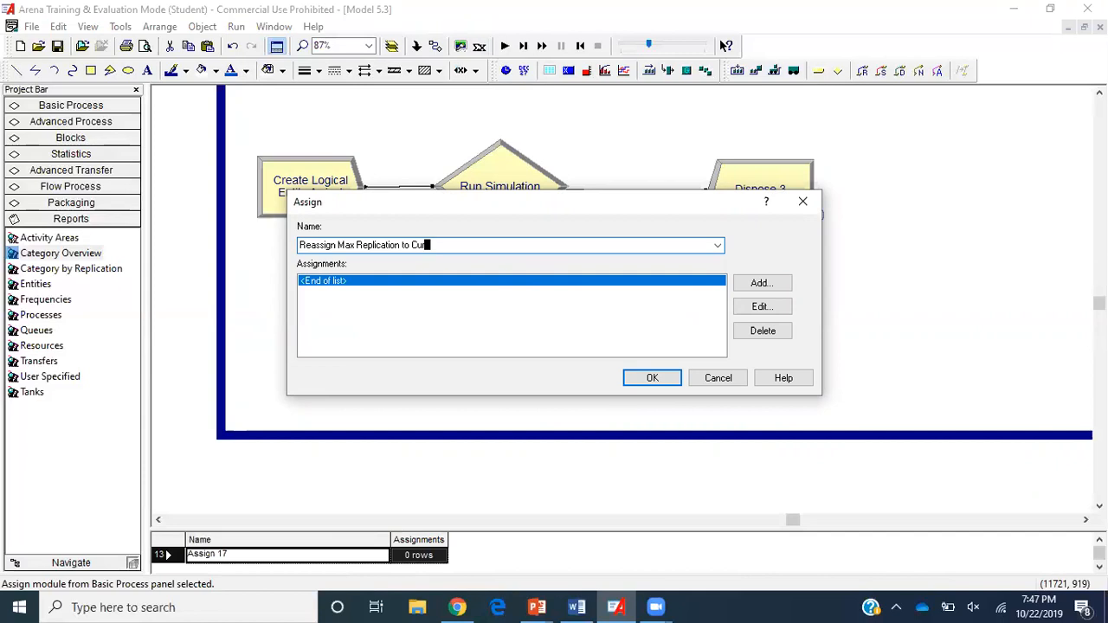
pyautogui.write('rent Replication')
# Add an assignment of type Other that targets MREP, using the Maximum Replications variable from the Expression Builder.
pyautogui.click(786, 285)
pyautogui.click(477, 280)
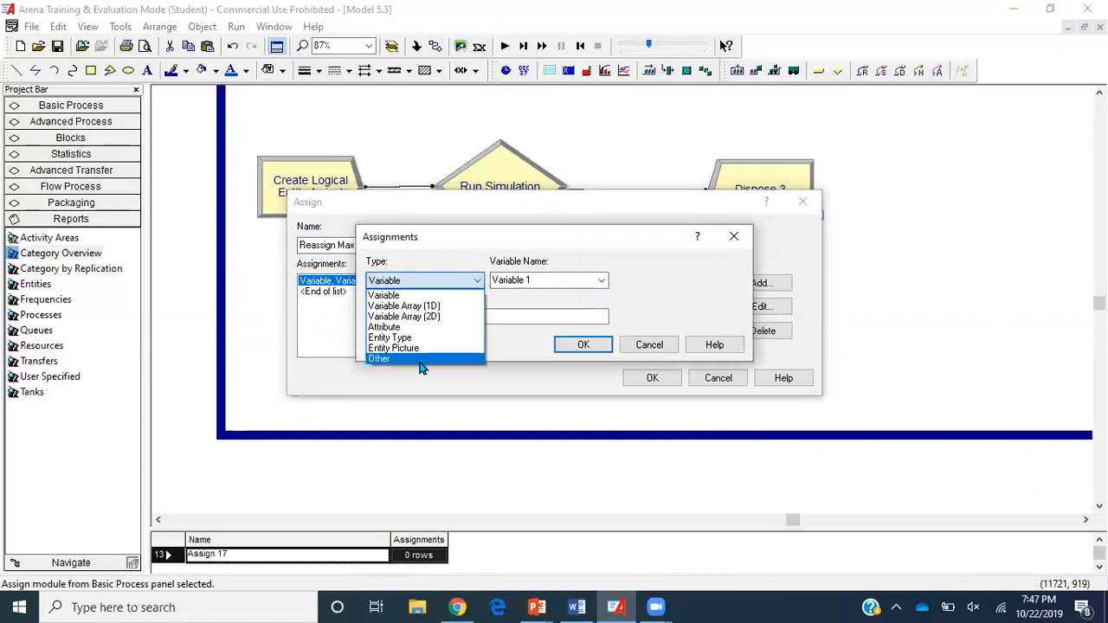
pyautogui.click(421, 358)
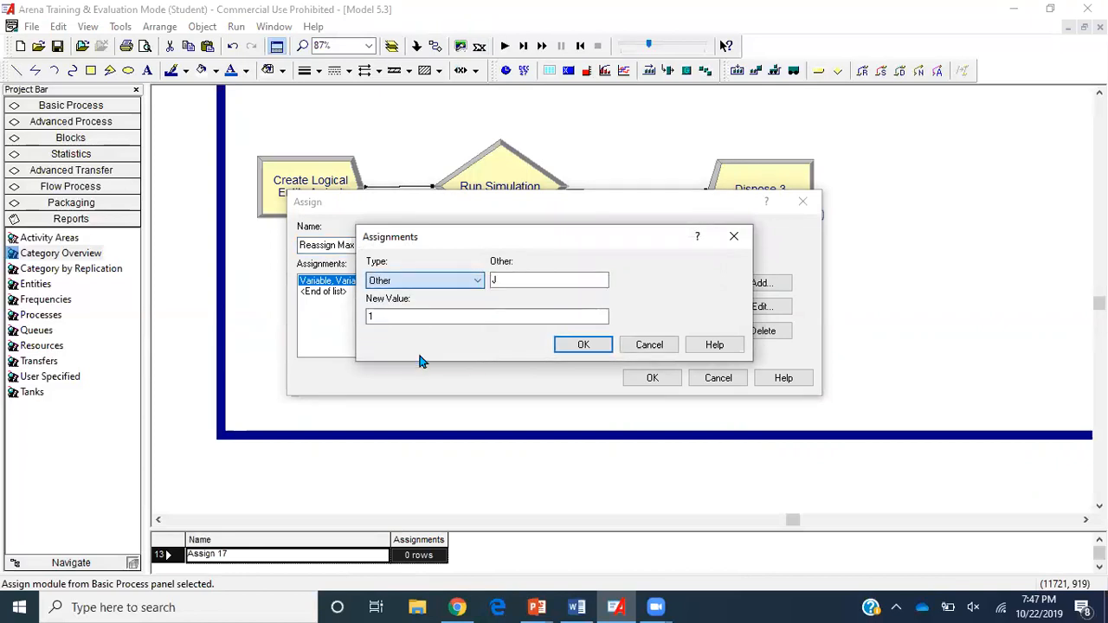
pyautogui.rightClick(523, 276)
pyautogui.click(592, 410)
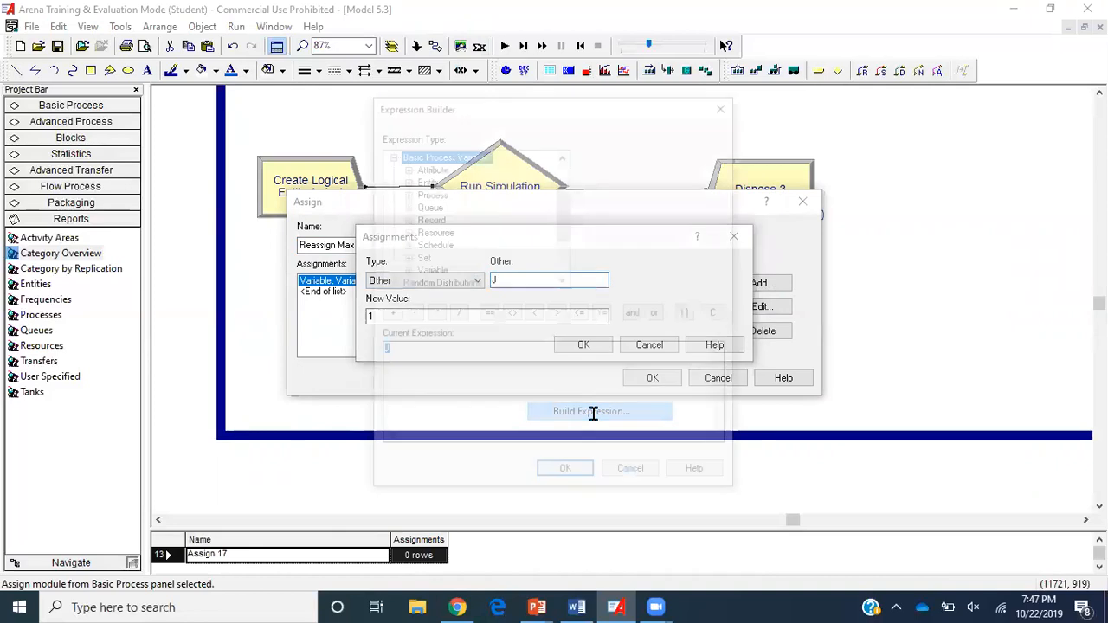
pyautogui.scroll(-2, 459, 245)
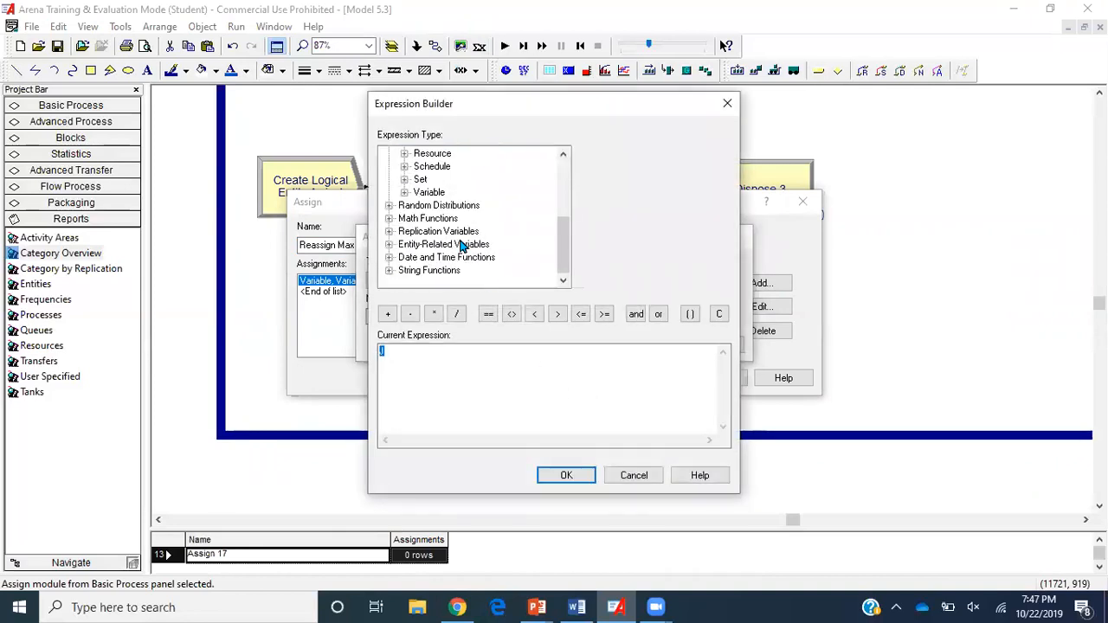
pyautogui.click(390, 232)
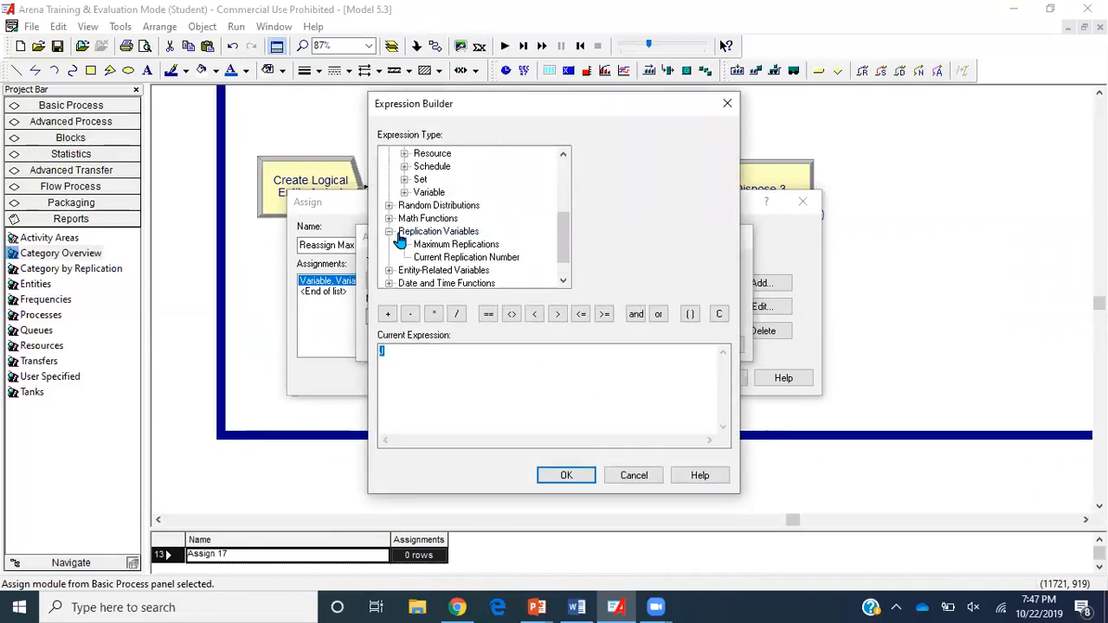
pyautogui.click(456, 245)
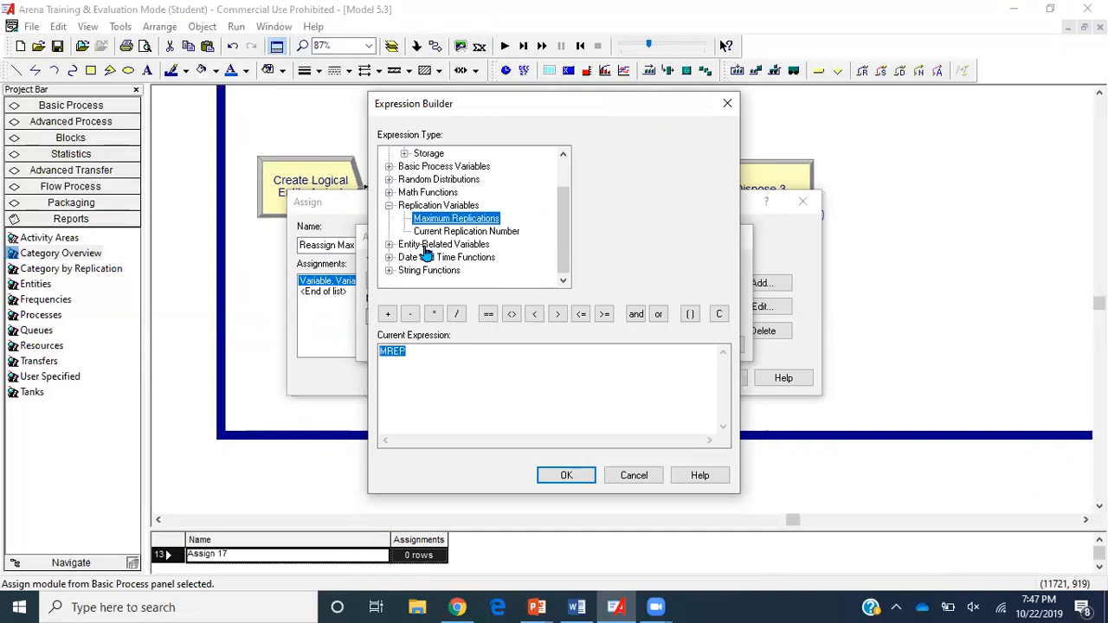
pyautogui.click(566, 475)
# Set the MREP assignment's new value to NREP with the Current Replication Number variable, and accept the assignment.
pyautogui.doubleClick(488, 317)
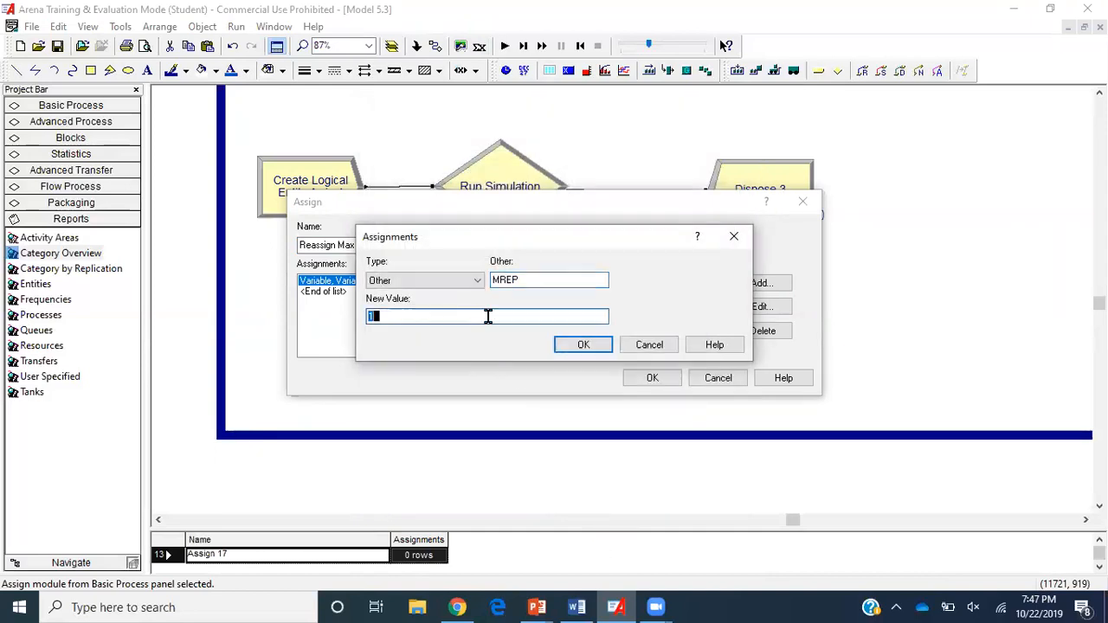
pyautogui.rightClick(489, 322)
pyautogui.click(589, 453)
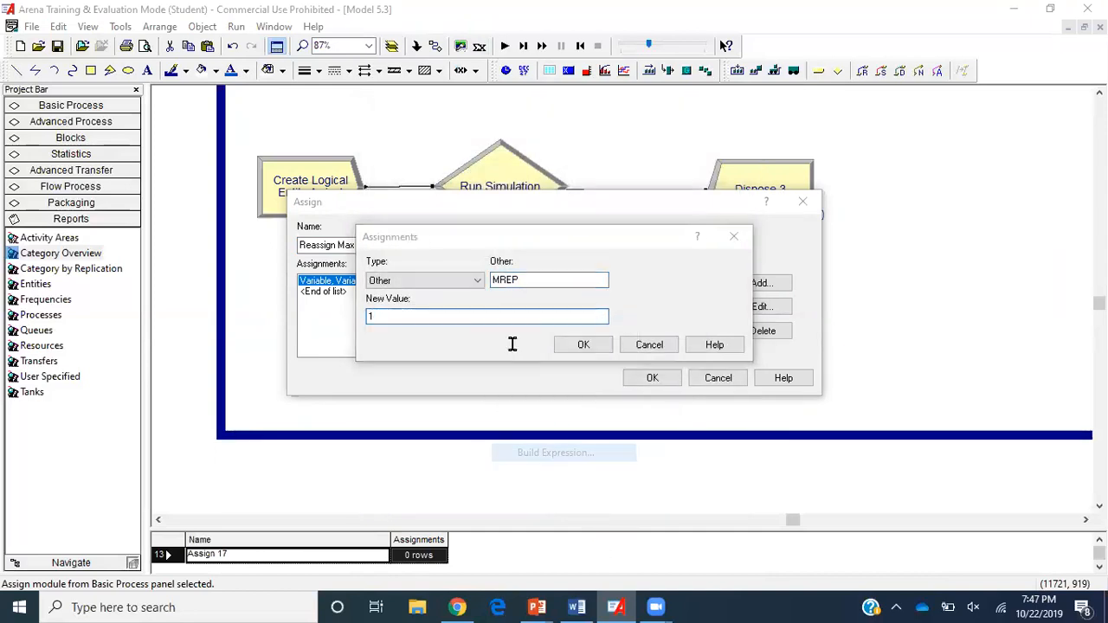
pyautogui.scroll(-2, 474, 286)
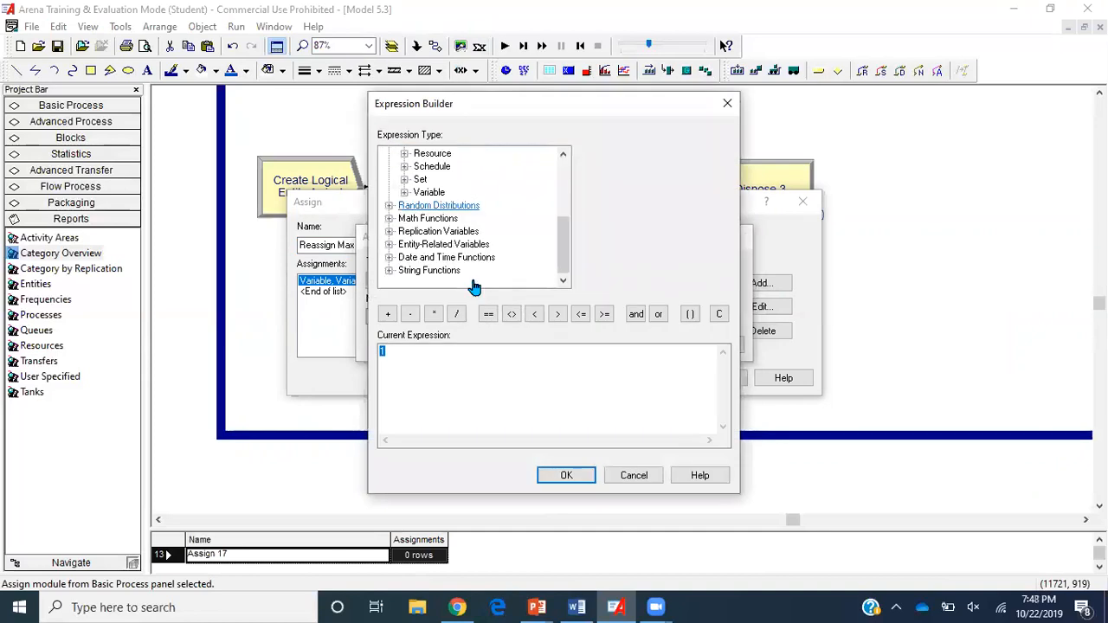
pyautogui.click(389, 231)
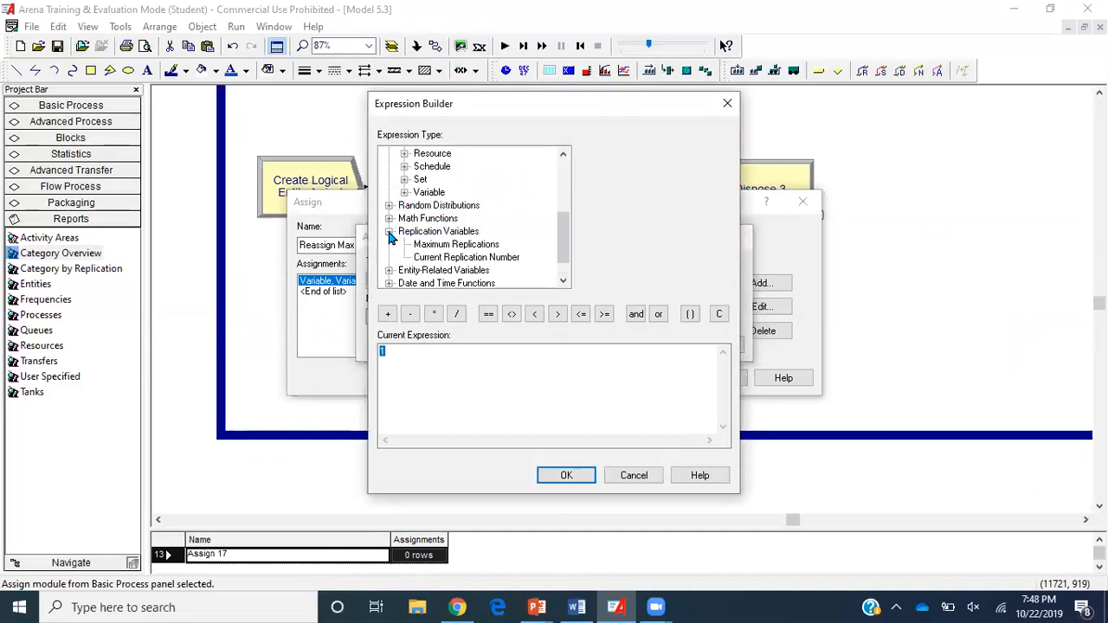
pyautogui.doubleClick(442, 257)
pyautogui.click(566, 474)
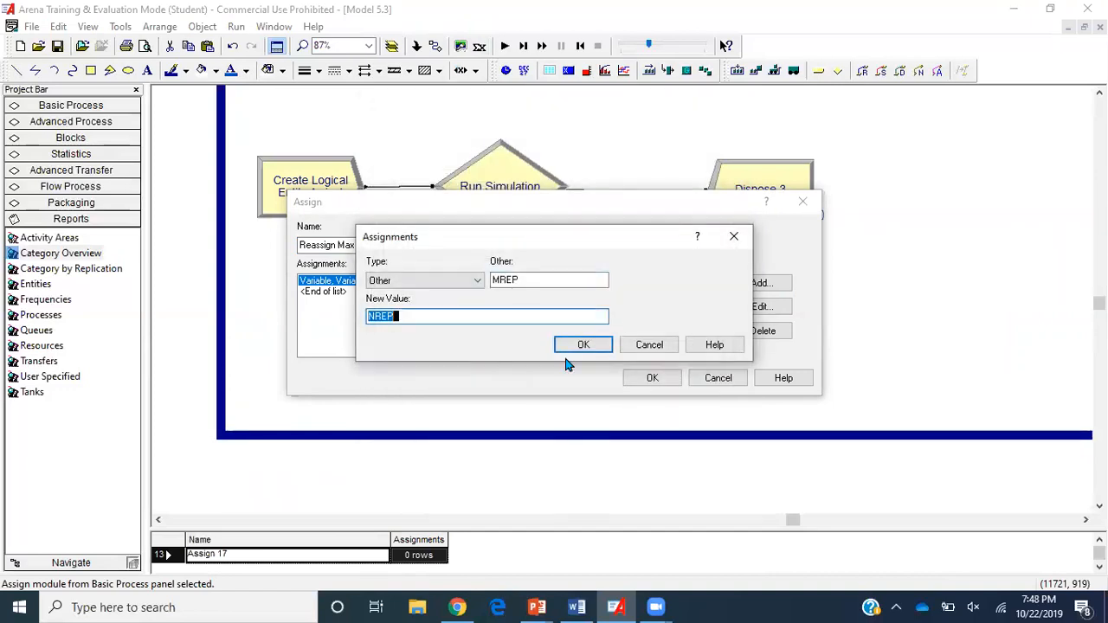
pyautogui.click(559, 279)
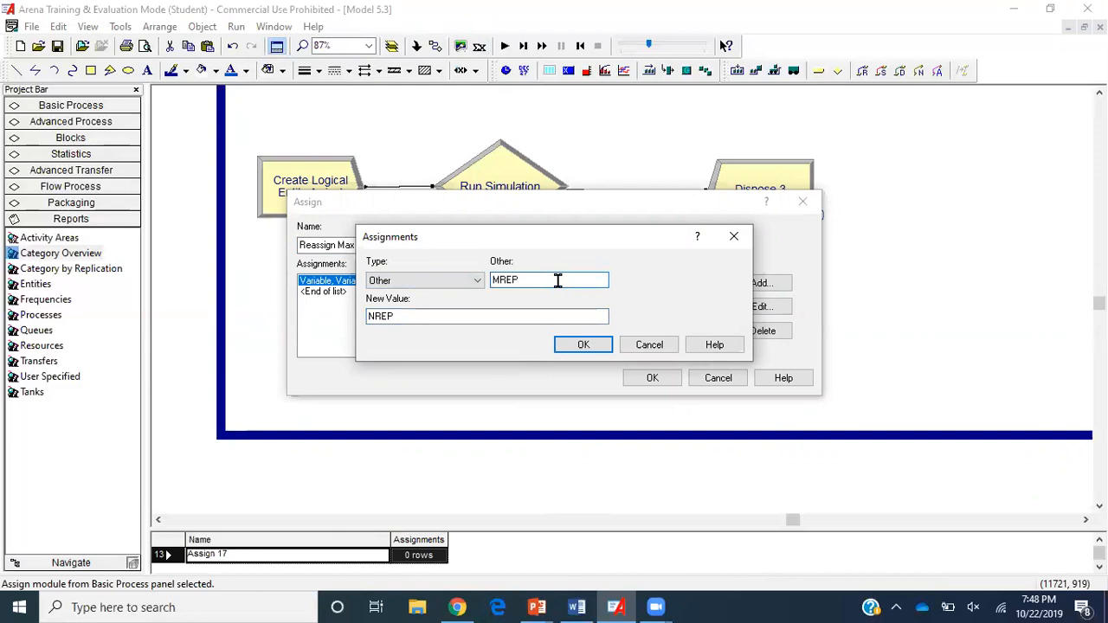
pyautogui.click(516, 316)
pyautogui.click(572, 345)
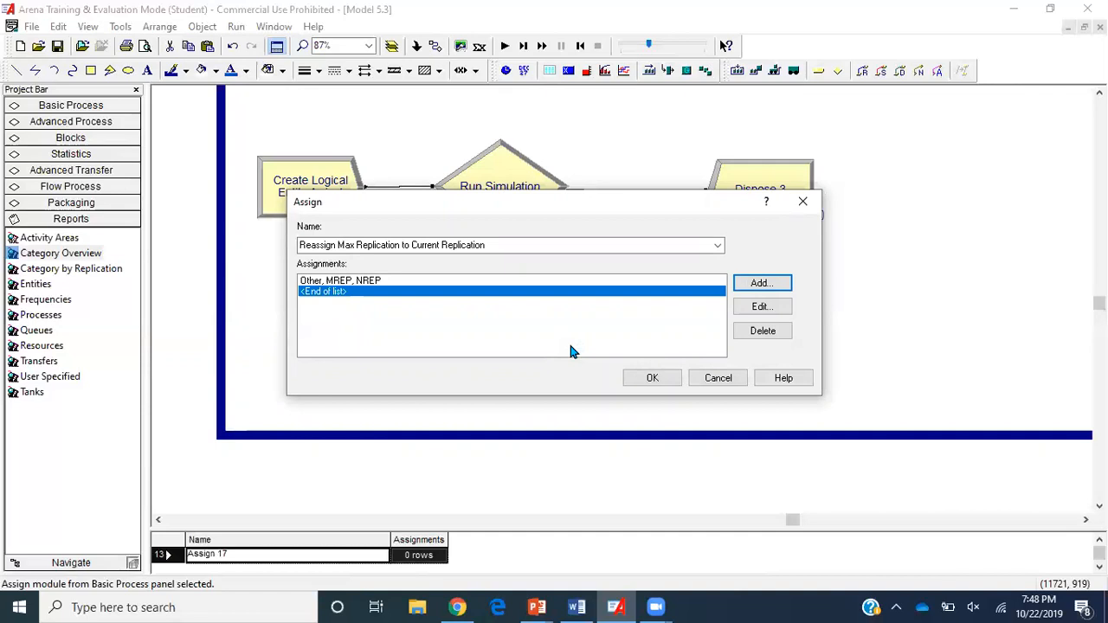
# Accept the assignments, then connect the Run Simulation Else exit to Reassign Max Replication to Current Replication and that module to Dispose 3.
pyautogui.click(649, 378)
pyautogui.click(435, 46)
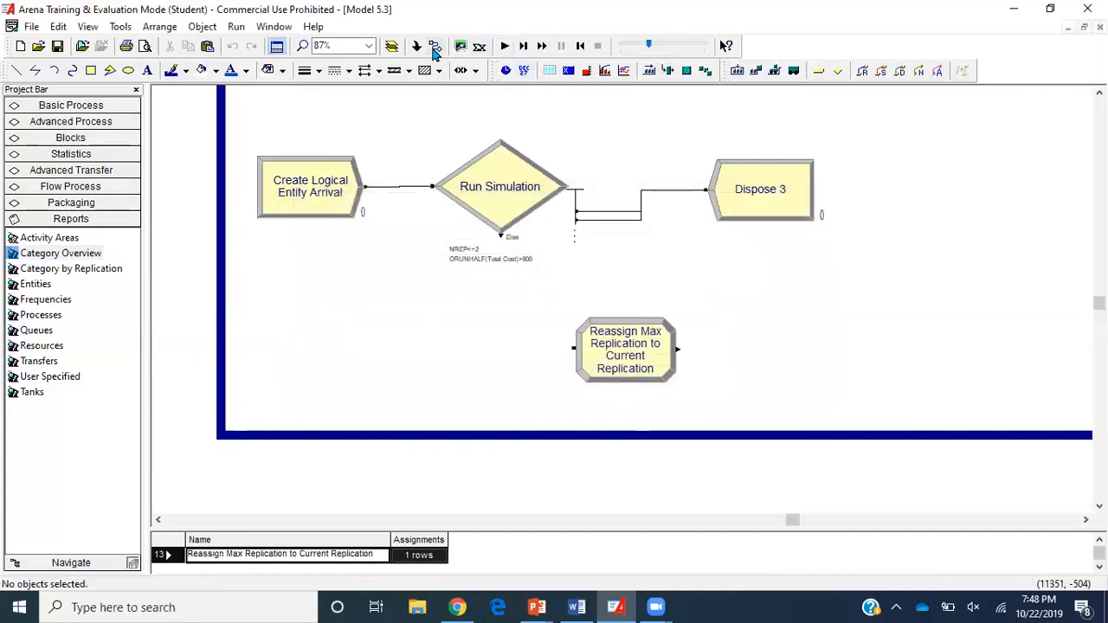
pyautogui.click(500, 235)
pyautogui.click(574, 348)
pyautogui.click(435, 46)
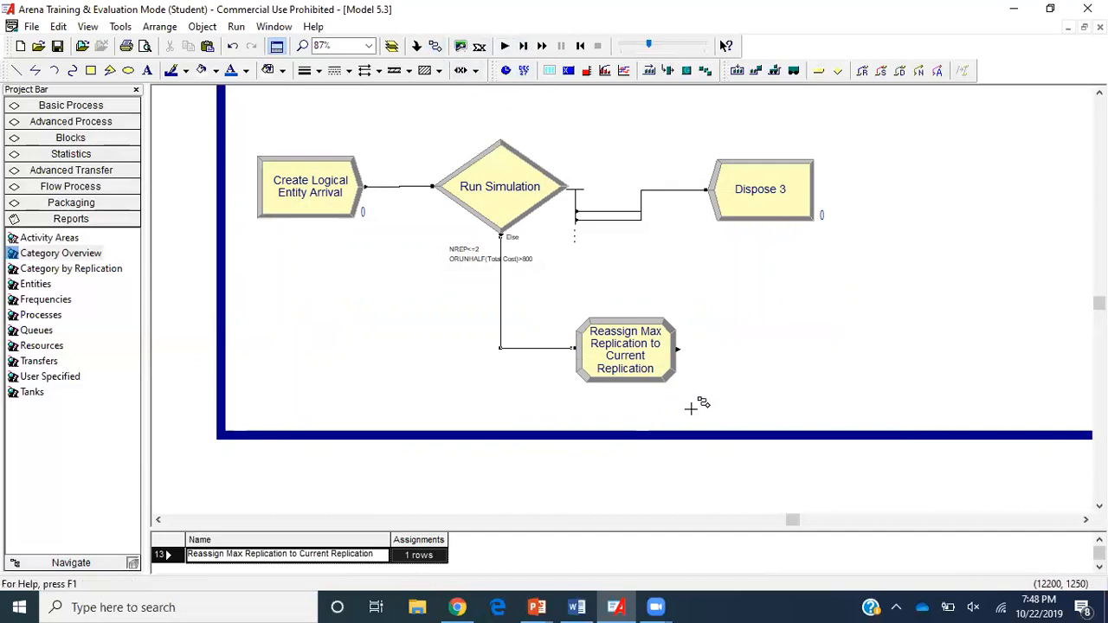
pyautogui.click(677, 349)
pyautogui.click(725, 181)
# Rename the Dispose 3 module as Dispose Logical Entity.
pyautogui.doubleClick(779, 188)
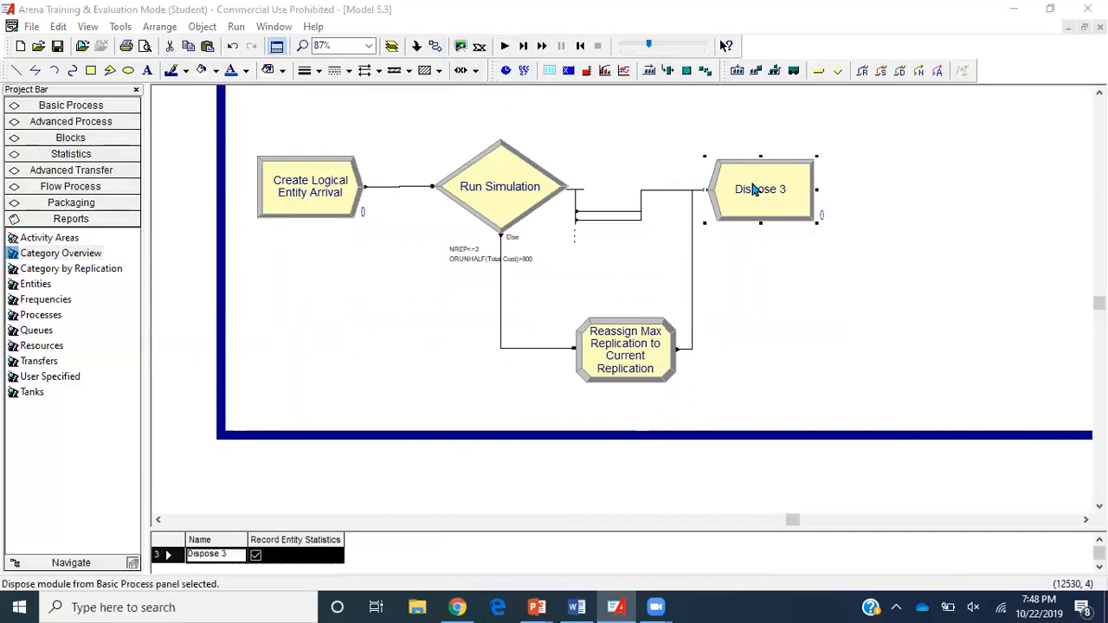
pyautogui.write('Disp')
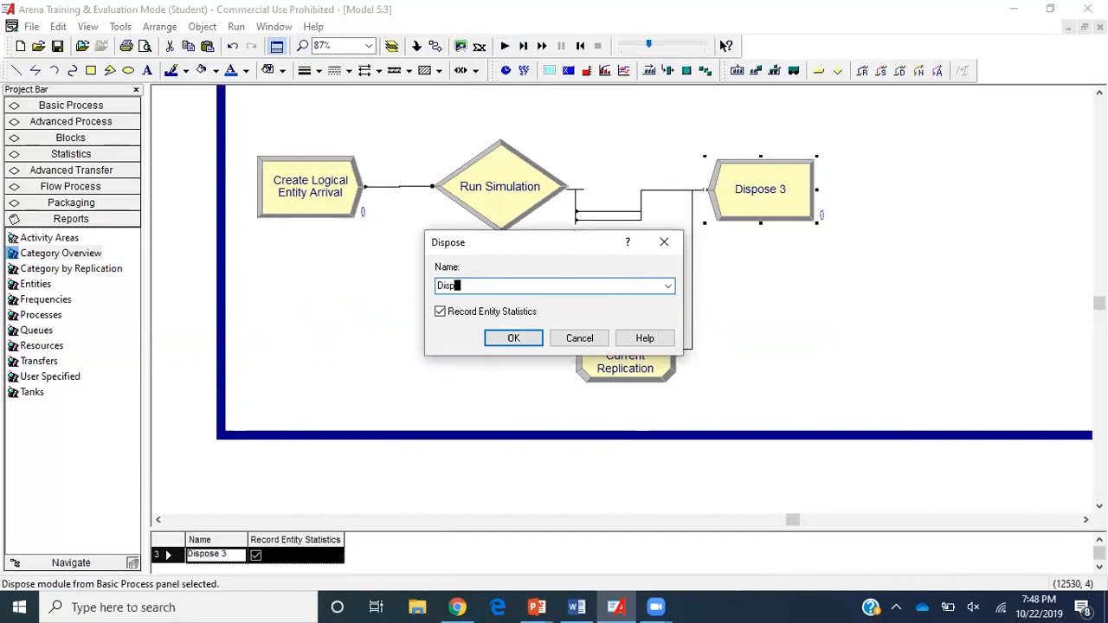
pyautogui.write('ose Logical Entity')
pyautogui.press('Return')
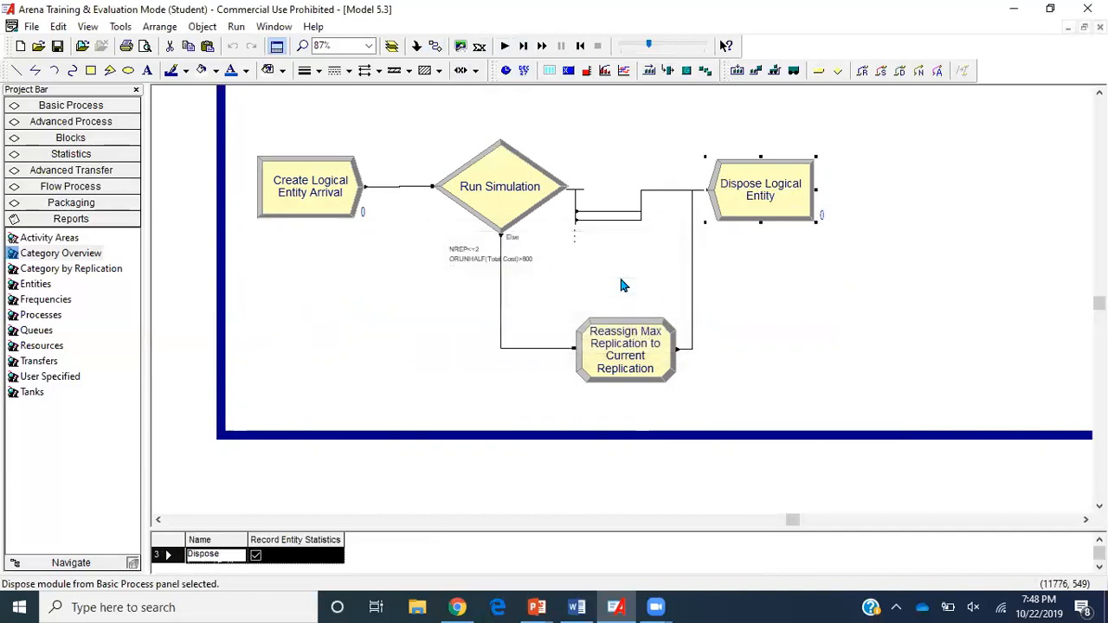
# Review the replication number and Total Cost half width conditions in the Run Simulation Decide module.
pyautogui.click(499, 189)
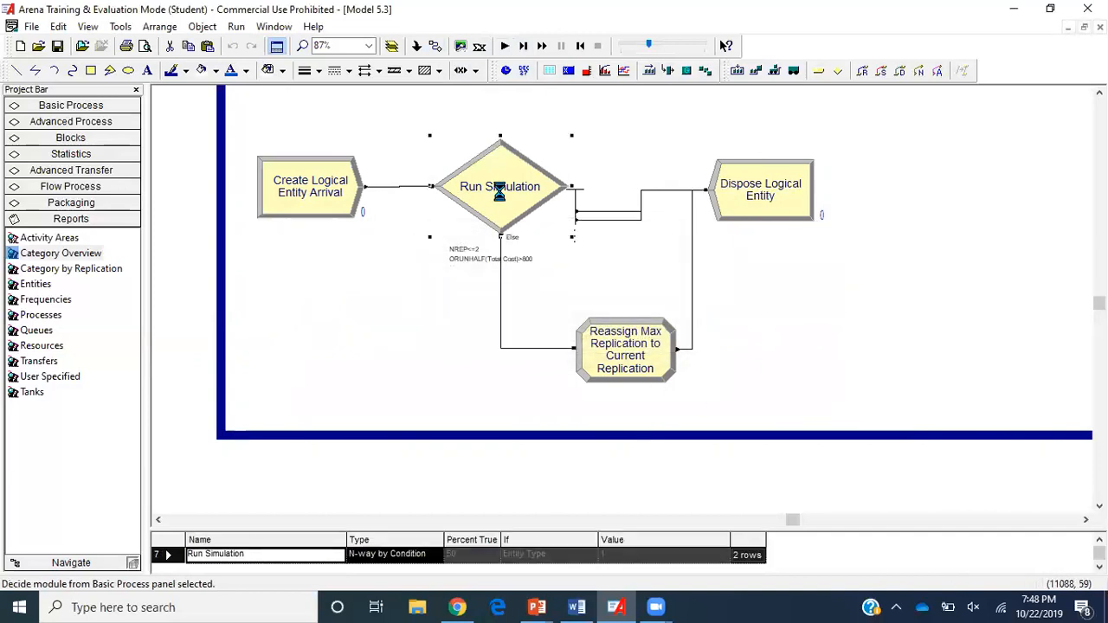
pyautogui.click(563, 376)
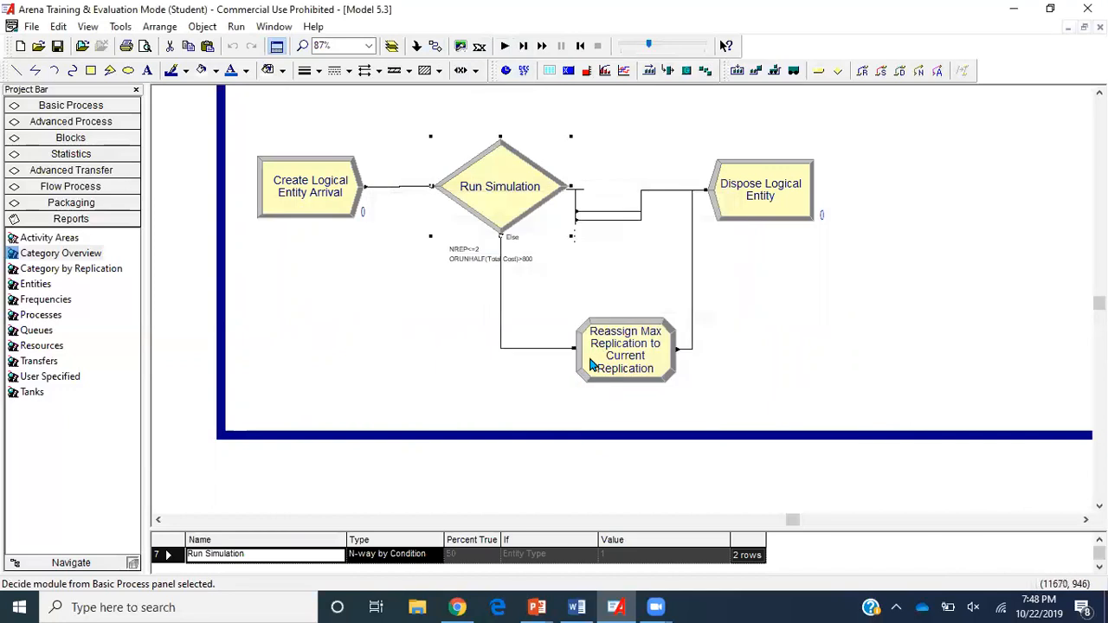
pyautogui.doubleClick(502, 195)
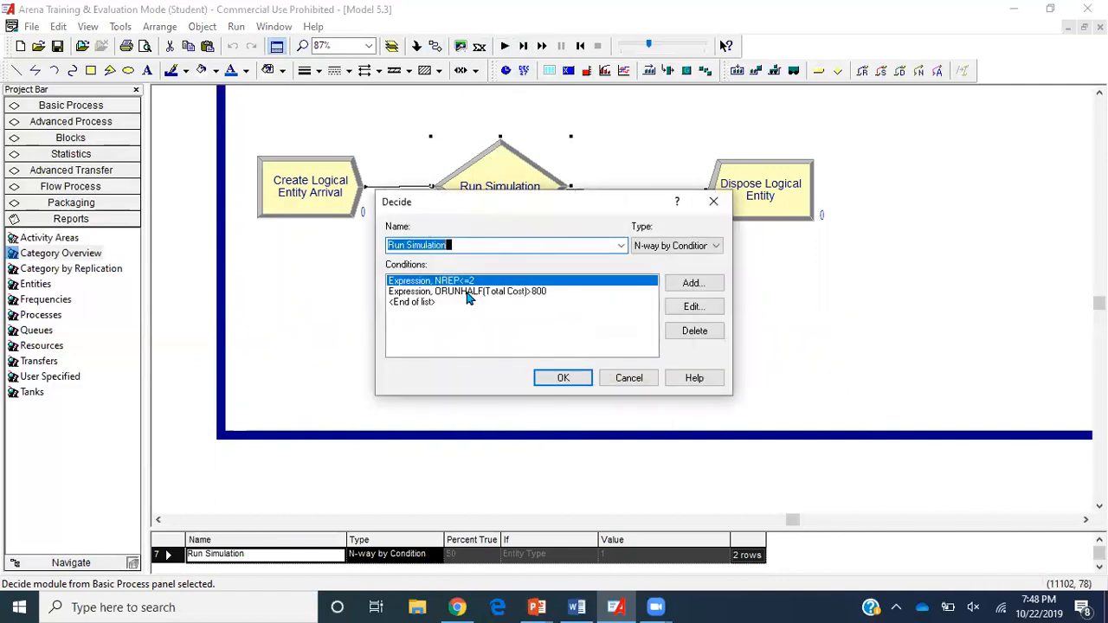
pyautogui.click(465, 286)
pyautogui.click(464, 292)
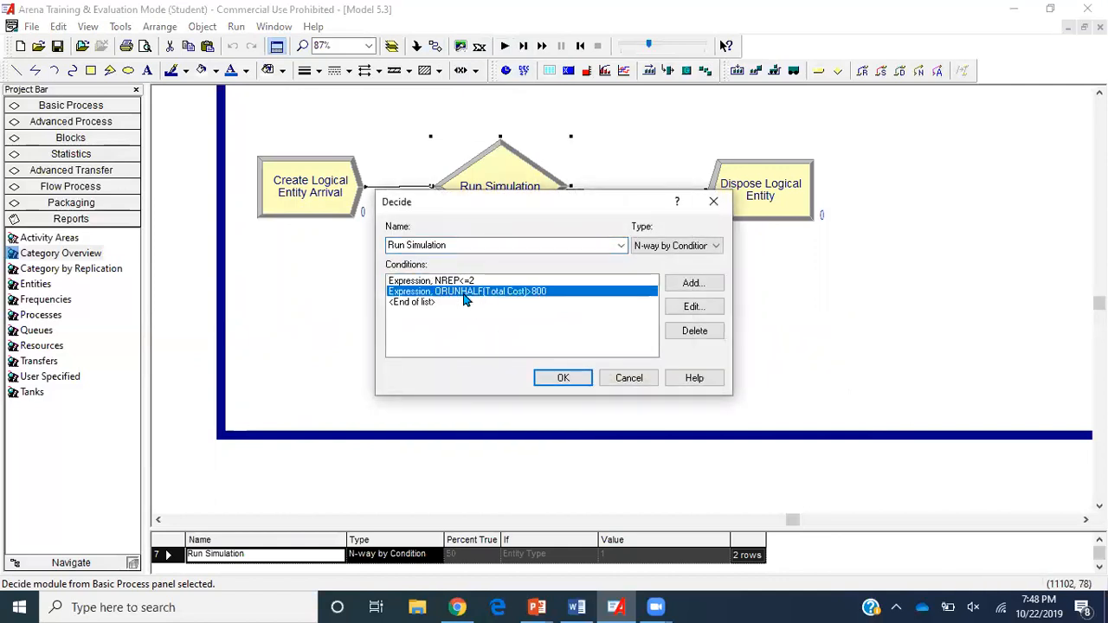
pyautogui.click(572, 381)
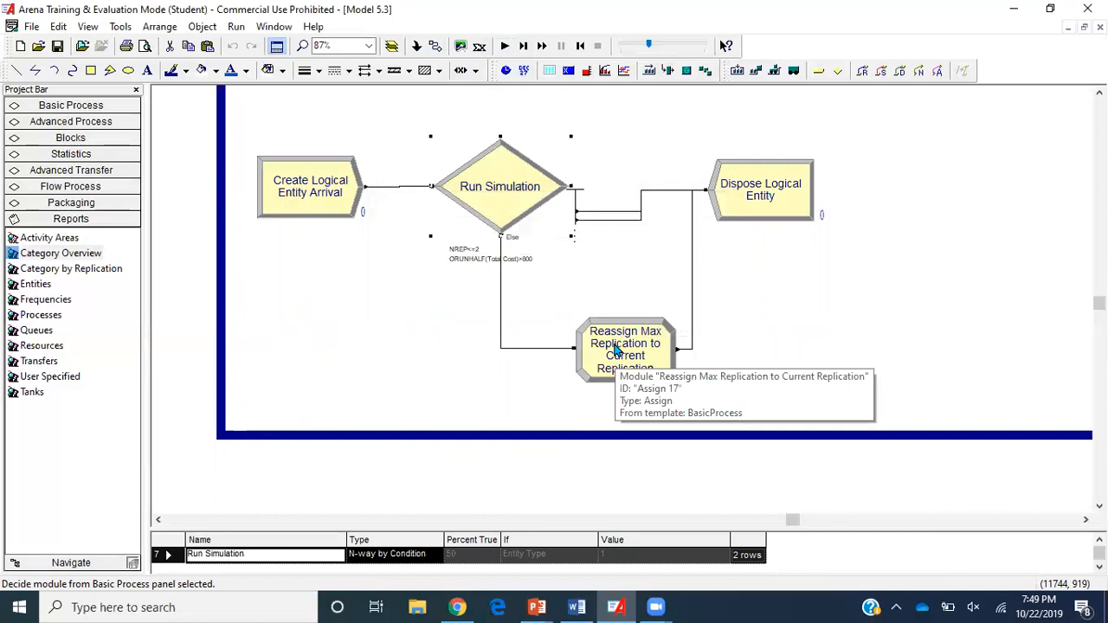
pyautogui.doubleClick(495, 186)
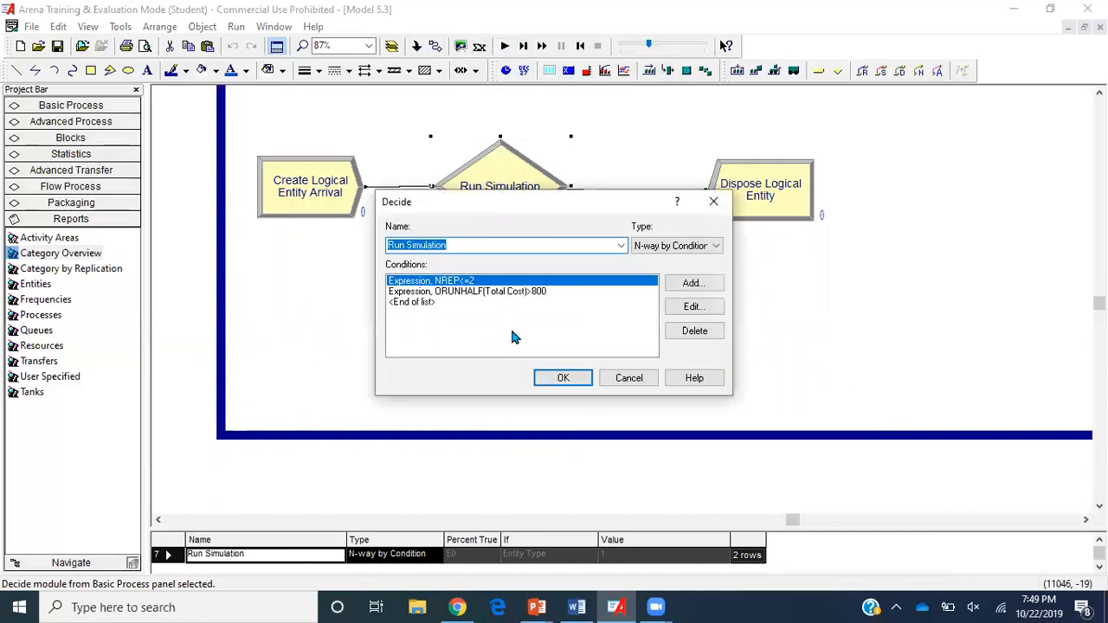
pyautogui.click(498, 293)
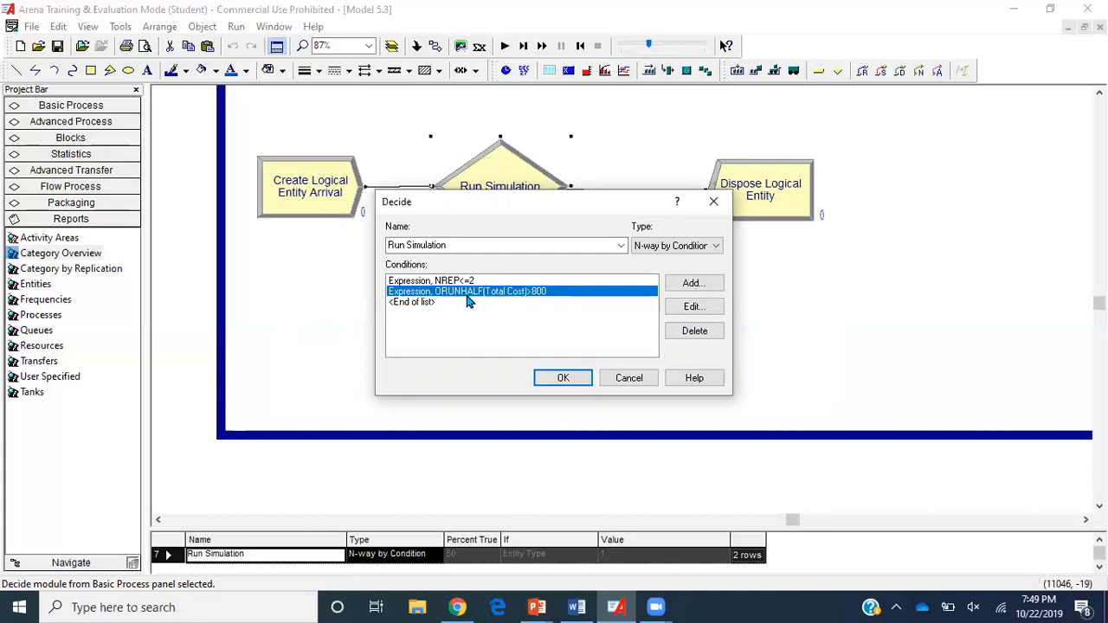
pyautogui.click(567, 378)
# Save the model under the new file name Model 6.1 in the Chapter 5 folder.
pyautogui.press('-')
pyautogui.press('-')
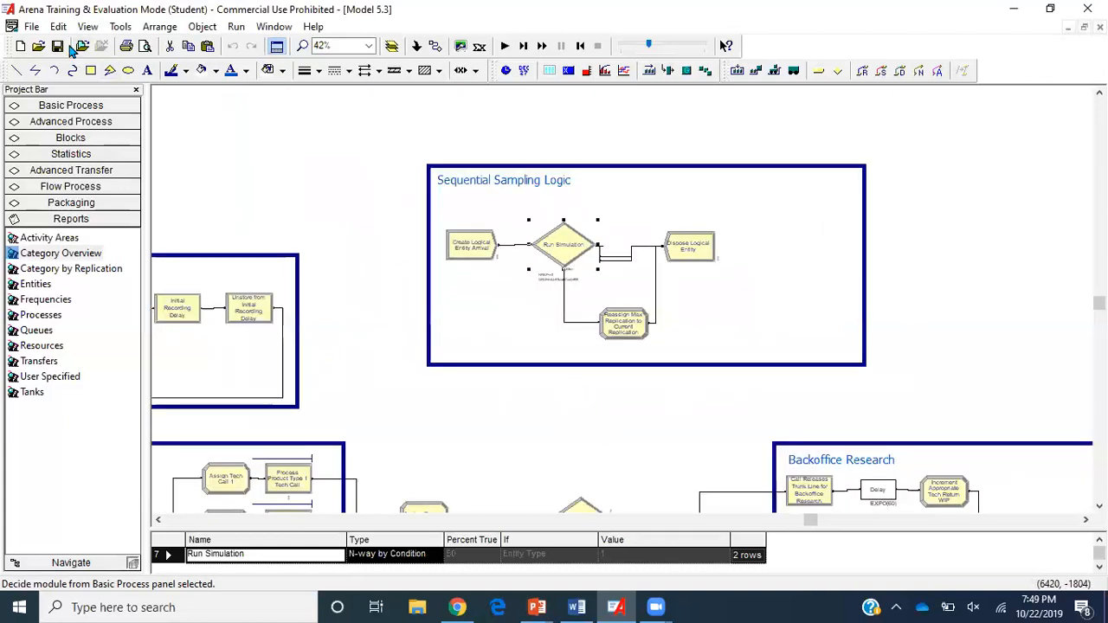
pyautogui.click(31, 26)
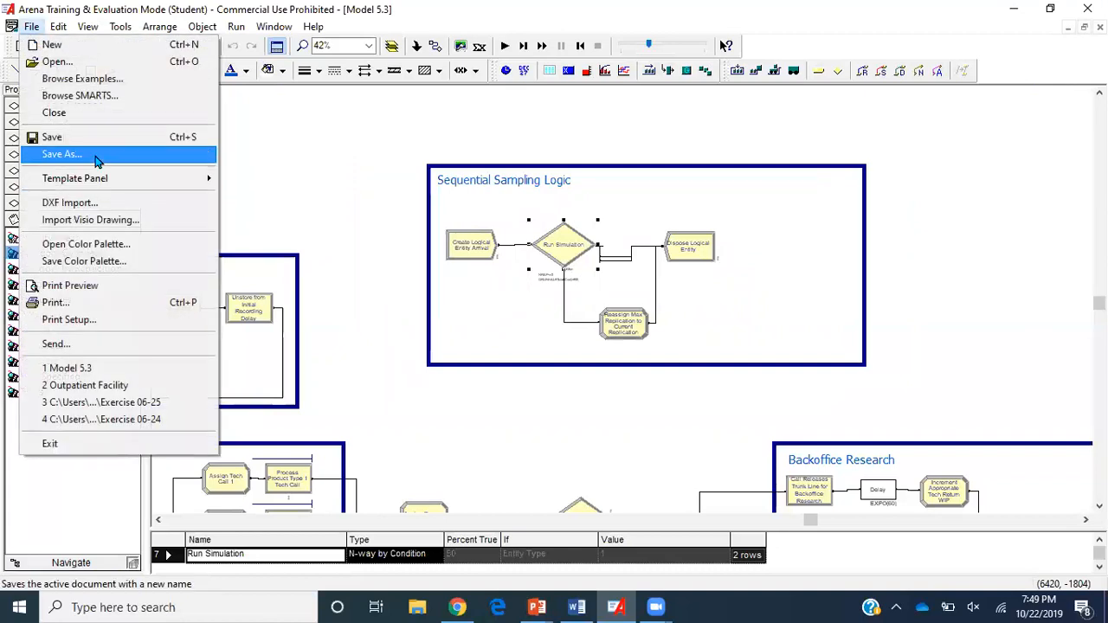
pyautogui.click(52, 151)
pyautogui.click(519, 391)
pyautogui.press('BackSpace')
pyautogui.press('BackSpace')
pyautogui.press('BackSpace')
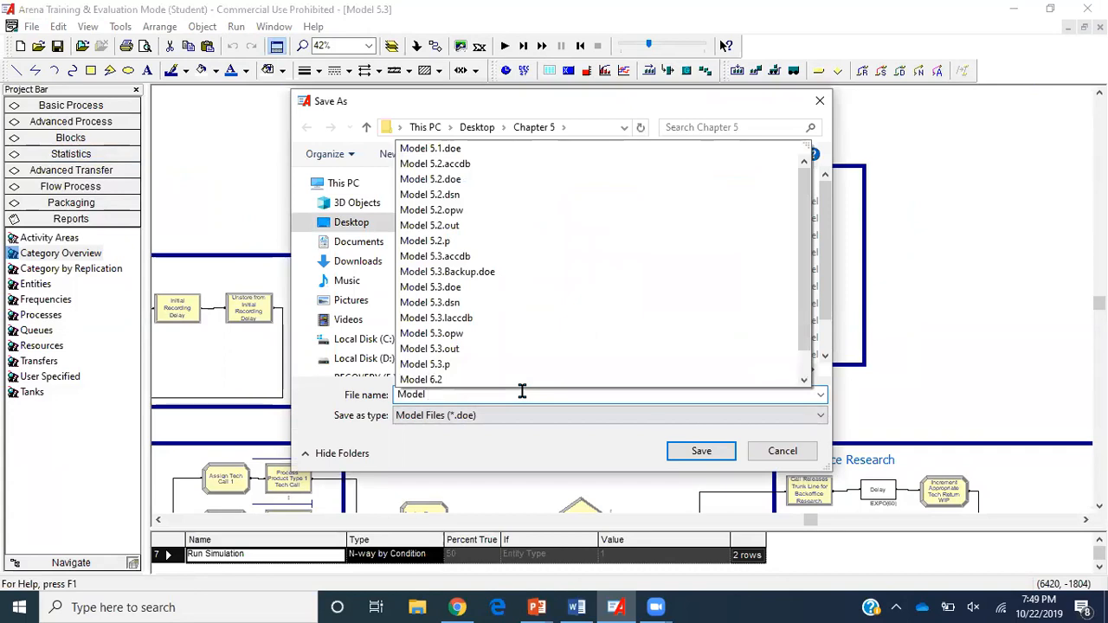
pyautogui.write('6.1')
pyautogui.press('Return')
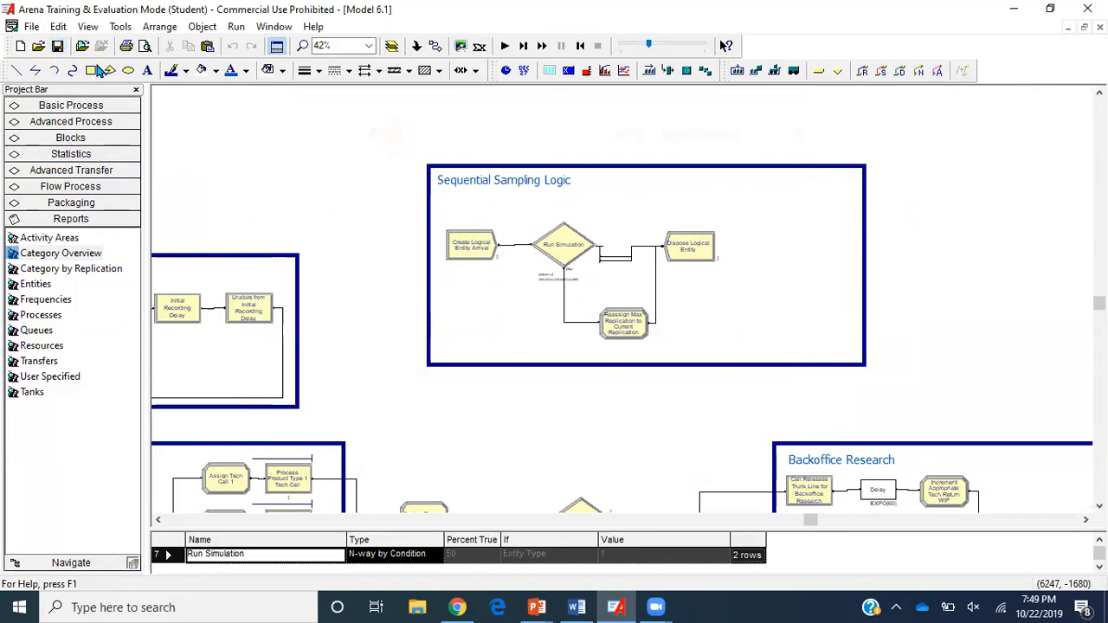
# Set the number of replications to 100000 in the run setup and save the model.
pyautogui.click(237, 27)
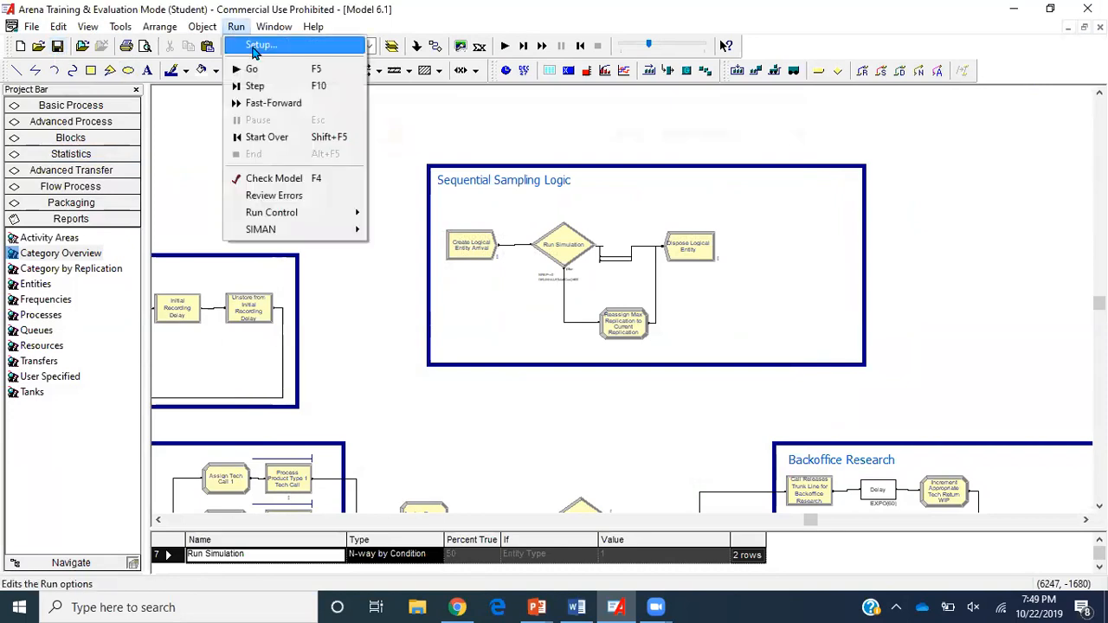
pyautogui.click(256, 42)
pyautogui.click(465, 184)
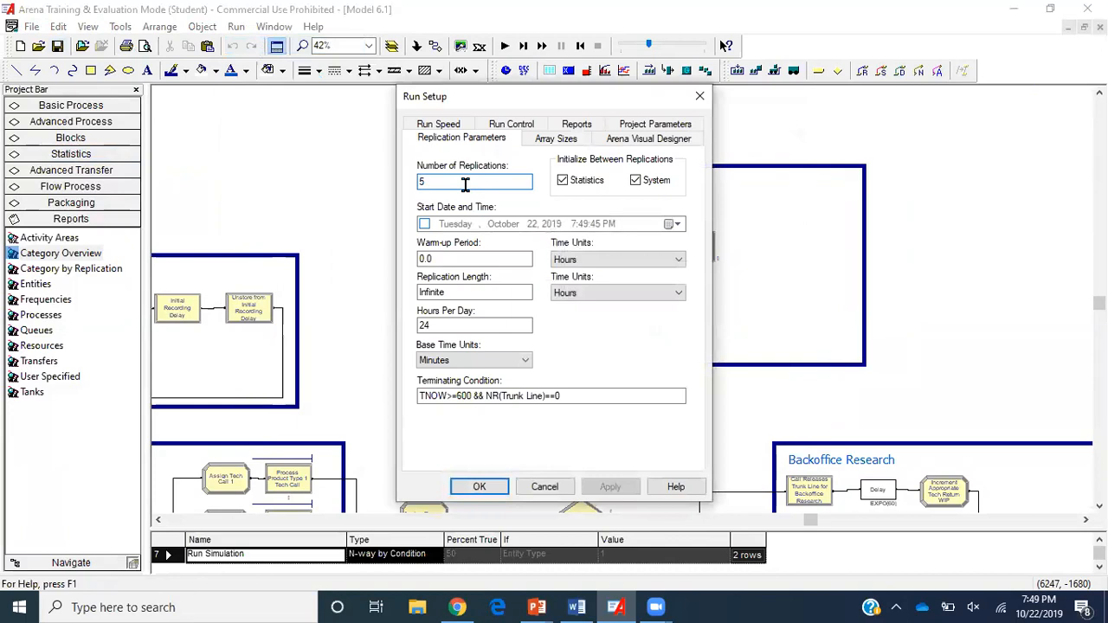
pyautogui.moveTo(522, 99); pyautogui.dragTo(268, 138)
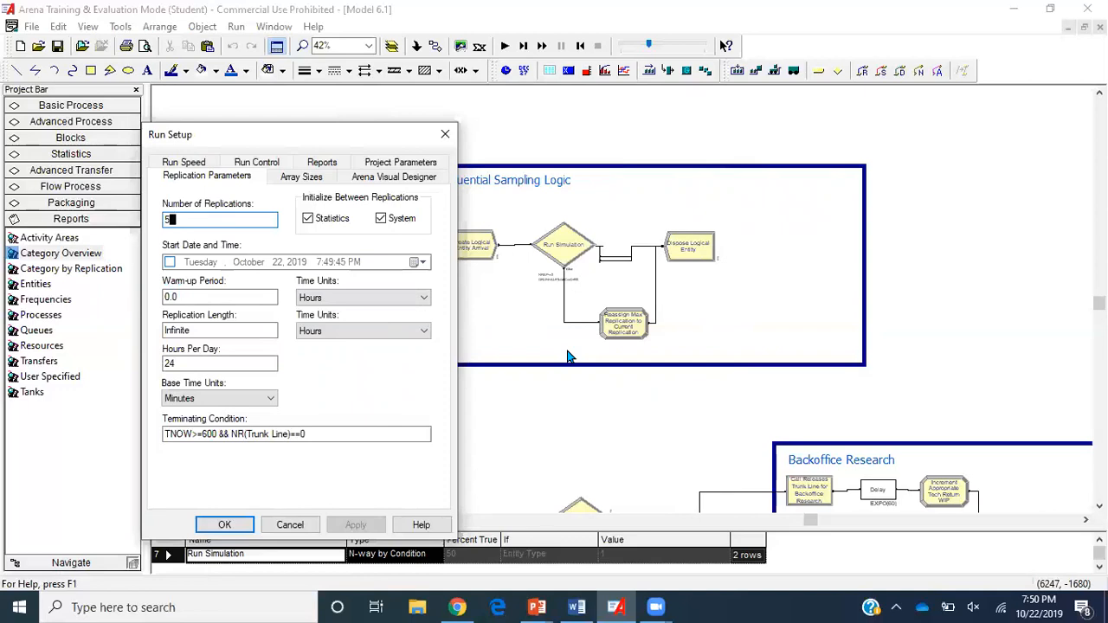
pyautogui.press('BackSpace')
pyautogui.write('1')
pyautogui.write('00000')
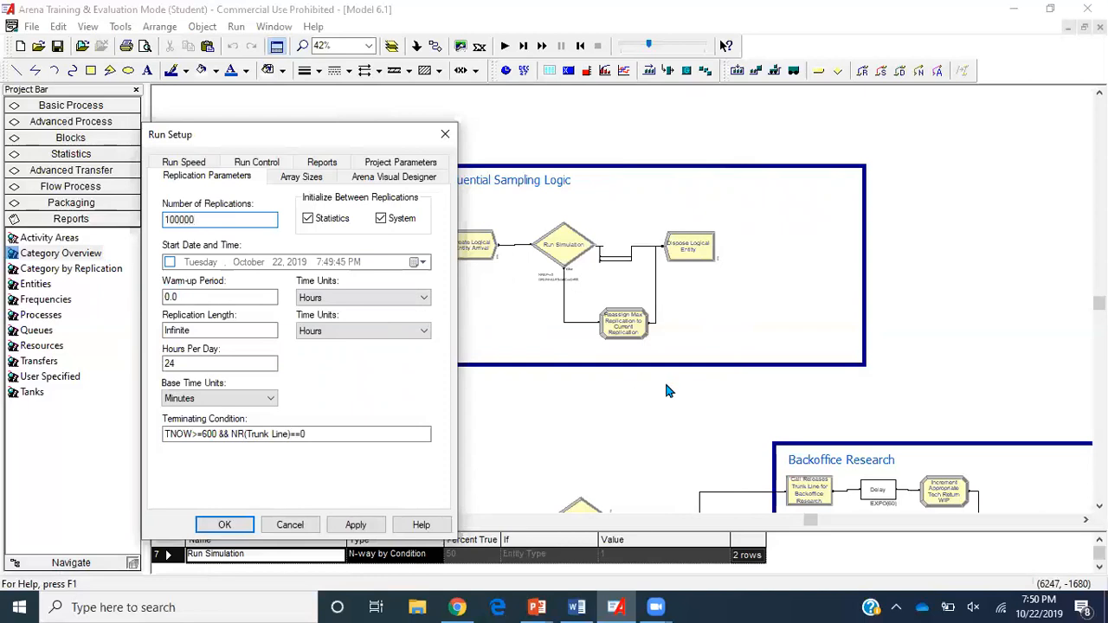
pyautogui.click(247, 524)
pyautogui.click(57, 46)
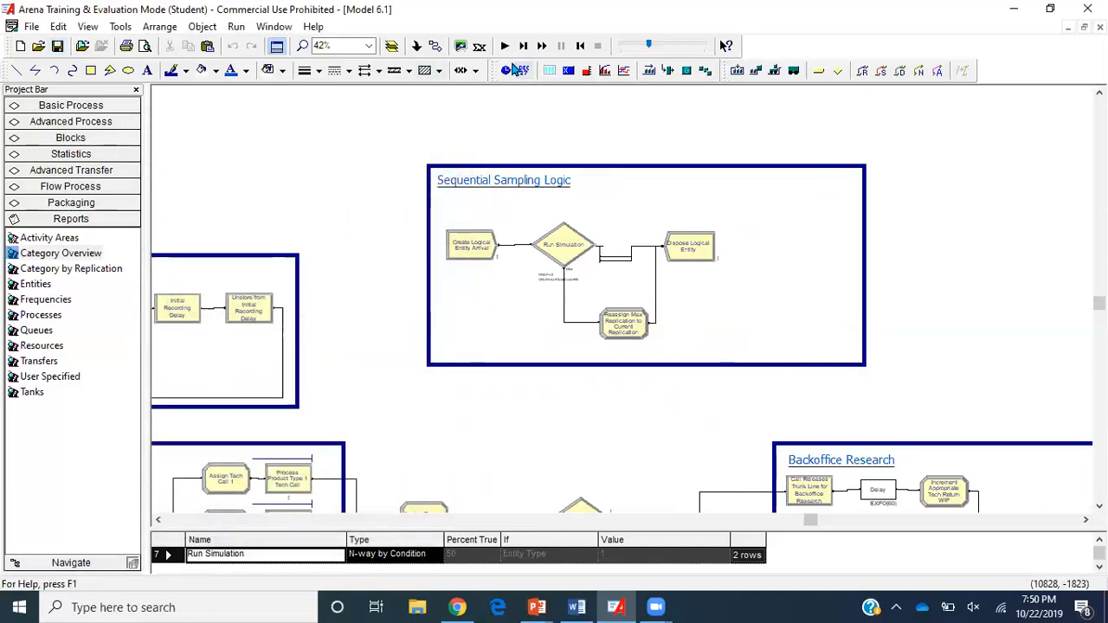
# Choose the Batch Run (No Animation) option, then save the model and run the simulation.
pyautogui.click(235, 26)
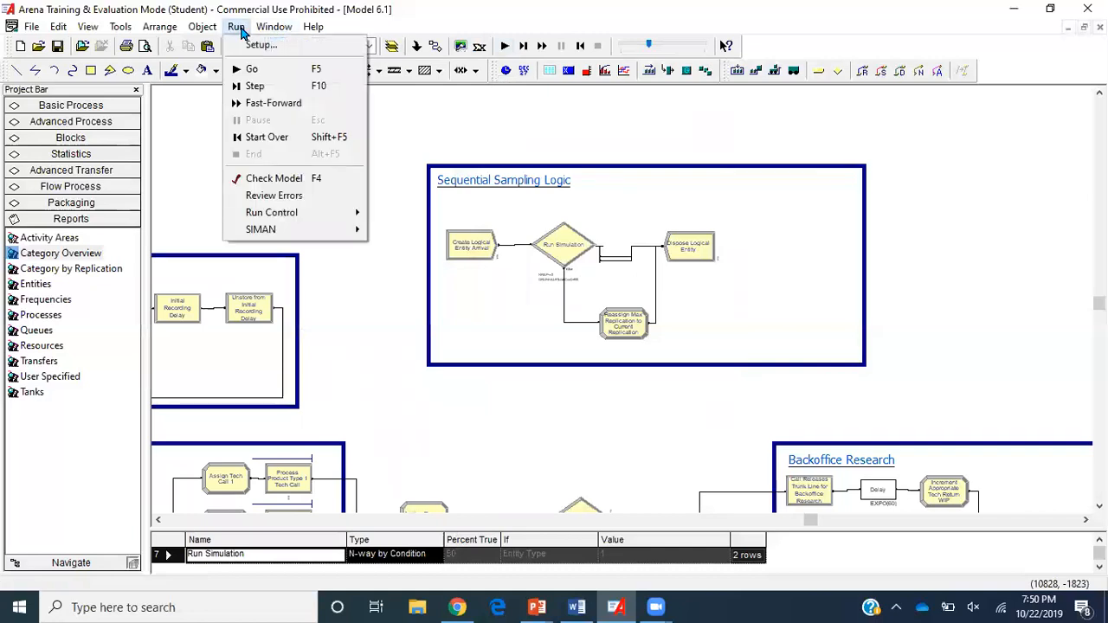
pyautogui.moveTo(327, 213)
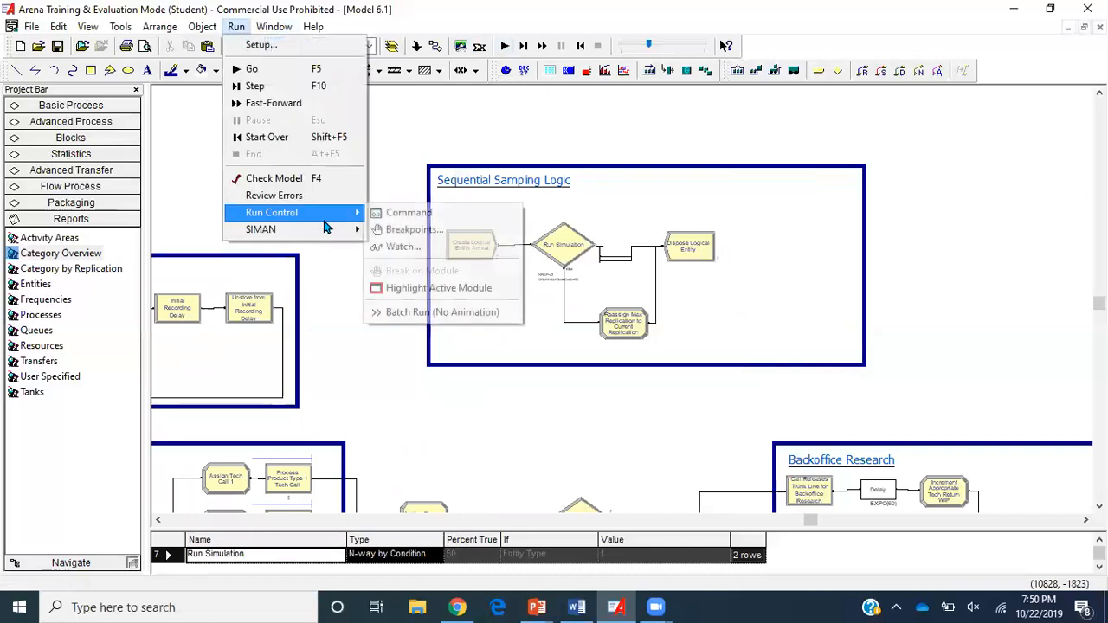
pyautogui.click(437, 313)
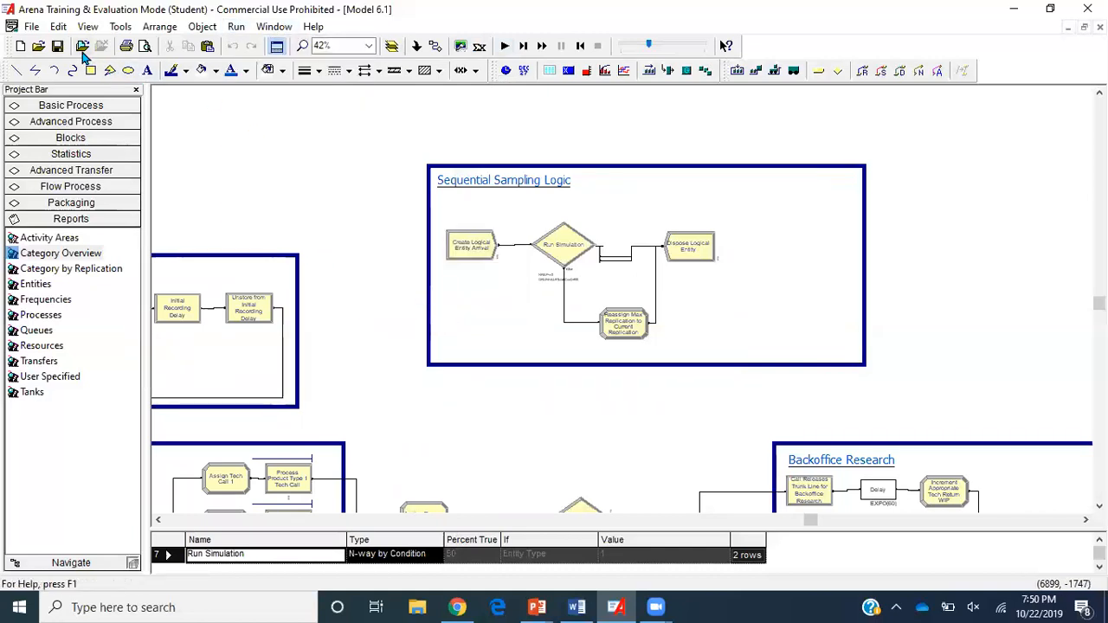
pyautogui.click(56, 48)
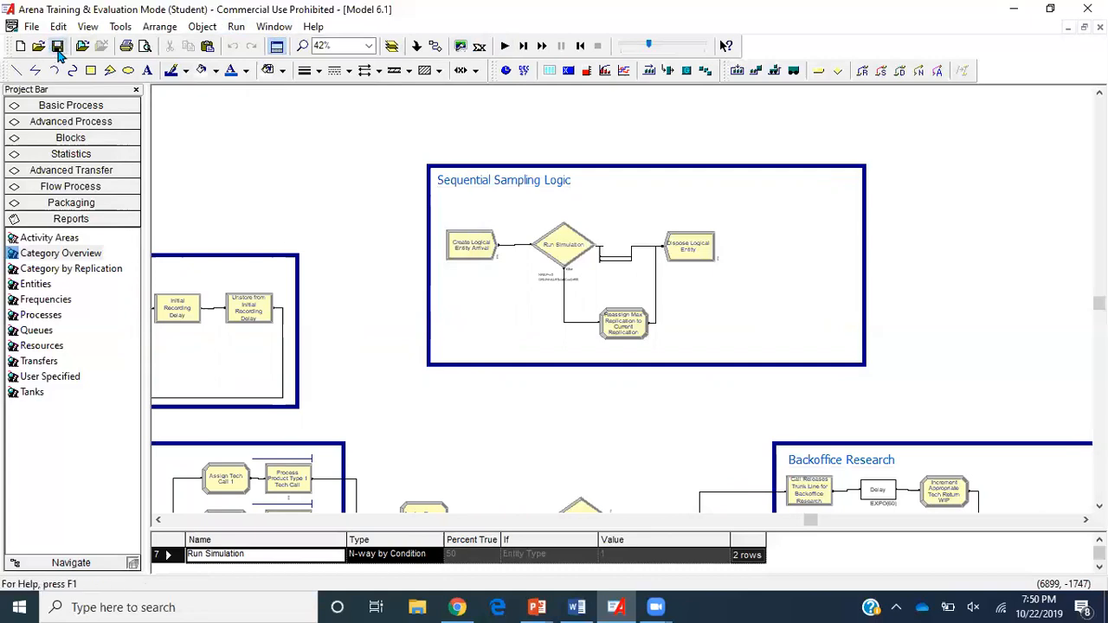
pyautogui.click(504, 45)
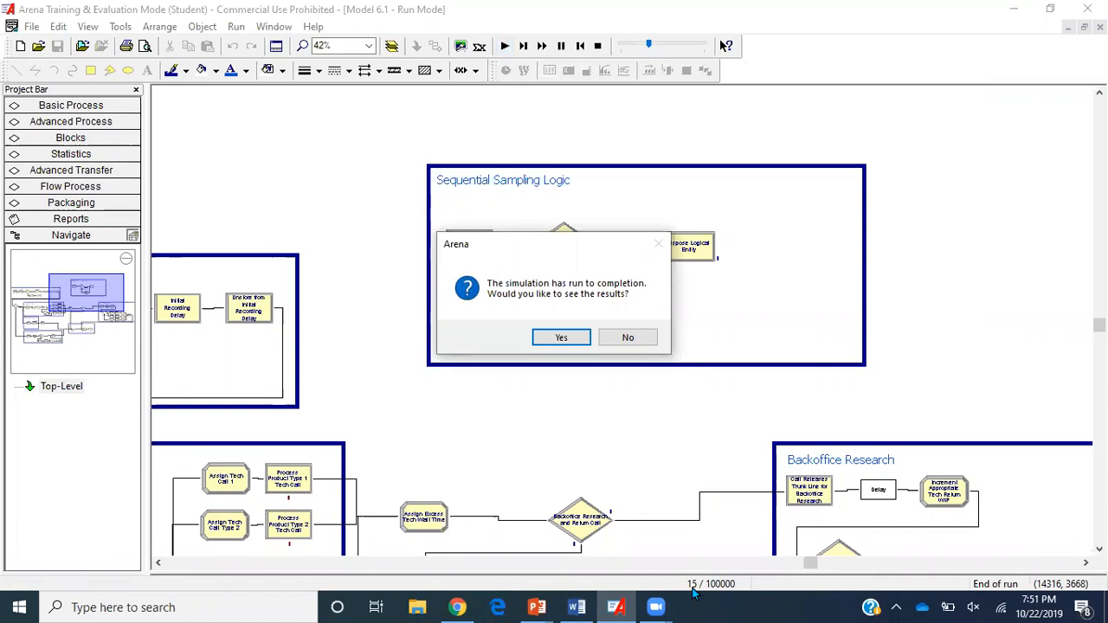
# Open the simulation results and check the half width of the user-specified Total Cost output in the Category Overview report.
pyautogui.click(559, 338)
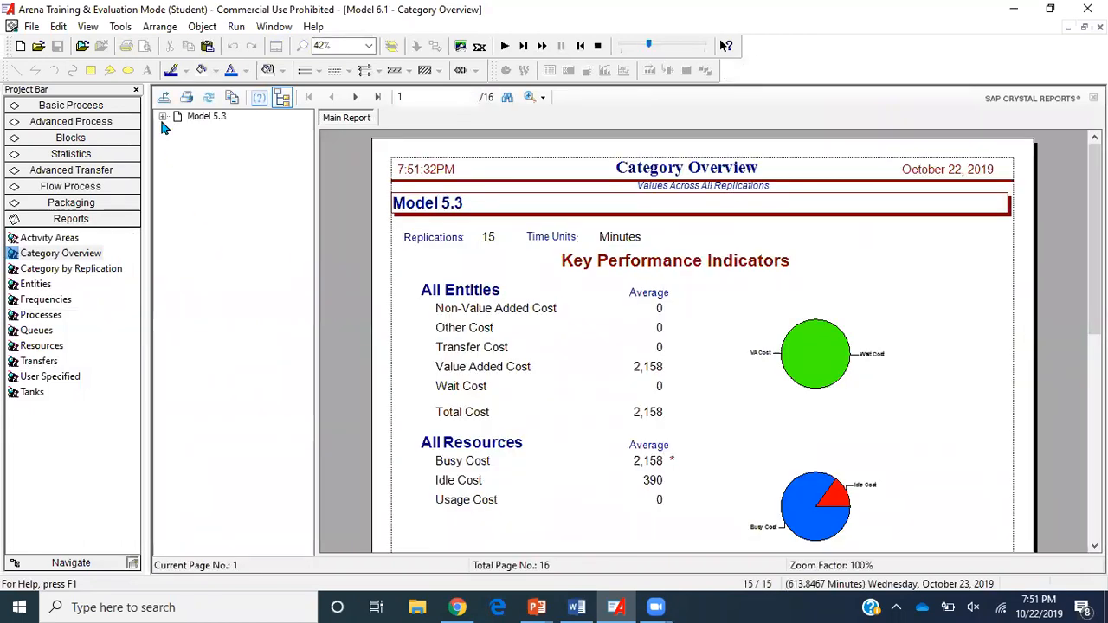
pyautogui.click(163, 117)
pyautogui.click(177, 168)
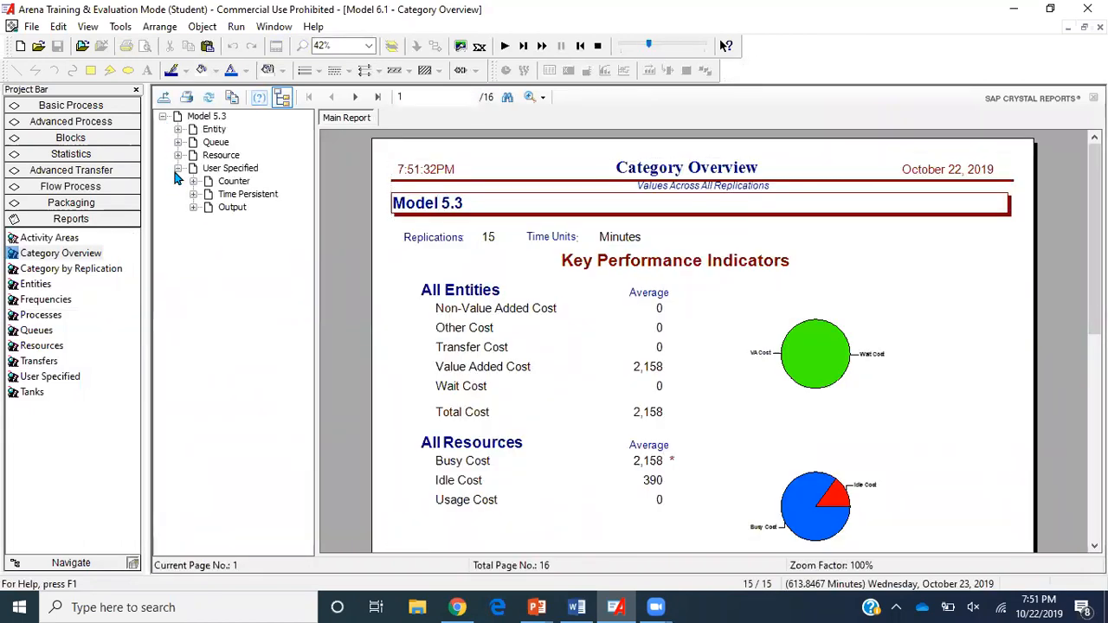
pyautogui.click(193, 208)
pyautogui.click(208, 221)
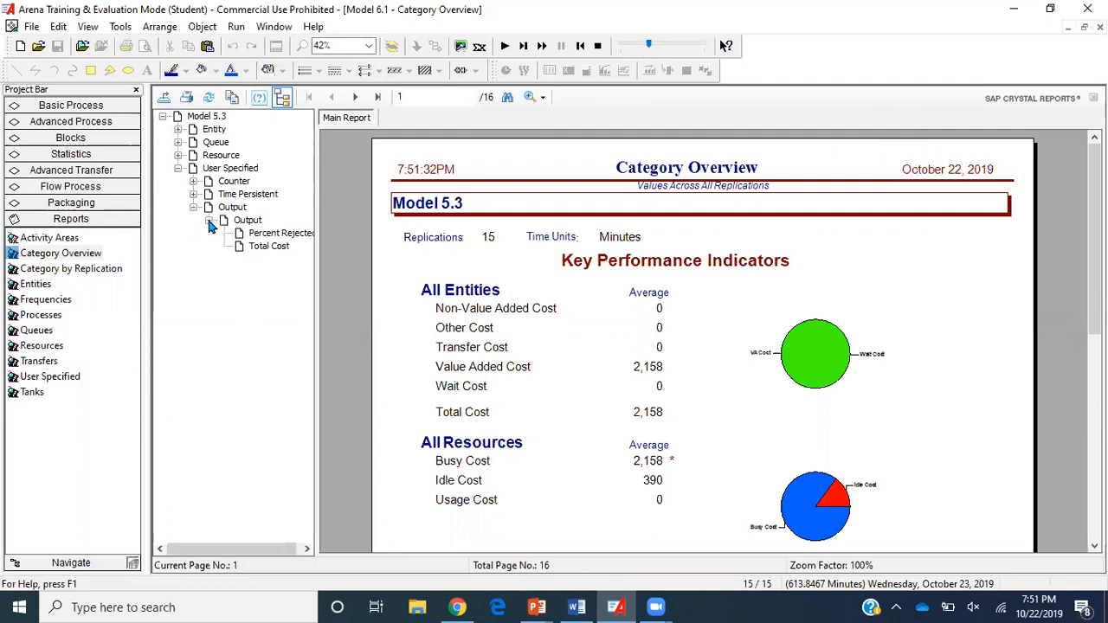
pyautogui.click(253, 248)
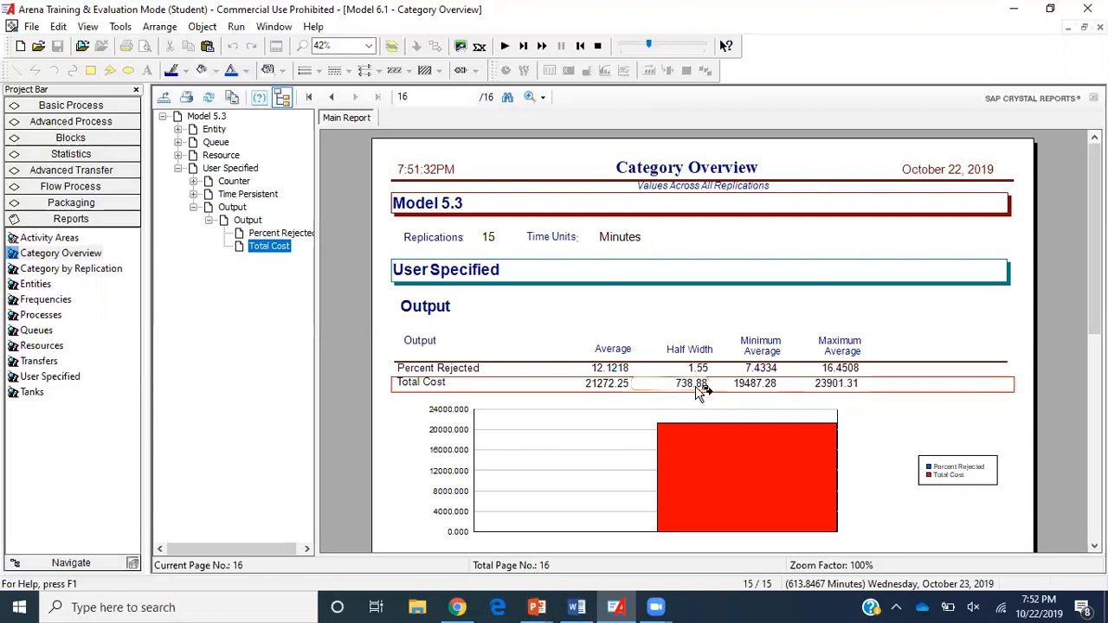
# Open the Category by Replication report and check Replication 14's user-specified Total Cost output for a half width.
pyautogui.click(94, 270)
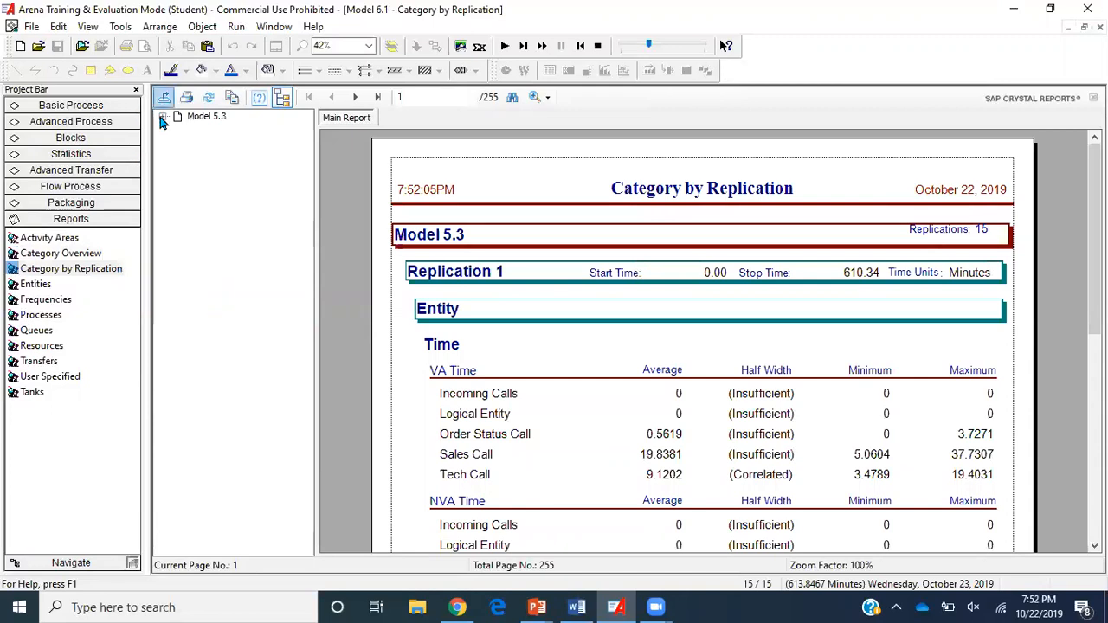
pyautogui.click(163, 116)
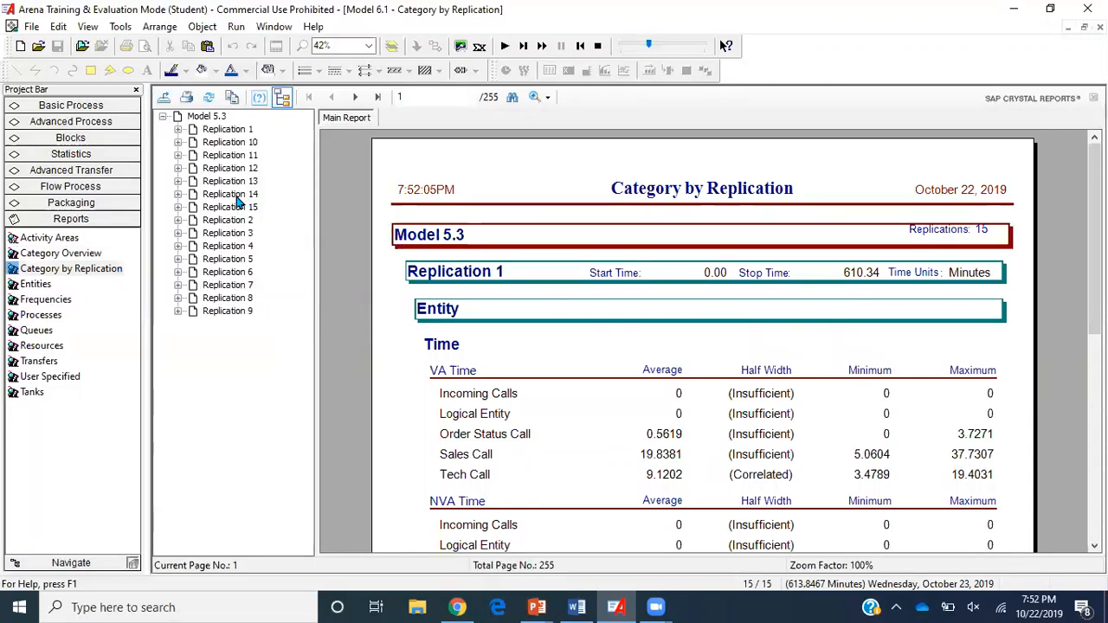
pyautogui.click(178, 193)
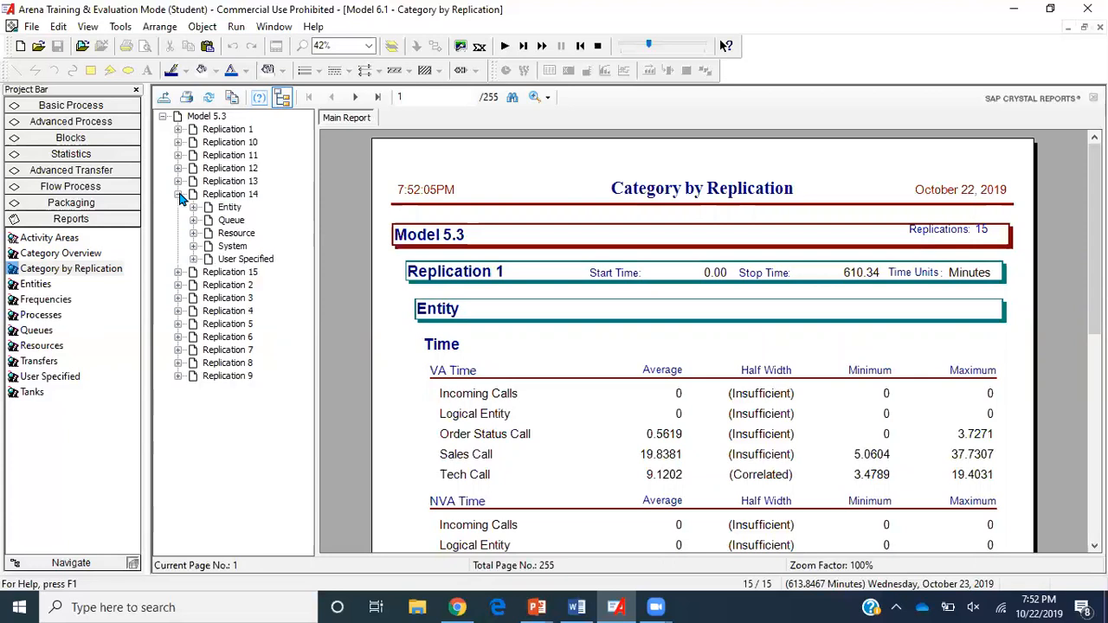
pyautogui.click(246, 260)
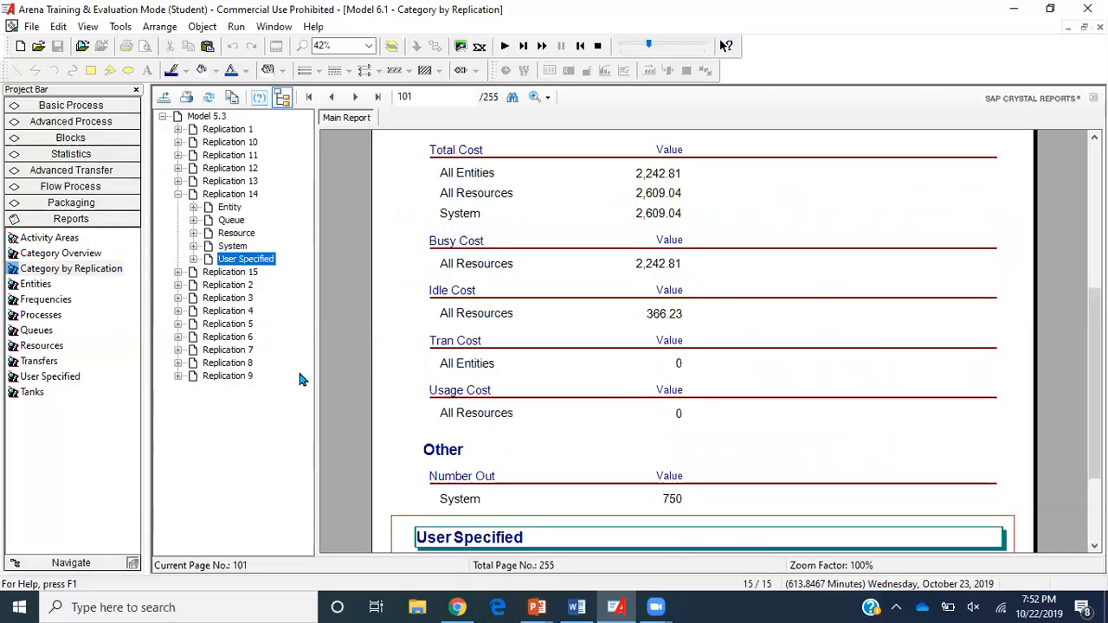
pyautogui.click(193, 259)
pyautogui.click(209, 298)
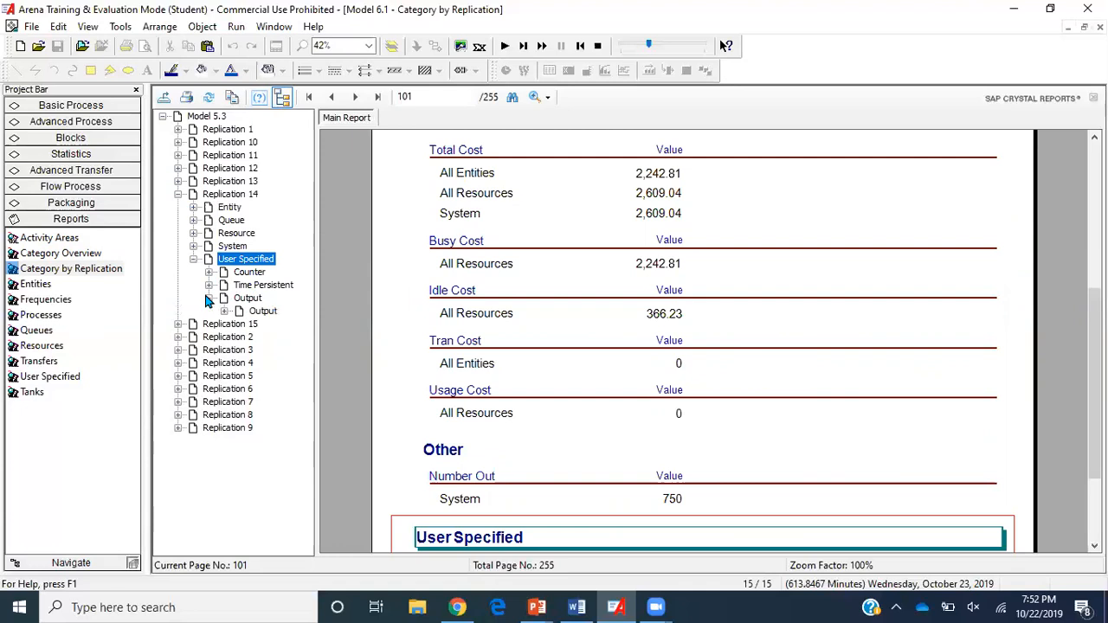
pyautogui.click(261, 312)
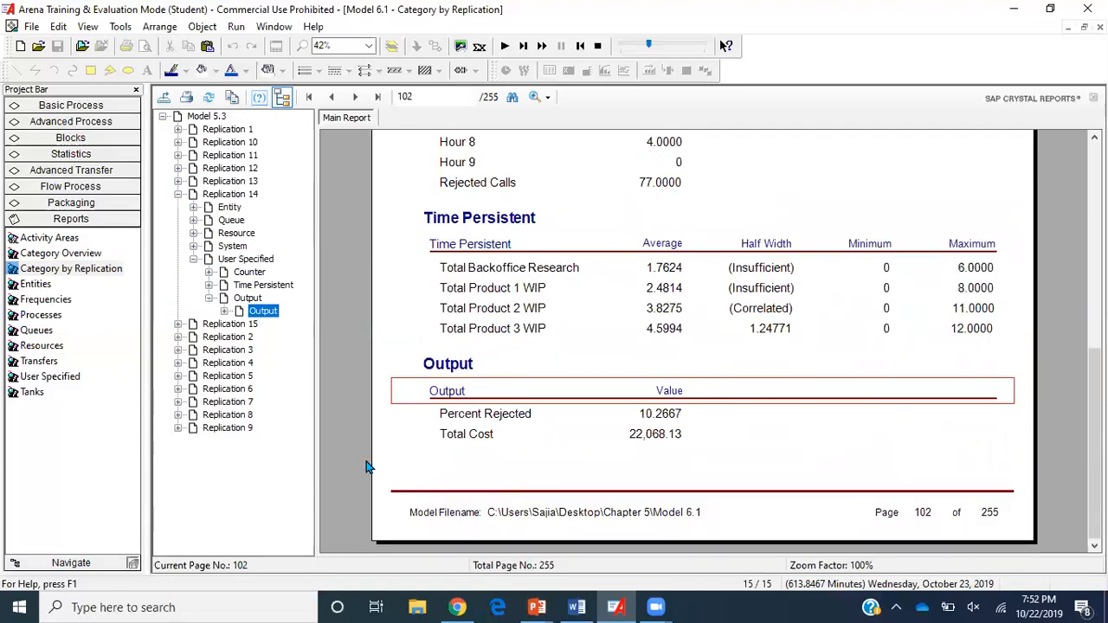
pyautogui.click(224, 311)
pyautogui.click(279, 339)
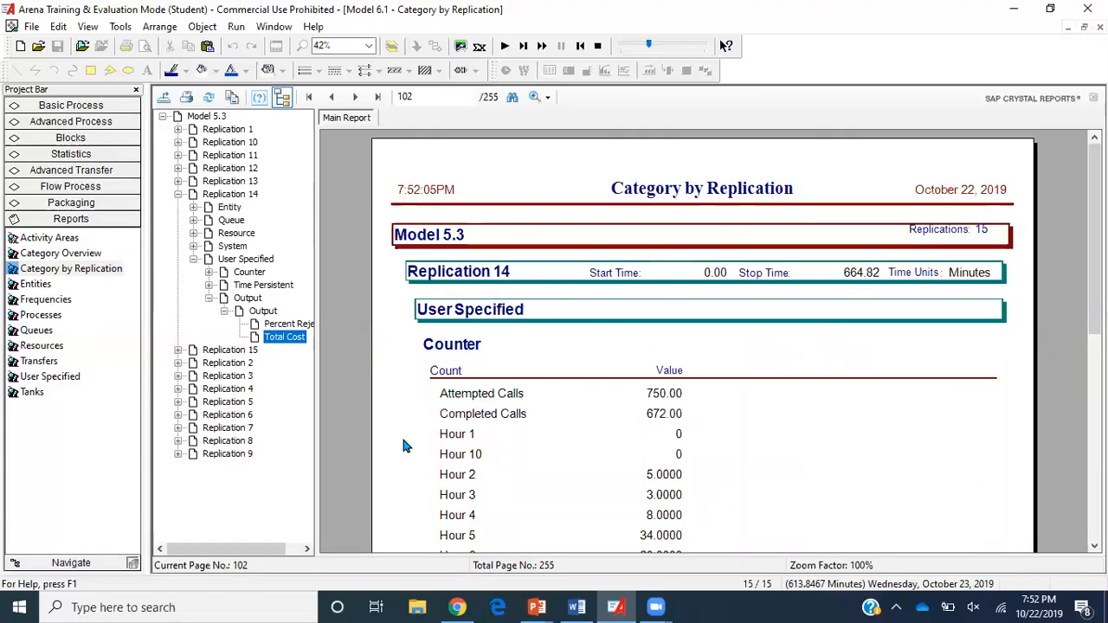
pyautogui.scroll(-8, 396, 453)
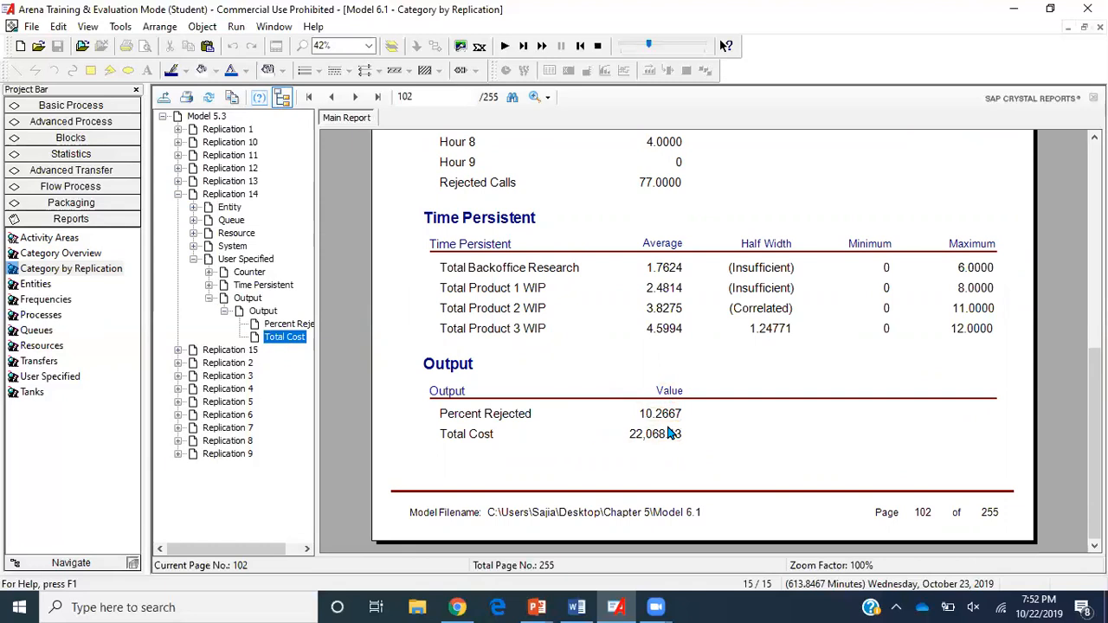
# End the run, close the report and show the Statistic module's data in an enlarged spreadsheet area.
pyautogui.click(600, 46)
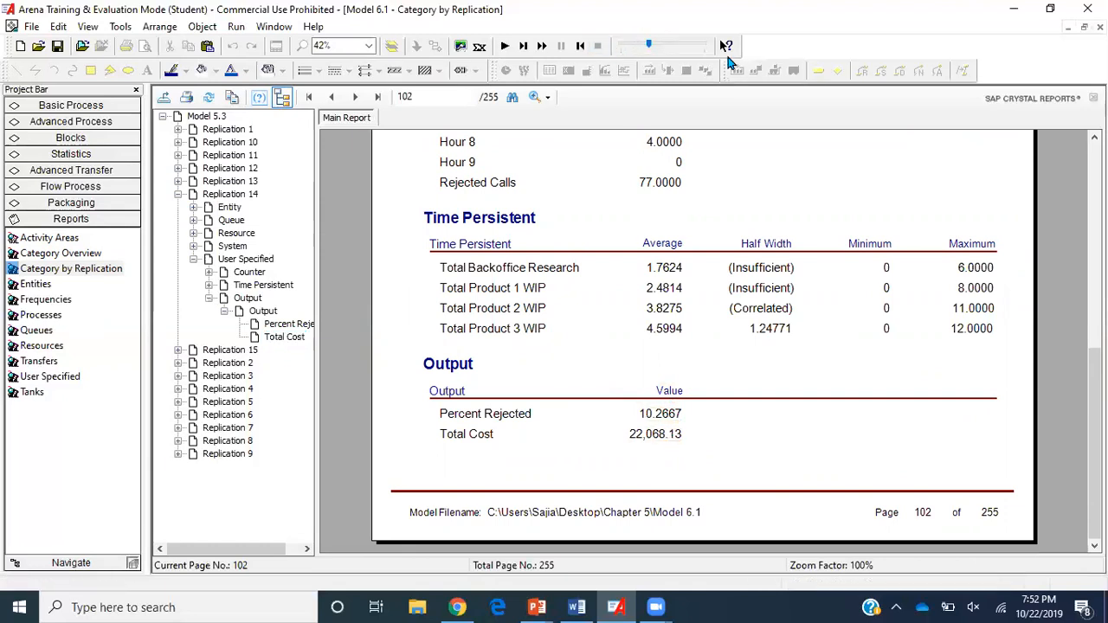
pyautogui.click(1100, 27)
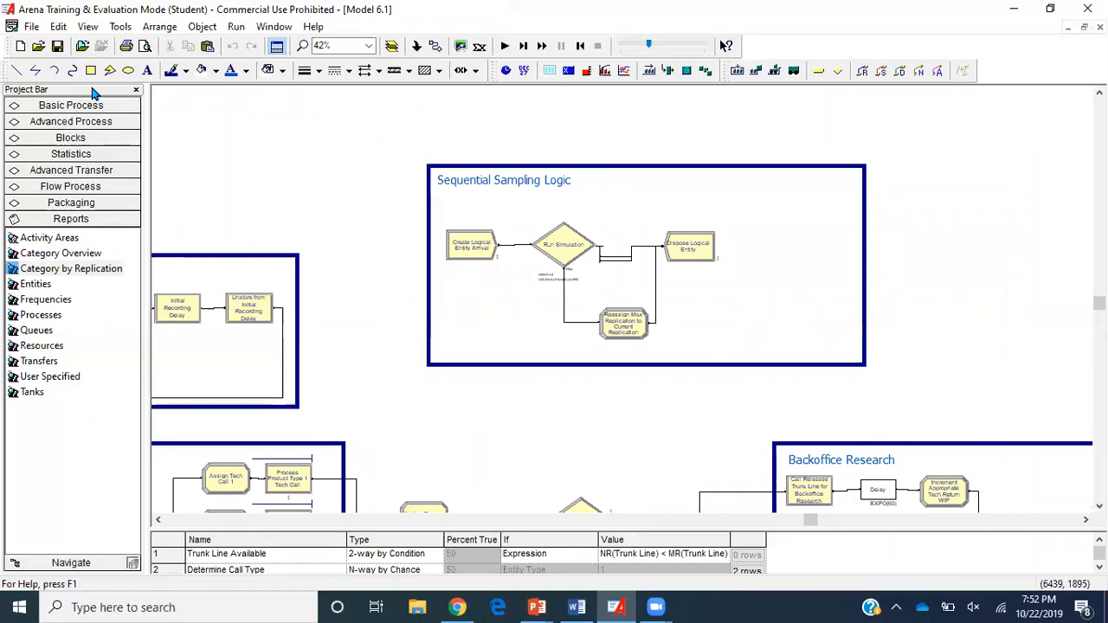
pyautogui.click(95, 127)
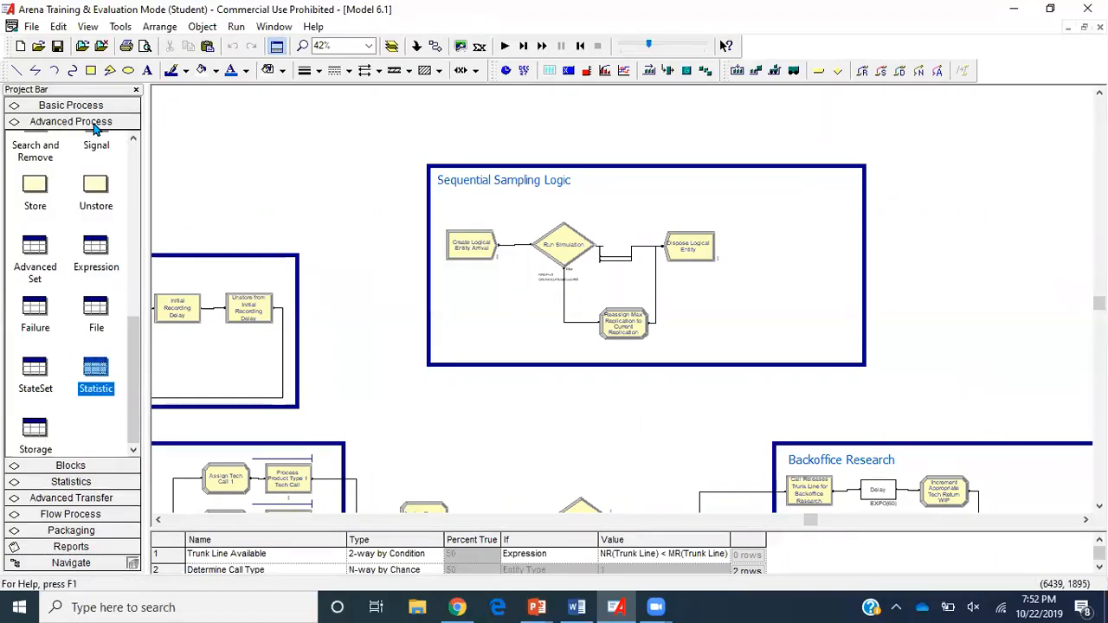
pyautogui.click(95, 385)
pyautogui.moveTo(402, 529); pyautogui.dragTo(459, 296)
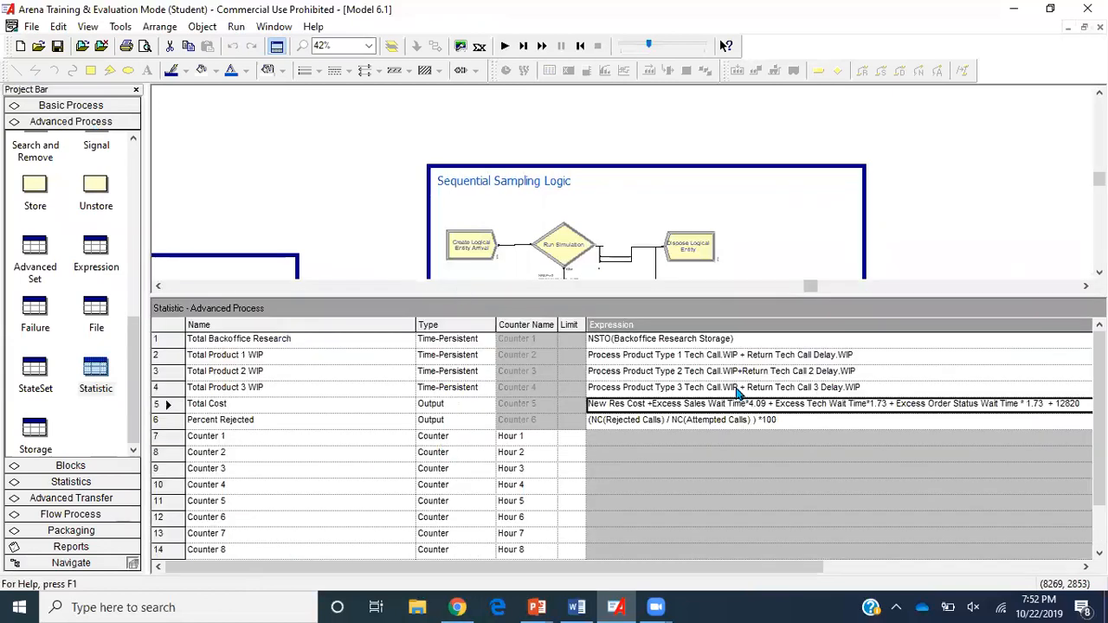
pyautogui.scroll(-1, 467, 520)
pyautogui.scroll(1, 467, 537)
pyautogui.moveTo(647, 296)
pyautogui.mouseDown()
pyautogui.moveTo(598, 264)
pyautogui.moveTo(554, 173)
pyautogui.mouseUp()
# Add a new statistic row named TotalCost_Halfwidth and set its type to Output.
pyautogui.doubleClick(241, 485)
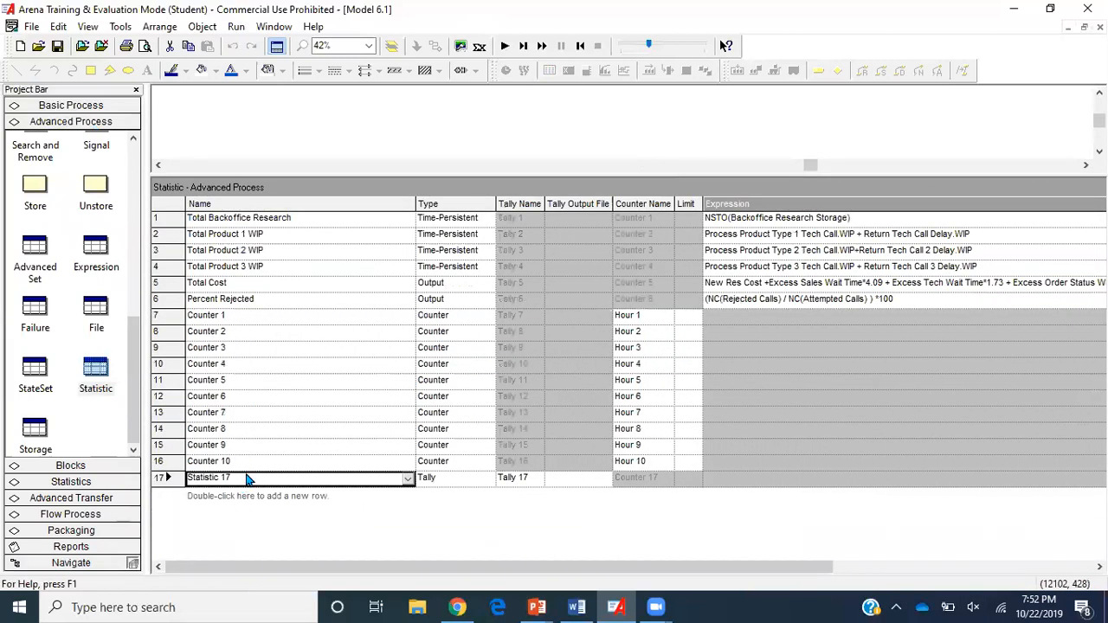
pyautogui.click(244, 473)
pyautogui.write('H')
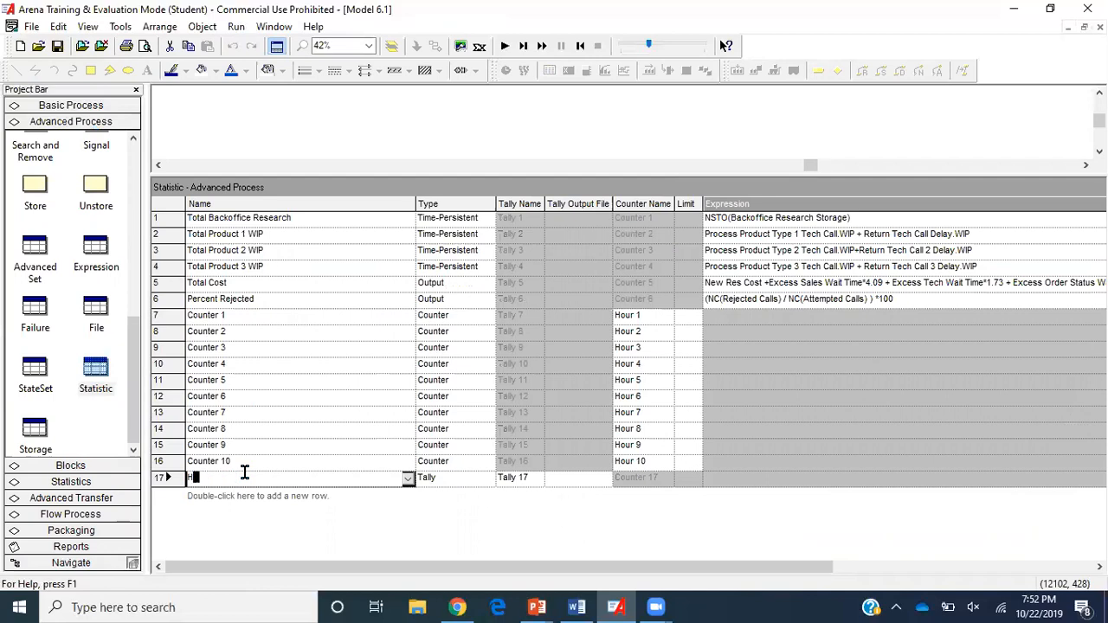
pyautogui.press('BackSpace')
pyautogui.write('TotalCost')
pyautogui.press('BackSpace')
pyautogui.write('_Halfwidth')
pyautogui.click(483, 481)
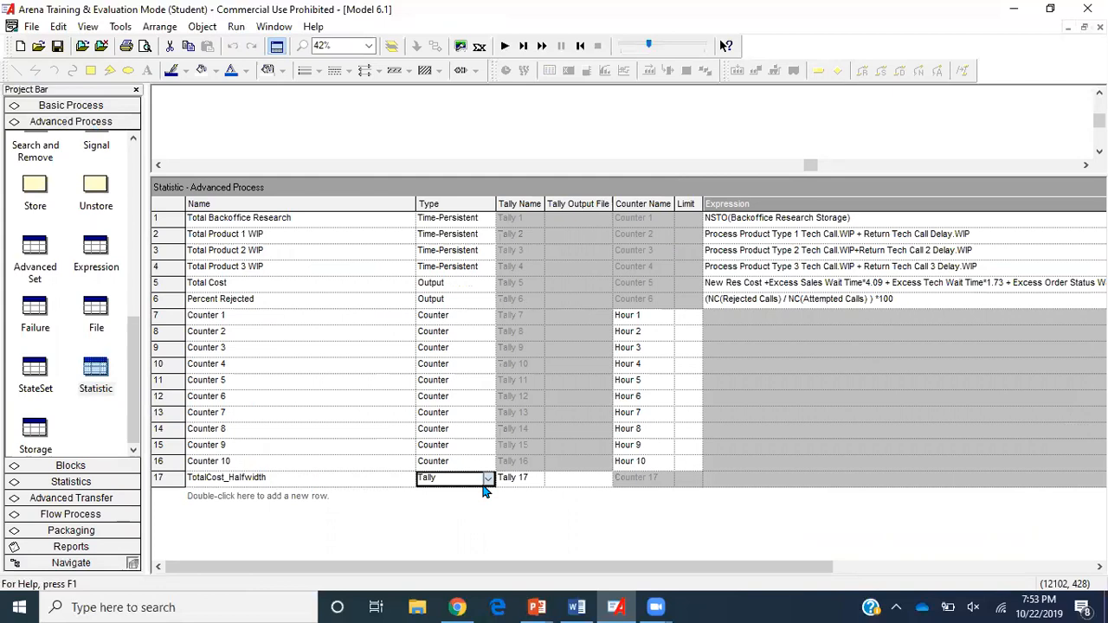
pyautogui.click(487, 478)
pyautogui.click(448, 530)
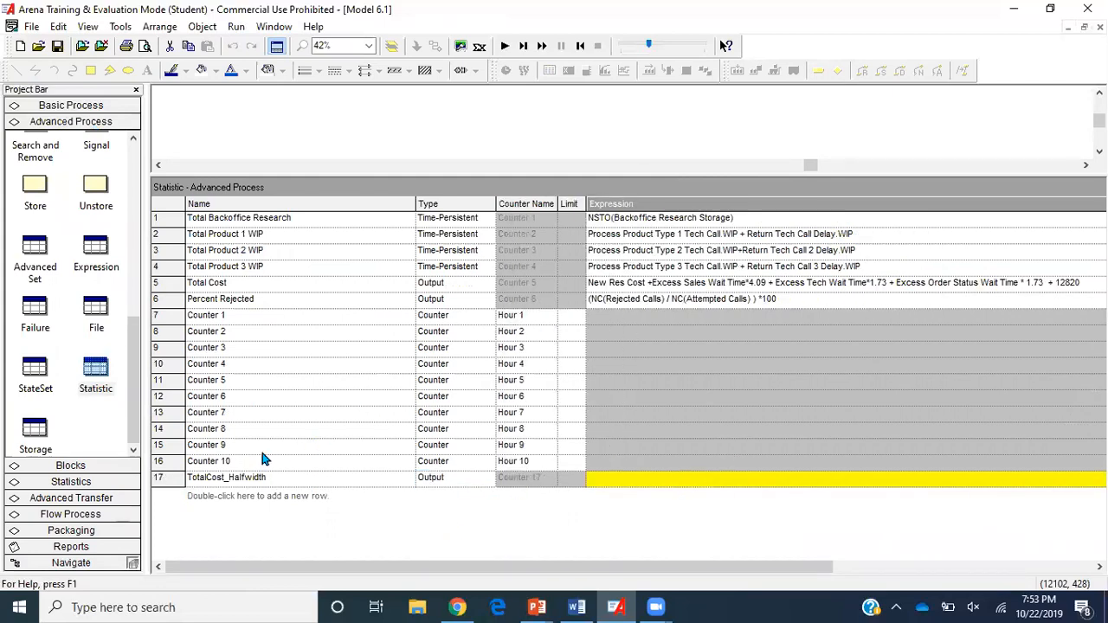
# Build the expression ORUNHALF(Total Cost) for the TotalCost_Halfwidth statistic and accept the settings.
pyautogui.doubleClick(178, 481)
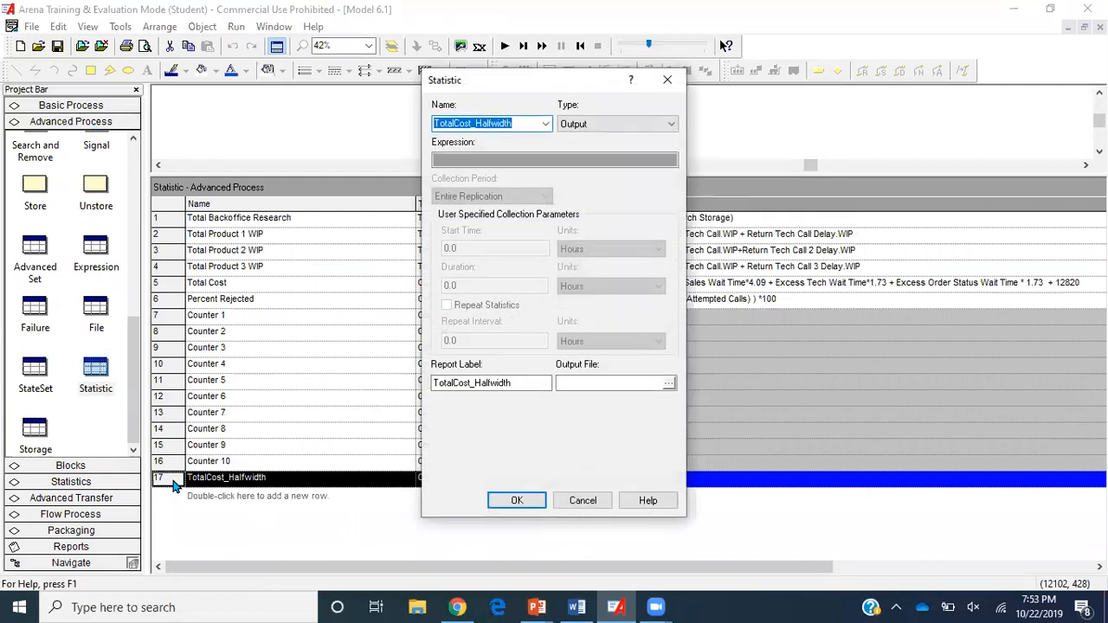
pyautogui.rightClick(506, 159)
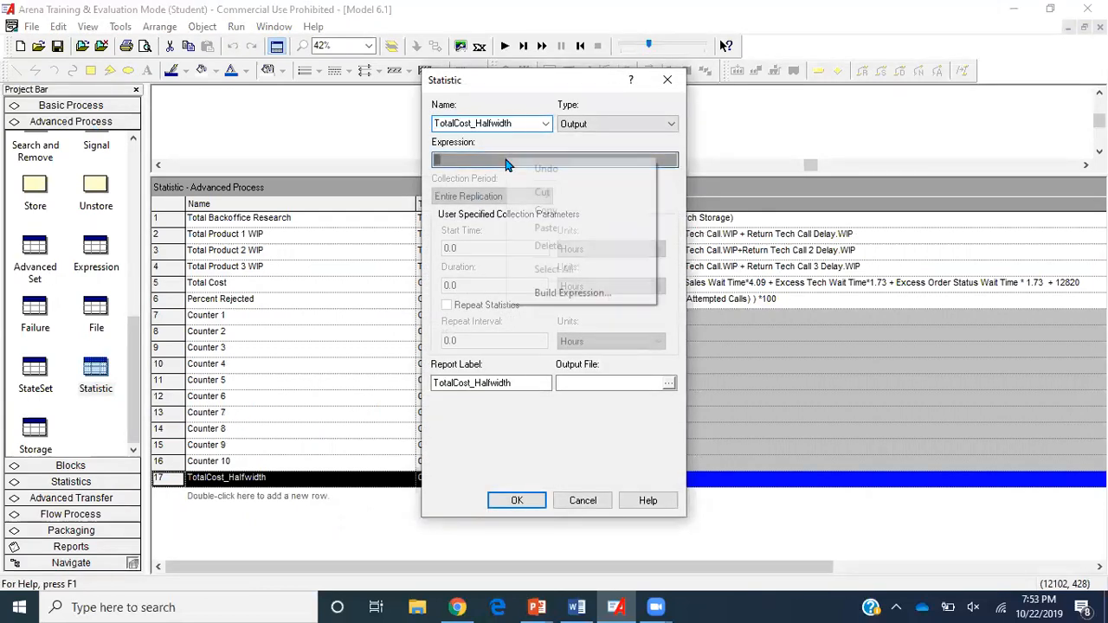
pyautogui.click(595, 298)
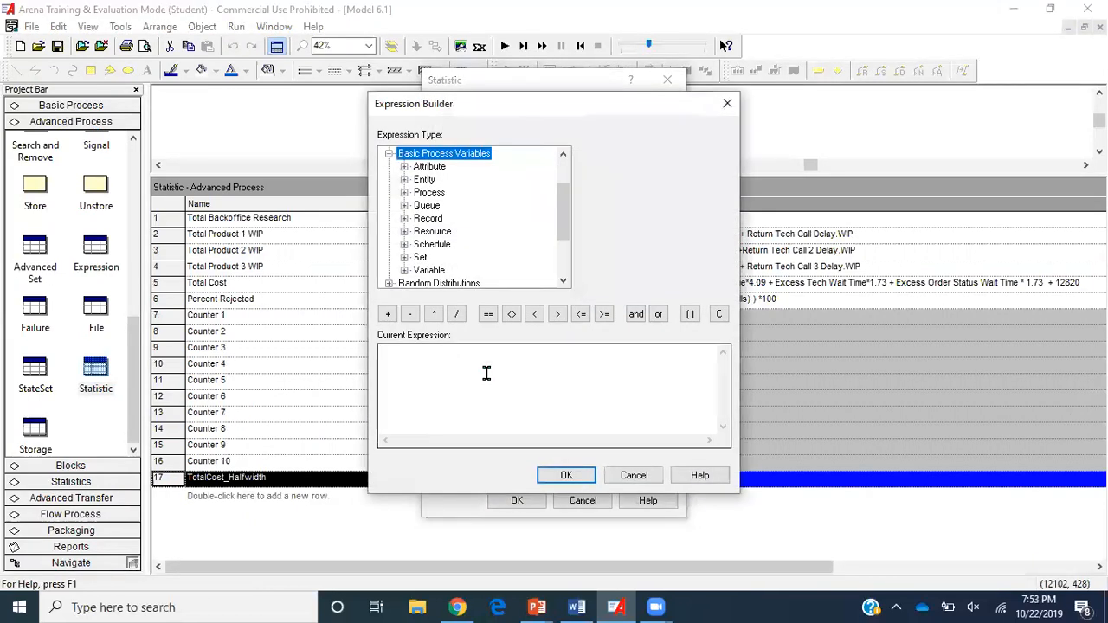
pyautogui.write('OR')
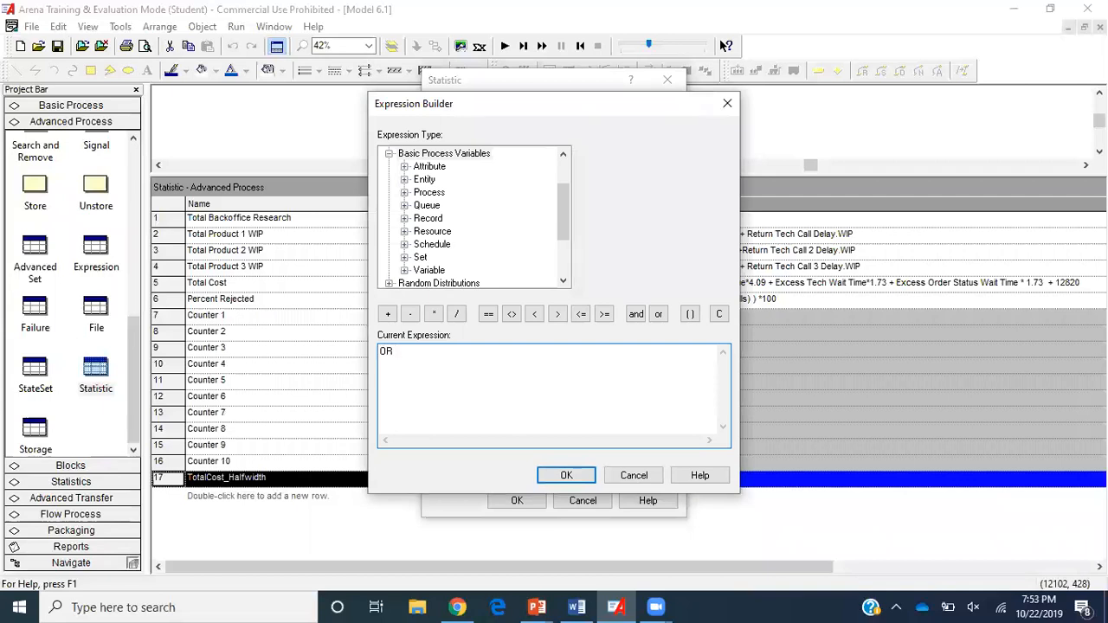
pyautogui.write('UNHALF(Total Cost')
pyautogui.click(566, 475)
pyautogui.click(519, 500)
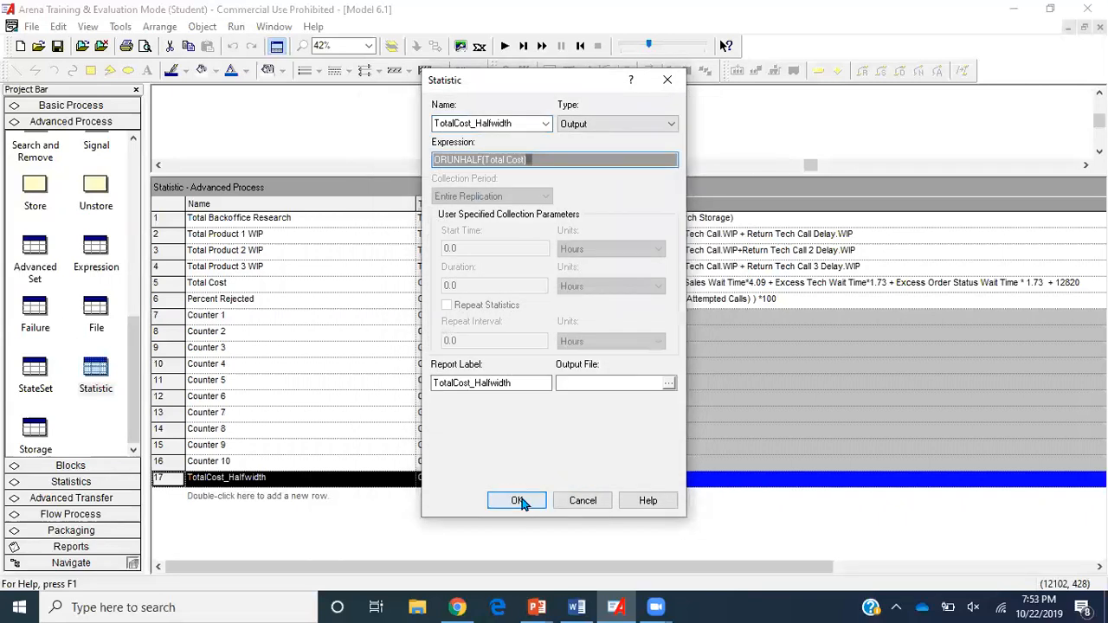
# Save the model, run the simulation to completion and open its results.
pyautogui.click(58, 49)
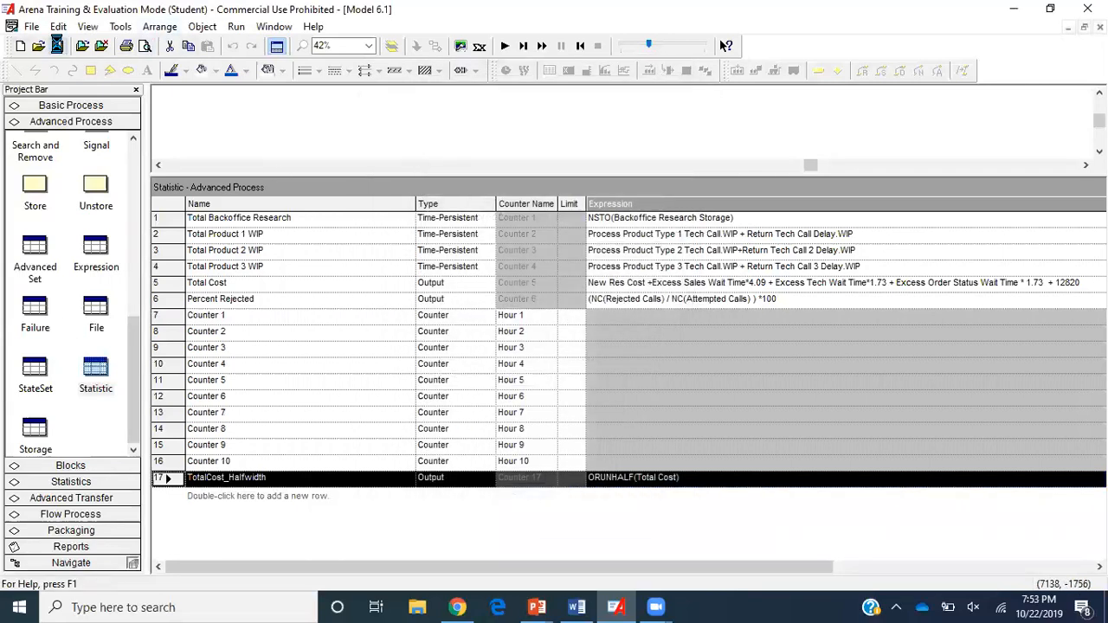
pyautogui.click(505, 46)
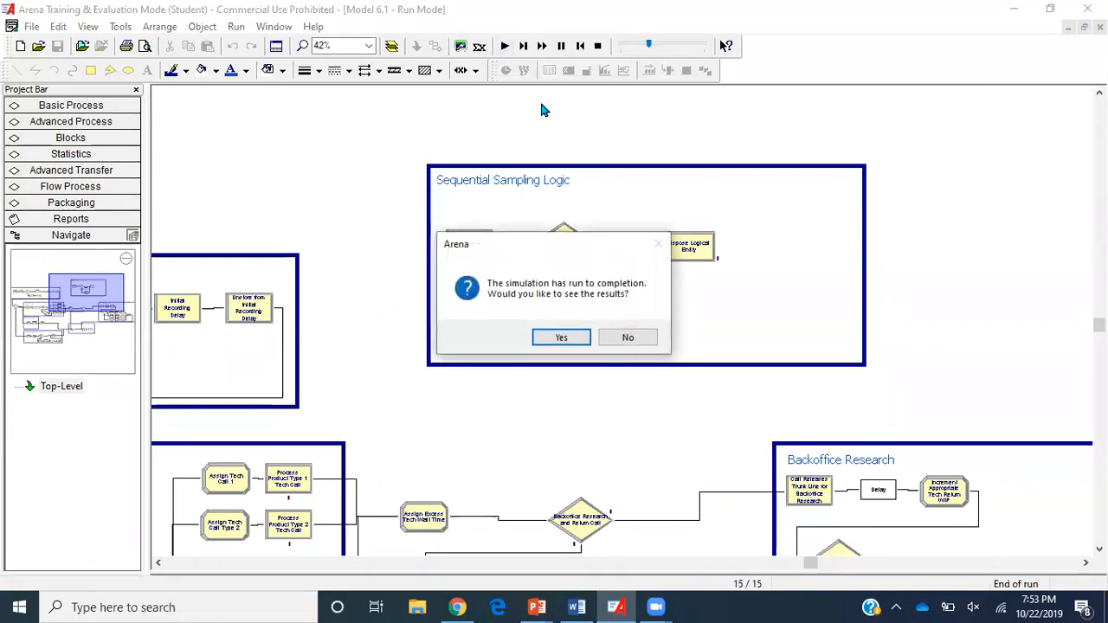
pyautogui.click(561, 338)
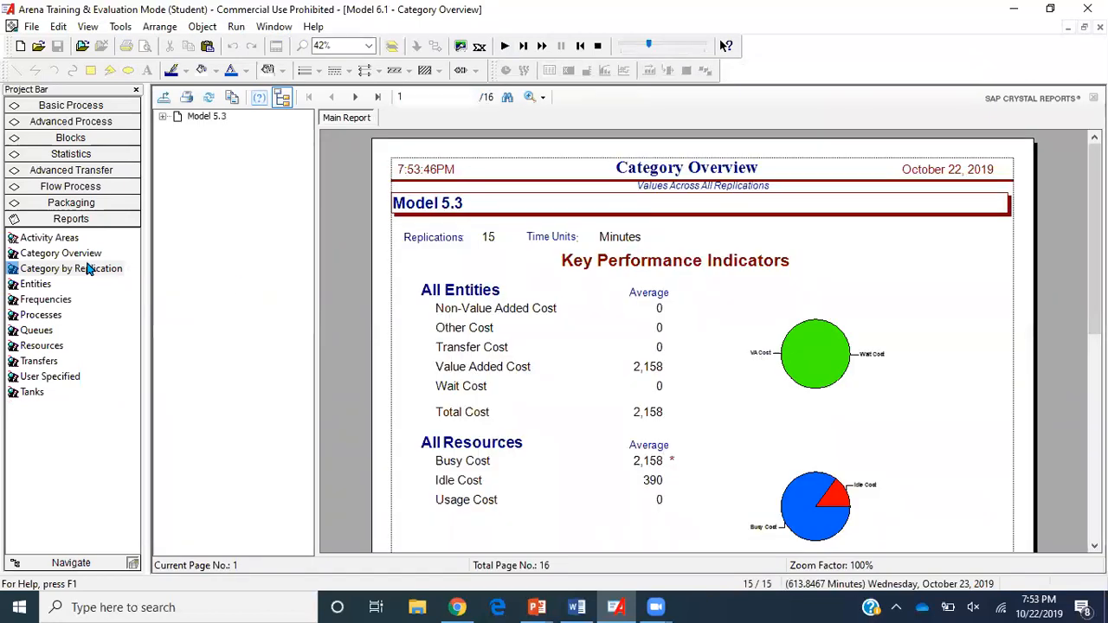
# Check the TotalCost_Halfwidth output of Replication 14 in the Category by Replication report.
pyautogui.click(88, 270)
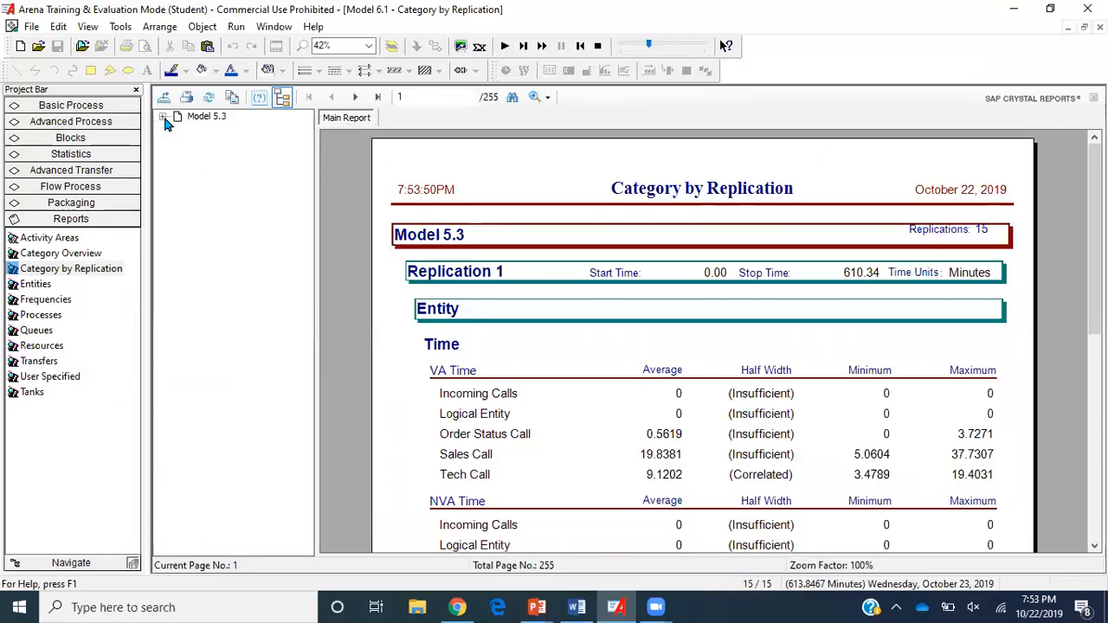
pyautogui.click(163, 117)
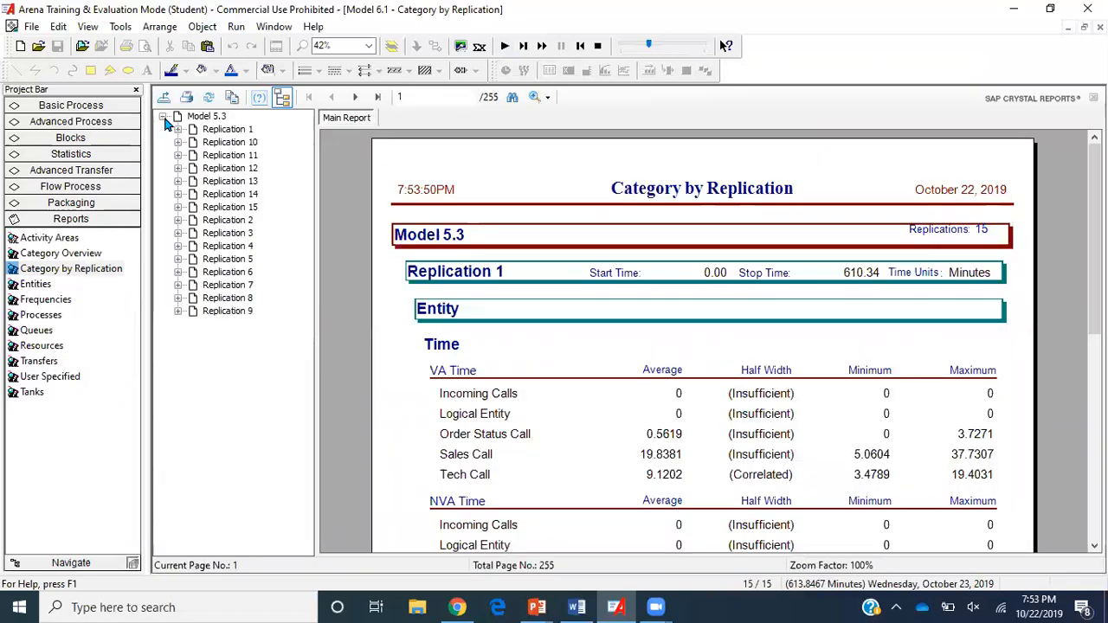
pyautogui.click(177, 195)
pyautogui.click(193, 259)
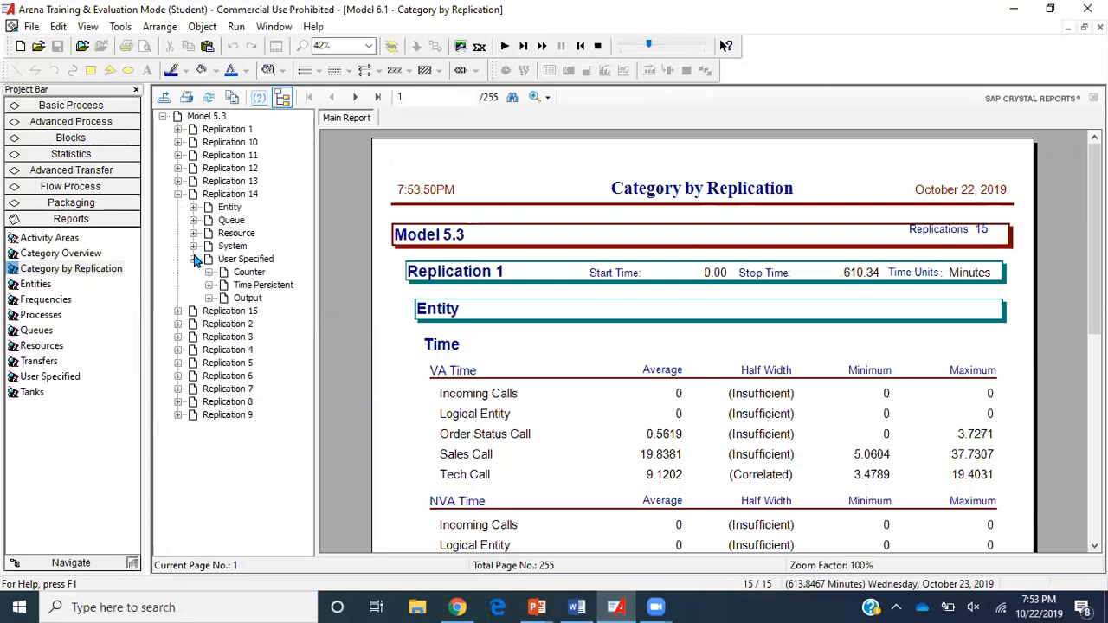
pyautogui.click(209, 298)
pyautogui.click(224, 311)
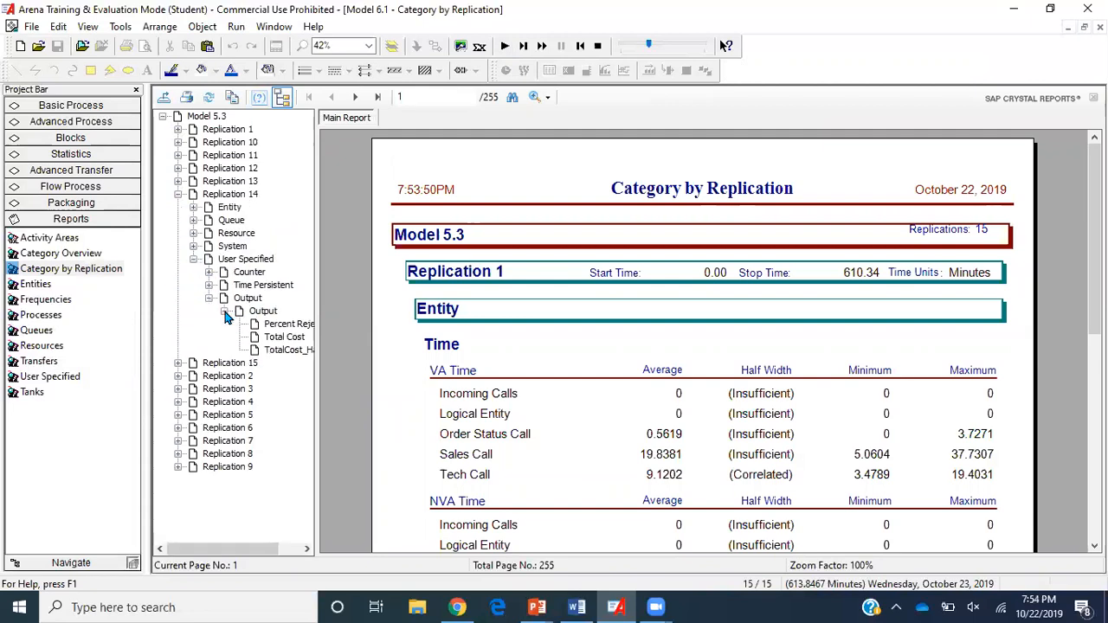
pyautogui.click(294, 349)
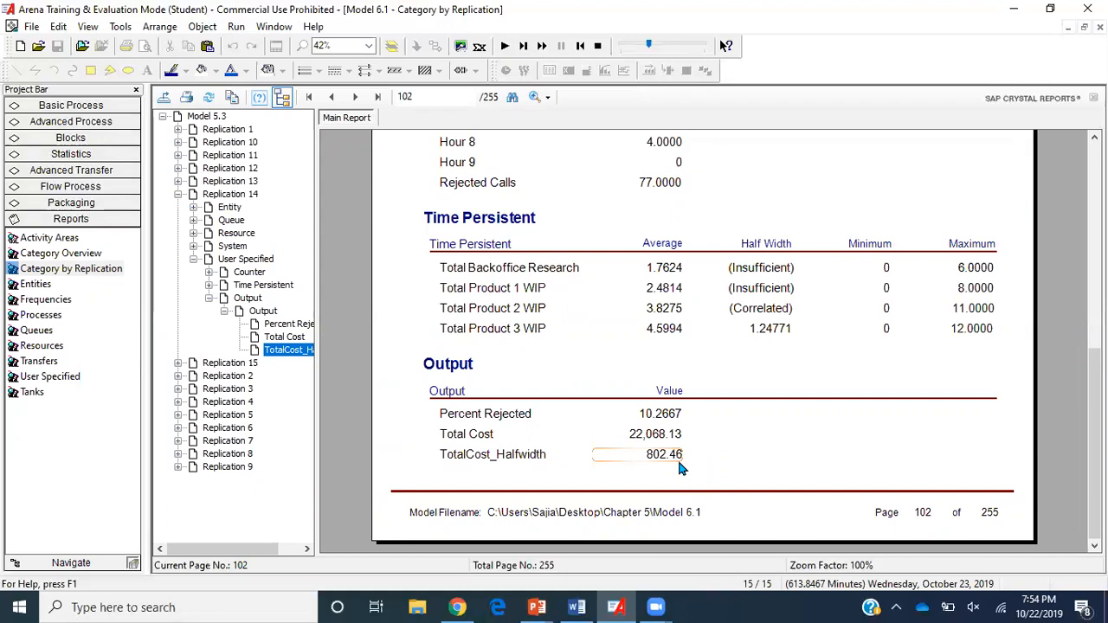
# Examine Replication 15's user-specified outputs for its TotalCost_Halfwidth value.
pyautogui.click(178, 363)
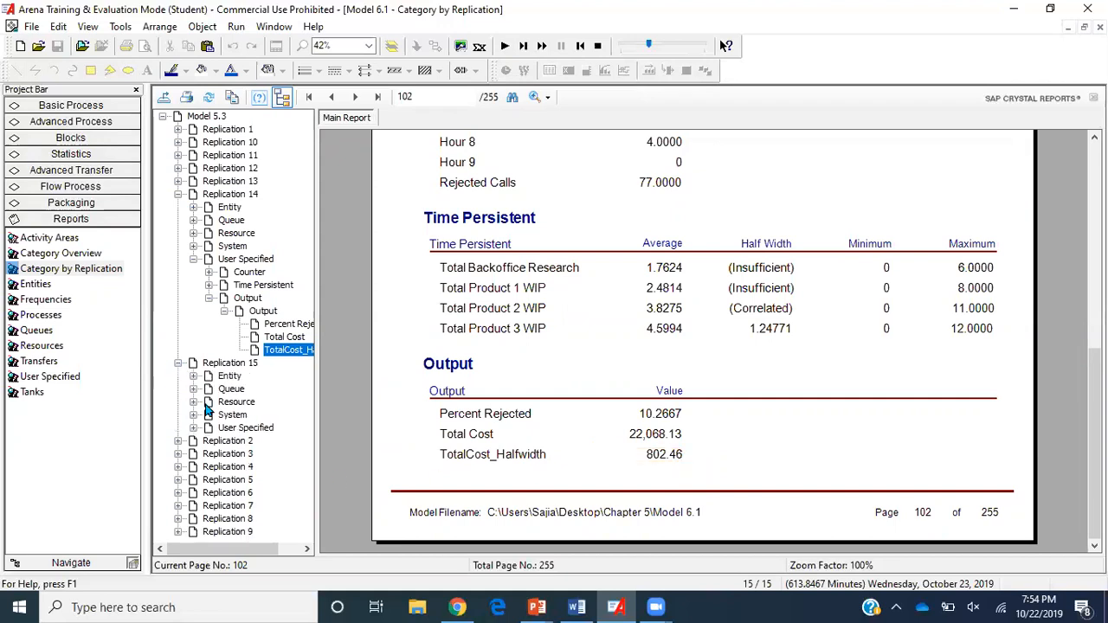
pyautogui.click(193, 428)
pyautogui.click(209, 466)
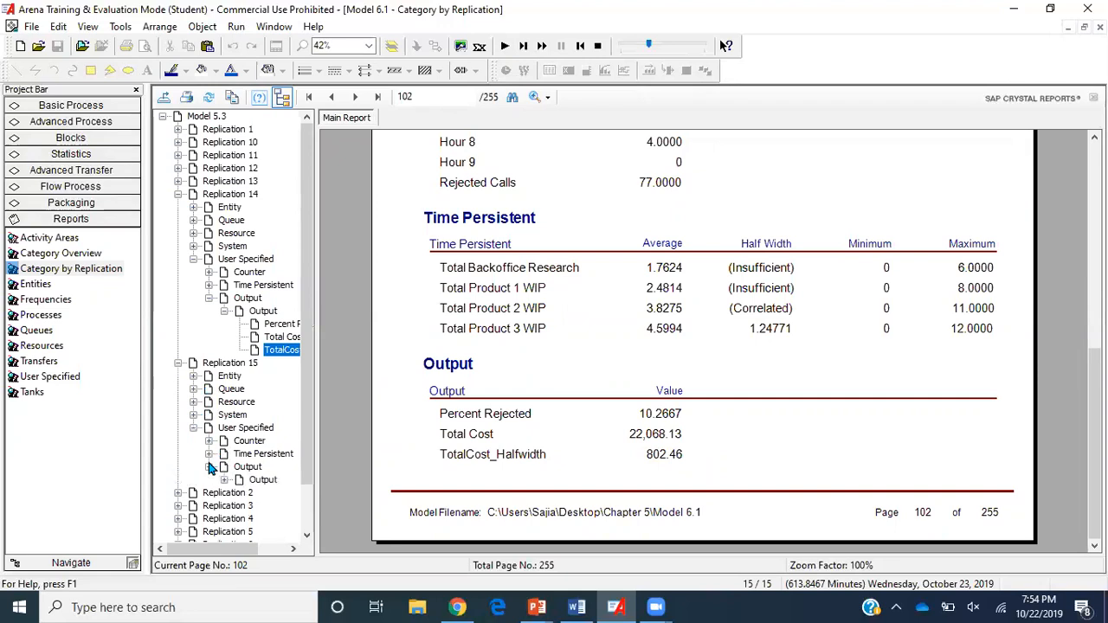
pyautogui.click(261, 480)
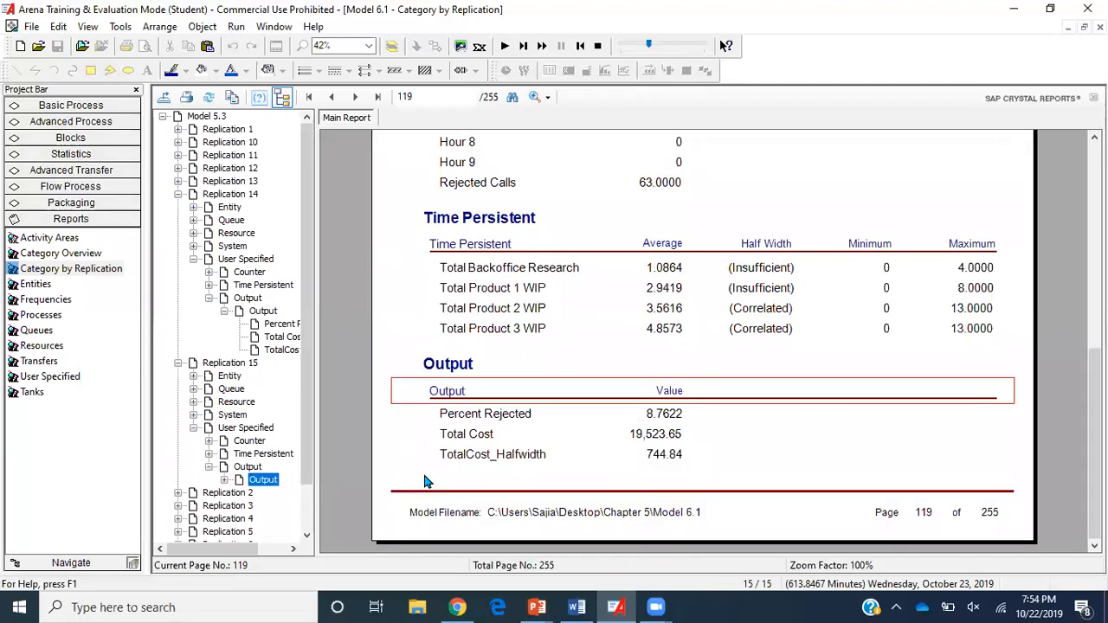
pyautogui.click(495, 463)
# End the simulation run and close its report, returning to the Sequential Sampling Logic flowchart with more room to view it.
pyautogui.click(598, 45)
pyautogui.click(1099, 27)
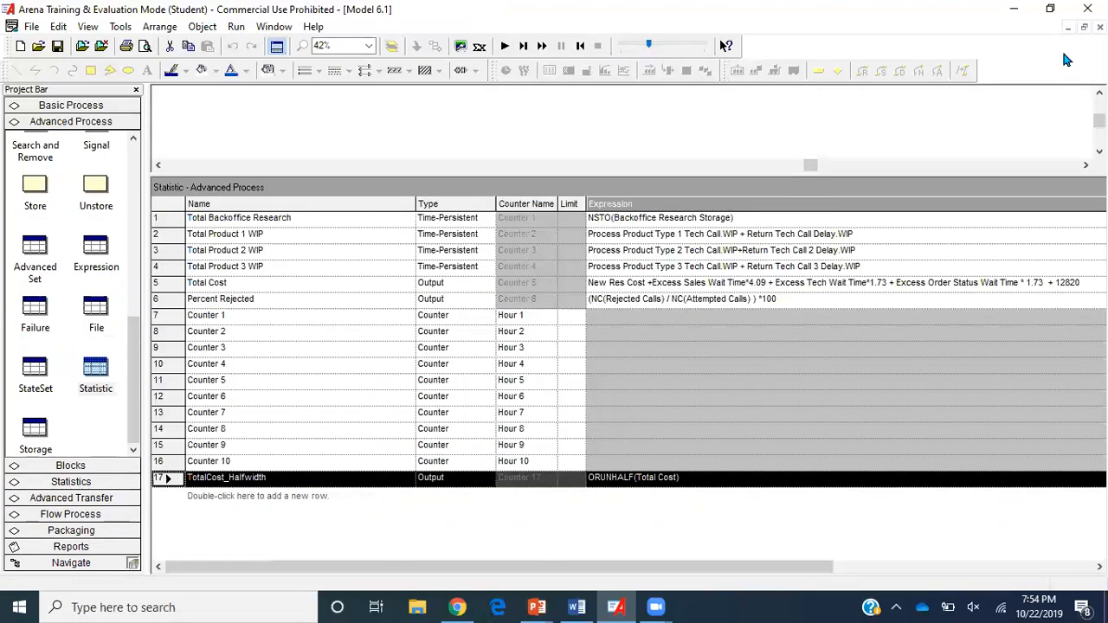
pyautogui.moveTo(813, 175); pyautogui.dragTo(813, 374)
pyautogui.click(787, 254)
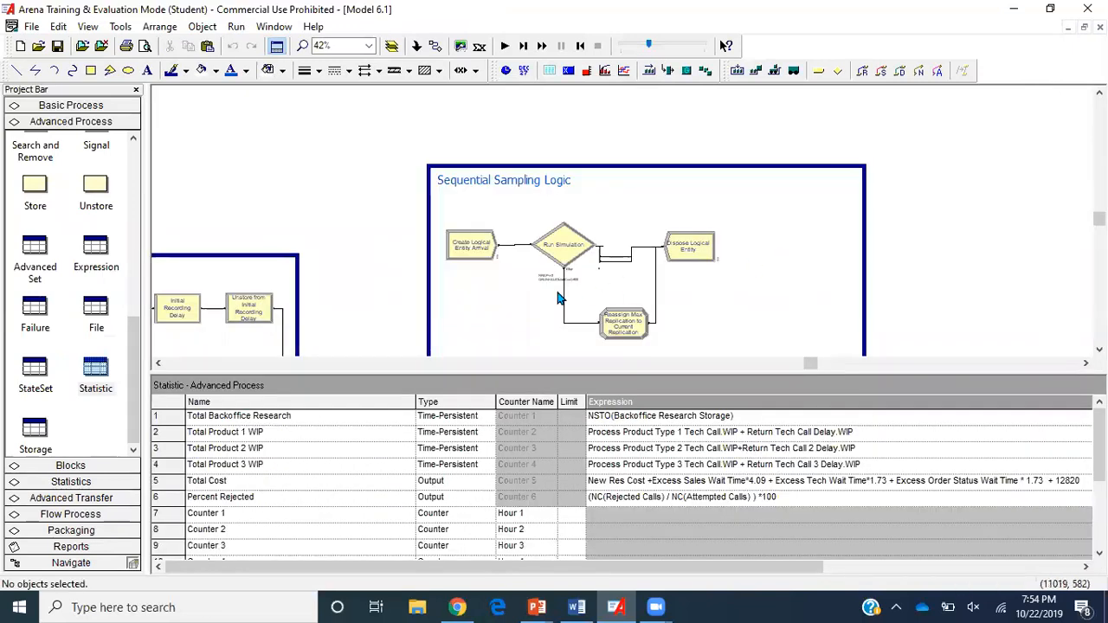
# Review the NREP and ORUNHALF(Total Cost) conditions of the Run Simulation Decide module.
pyautogui.scroll(3, 558, 295)
pyautogui.scroll(-3, 558, 295)
pyautogui.doubleClick(519, 139)
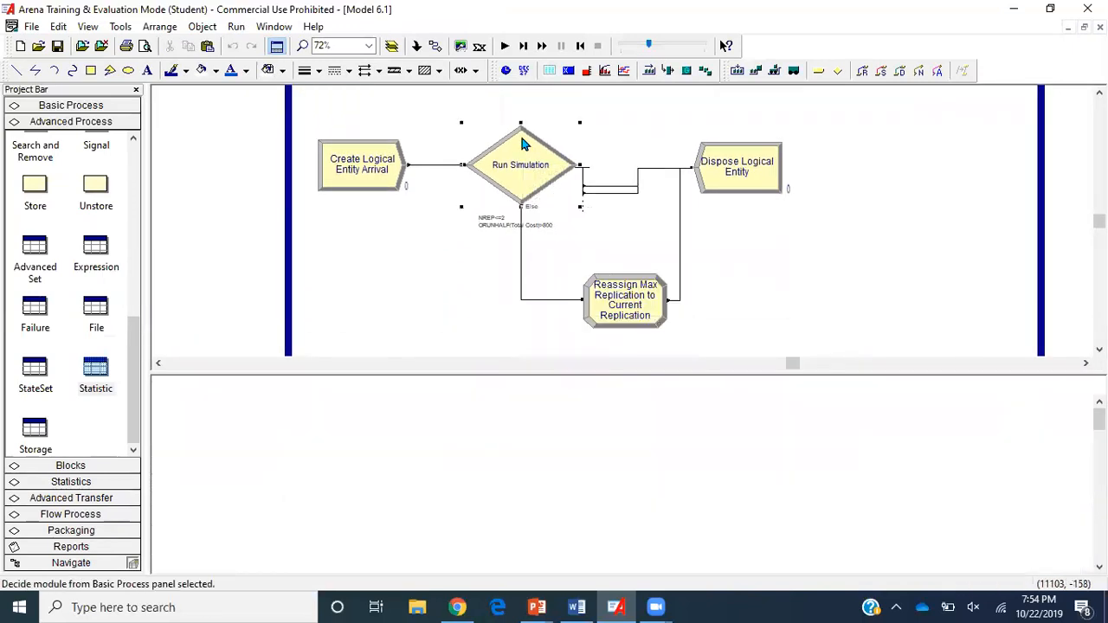
pyautogui.click(461, 295)
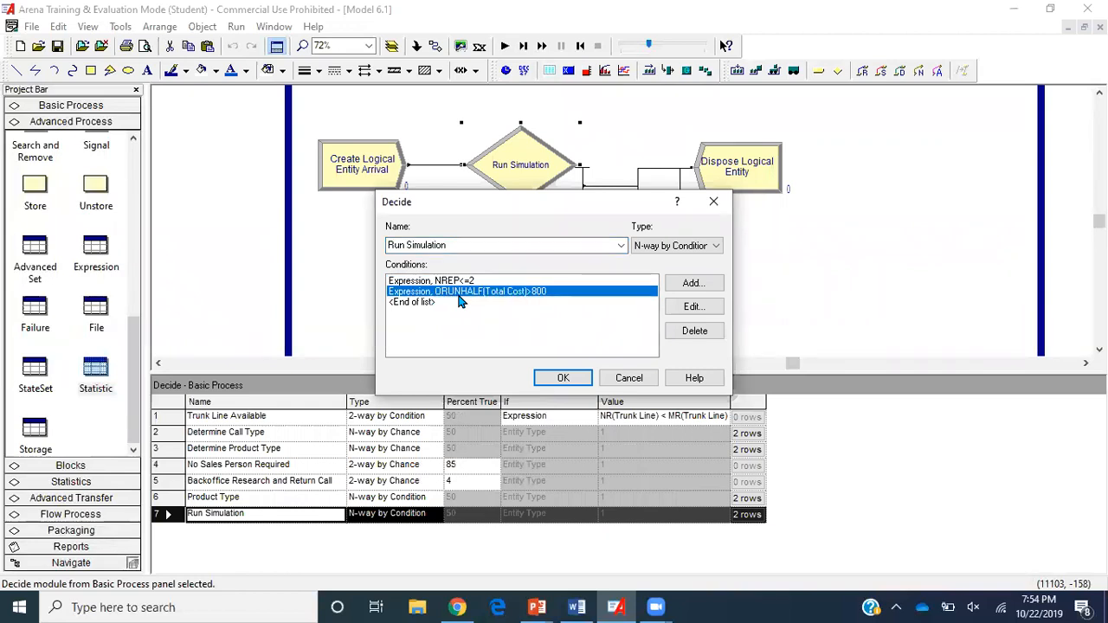
pyautogui.click(562, 377)
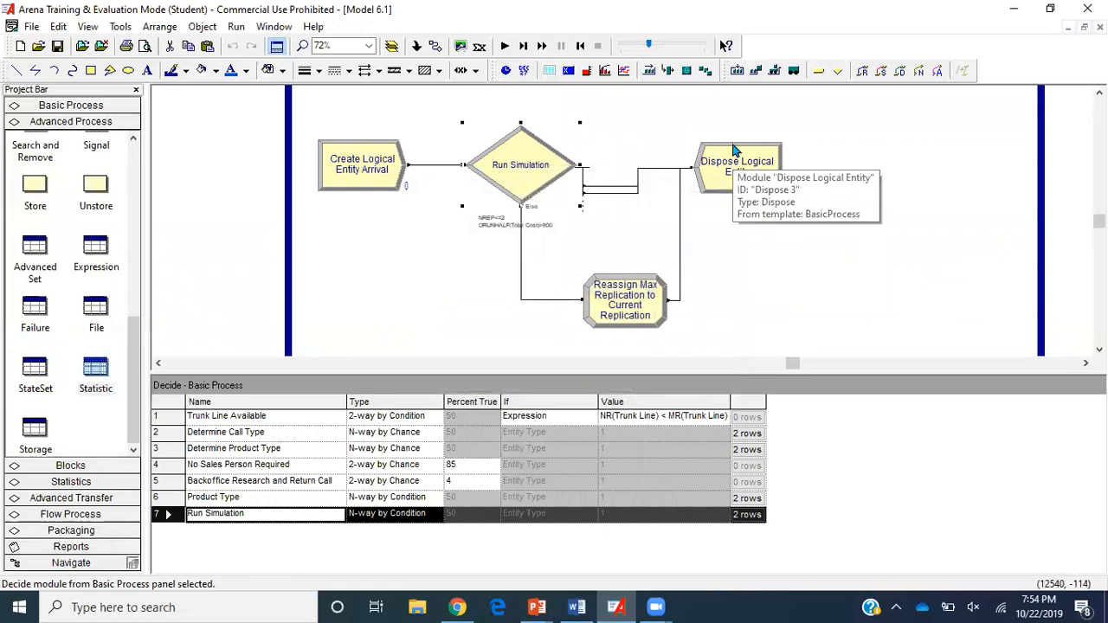
# Review the MREP assignment in the Reassign Max Replication to Current Replication module.
pyautogui.doubleClick(610, 296)
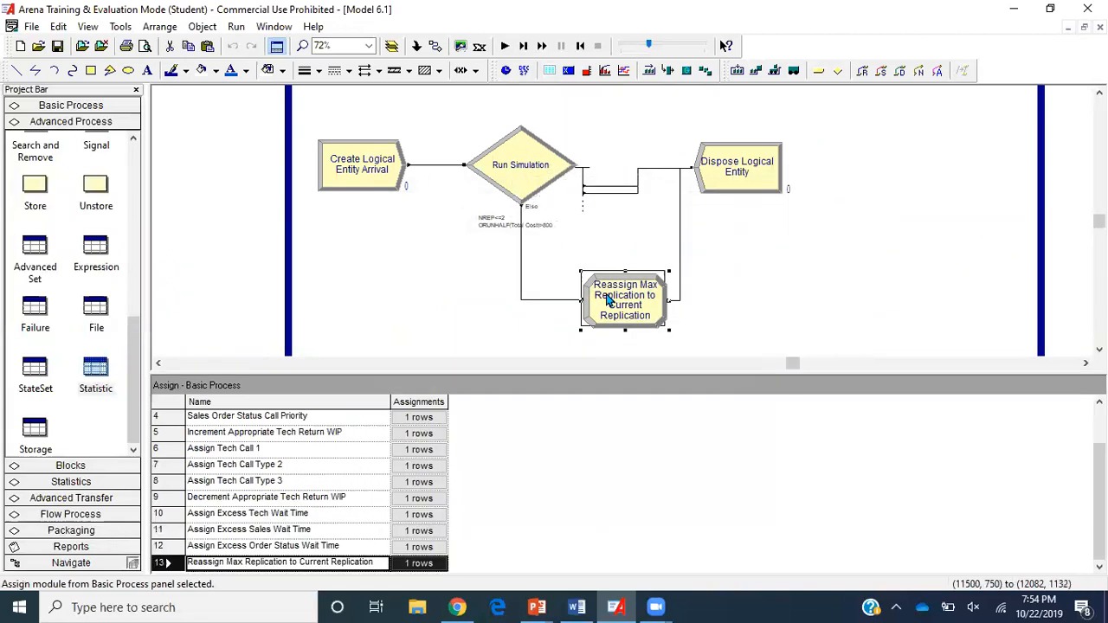
pyautogui.click(742, 314)
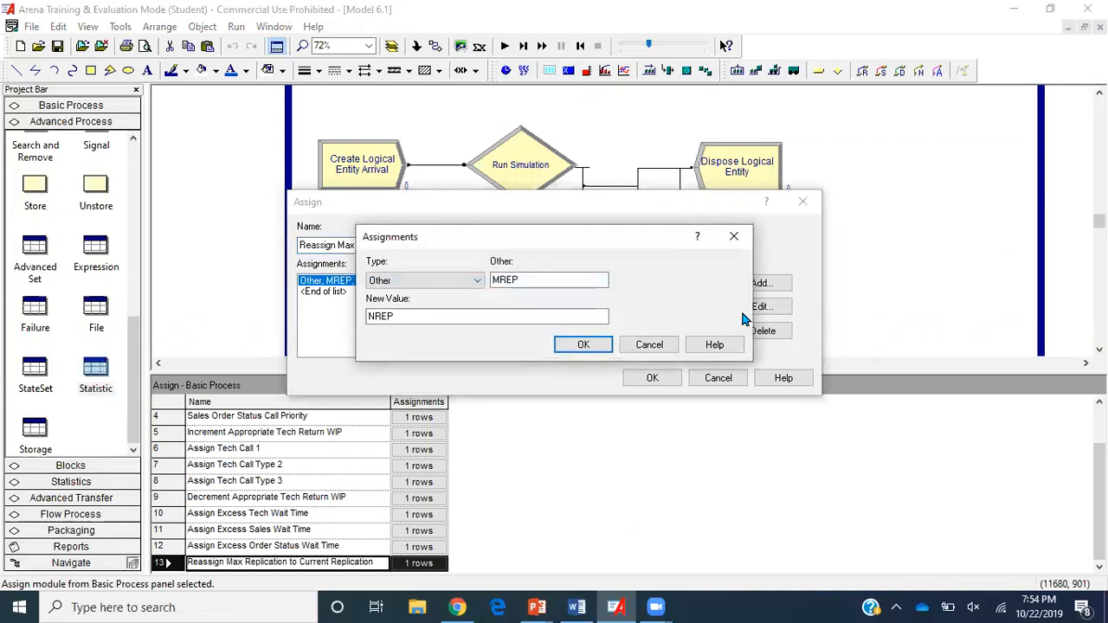
pyautogui.click(584, 345)
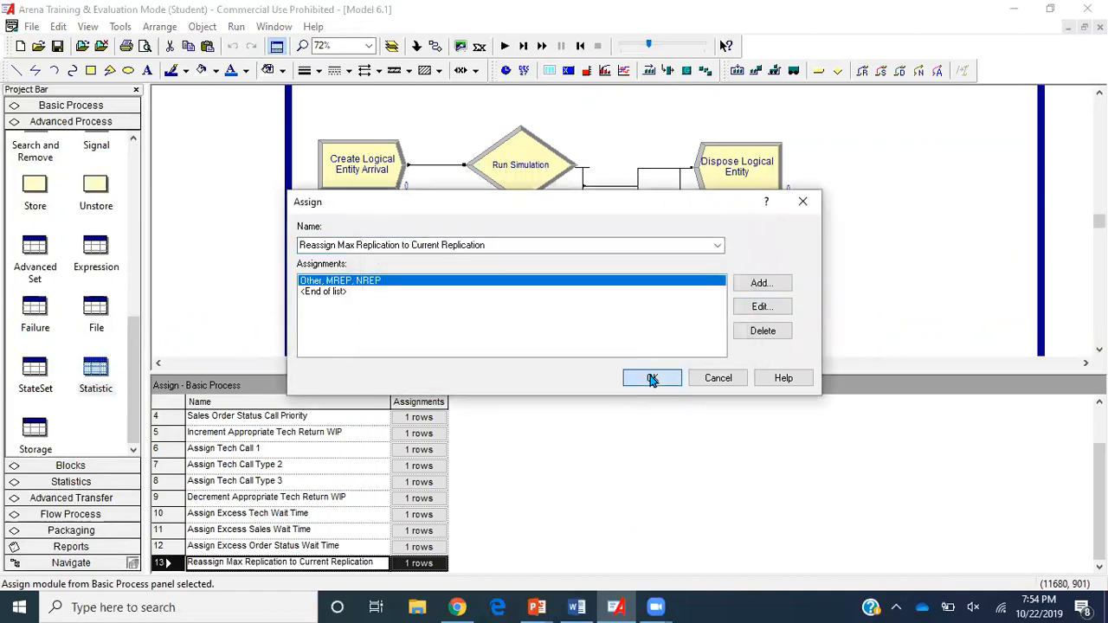
pyautogui.click(651, 380)
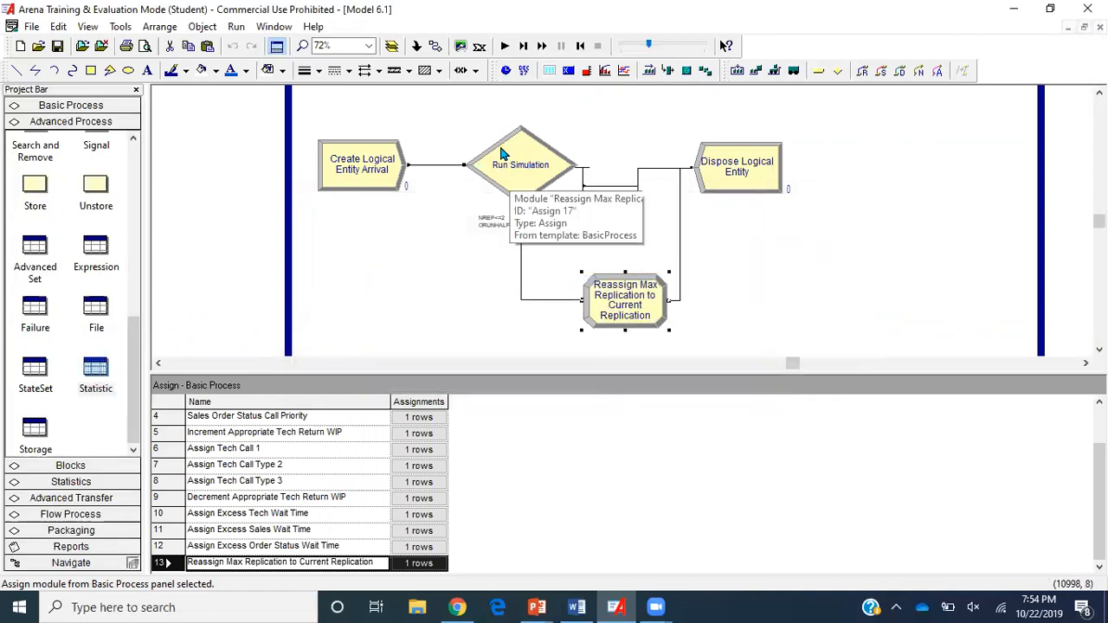
# Recheck the Run Simulation module's condition list and enlarge the flowchart area above the spreadsheet.
pyautogui.doubleClick(511, 160)
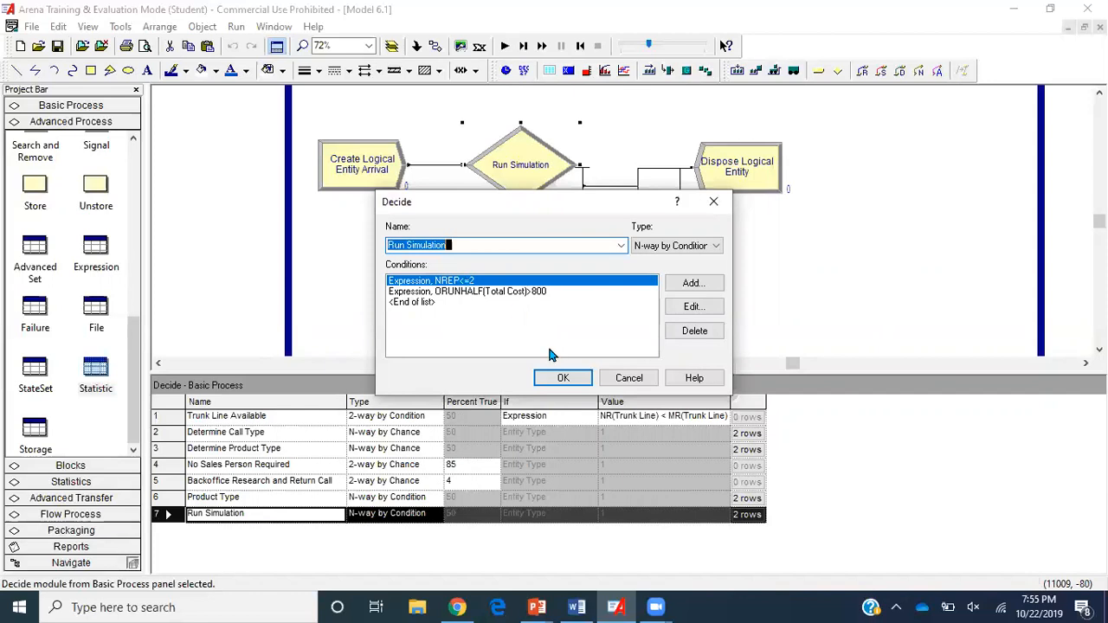
pyautogui.click(563, 377)
pyautogui.moveTo(568, 371); pyautogui.dragTo(730, 487)
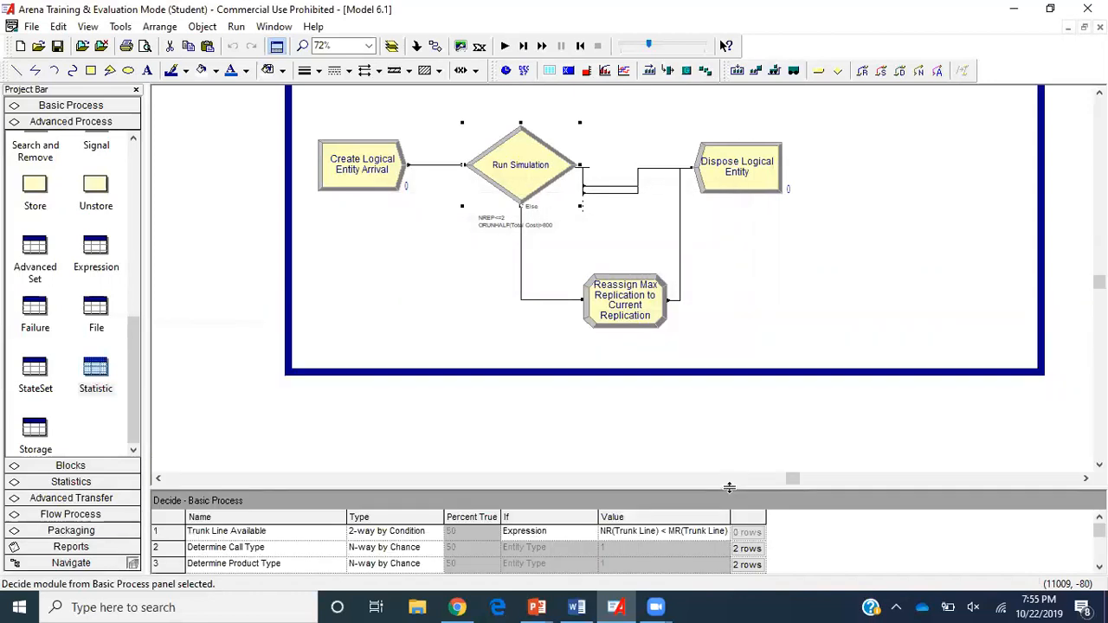
# Save the model and view the Sequential Sampling Logic alongside the neighbouring logic sections.
pyautogui.press('-')
pyautogui.click(957, 256)
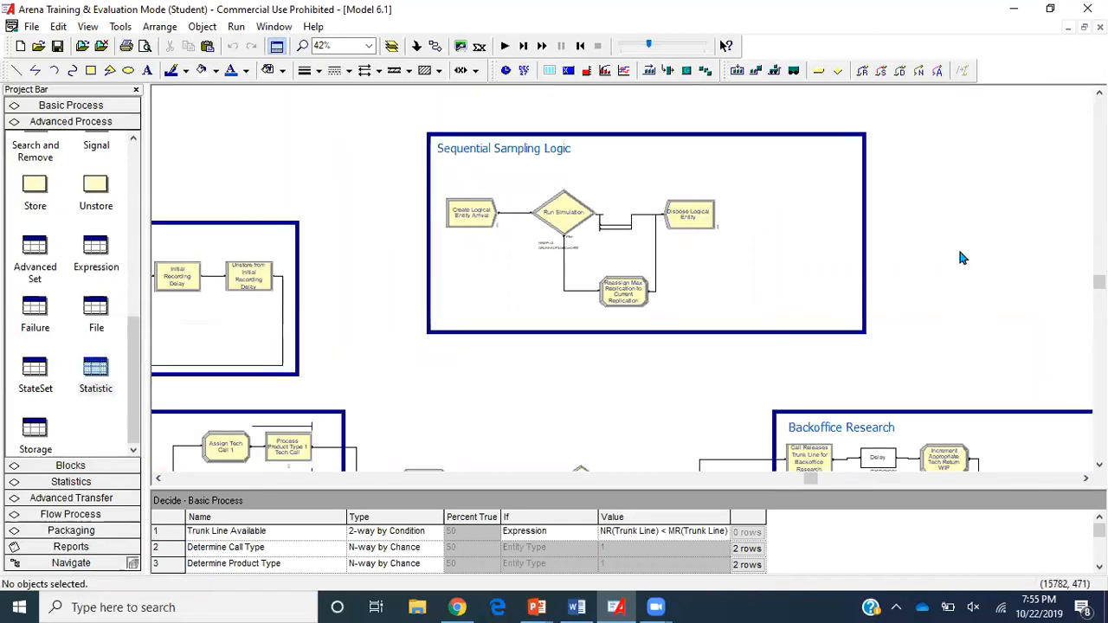
pyautogui.scroll(-1, 468, 367)
pyautogui.scroll(-1, 467, 367)
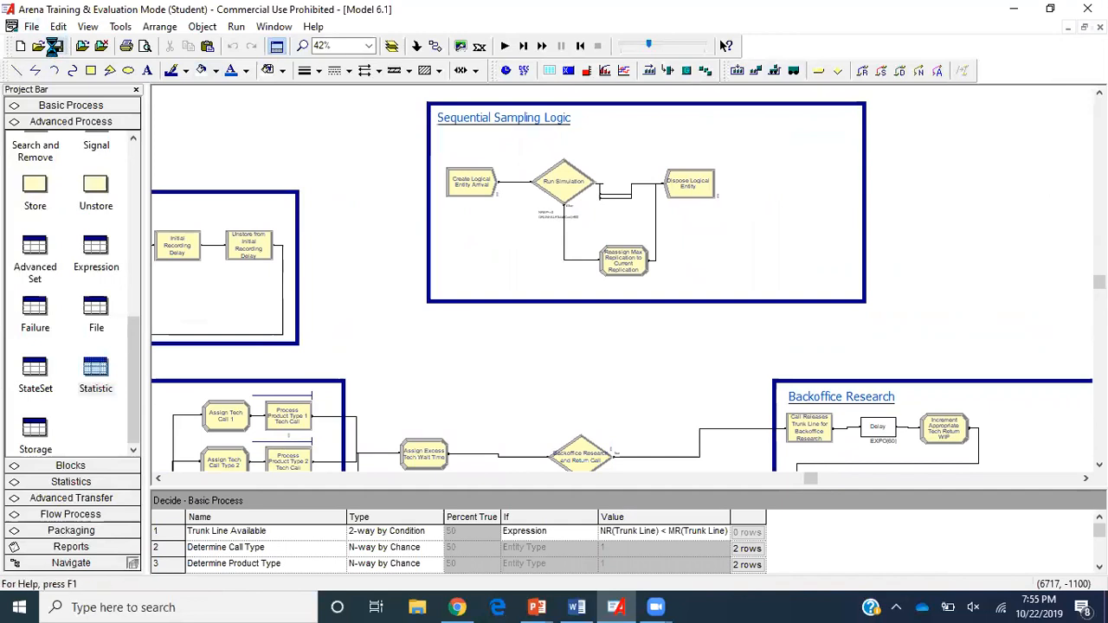
pyautogui.keyDown('ctrl'); pyautogui.scroll(-2, 353, 264); pyautogui.keyUp('ctrl')
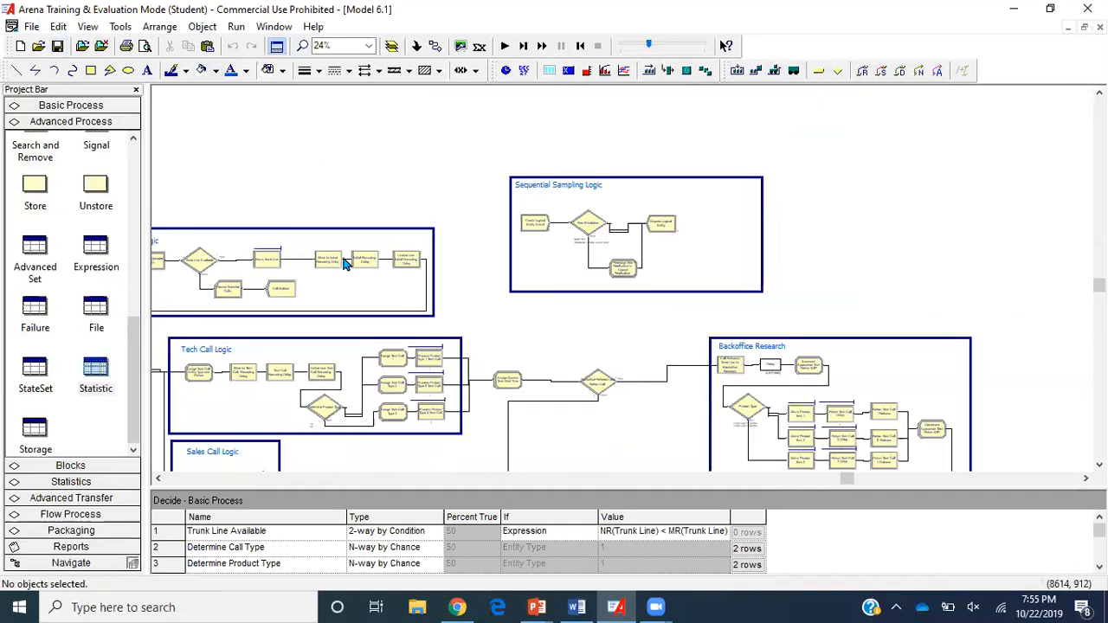
# Switch to the Chapter_06 presentation in PowerPoint.
pyautogui.click(546, 606)
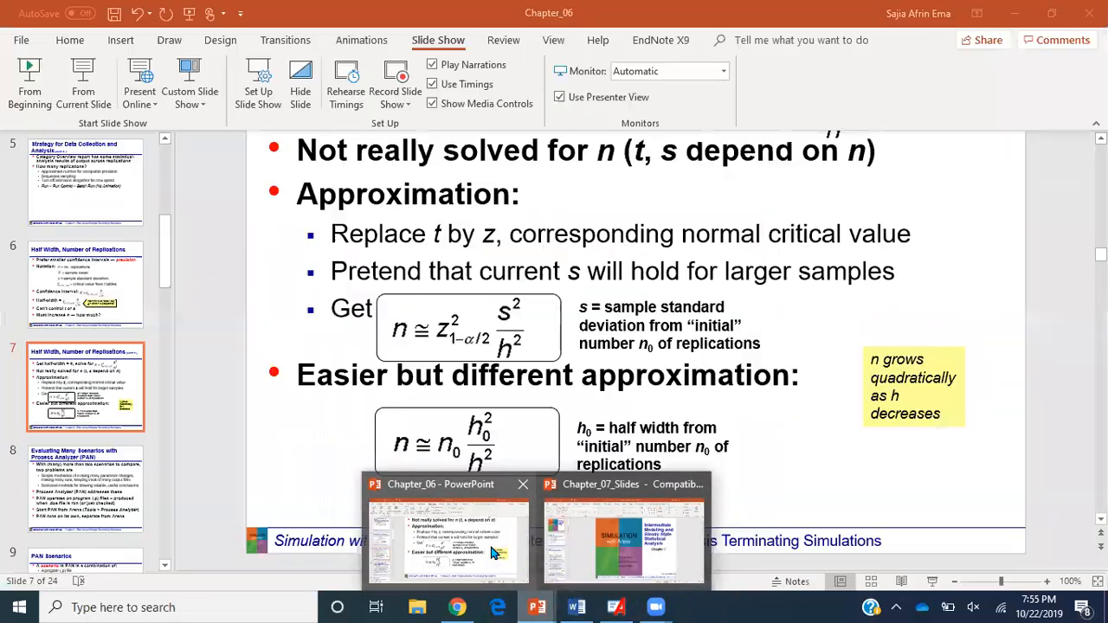
pyautogui.click(491, 552)
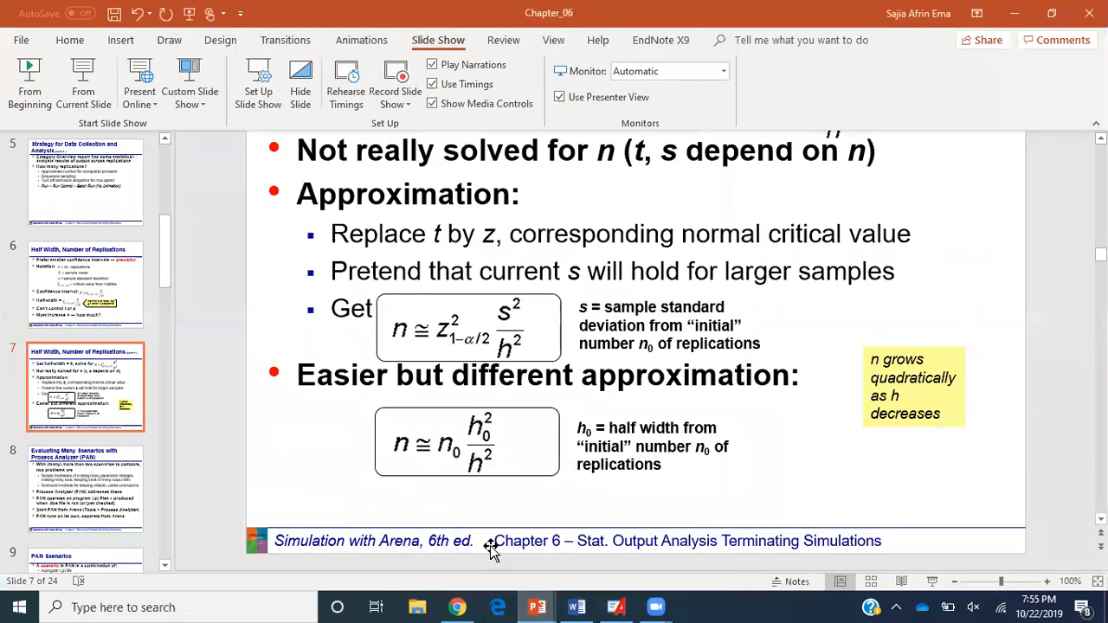
# Present the slides from the second half-width and number of replications slide and advance to the Process Analyzer (PAN) slide.
pyautogui.click(98, 86)
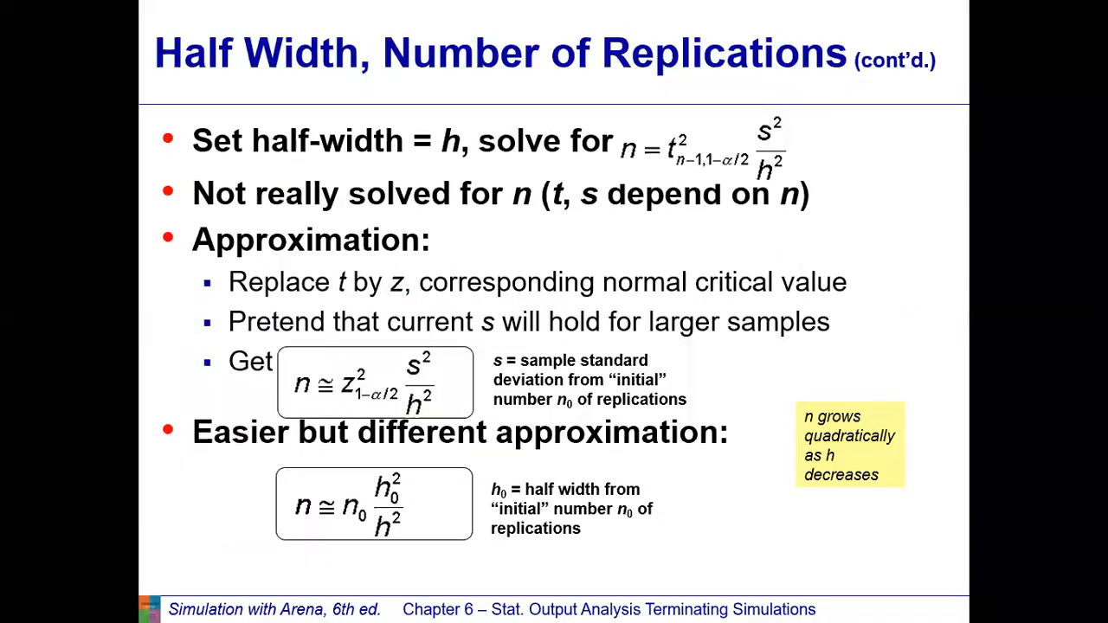
pyautogui.press('Right')
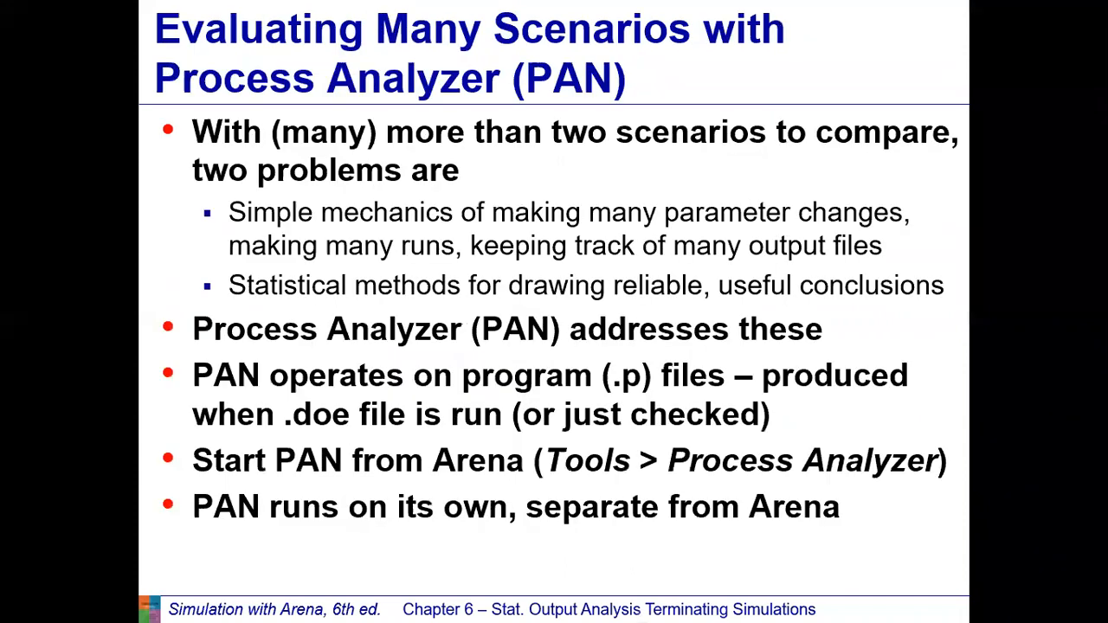
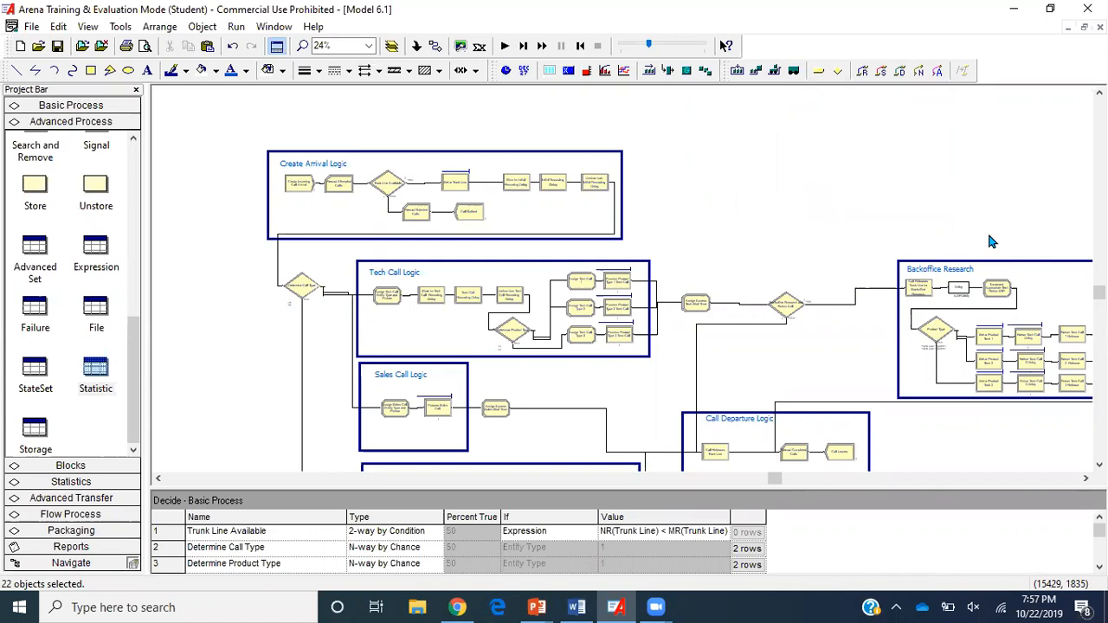
# Save a copy of the call center model as Model 6.2 inside the Model 6.2 folder in Chapter 5.
pyautogui.click(31, 26)
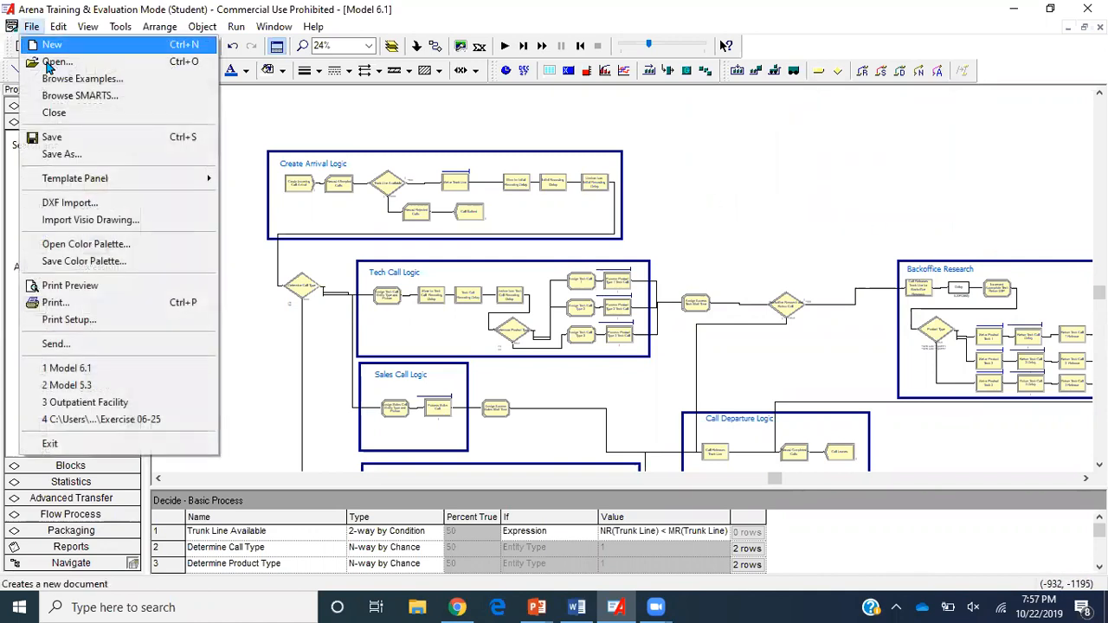
pyautogui.click(61, 154)
pyautogui.click(505, 394)
pyautogui.press('BackSpace')
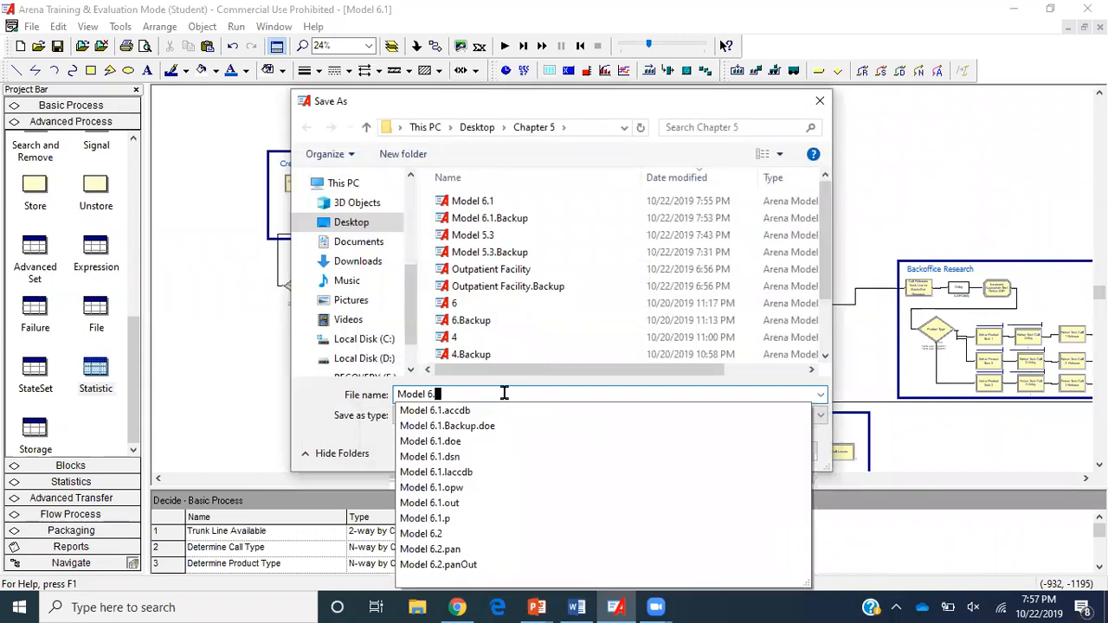
pyautogui.write('2')
pyautogui.press('Return')
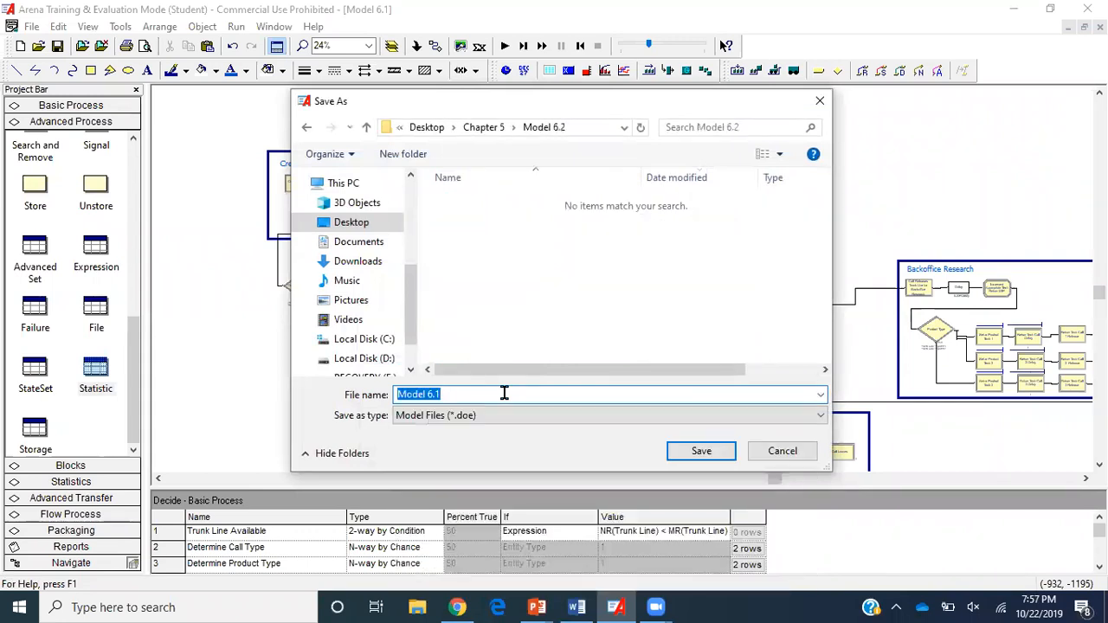
pyautogui.click(504, 394)
pyautogui.press('BackSpace')
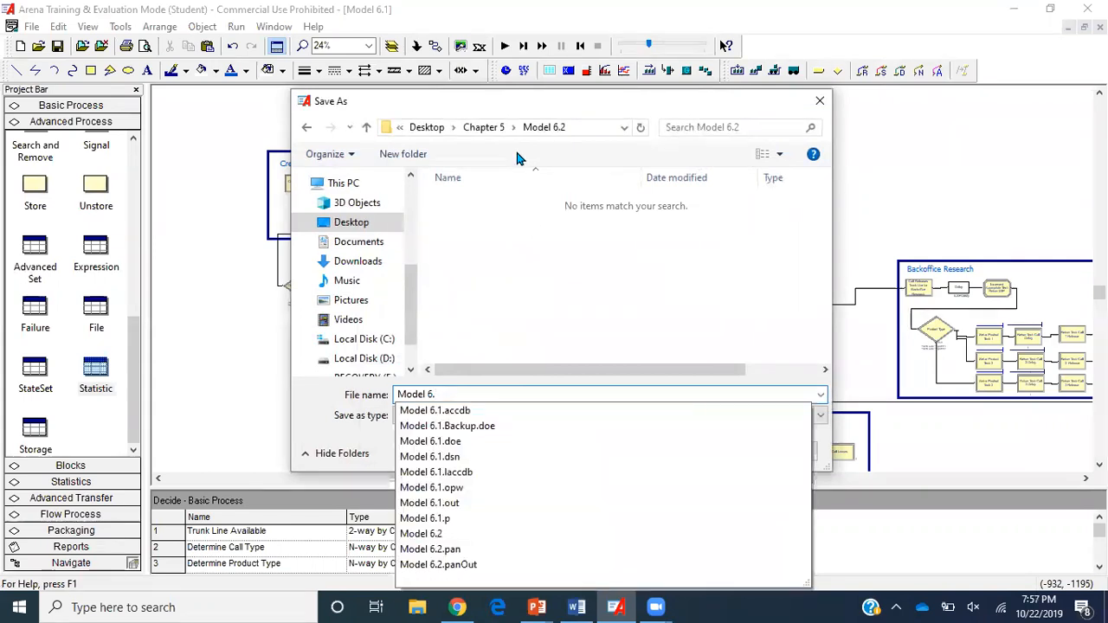
pyautogui.write('2')
pyautogui.press('Return')
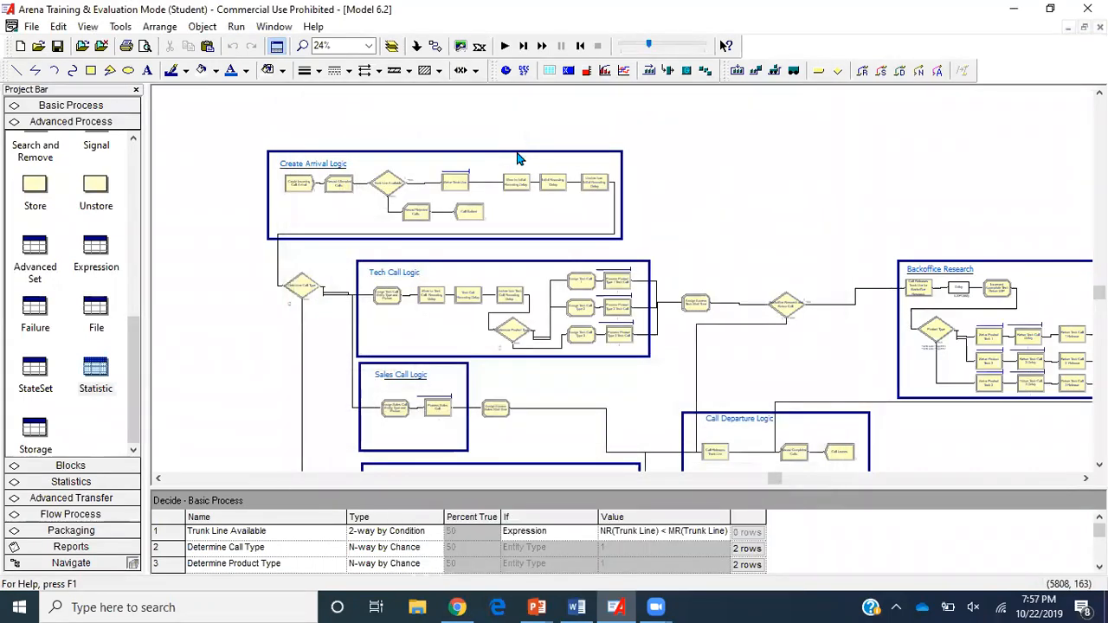
# Set the number of replications to 10 in the run setup.
pyautogui.click(237, 27)
pyautogui.click(253, 43)
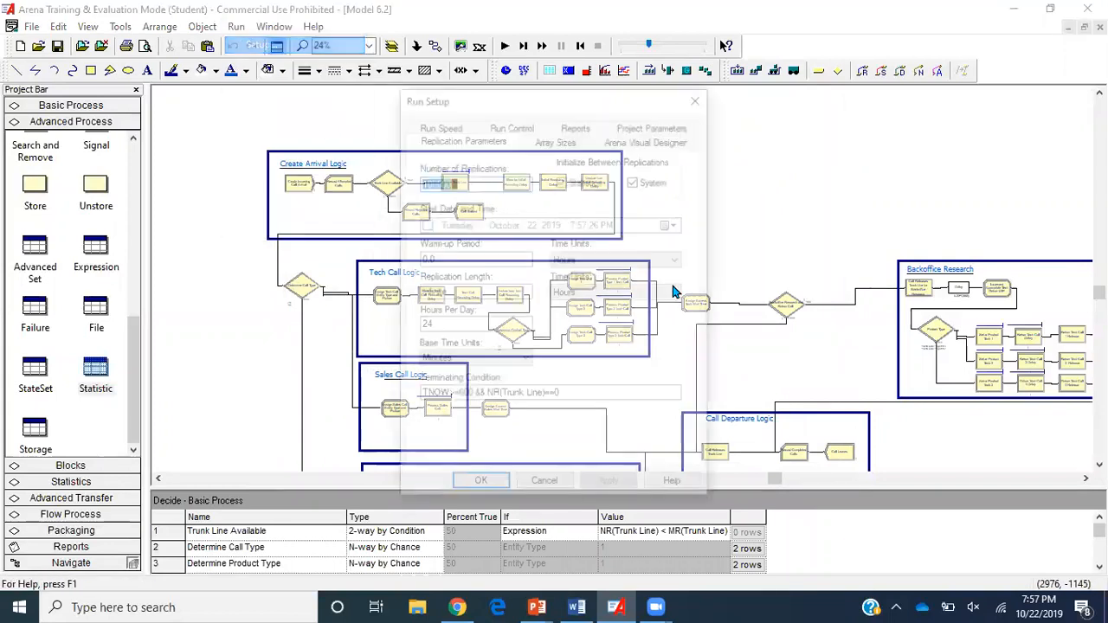
pyautogui.write('10')
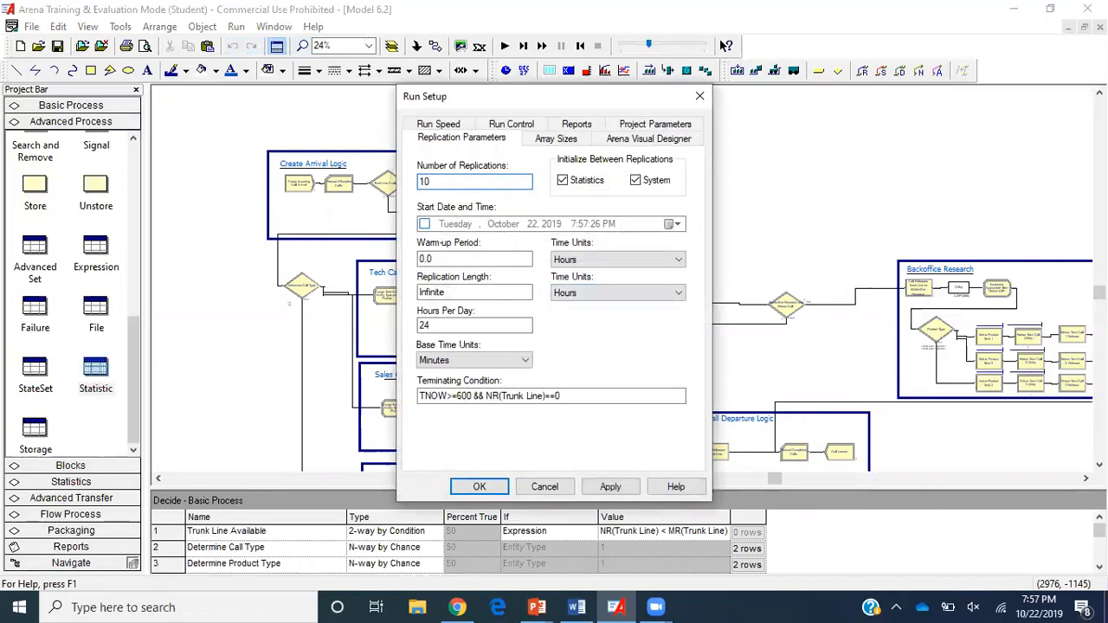
pyautogui.click(480, 487)
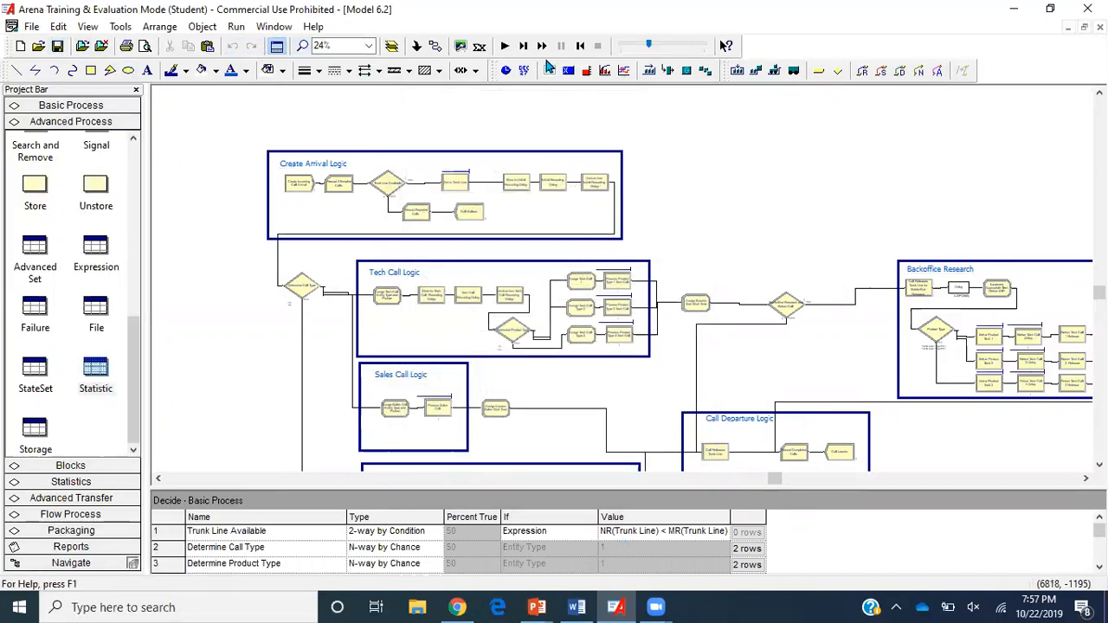
# Fast-forward the simulation to completion, decline viewing the results, and end the run.
pyautogui.click(542, 45)
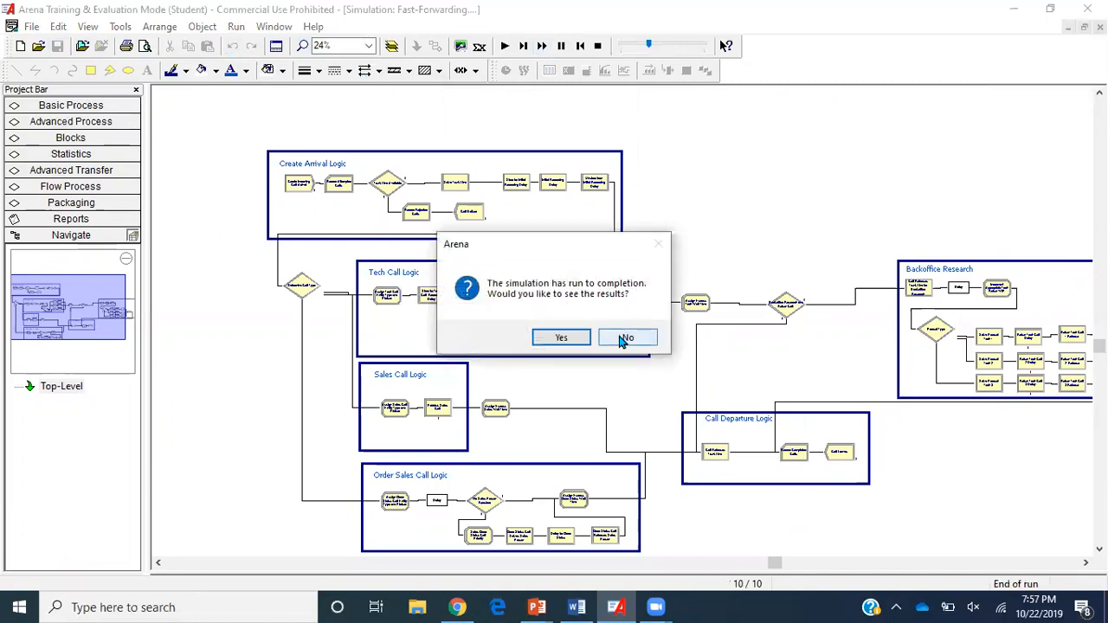
pyautogui.click(625, 338)
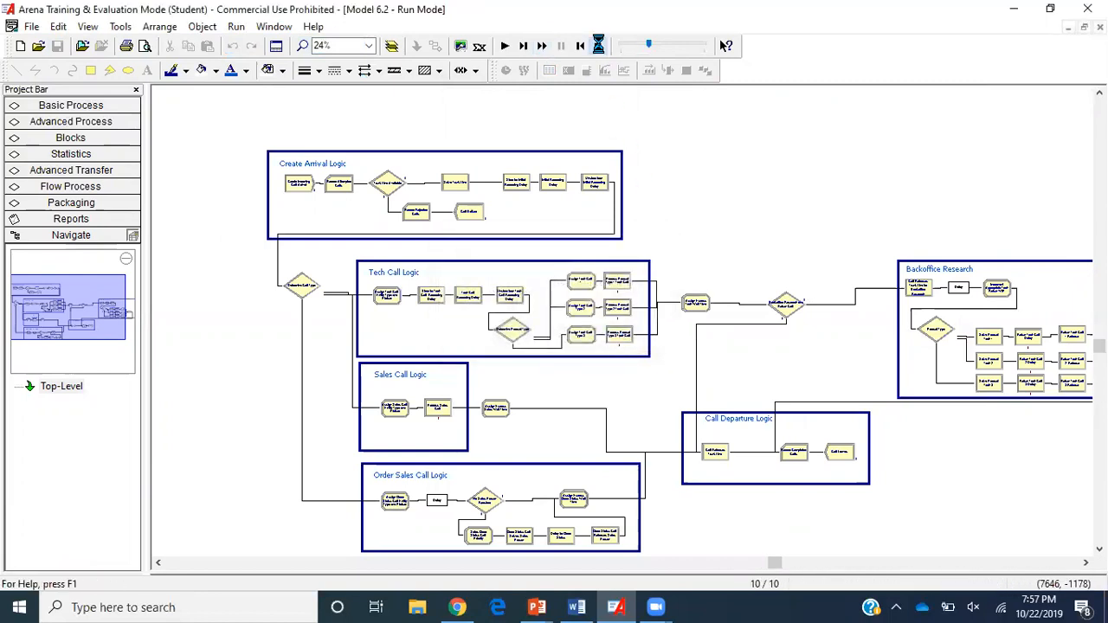
pyautogui.click(599, 46)
pyautogui.click(750, 234)
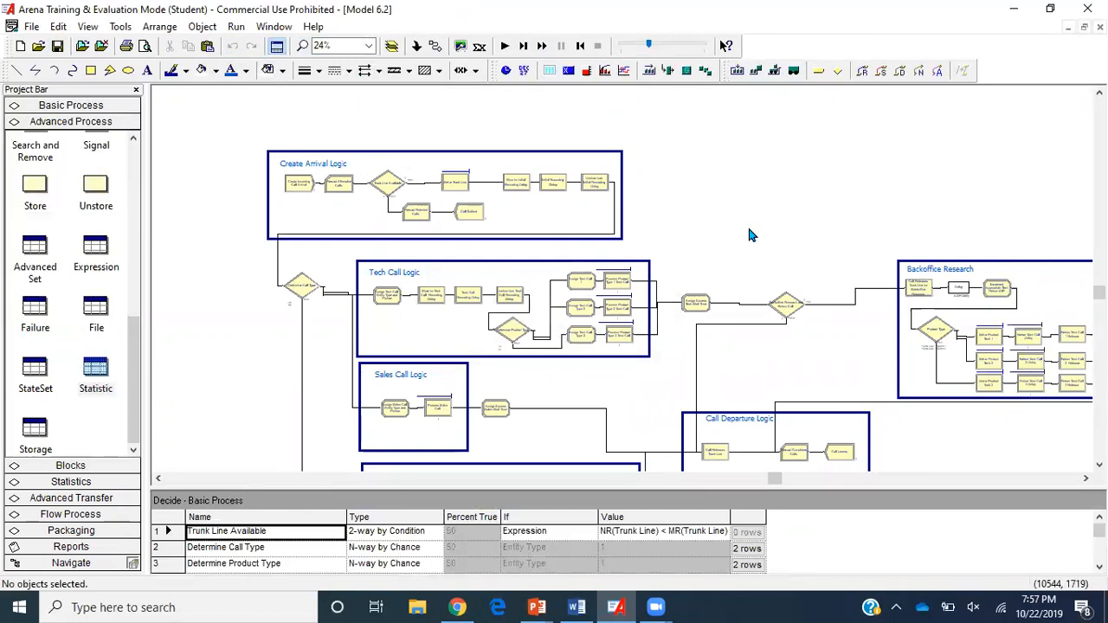
# Launch Process Analyzer from Arena and create a new project.
pyautogui.scroll(-2, 750, 235)
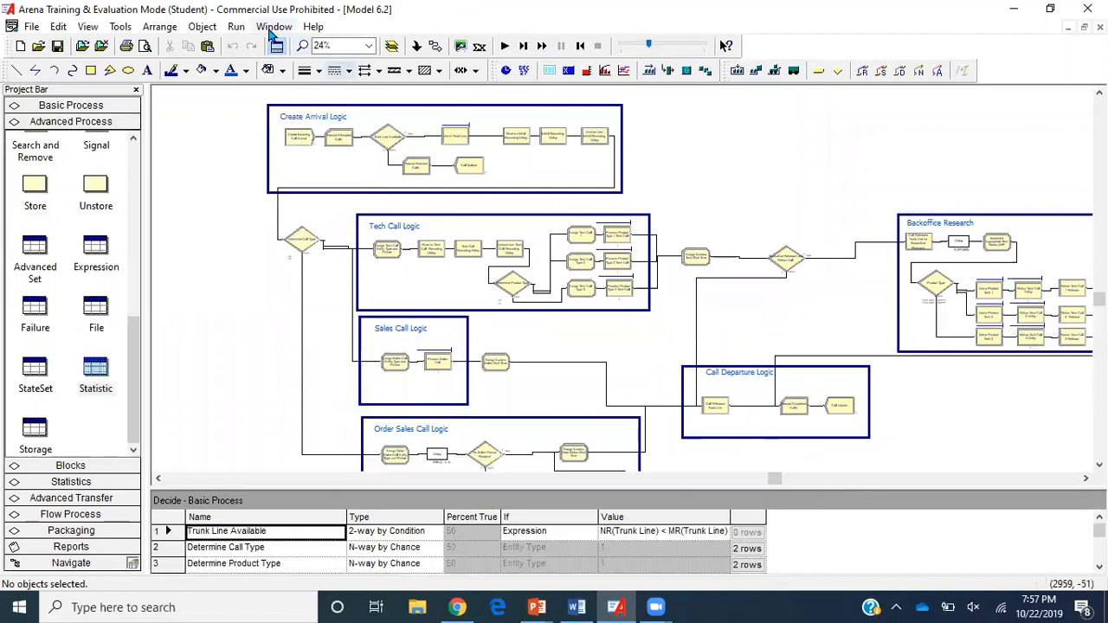
pyautogui.click(124, 28)
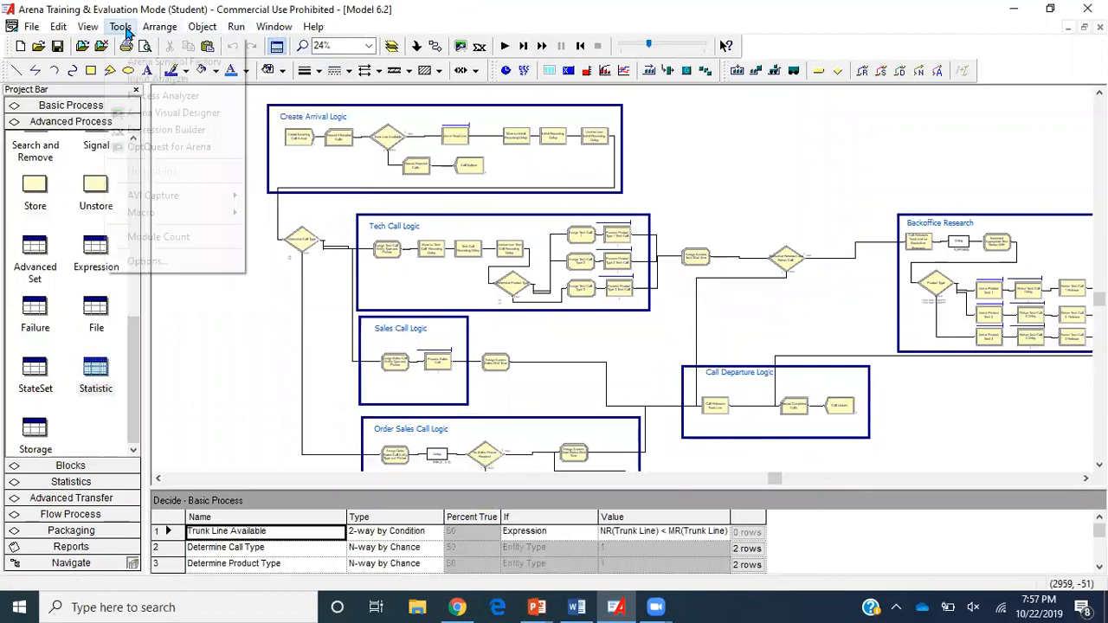
pyautogui.click(148, 95)
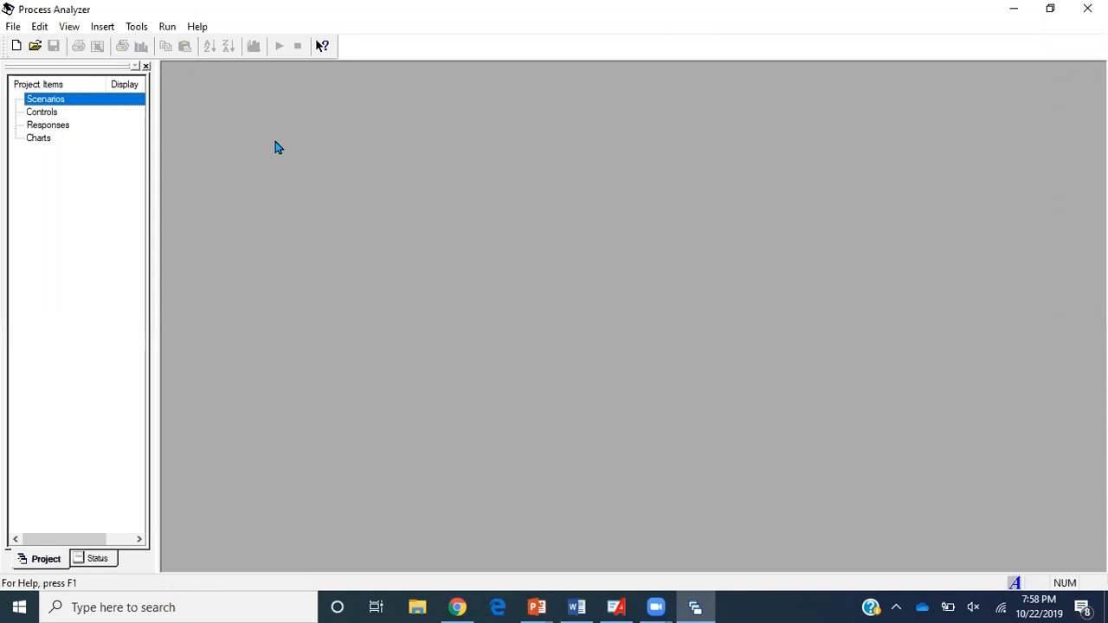
pyautogui.click(9, 28)
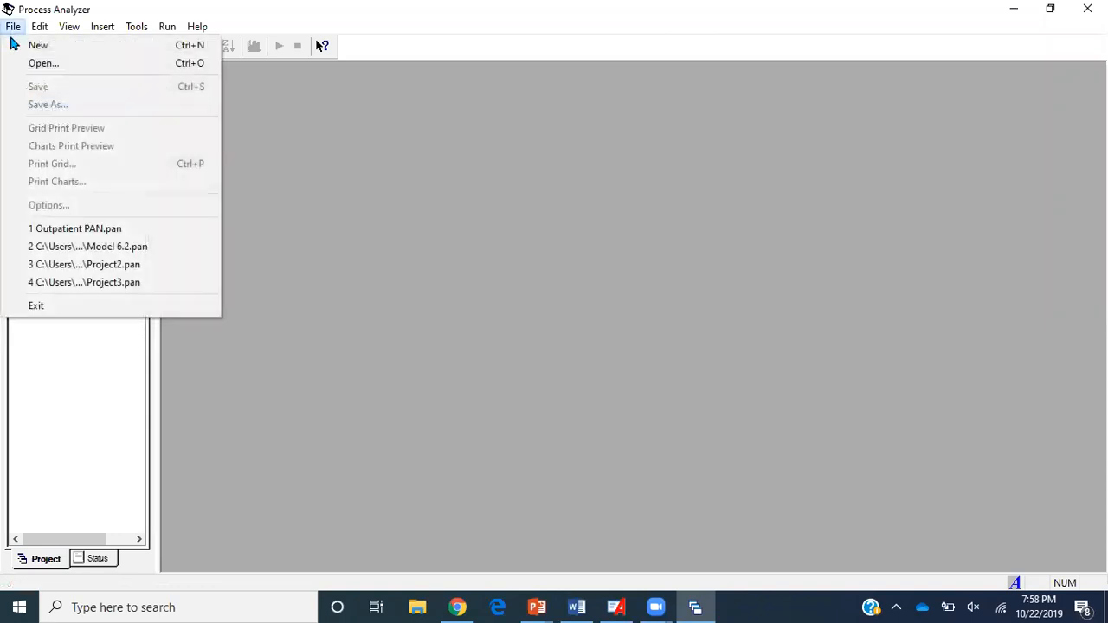
pyautogui.click(19, 52)
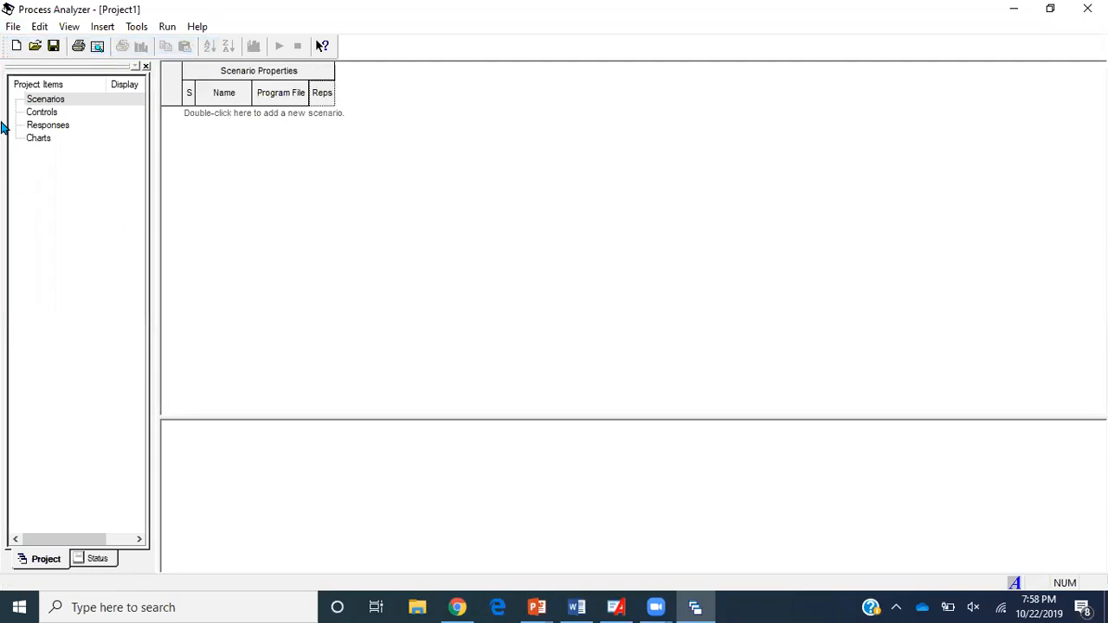
# Save the new Process Analyzer project as Model 6 in the Chapter 5 folder.
pyautogui.click(14, 29)
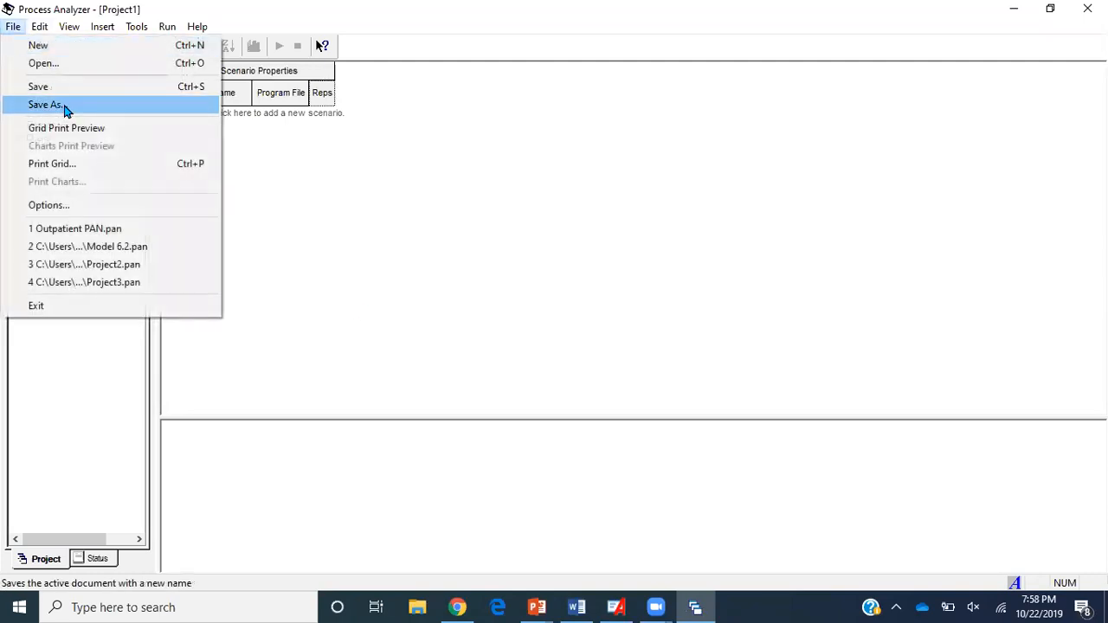
pyautogui.click(62, 104)
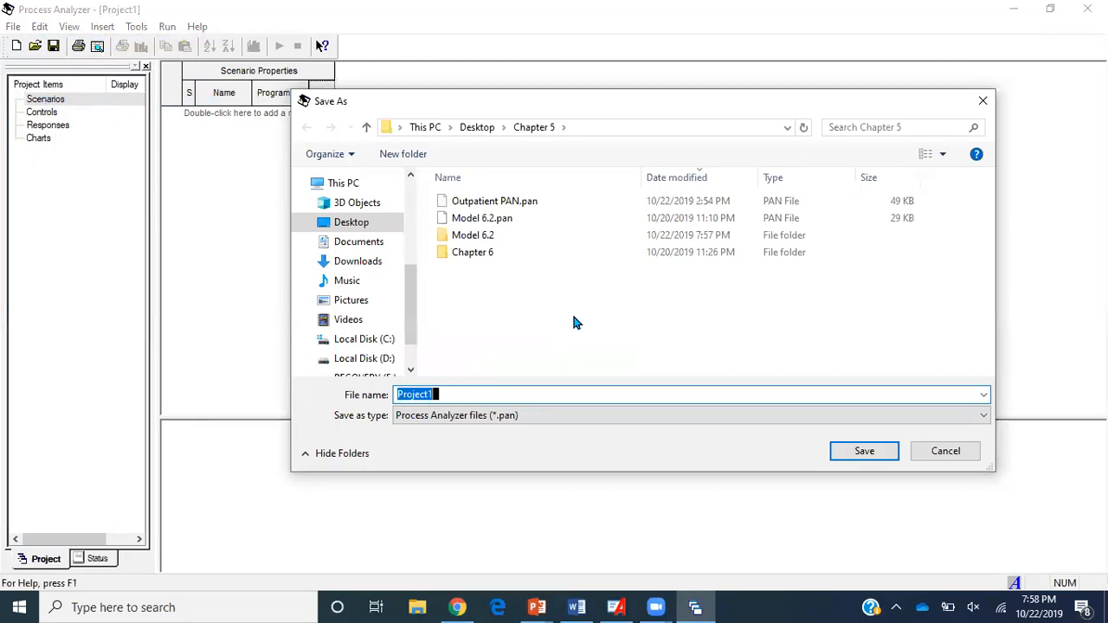
pyautogui.write('Model')
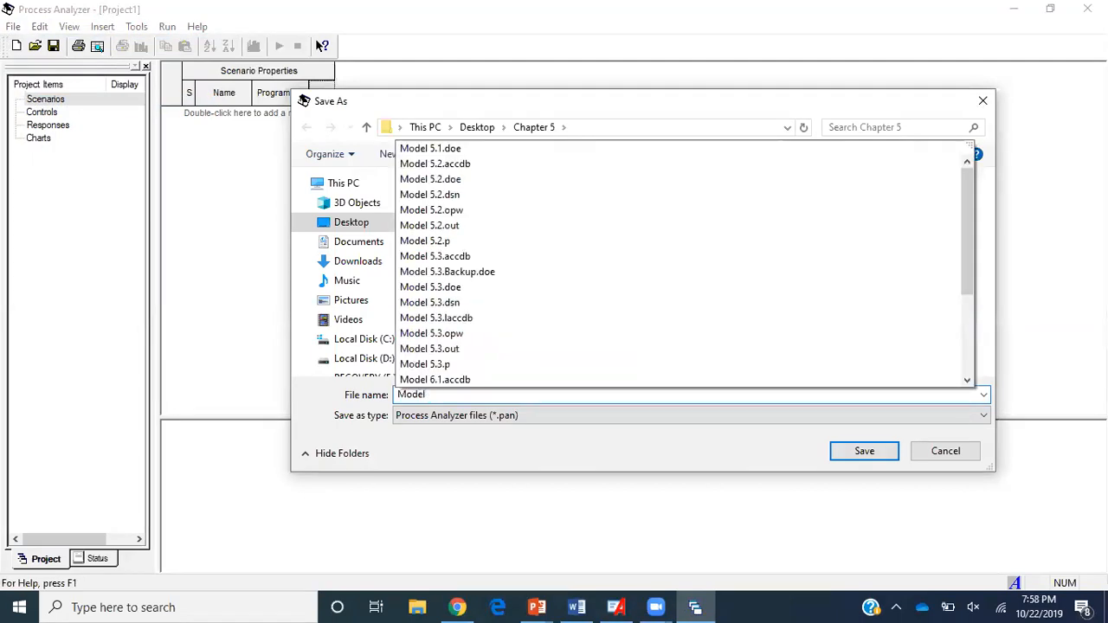
pyautogui.write(' 6')
pyautogui.press('Return')
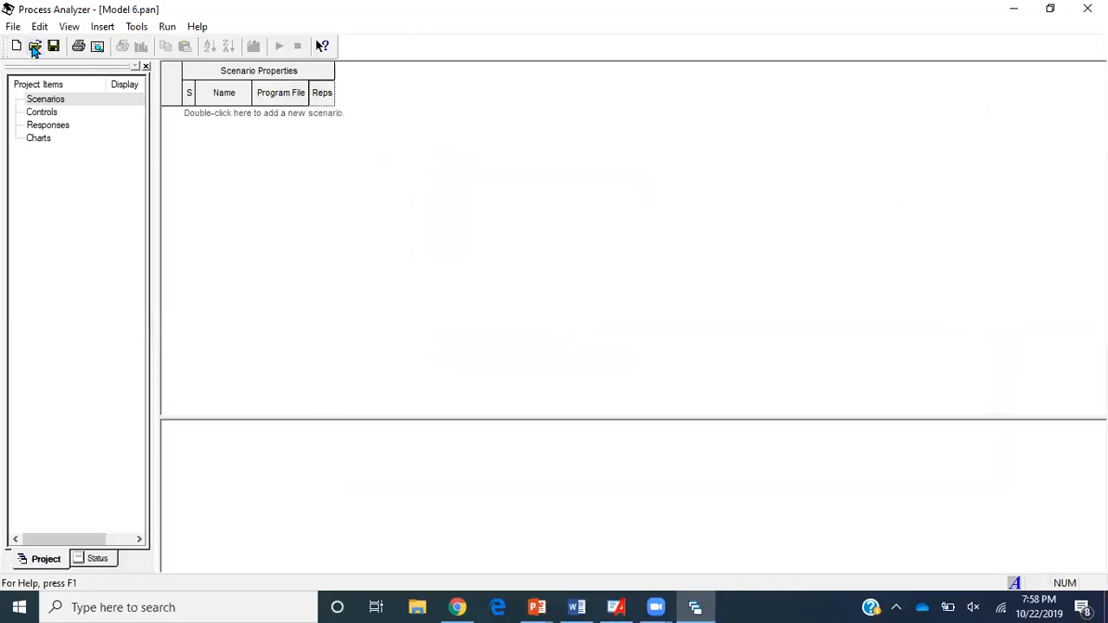
# Add a scenario named Base Scenerio that uses the Model 6.2 program file from the Model 6.2 folder.
pyautogui.doubleClick(291, 117)
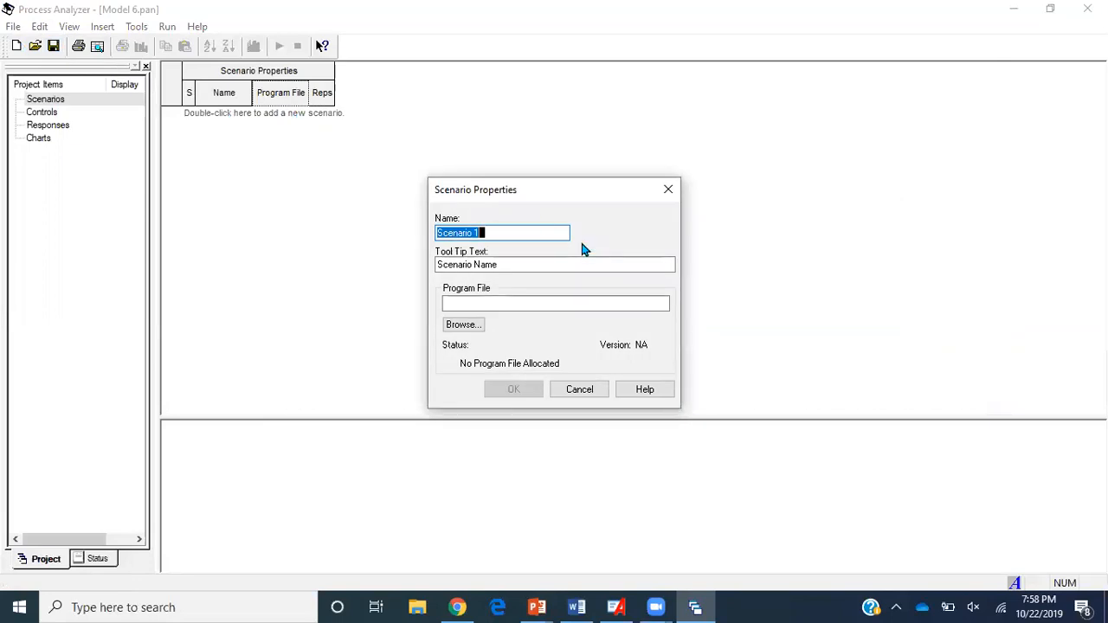
pyautogui.write('Base Scr')
pyautogui.write('nerio')
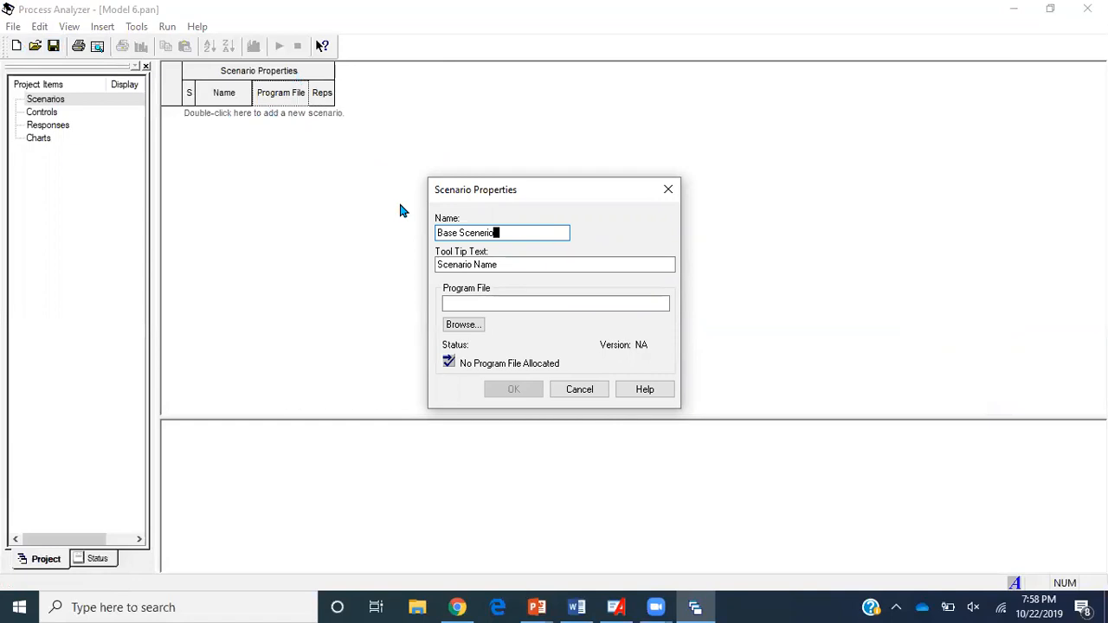
pyautogui.click(511, 304)
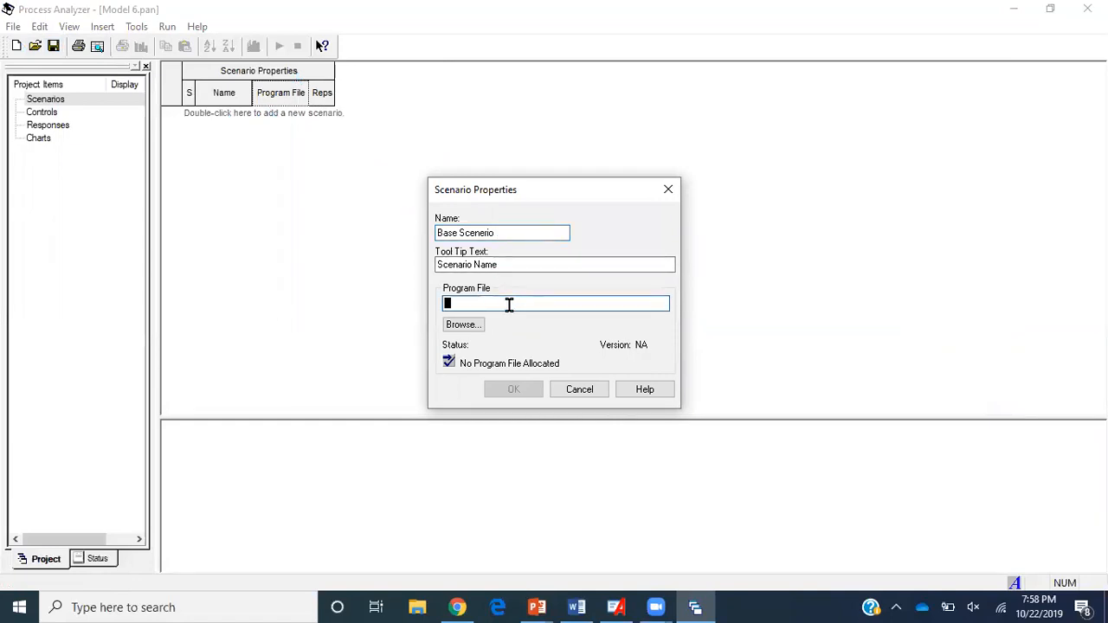
pyautogui.click(475, 325)
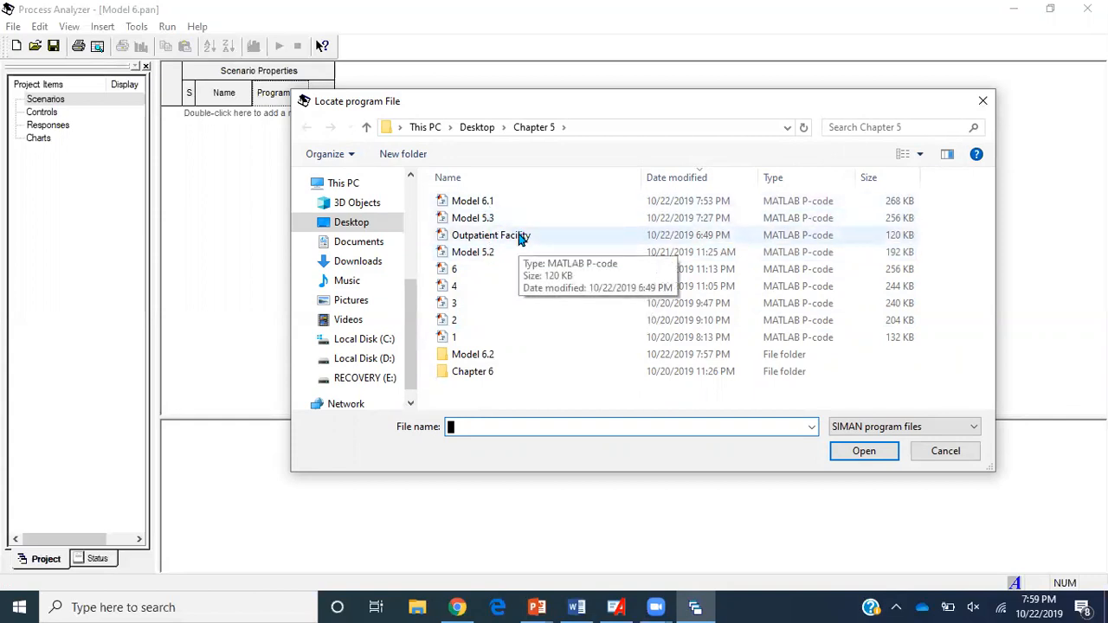
pyautogui.doubleClick(519, 355)
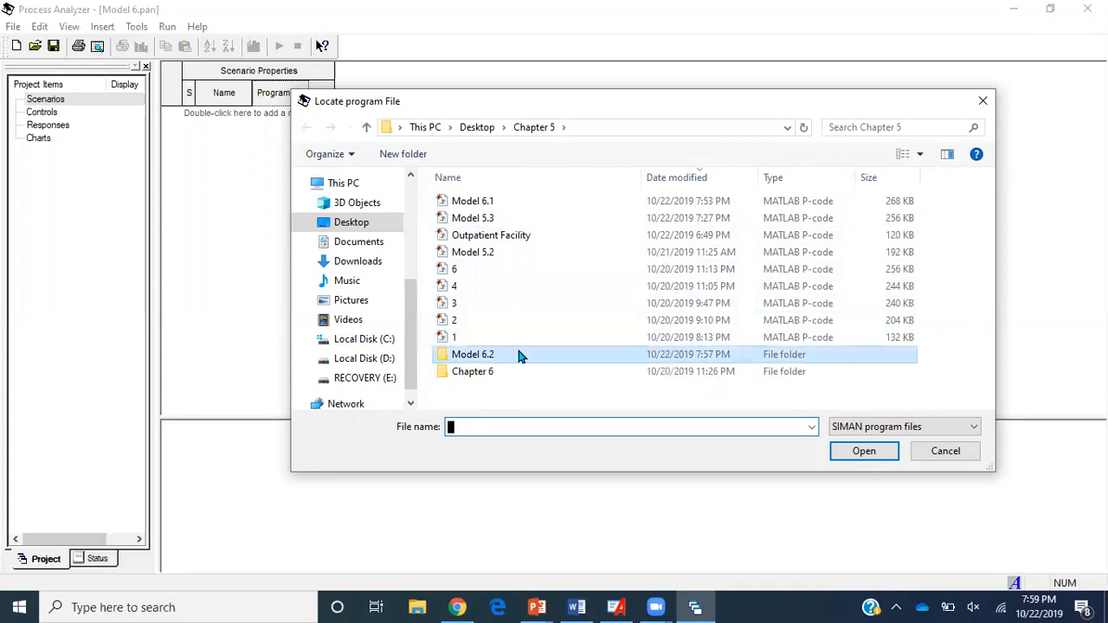
pyautogui.click(490, 203)
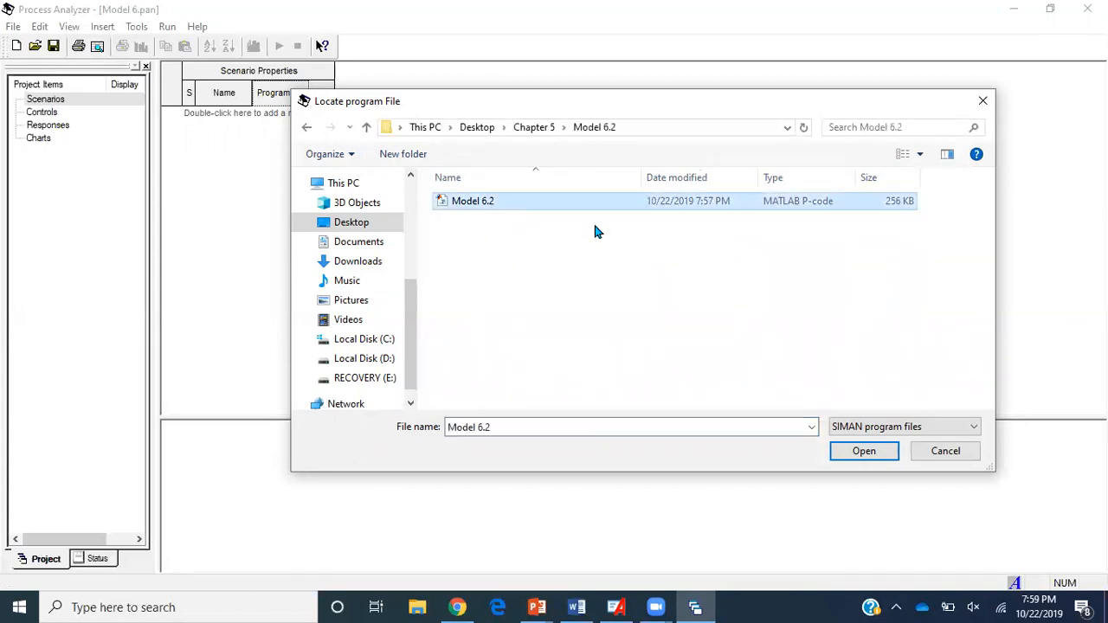
pyautogui.click(863, 451)
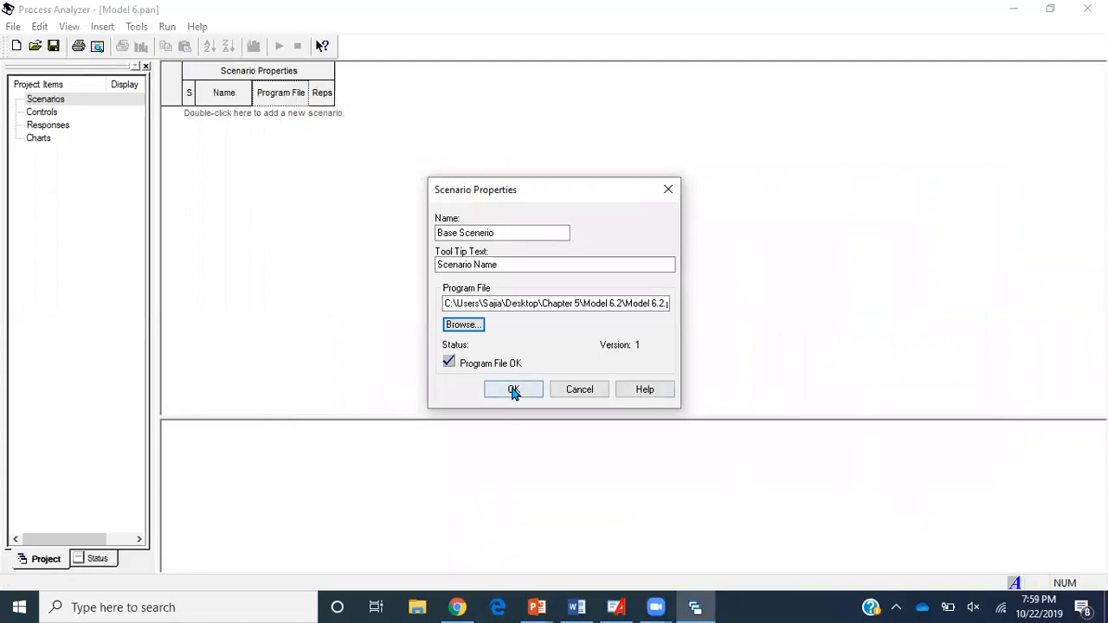
pyautogui.click(513, 390)
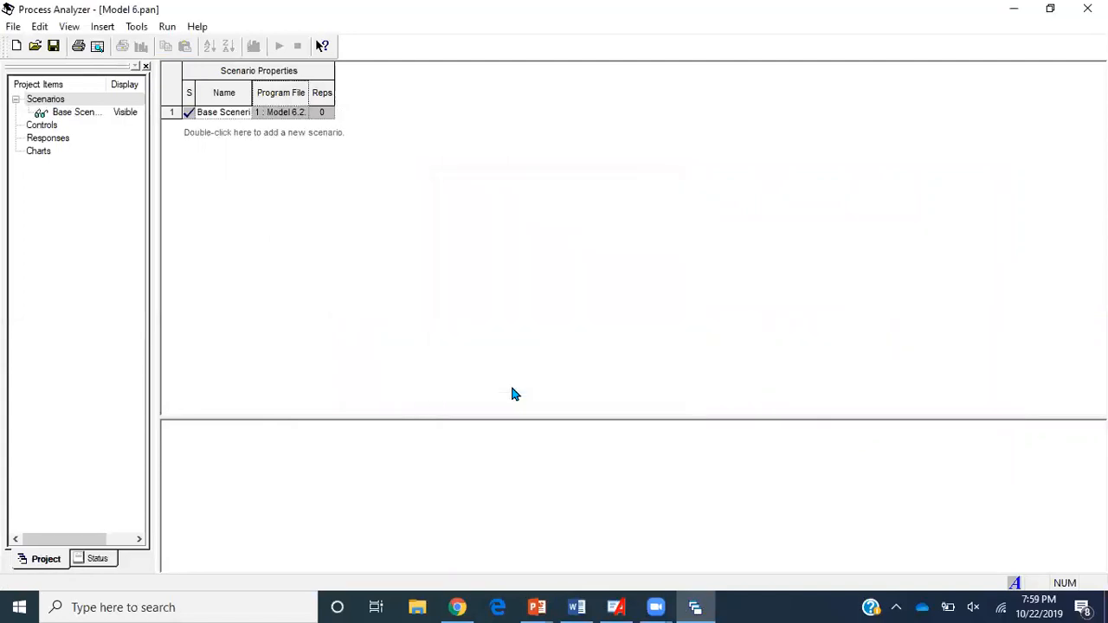
# Duplicate the Base Scenerio row six times so the project holds seven scenarios.
pyautogui.click(217, 134)
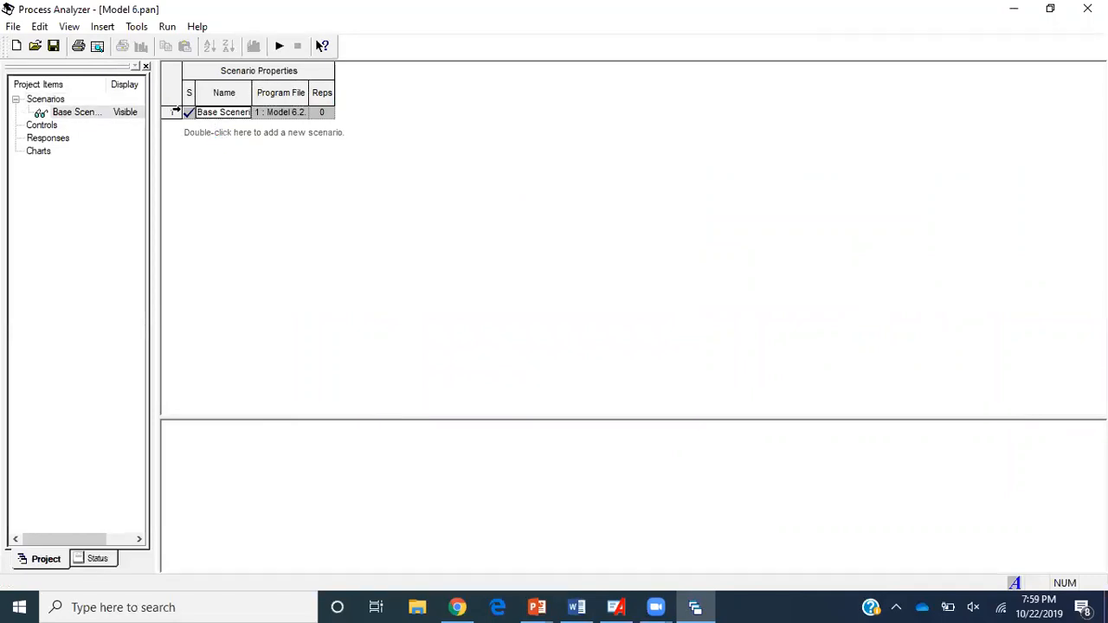
pyautogui.click(176, 112)
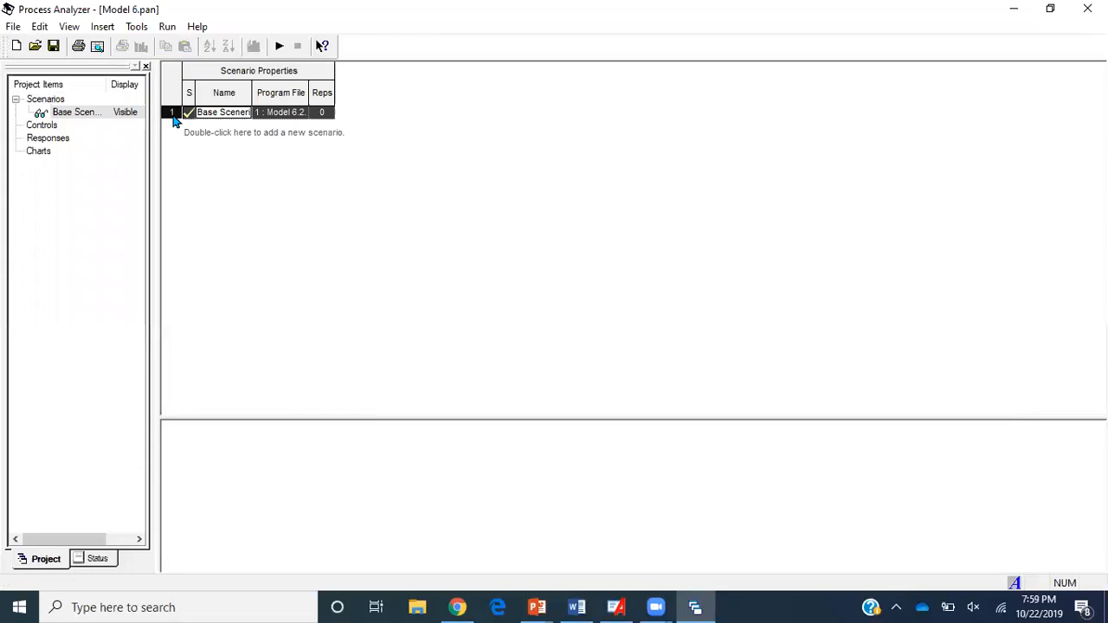
pyautogui.click(219, 116)
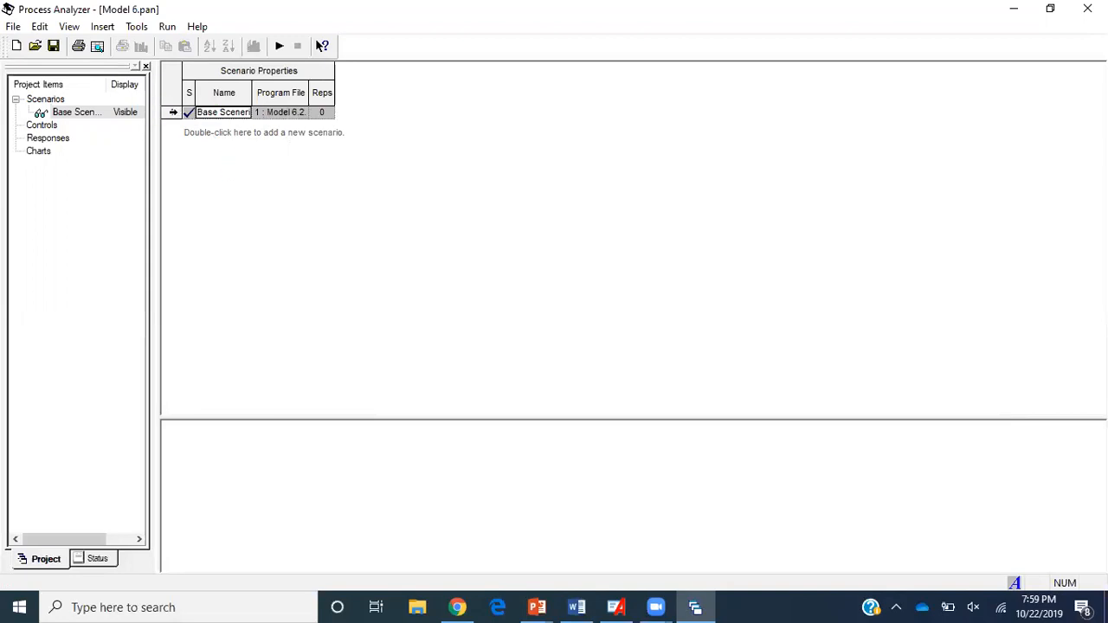
pyautogui.click(172, 117)
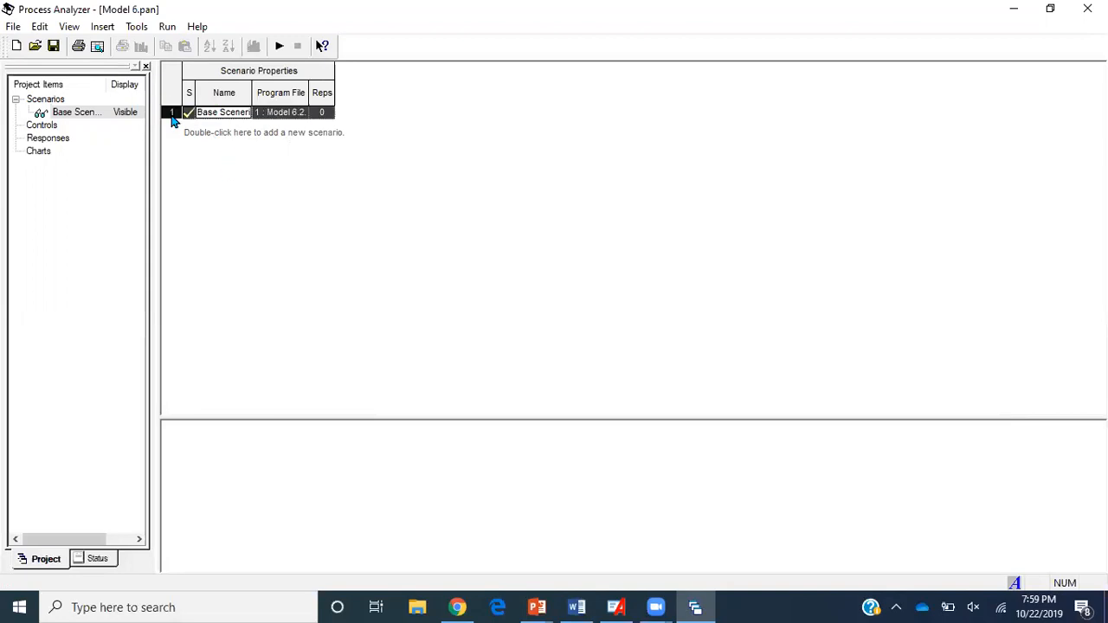
pyautogui.click(39, 27)
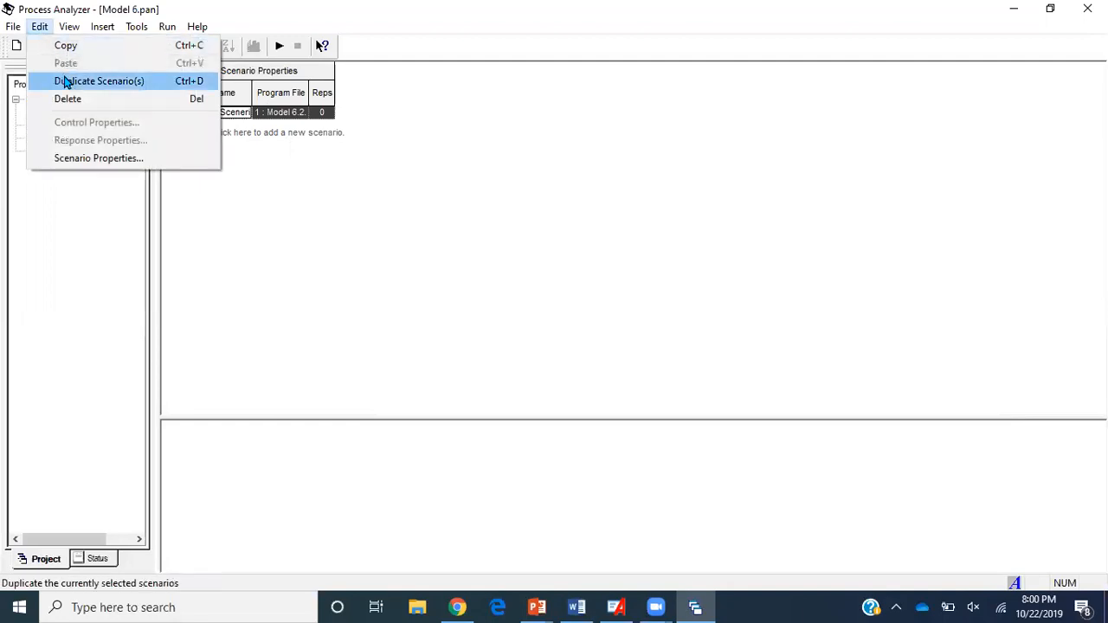
pyautogui.click(67, 82)
pyautogui.click(40, 27)
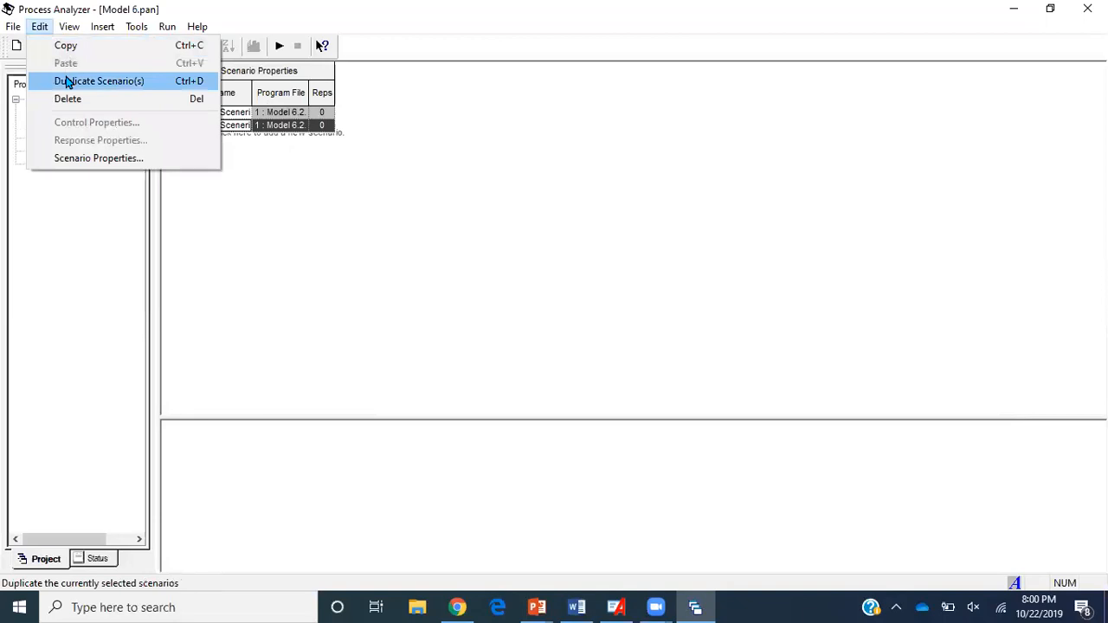
pyautogui.click(67, 81)
pyautogui.click(40, 27)
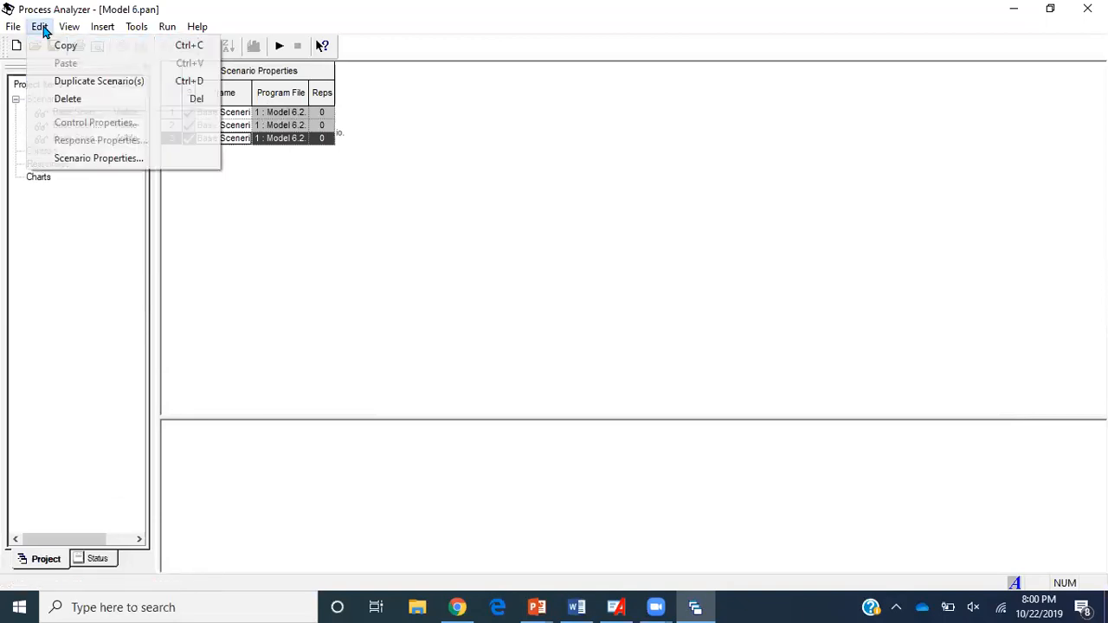
pyautogui.click(75, 81)
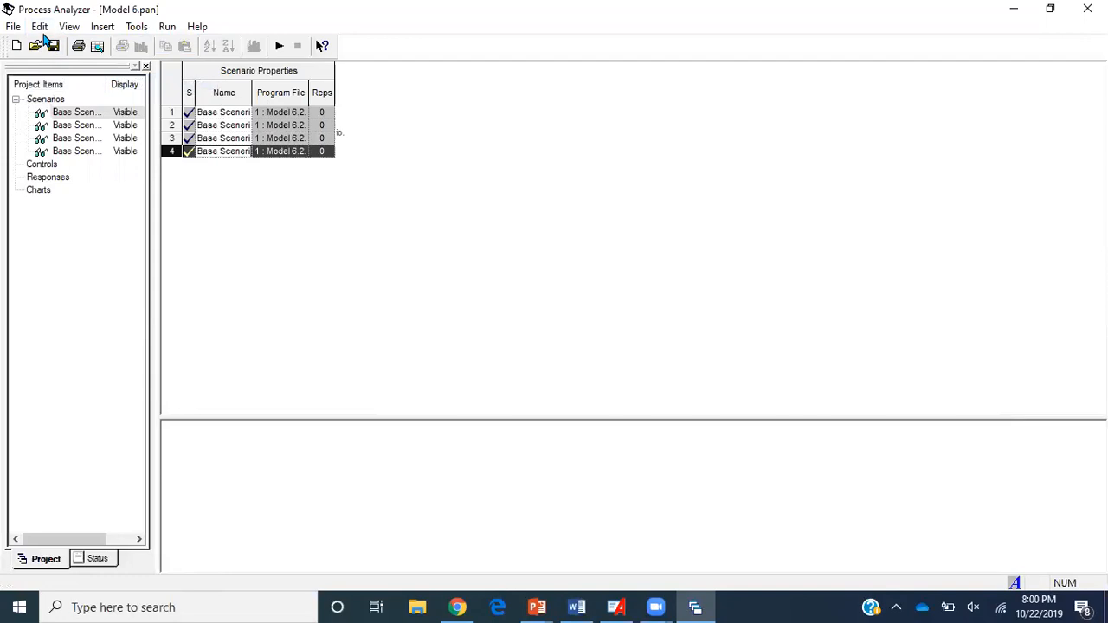
pyautogui.click(39, 27)
pyautogui.click(69, 79)
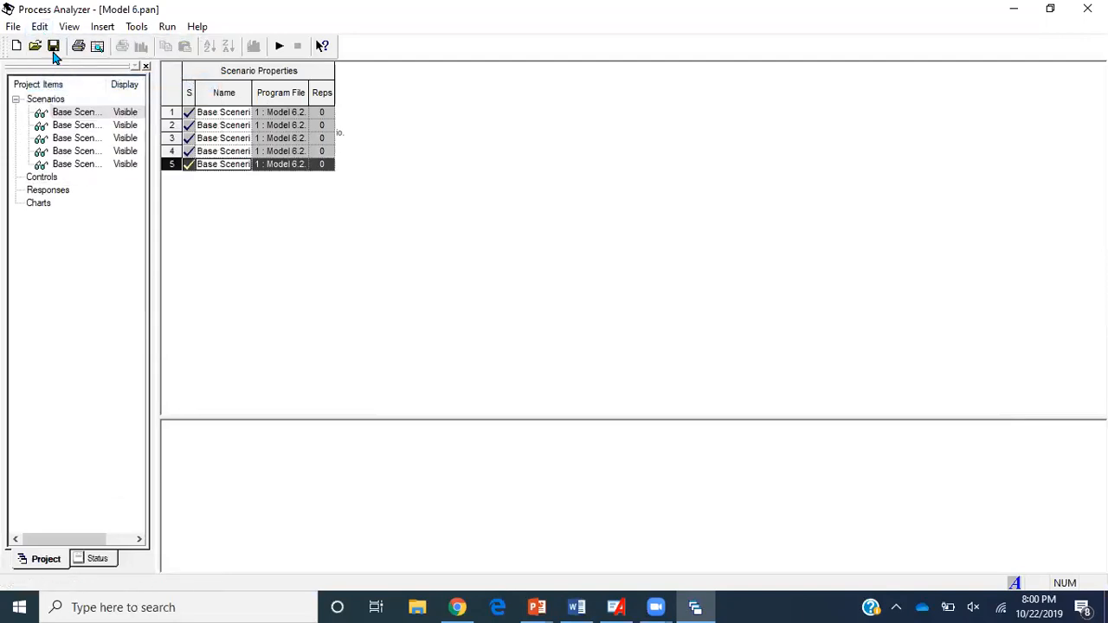
pyautogui.click(40, 28)
pyautogui.click(67, 79)
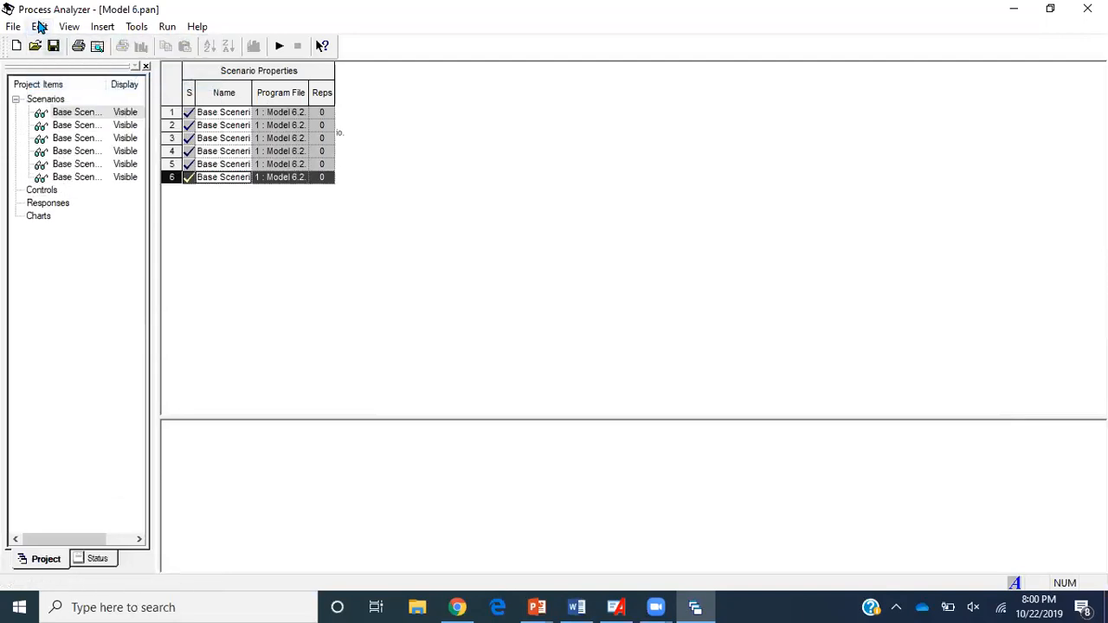
pyautogui.click(40, 26)
pyautogui.click(67, 80)
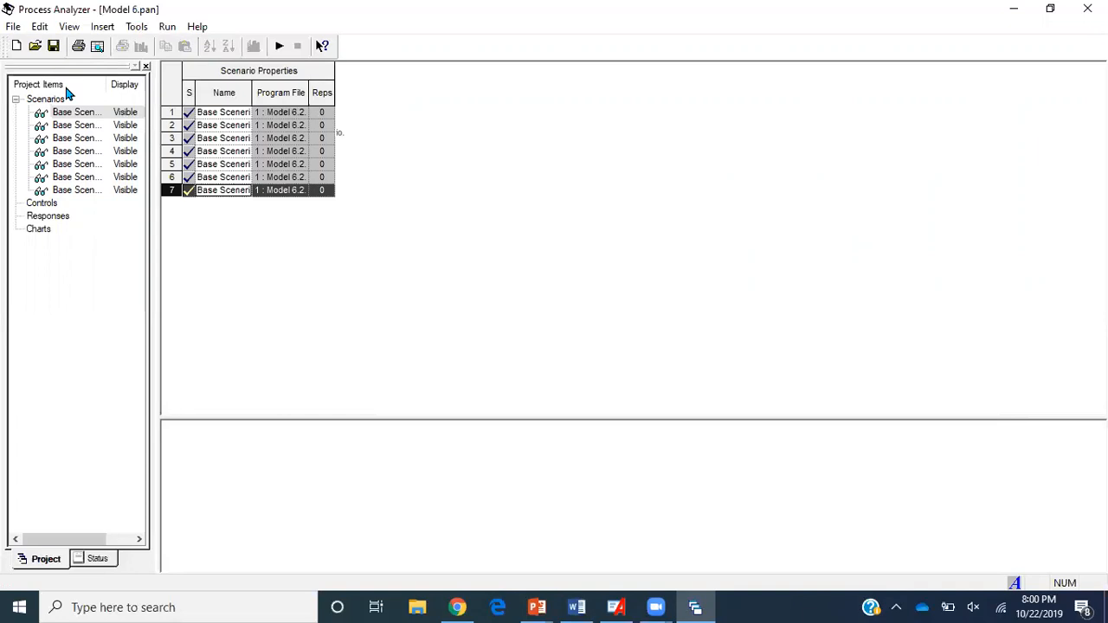
# Widen the Name column to show full scenario names and rename scenario 2 as Add Trunk Line.
pyautogui.moveTo(223, 88); pyautogui.dragTo(314, 93)
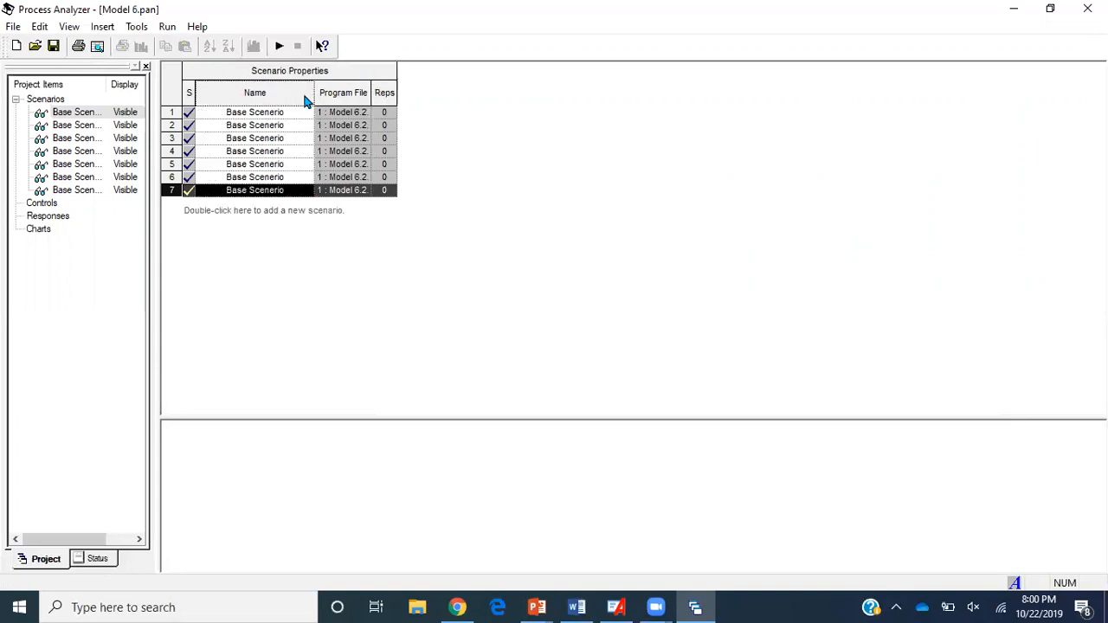
pyautogui.click(290, 125)
pyautogui.click(289, 123)
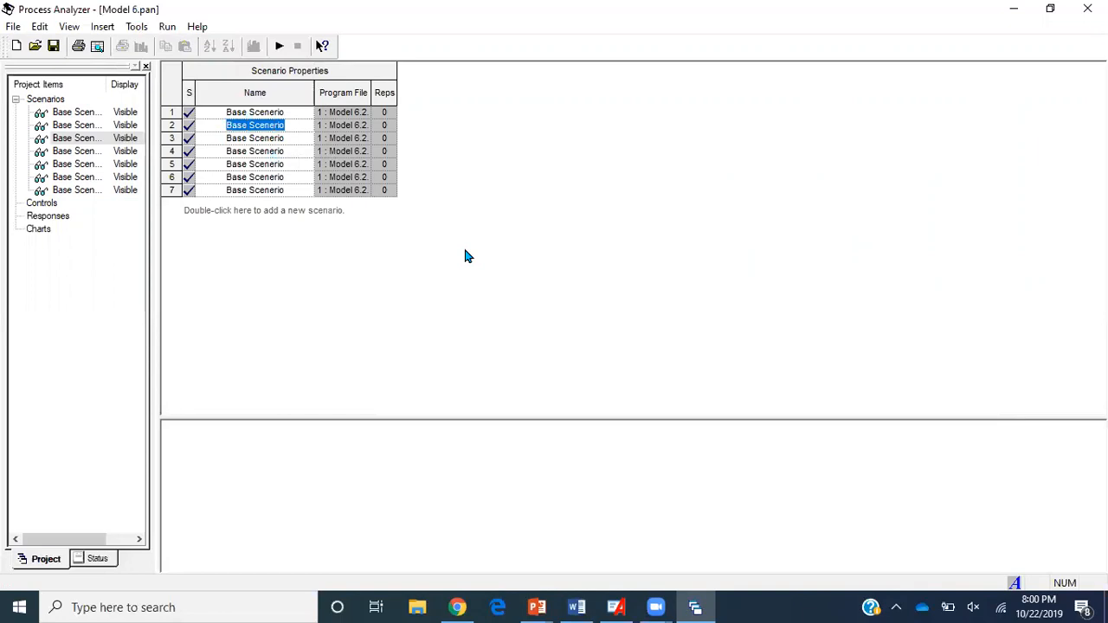
pyautogui.write('Add Trunk Line')
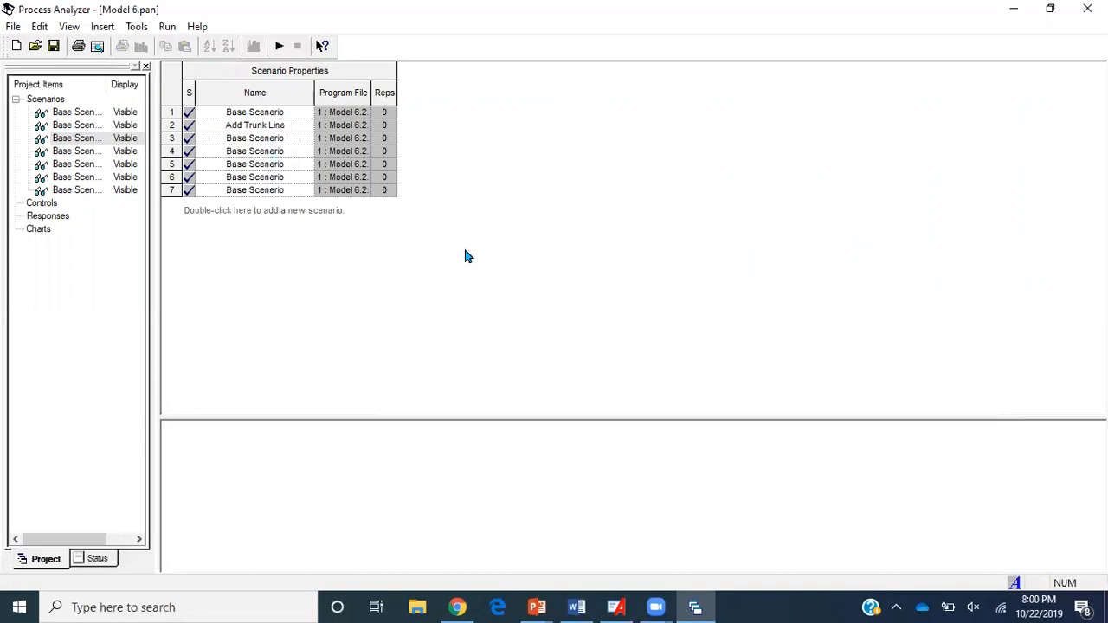
# Rename scenarios 3, 4 and 5 as Add New Tech 1, Add New Tech 2 and Add New Tech 3.
pyautogui.click(298, 139)
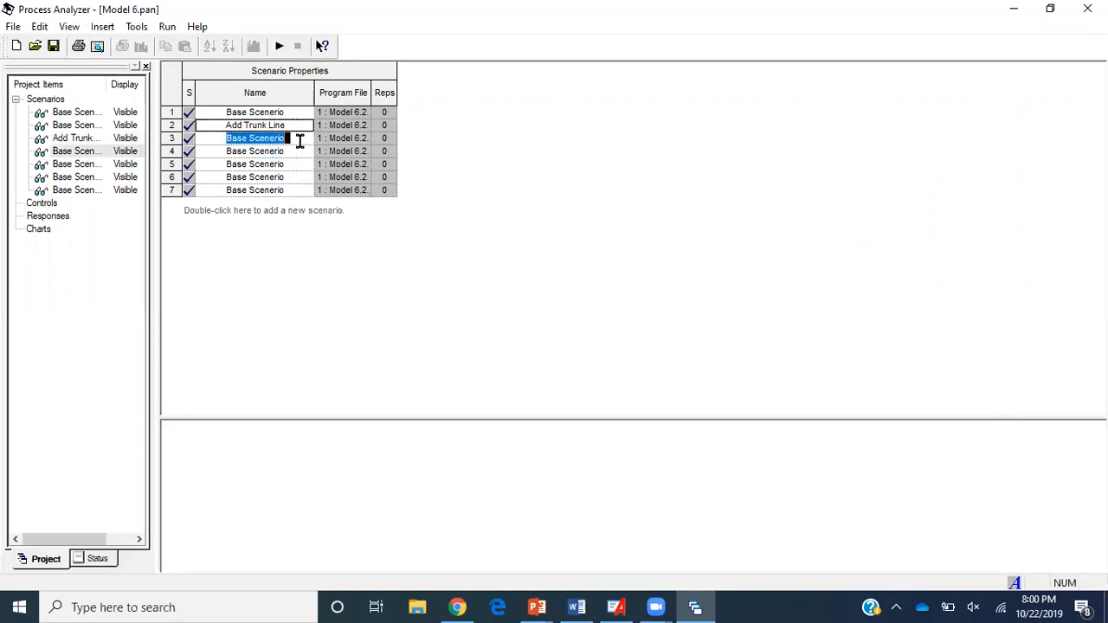
pyautogui.write('Add New TE')
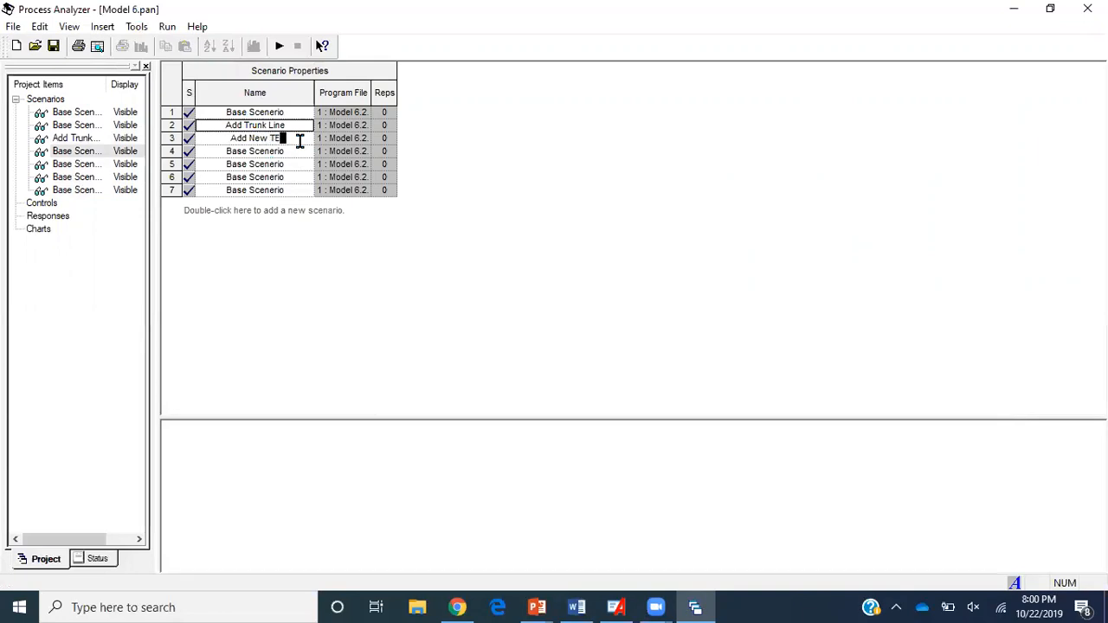
pyautogui.press('BackSpace')
pyautogui.write('ech 1')
pyautogui.click(296, 150)
pyautogui.write('Add New Tech 2')
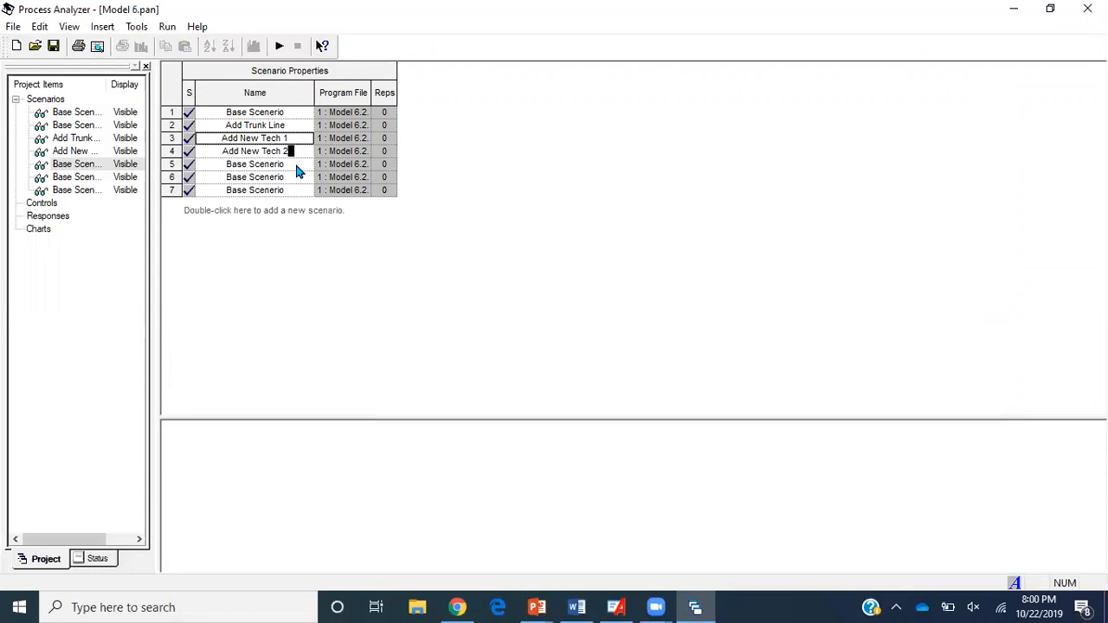
pyautogui.click(294, 164)
pyautogui.write('Add New')
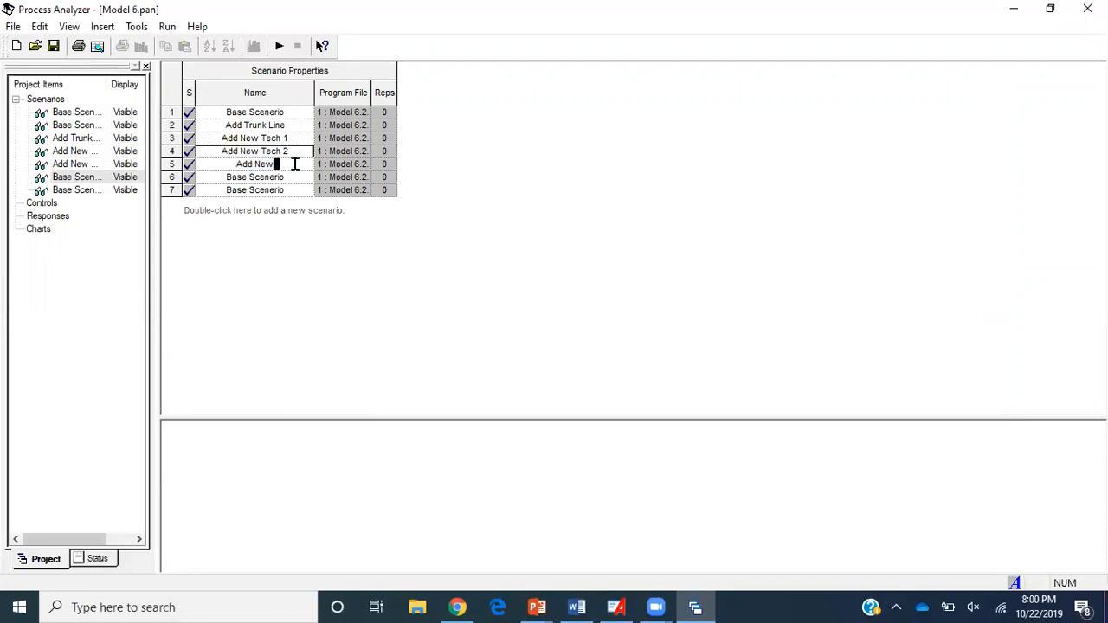
pyautogui.write(' Tech 3')
# Rename scenario 6 as Add New Tech 4 and scenario 7 as Add New Tech 5.
pyautogui.click(293, 177)
pyautogui.write('Add N')
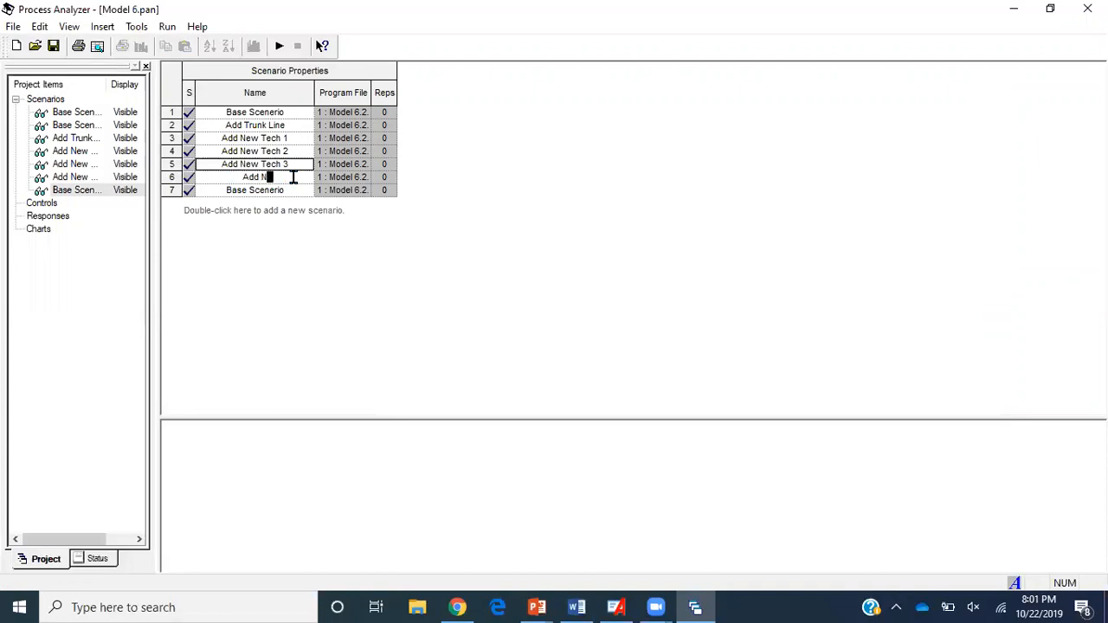
pyautogui.write('ew Tech 4')
pyautogui.press('Return')
pyautogui.click(294, 190)
pyautogui.write('Ad')
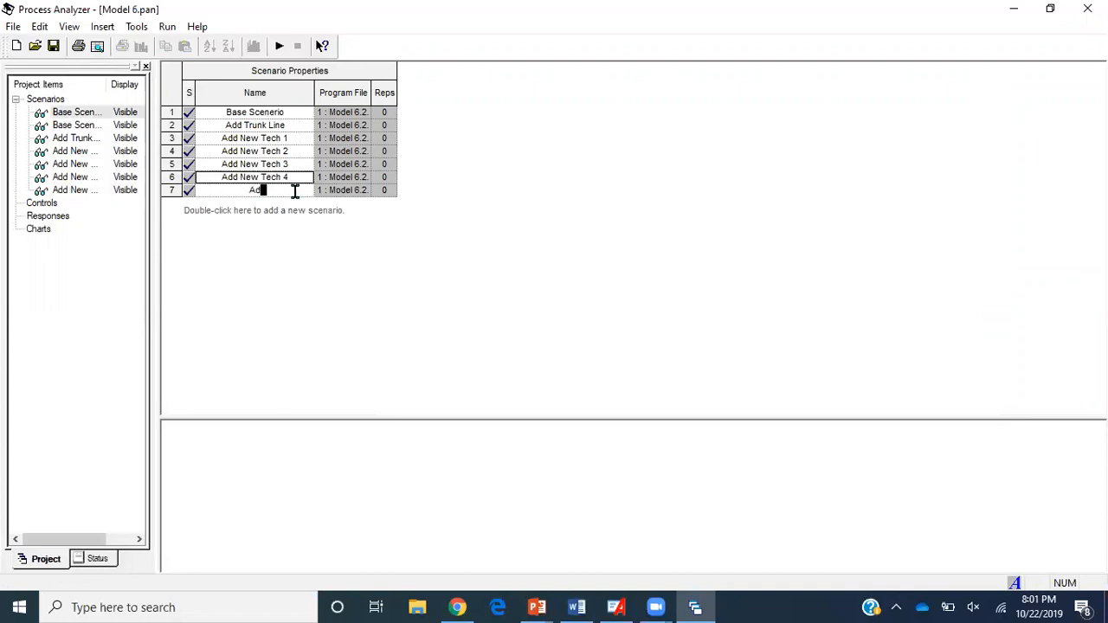
pyautogui.write('d New Tech 5')
pyautogui.doubleClick(297, 213)
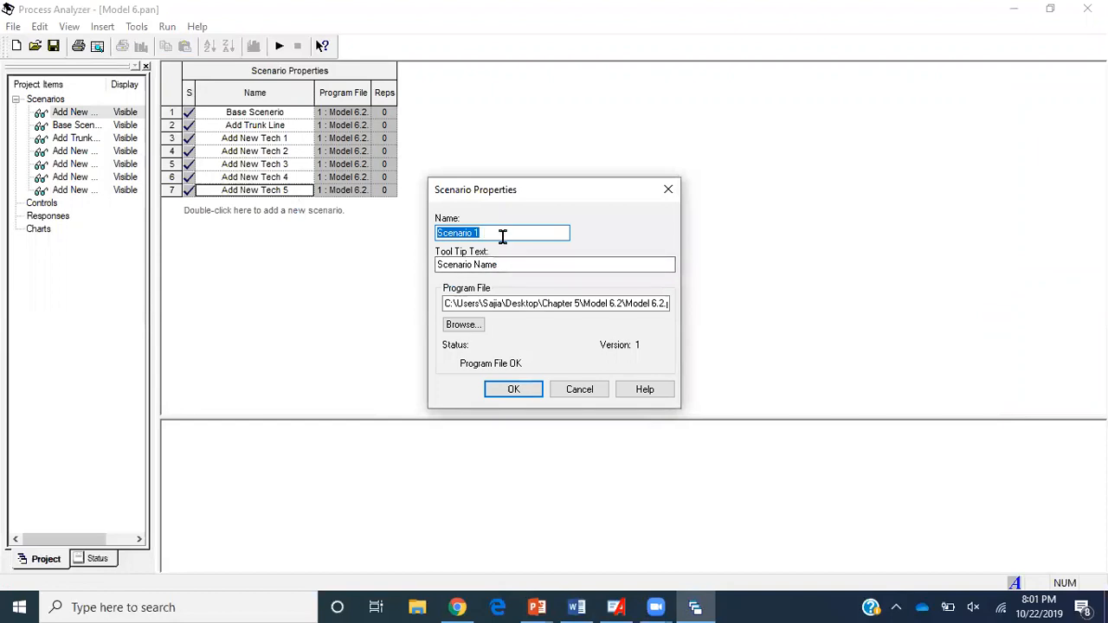
pyautogui.click(577, 390)
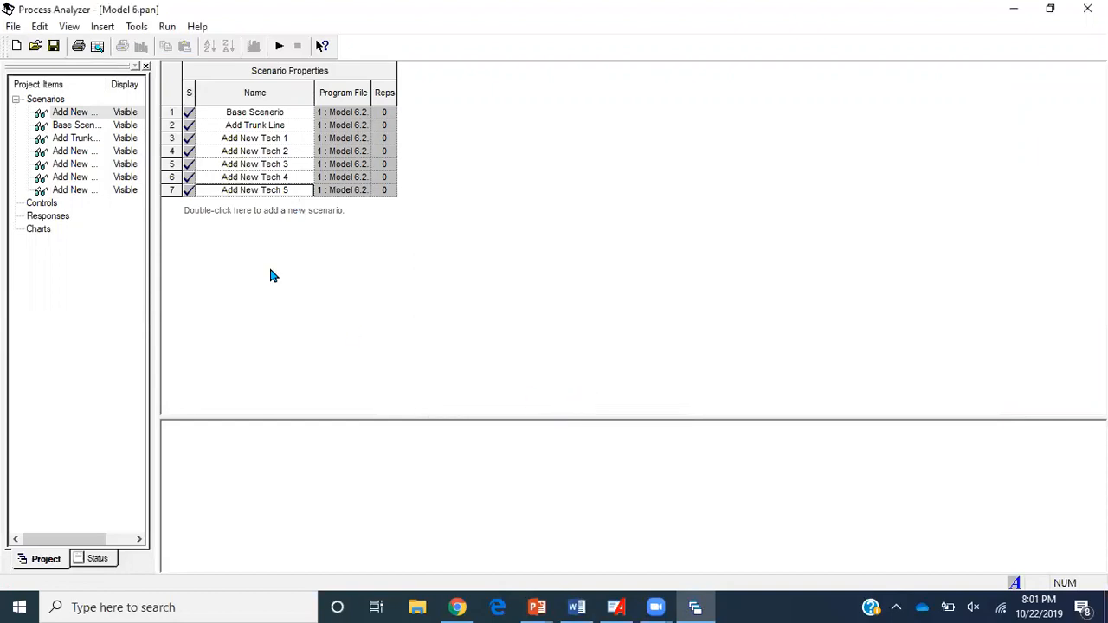
pyautogui.click(170, 193)
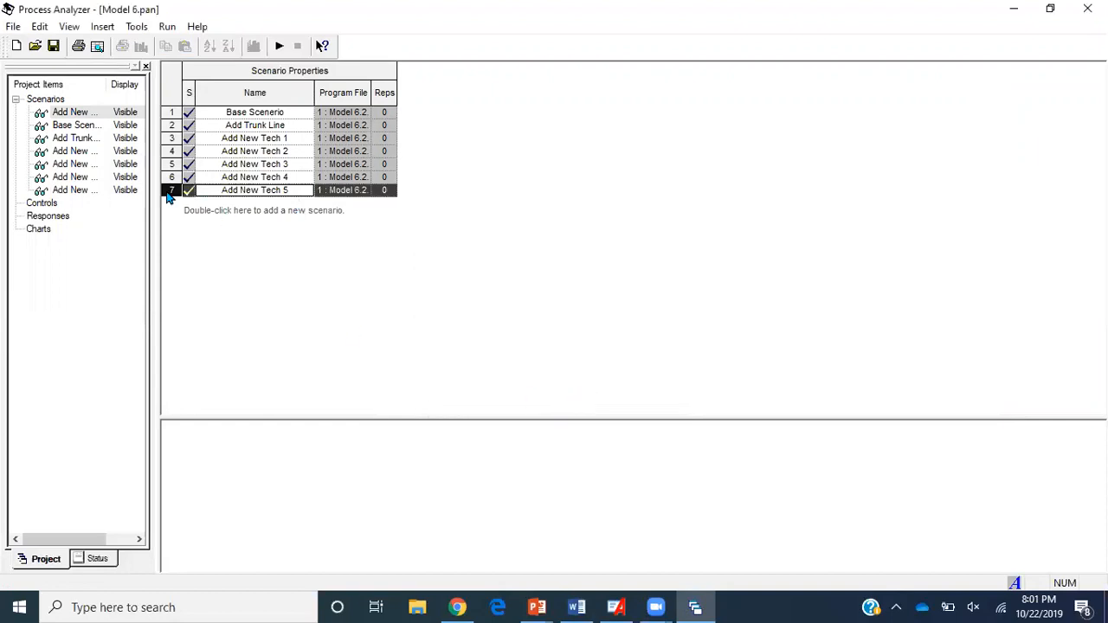
pyautogui.click(290, 191)
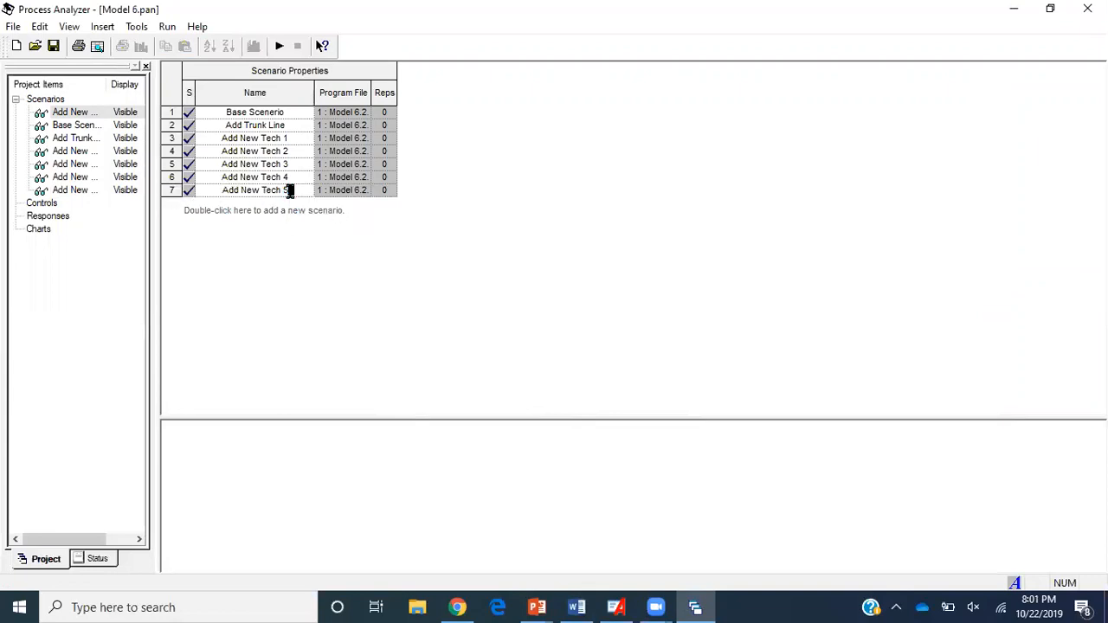
# Change the name of scenario 6 to Add New Tech All.
pyautogui.click(300, 176)
pyautogui.click(301, 176)
pyautogui.press('BackSpace')
pyautogui.write('Al')
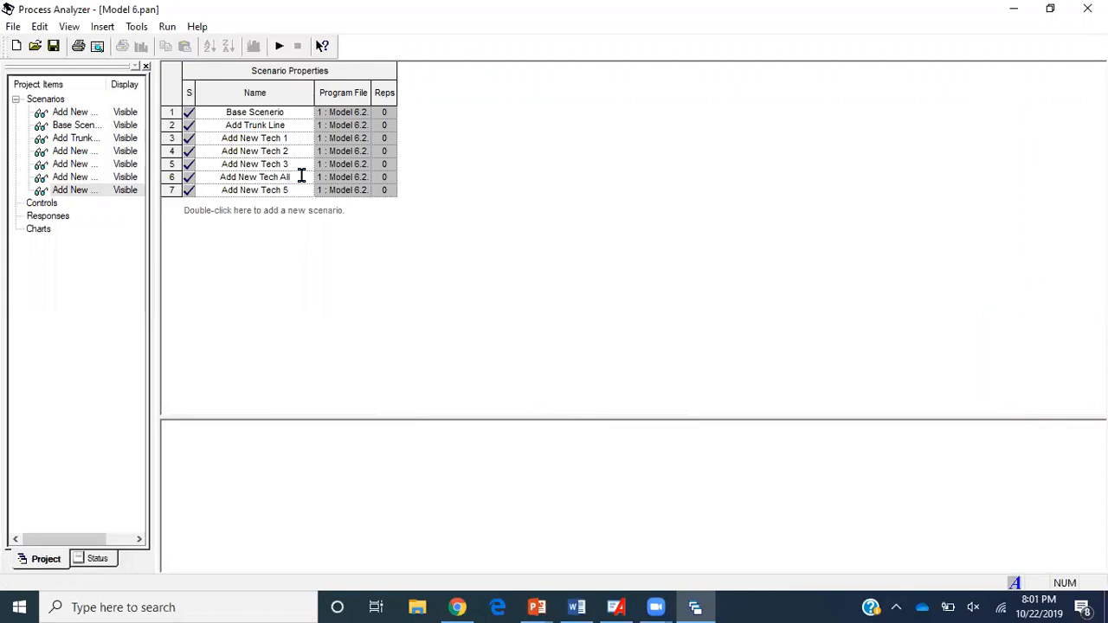
pyautogui.write('l')
# Change the name of scenario 7 to Add New Sales.
pyautogui.click(299, 190)
pyautogui.click(299, 190)
pyautogui.press('BackSpace')
pyautogui.press('BackSpace')
pyautogui.press('BackSpace')
pyautogui.press('BackSpace')
pyautogui.press('BackSpace')
pyautogui.press('BackSpace')
pyautogui.write('Sales')
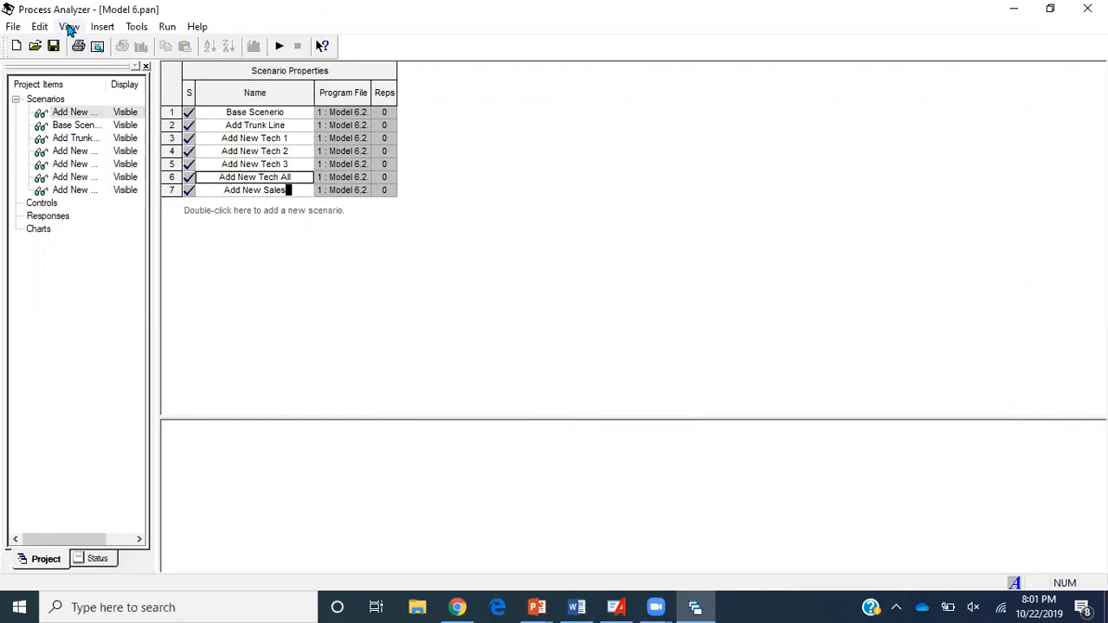
# Insert the Trunk Line resource from Model 6.2 as a control with the Integer data type.
pyautogui.click(104, 27)
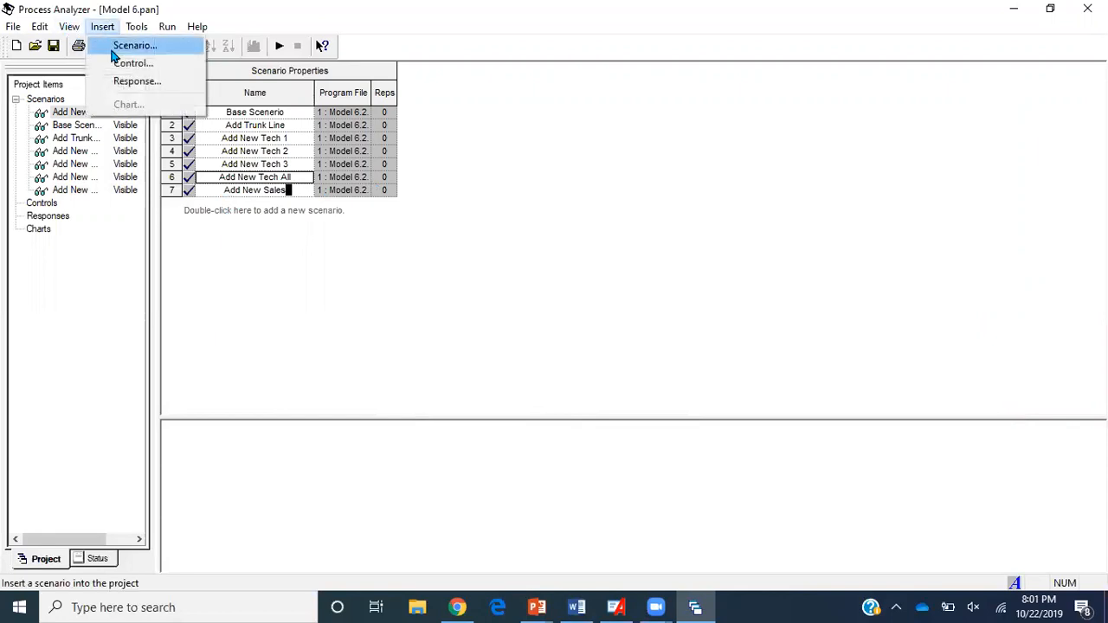
pyautogui.click(129, 63)
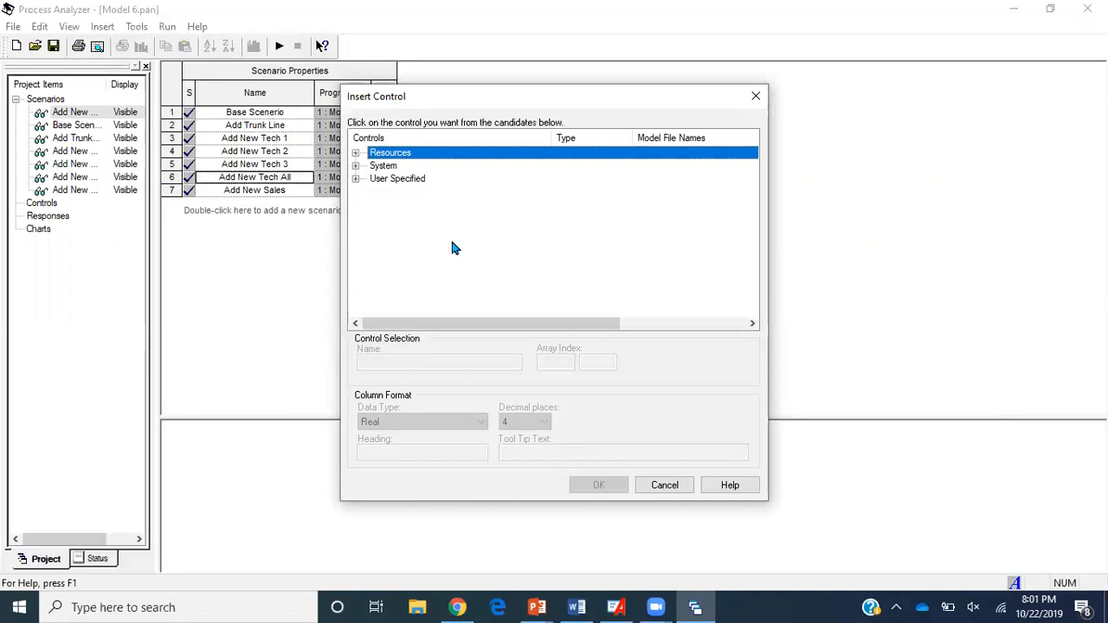
pyautogui.click(355, 179)
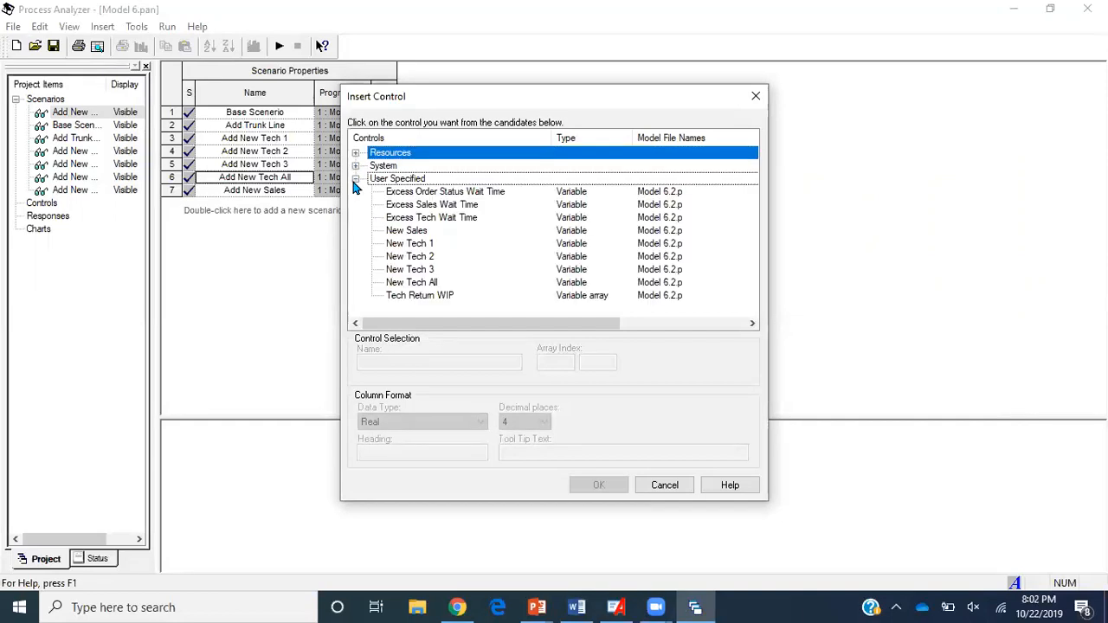
pyautogui.click(356, 153)
pyautogui.click(357, 154)
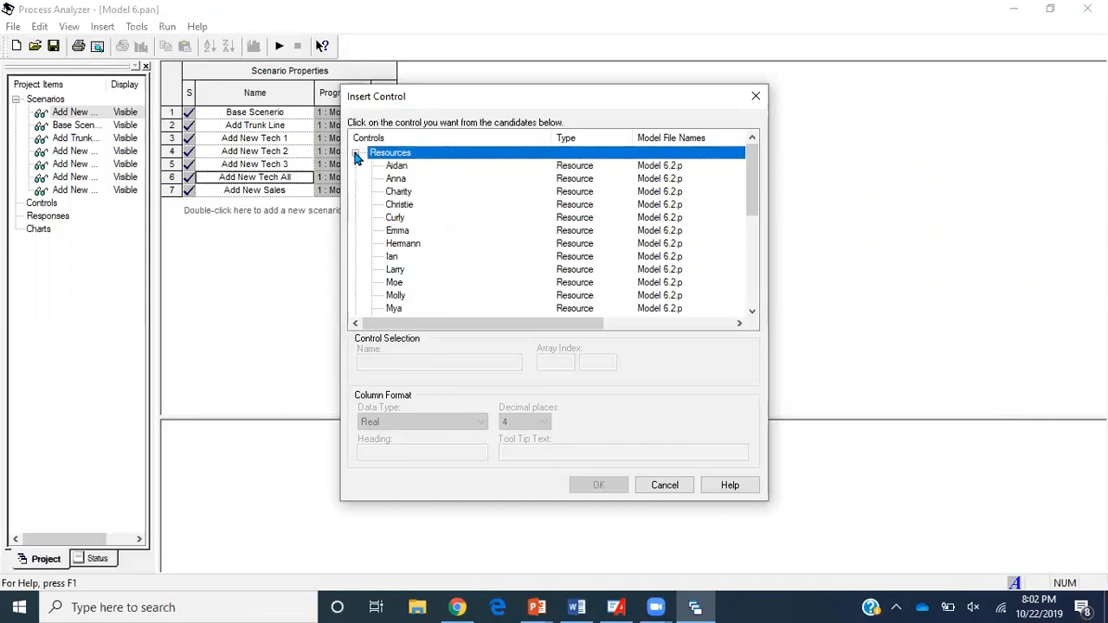
pyautogui.scroll(-1, 413, 258)
pyautogui.scroll(-3, 415, 263)
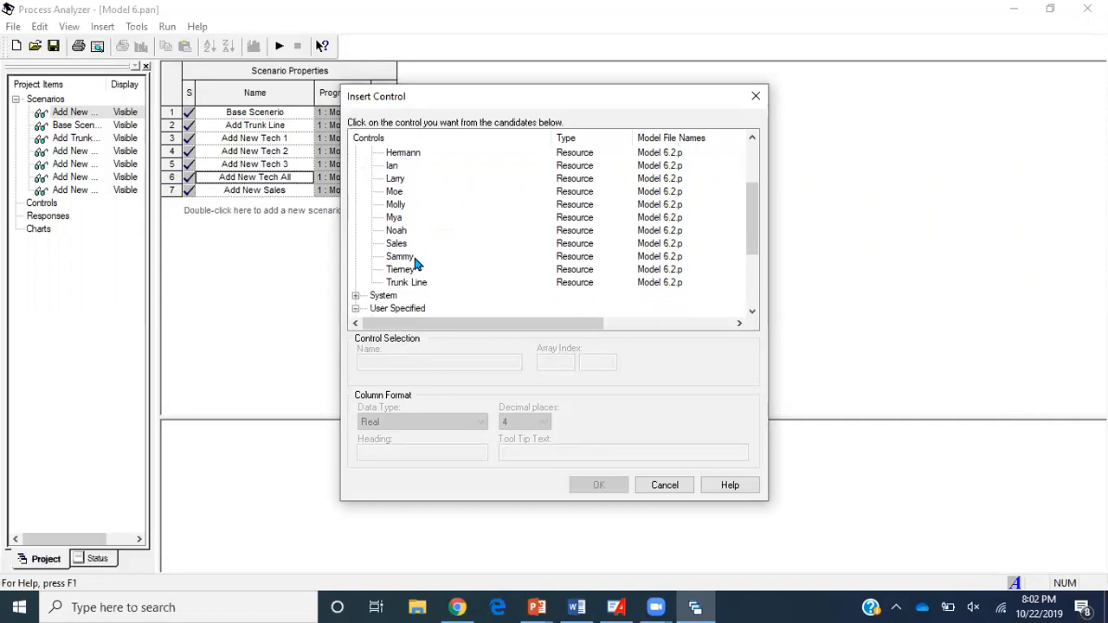
pyautogui.click(414, 285)
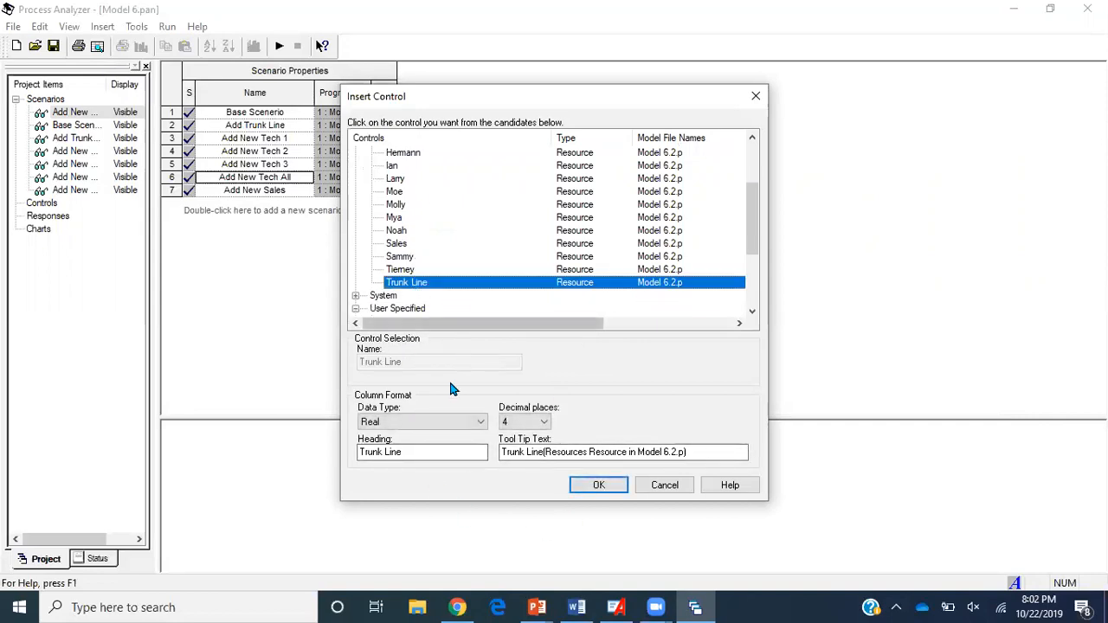
pyautogui.click(395, 426)
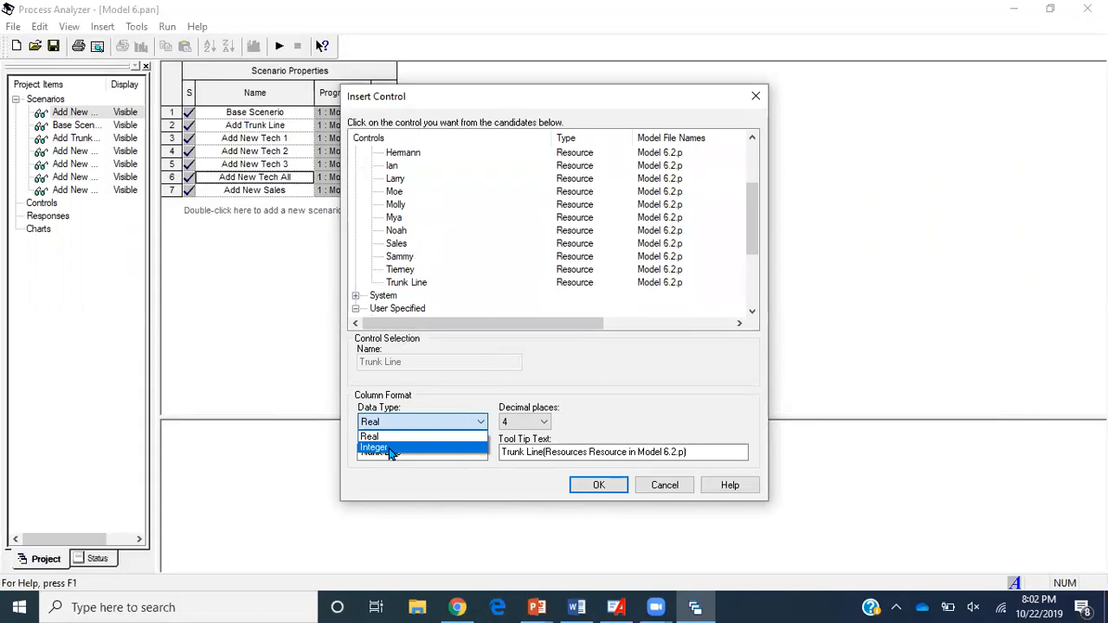
pyautogui.click(389, 448)
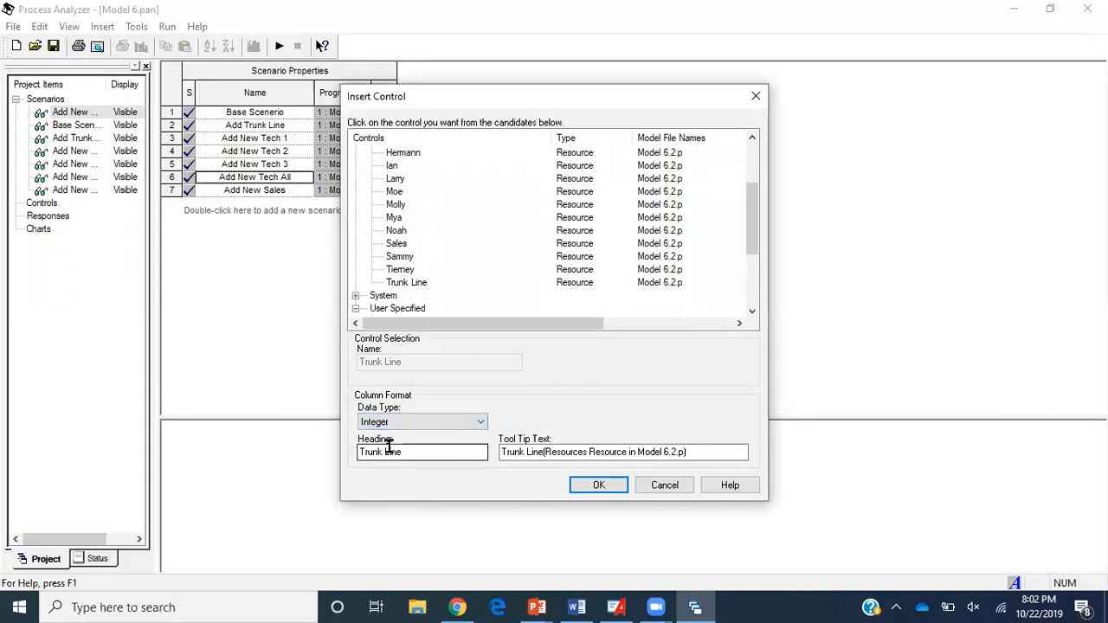
pyautogui.click(600, 485)
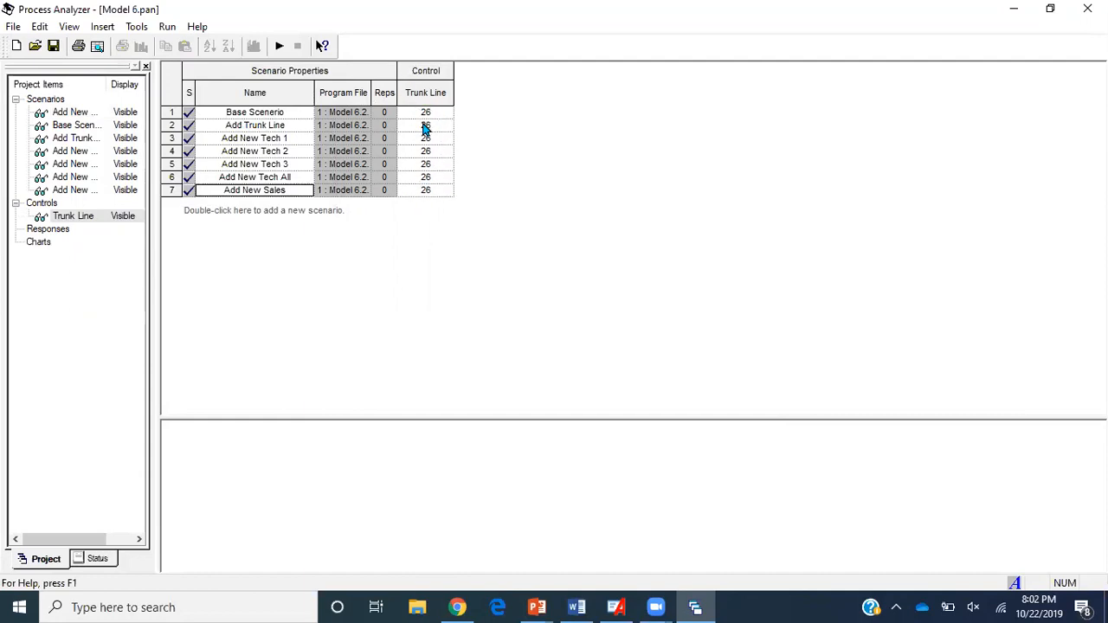
# Insert the user-specified variable New Tech 1 from Model 6.2 as a control with the Integer data type.
pyautogui.click(429, 71)
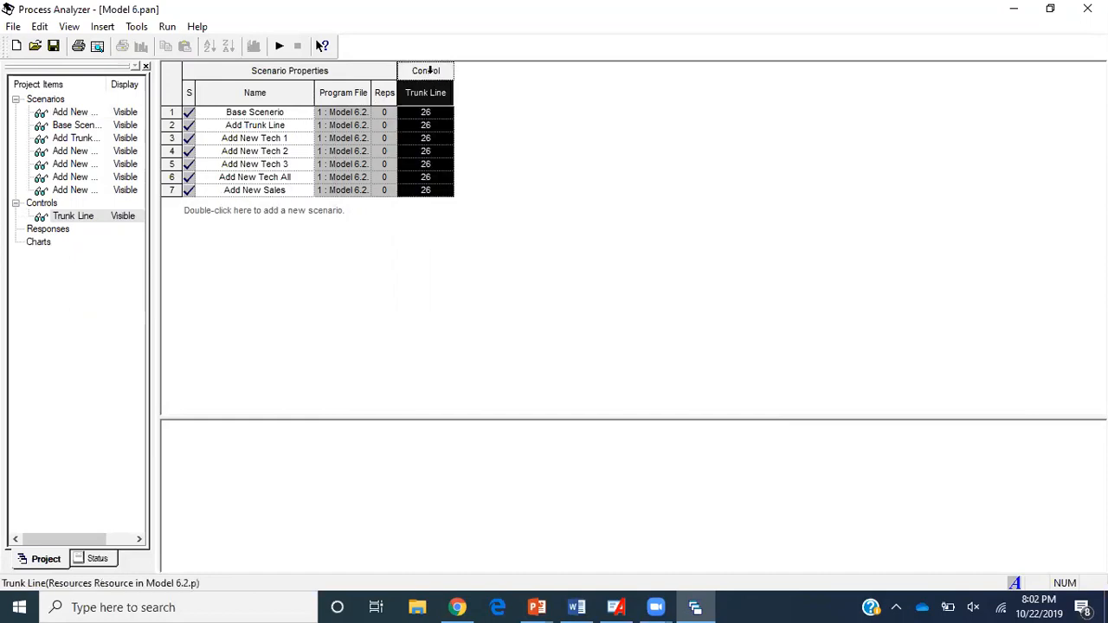
pyautogui.rightClick(433, 77)
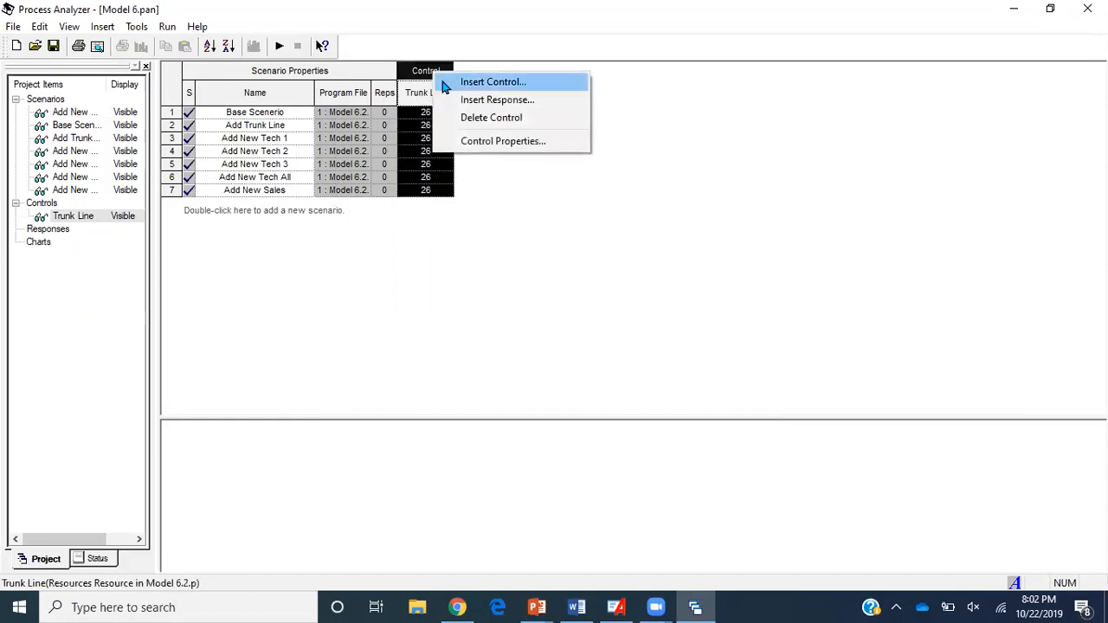
pyautogui.click(444, 84)
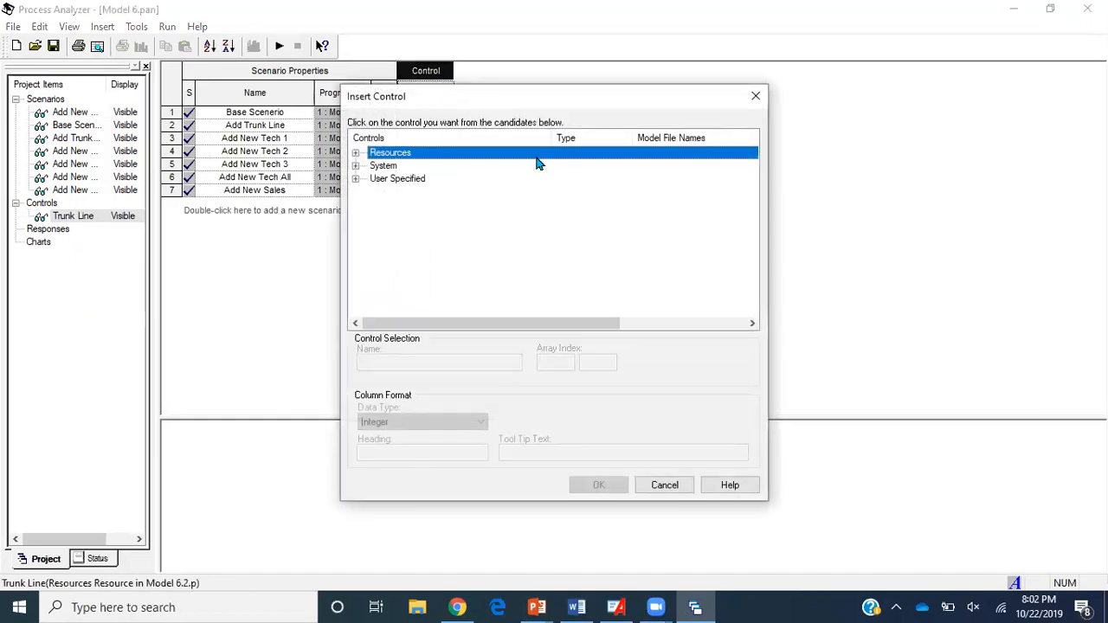
pyautogui.click(353, 181)
pyautogui.click(356, 180)
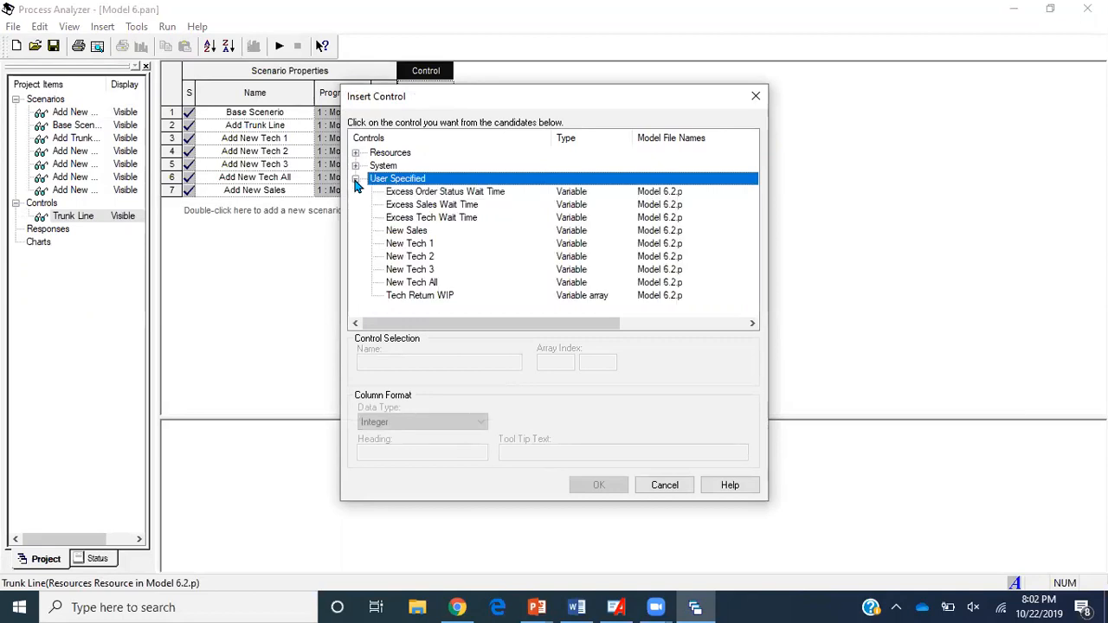
pyautogui.click(425, 245)
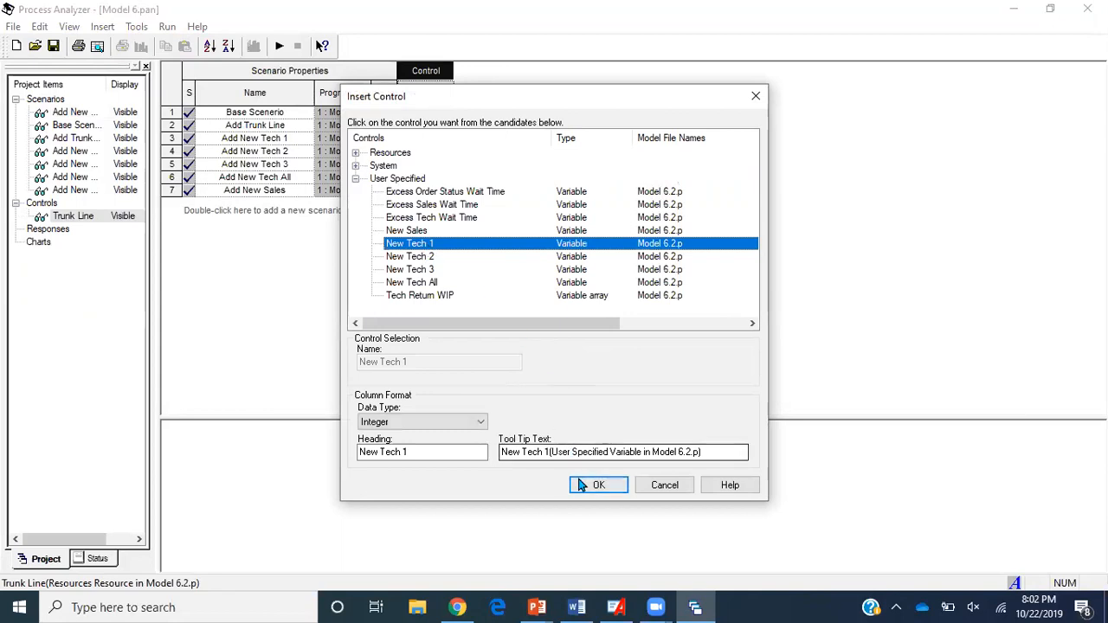
pyautogui.click(591, 484)
# Insert the user-specified variable New Tech 2 from Model 6.2 as an Integer control.
pyautogui.rightClick(491, 68)
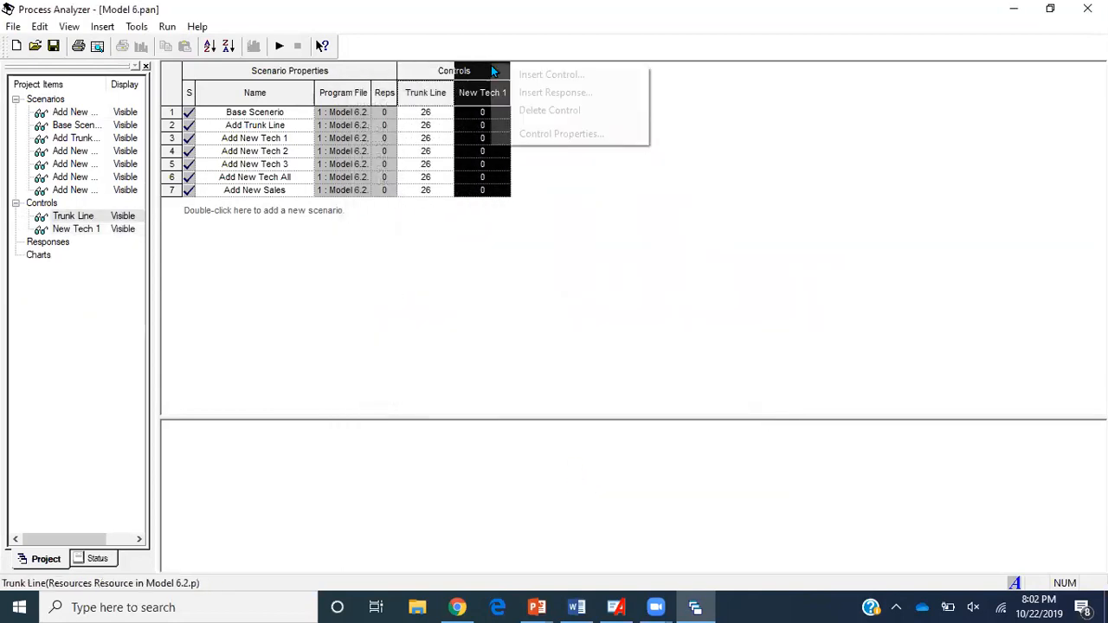
pyautogui.click(550, 76)
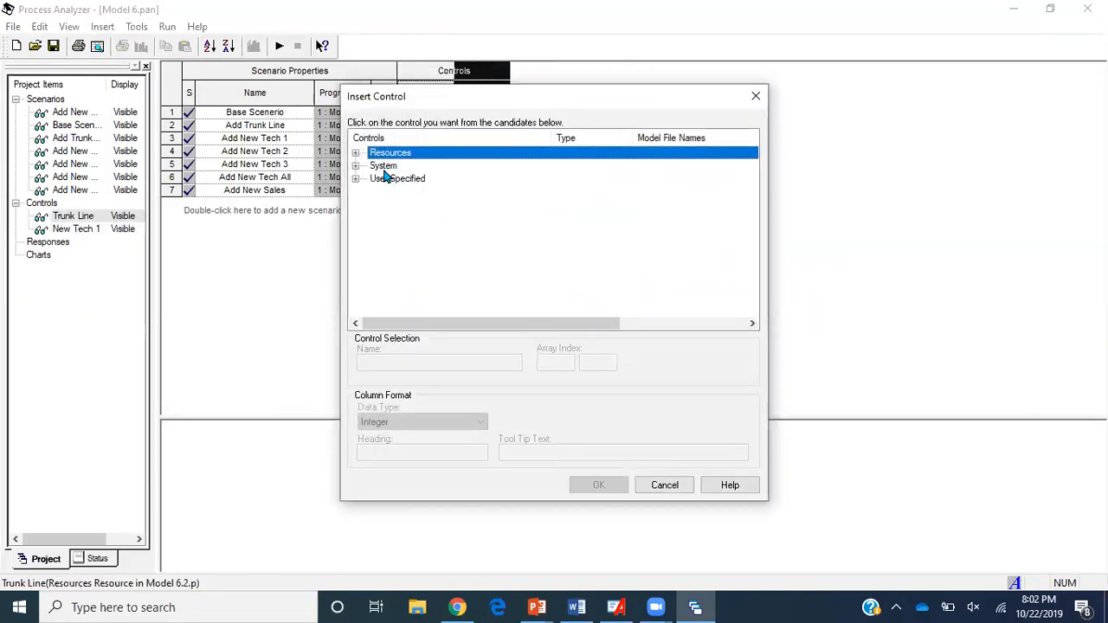
pyautogui.click(355, 179)
pyautogui.click(417, 256)
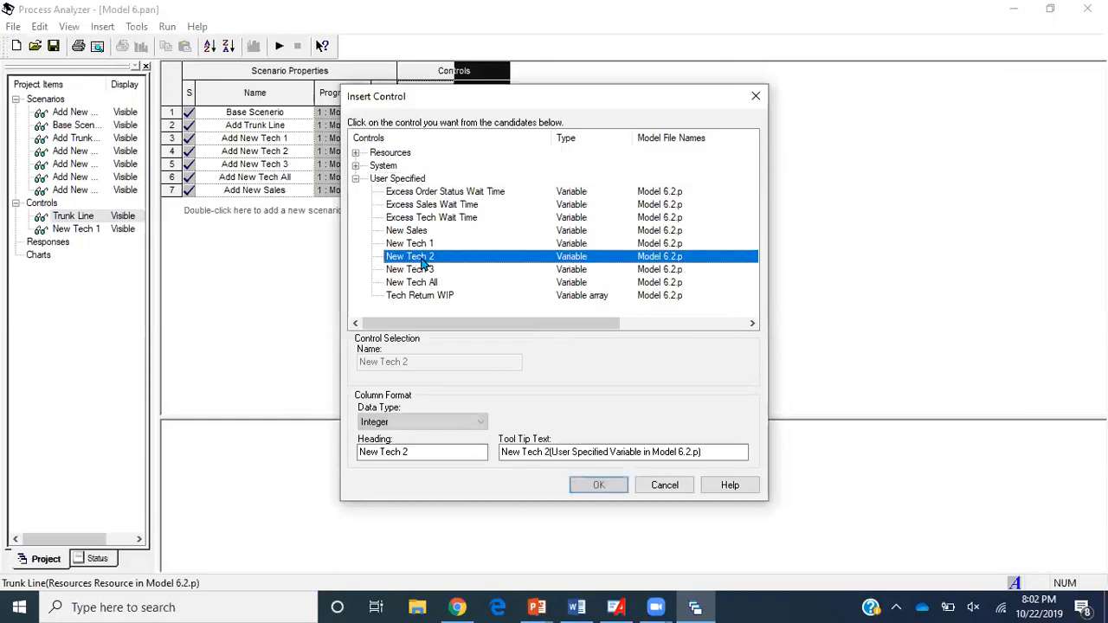
pyautogui.click(598, 485)
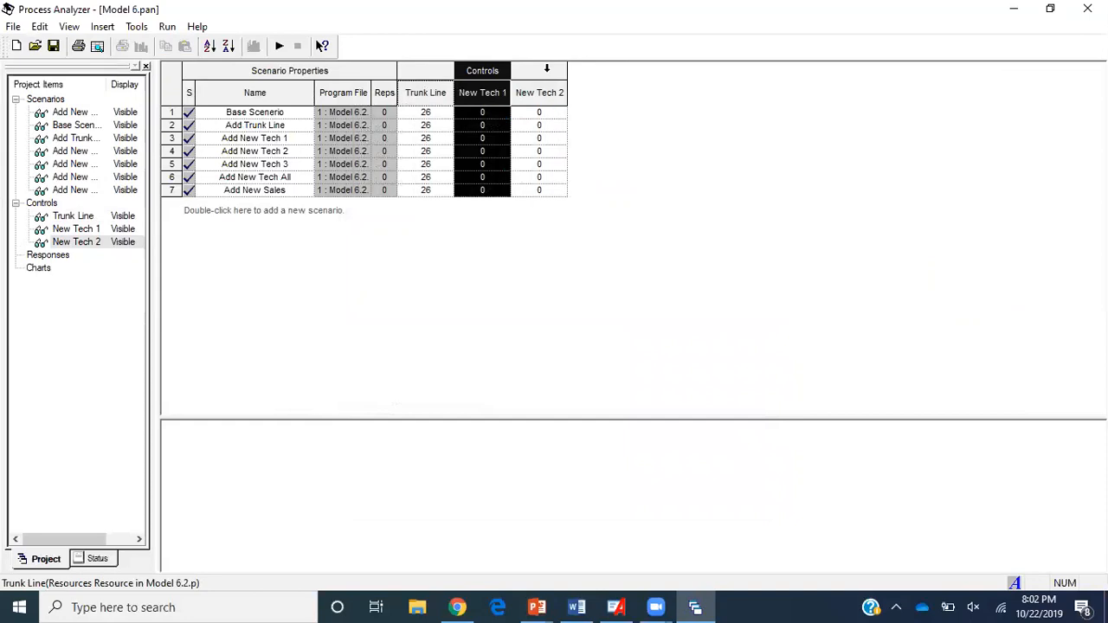
# Insert the user-specified variable New Tech 3 from Model 6.2 as an Integer control.
pyautogui.click(547, 68)
pyautogui.rightClick(567, 73)
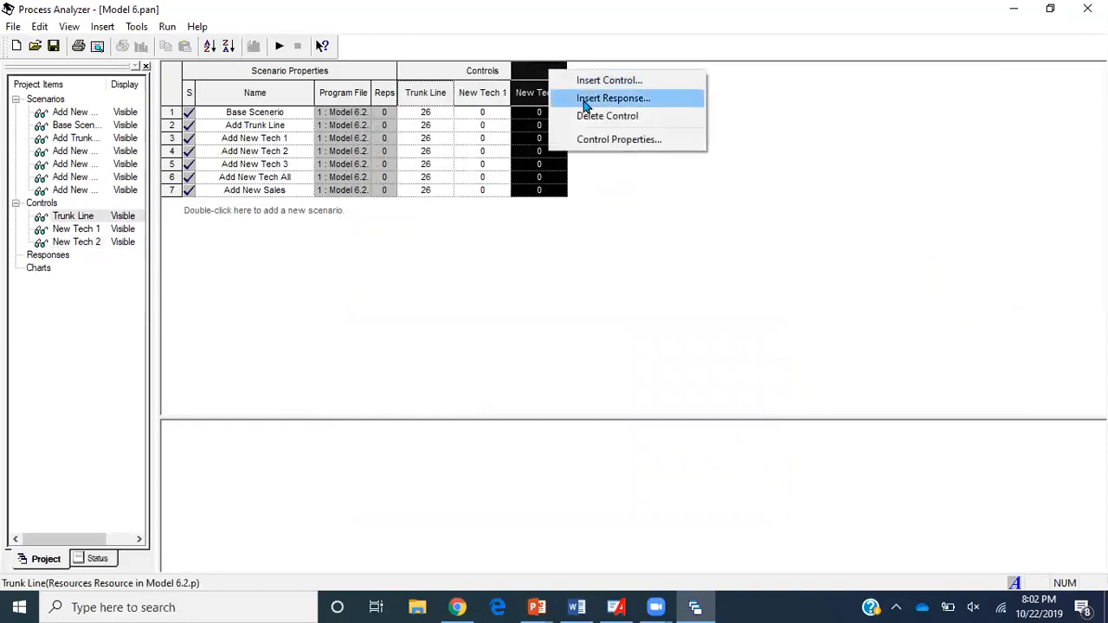
pyautogui.click(585, 83)
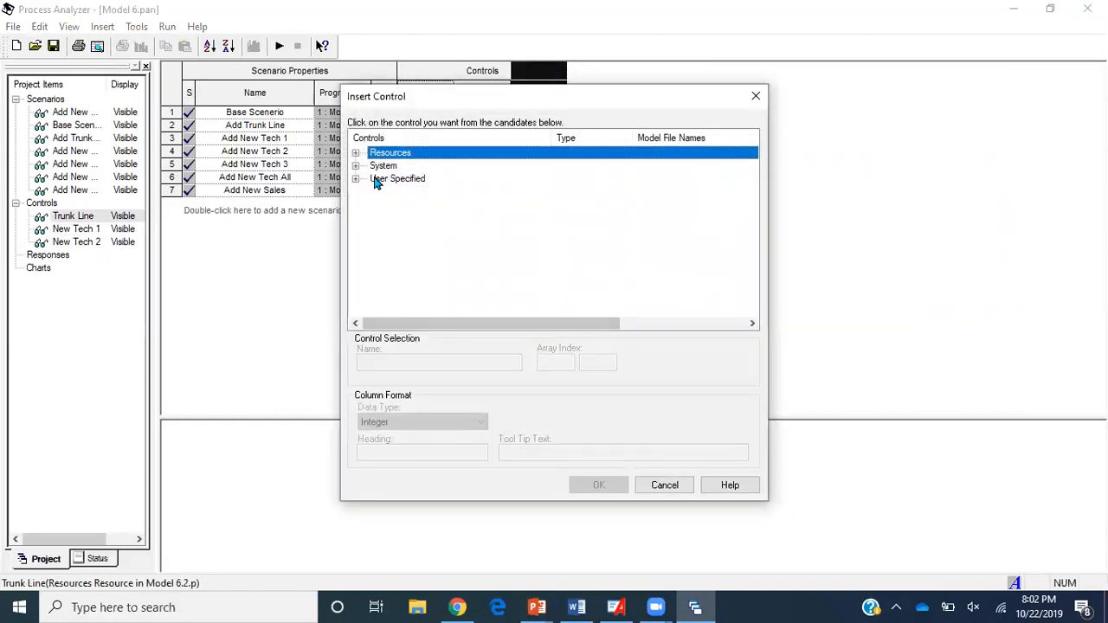
pyautogui.click(355, 178)
pyautogui.click(438, 268)
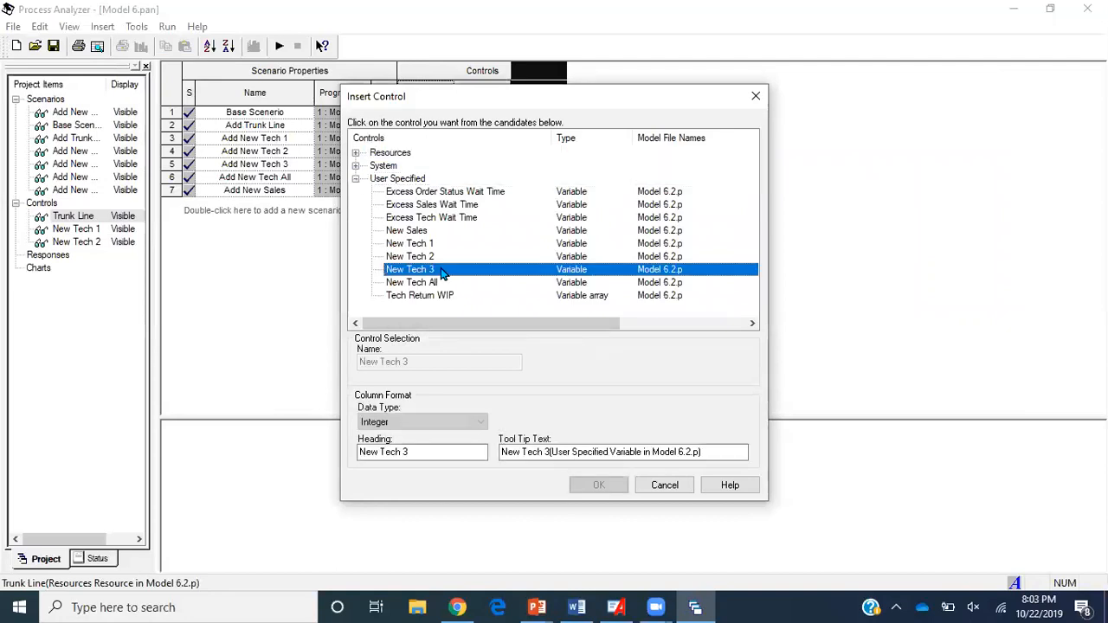
pyautogui.click(599, 486)
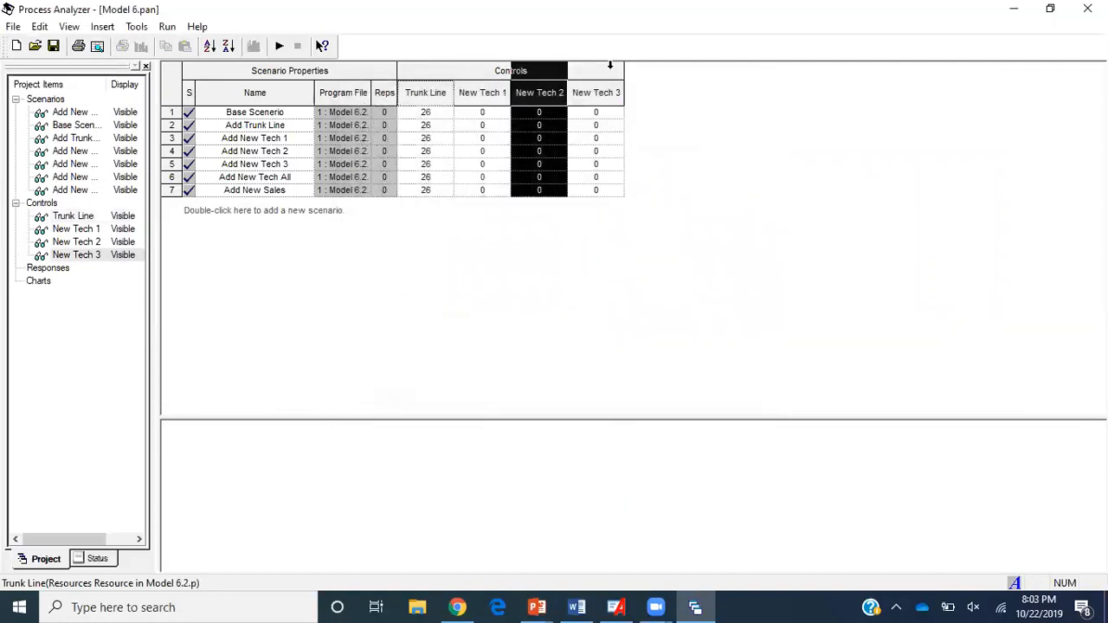
pyautogui.rightClick(613, 72)
pyautogui.click(648, 96)
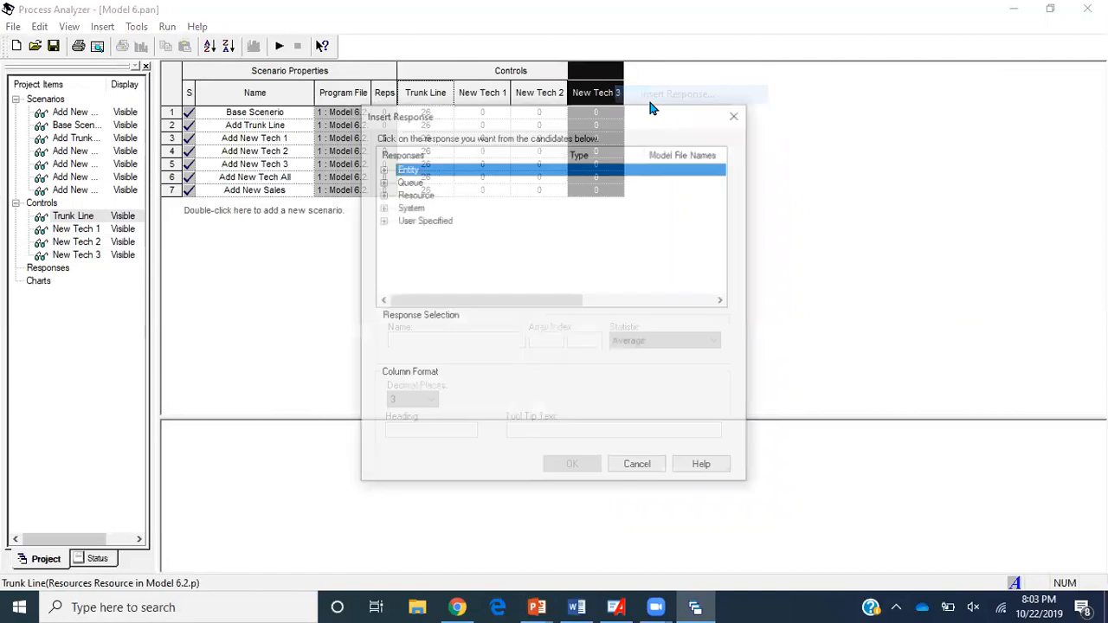
pyautogui.click(650, 465)
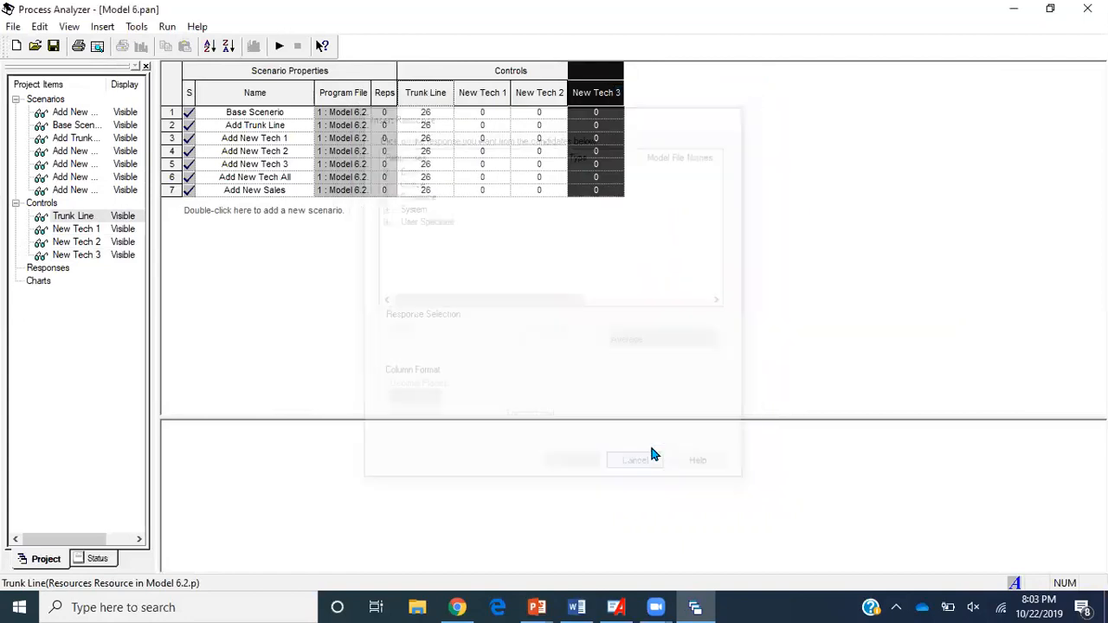
# Insert the user-specified variable New Tech All from Model 6.2 as an Integer control.
pyautogui.rightClick(607, 64)
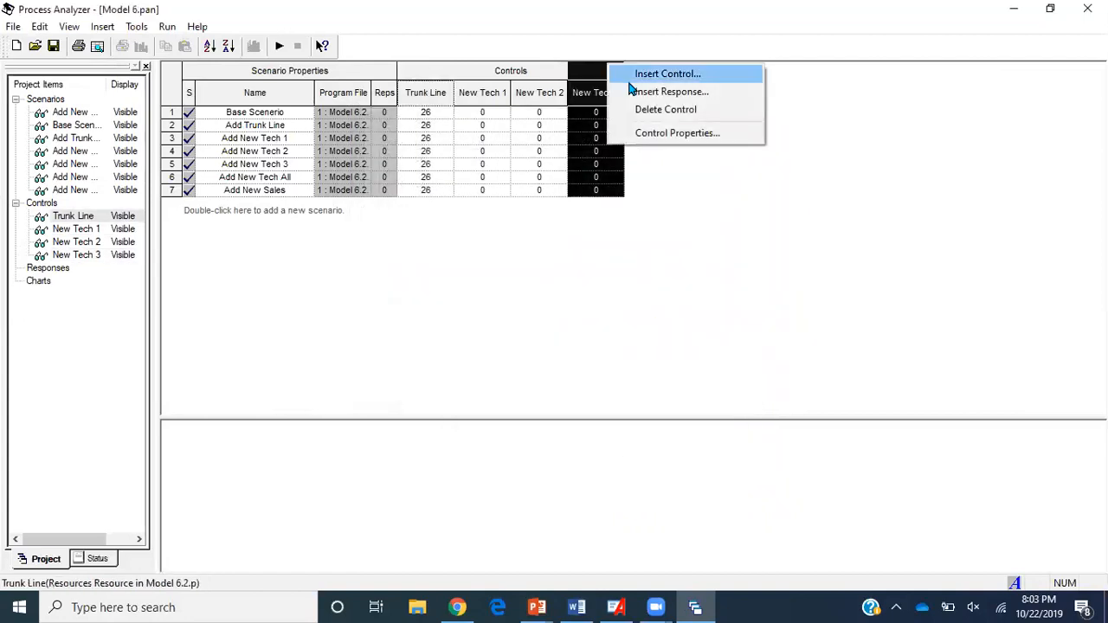
pyautogui.click(632, 78)
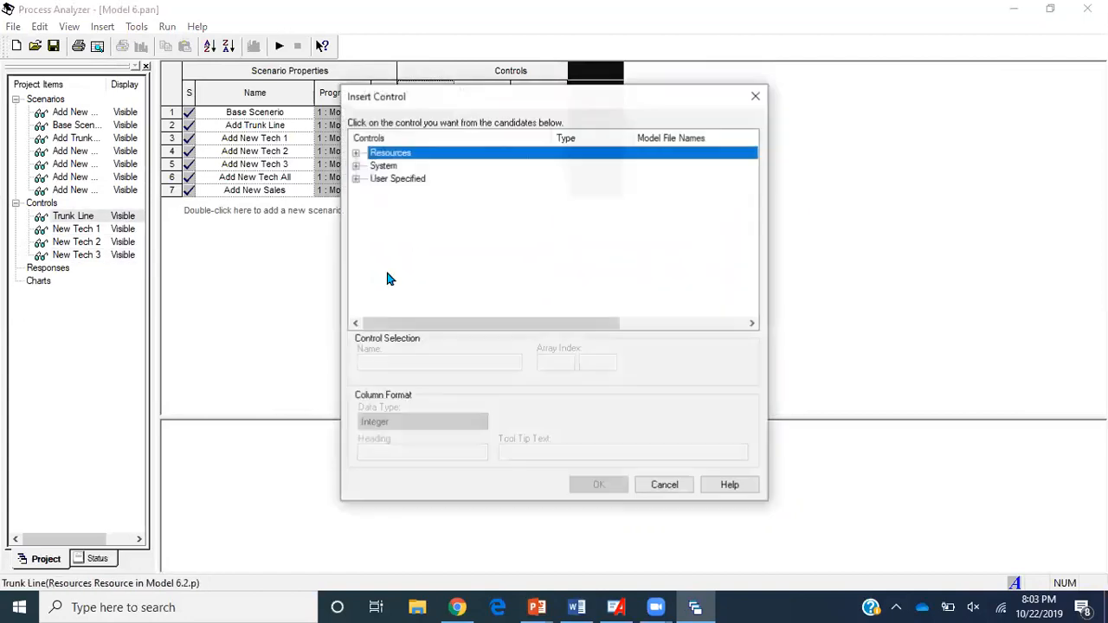
pyautogui.click(355, 179)
pyautogui.click(444, 283)
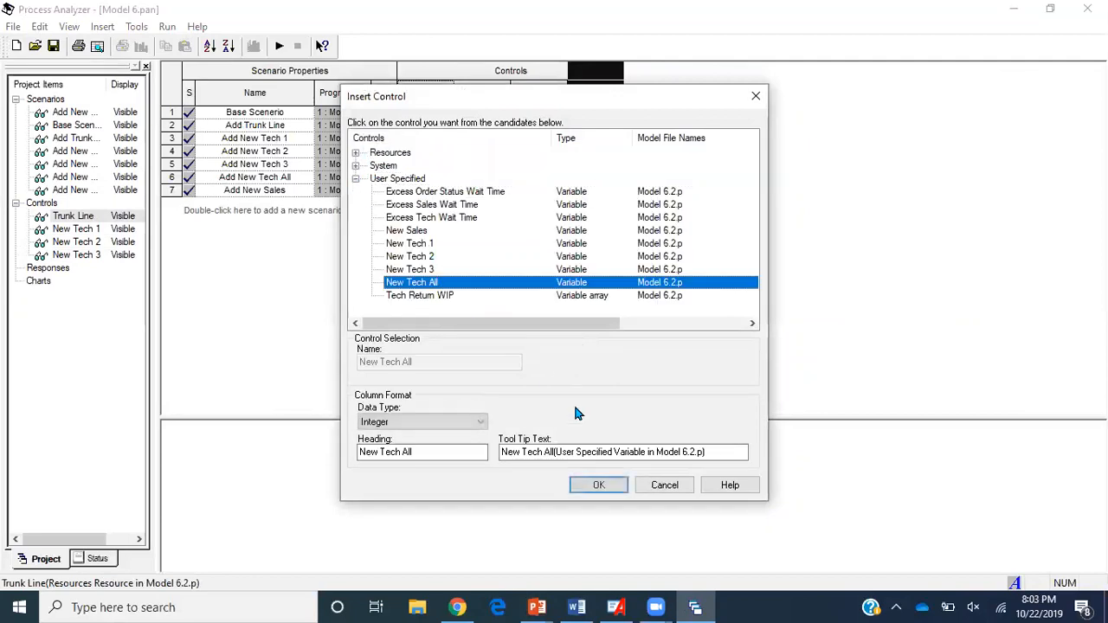
pyautogui.click(595, 485)
# Insert the user-specified variable New Sales from Model 6.2 as a control with the Integer data type.
pyautogui.click(658, 71)
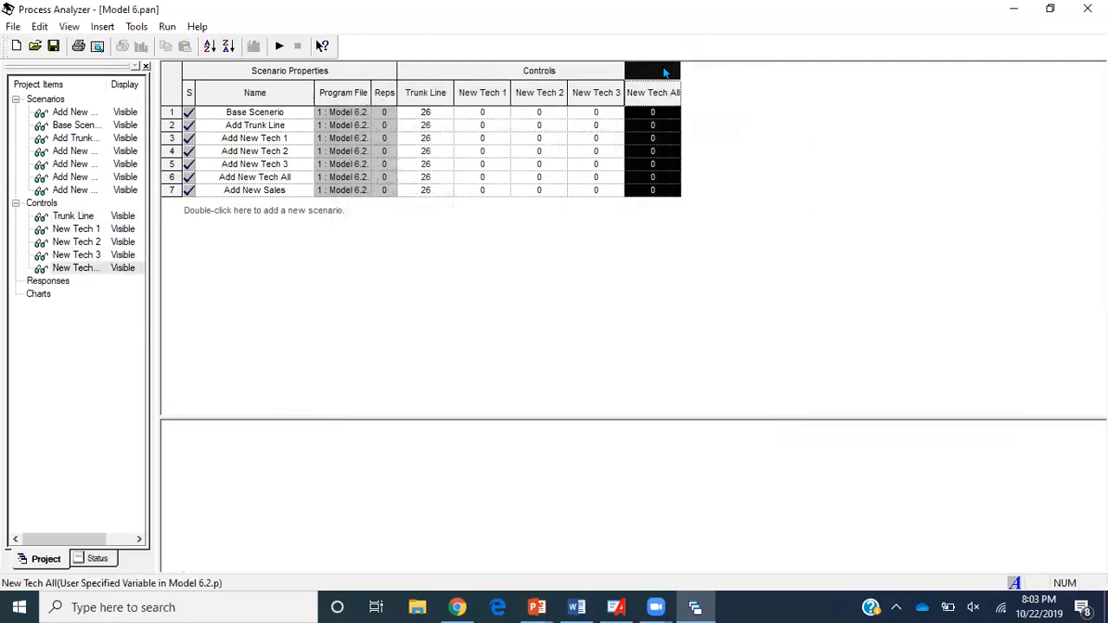
pyautogui.rightClick(670, 70)
pyautogui.click(693, 78)
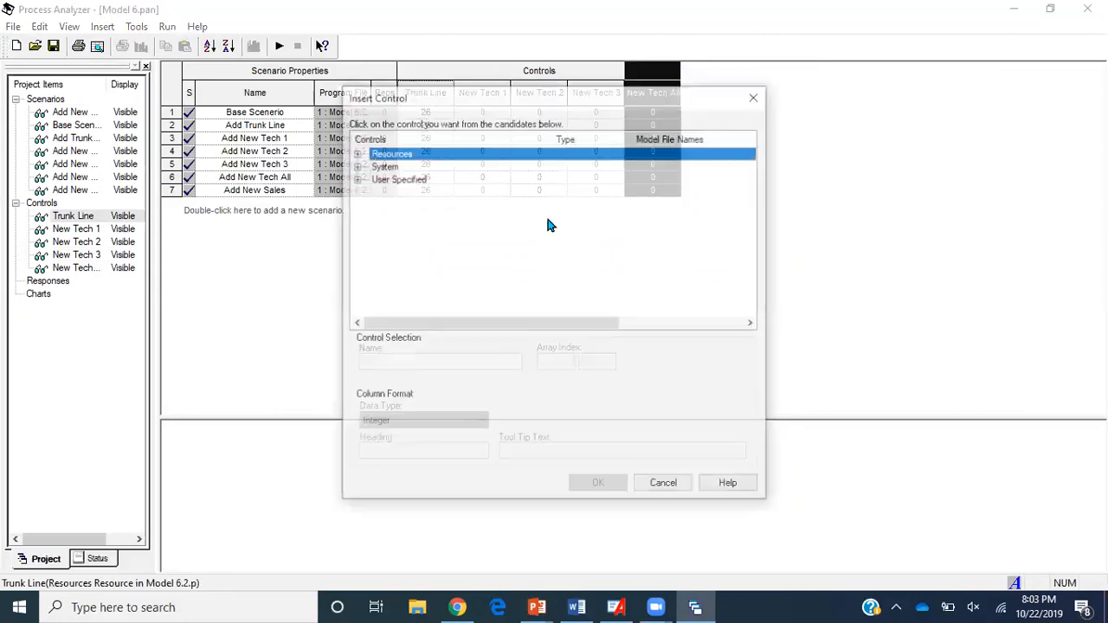
pyautogui.click(358, 179)
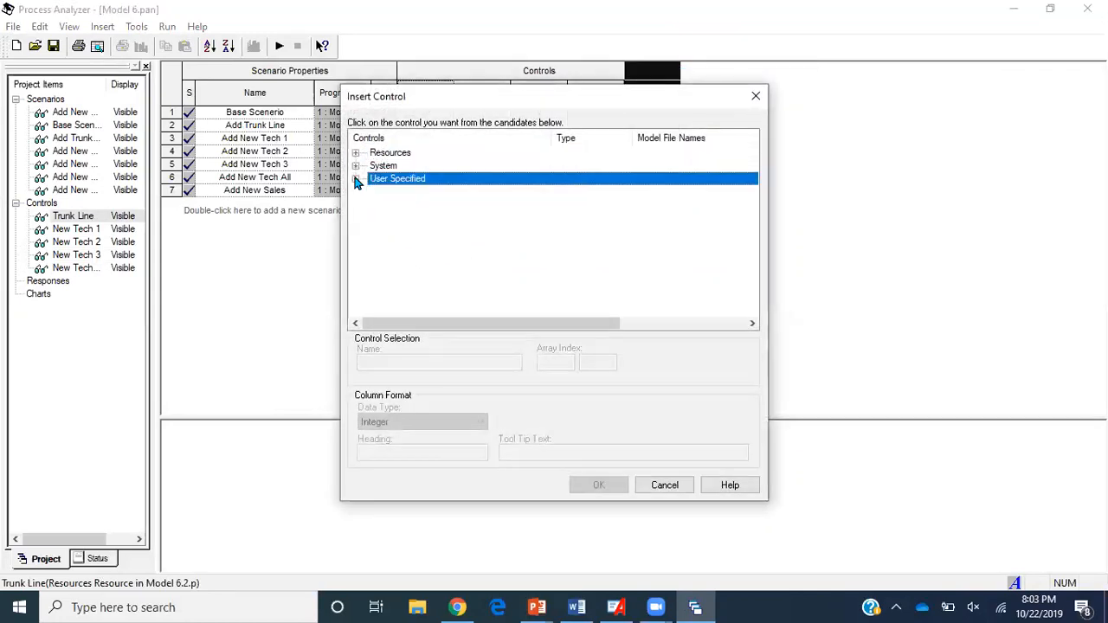
pyautogui.click(355, 179)
pyautogui.click(407, 230)
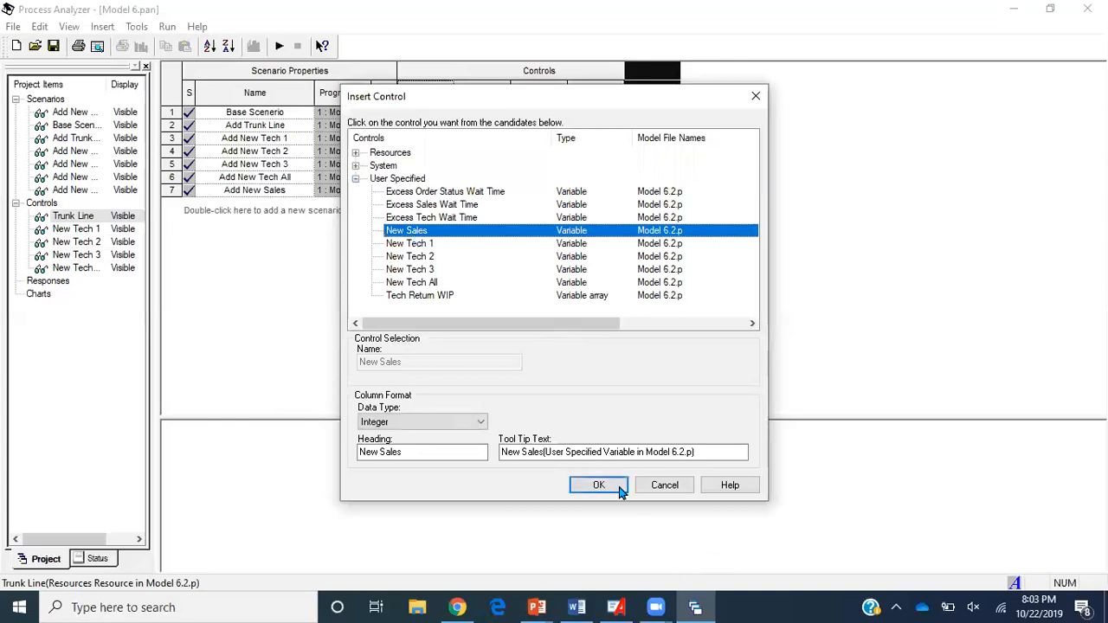
pyautogui.click(599, 485)
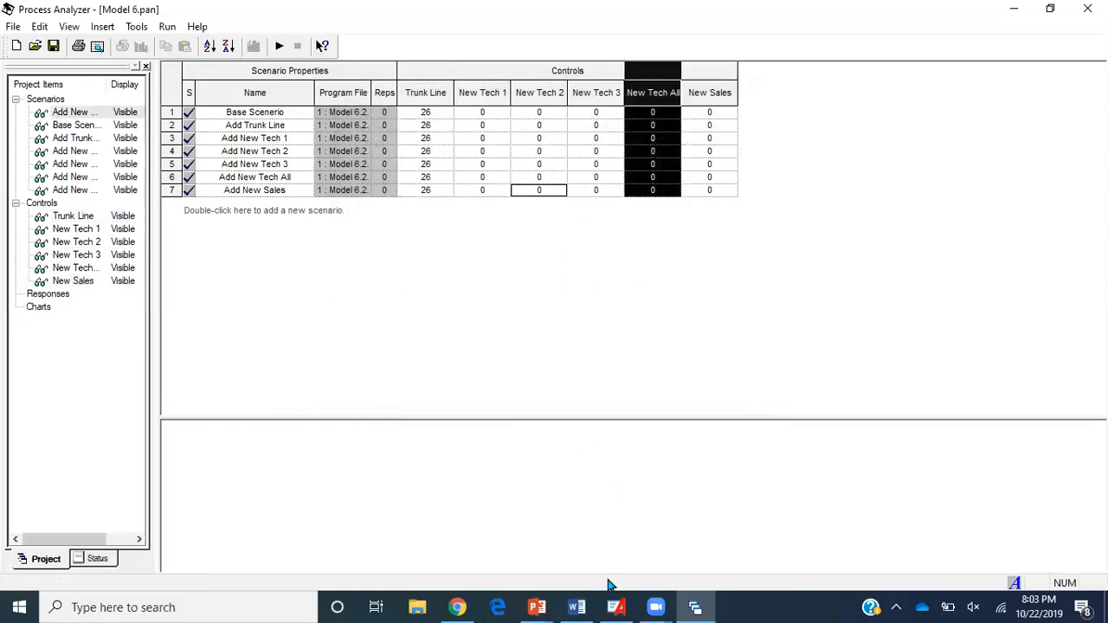
# Switch to the Chapter_06 presentation in PowerPoint and review the Model 6-5 slides on controls and resource additions for the experimental scenarios.
pyautogui.click(559, 606)
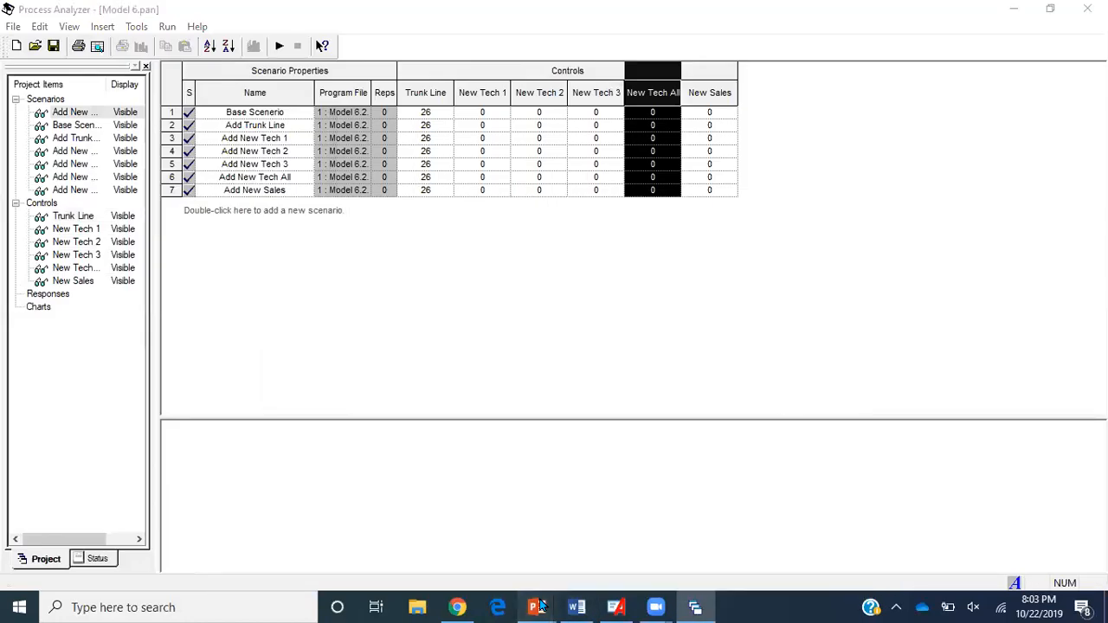
pyautogui.moveTo(538, 606)
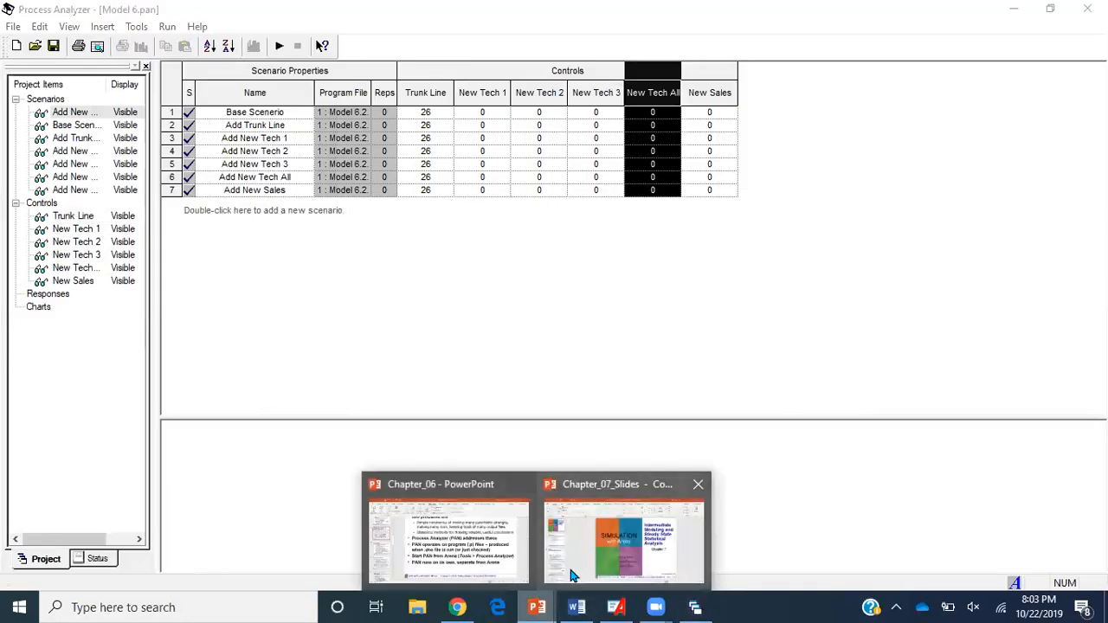
pyautogui.click(491, 540)
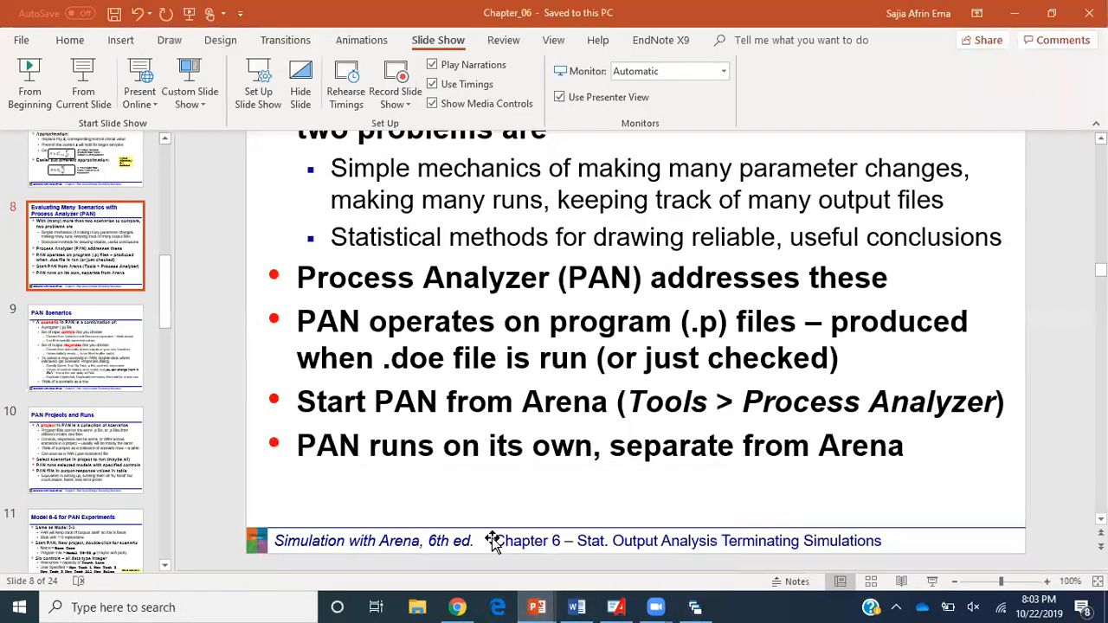
pyautogui.click(90, 62)
pyautogui.press('Right')
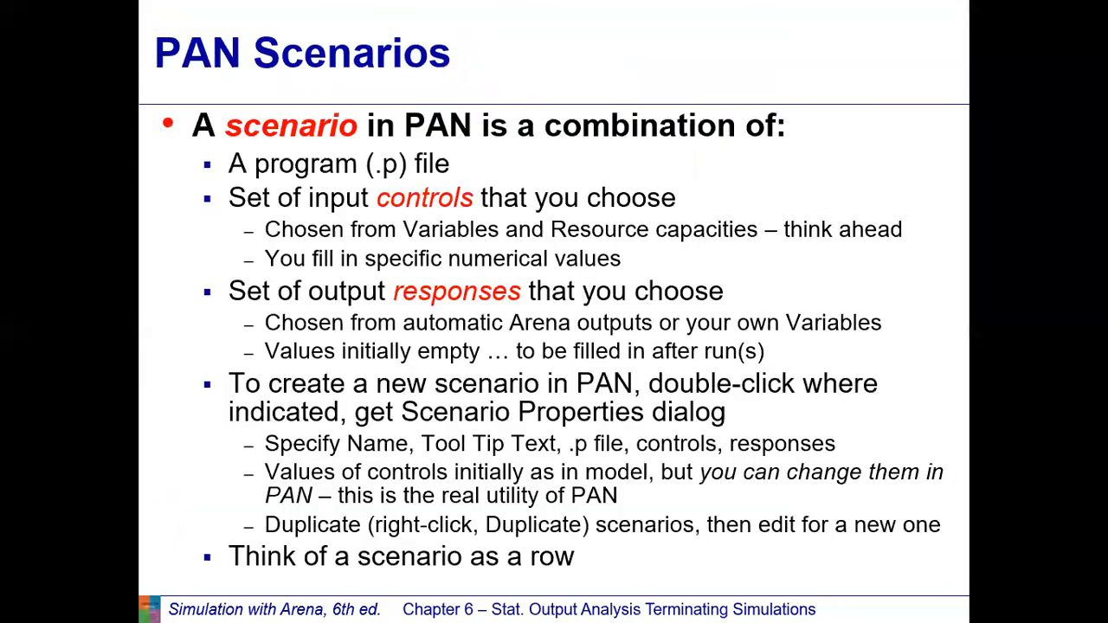
pyautogui.press('Right')
pyautogui.press('Right')
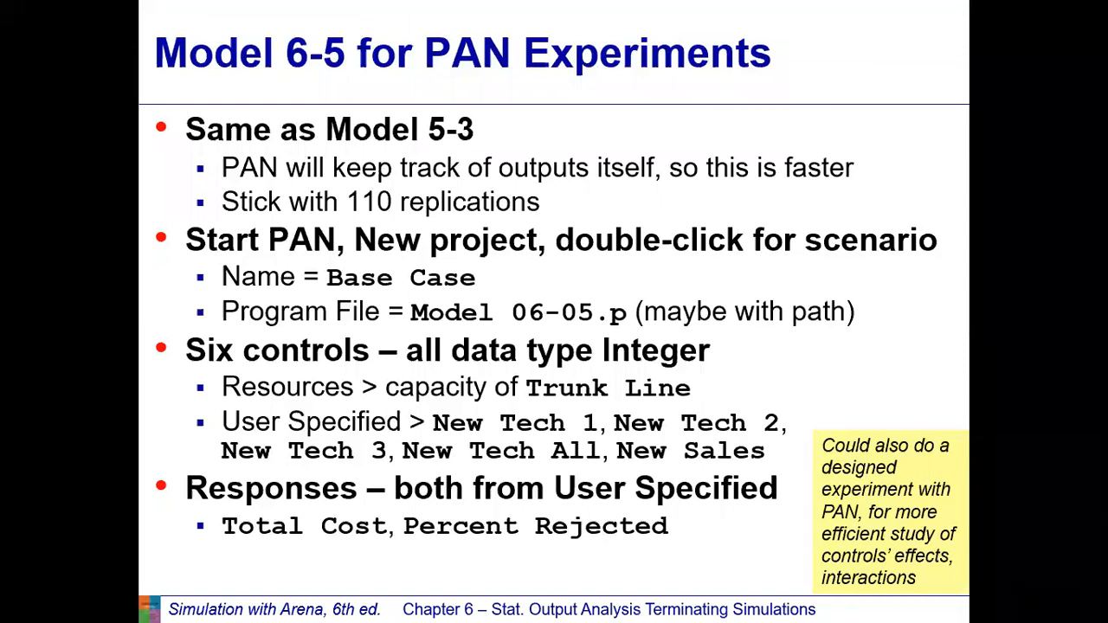
pyautogui.press('Right')
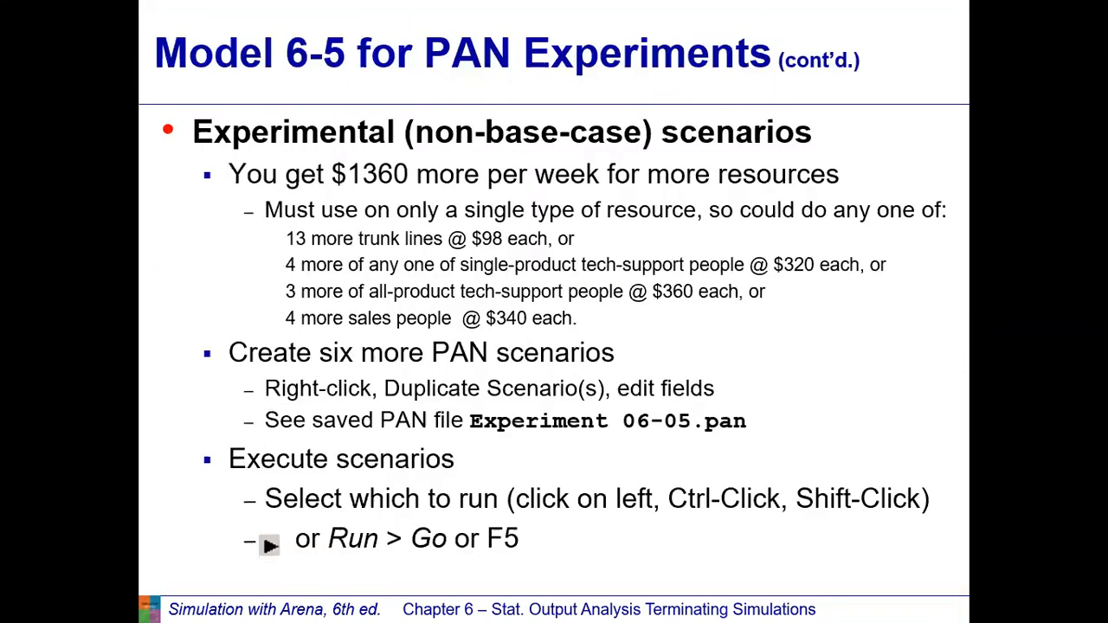
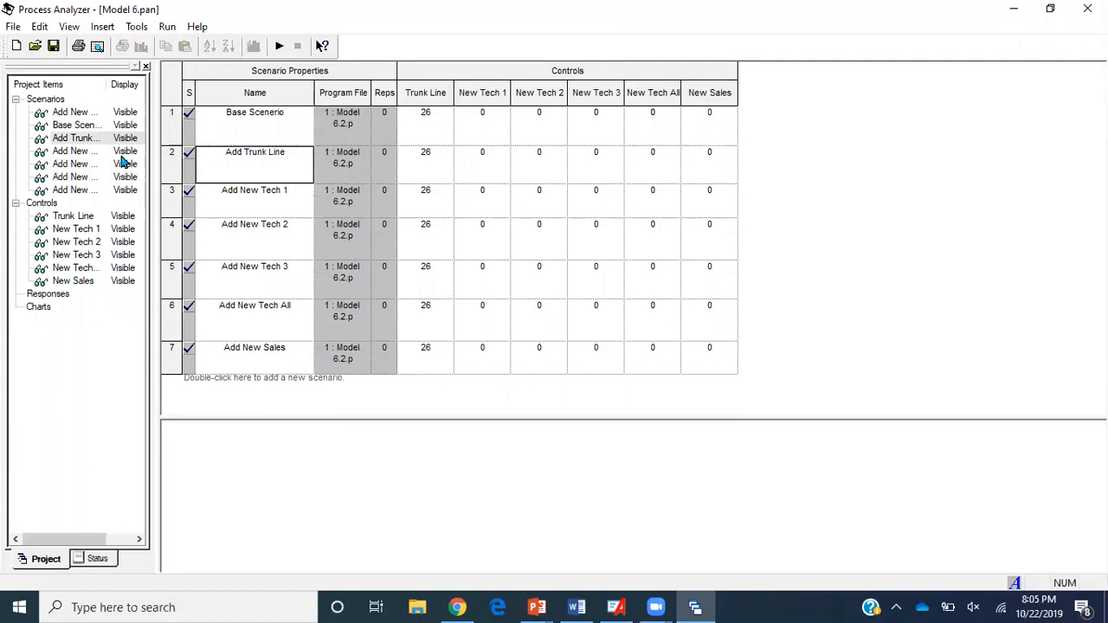
# Set the Trunk Line control to 39 for the Add Trunk Line scenario.
pyautogui.click(165, 174)
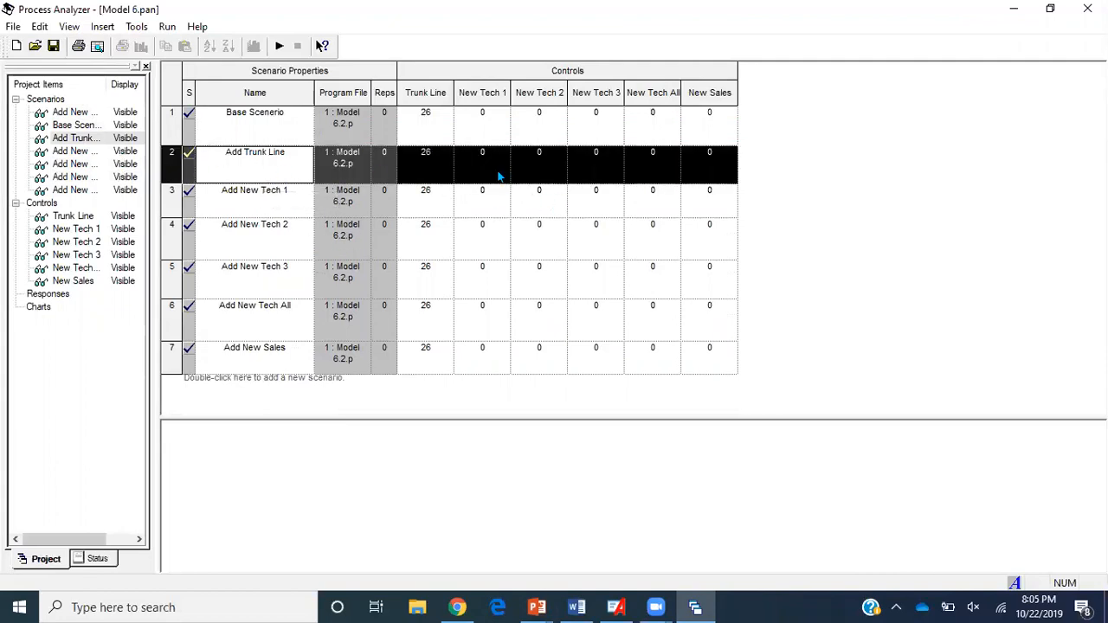
pyautogui.doubleClick(443, 153)
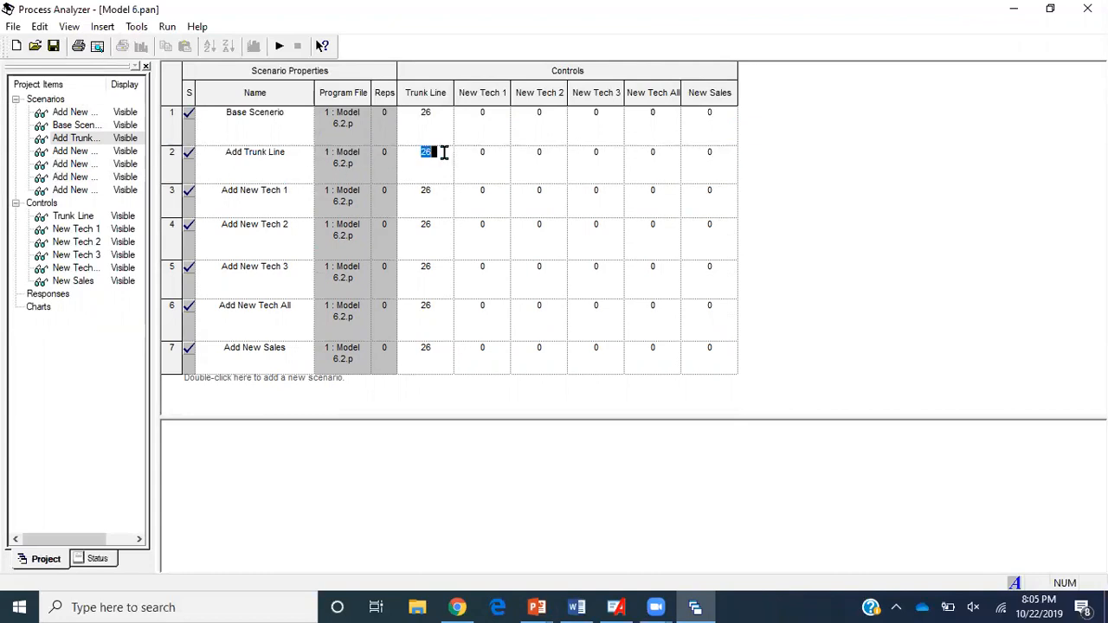
pyautogui.write('39')
# Set New Tech 1 to 4 in the Add New Tech 1 scenario and New Tech 2 to 4 in the Add New Tech 2 scenario.
pyautogui.click(169, 210)
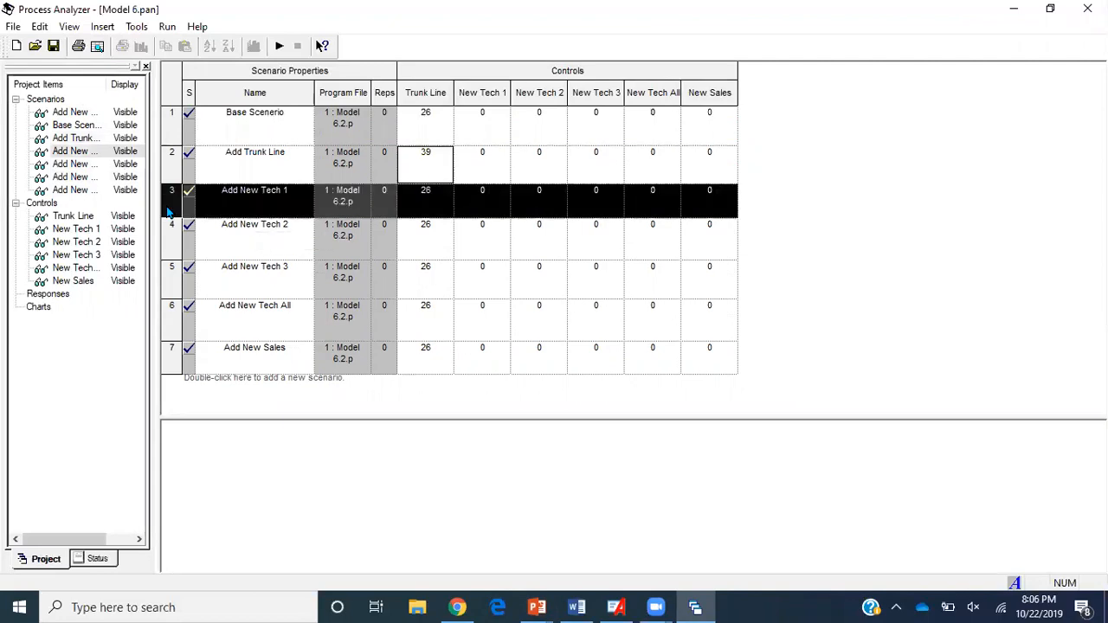
pyautogui.click(494, 198)
pyautogui.click(494, 197)
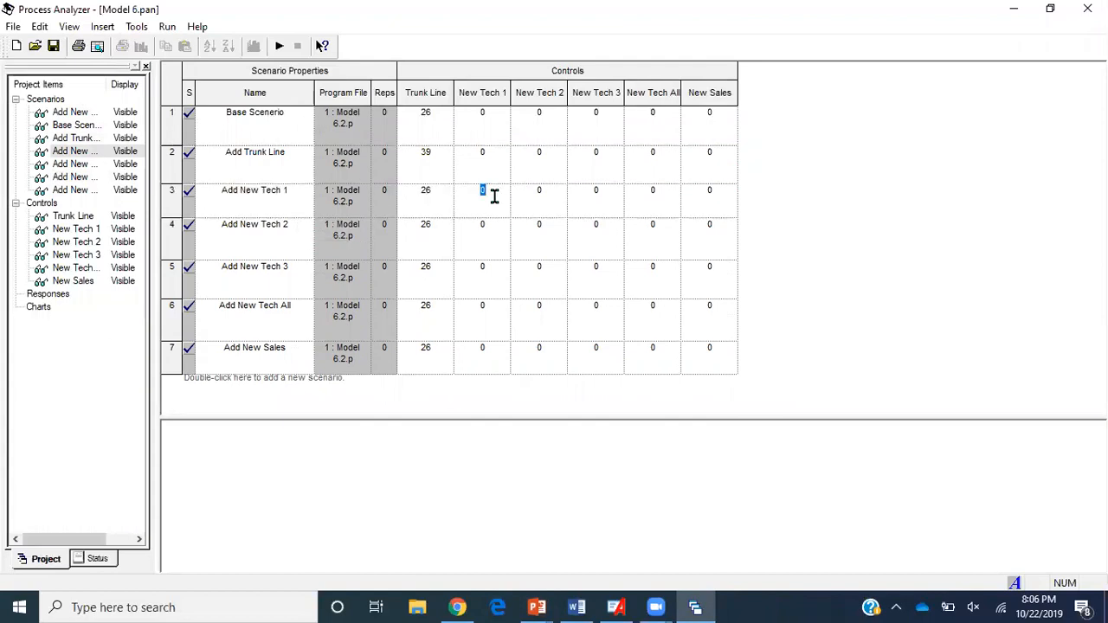
pyautogui.write('4')
pyautogui.click(544, 228)
pyautogui.click(544, 227)
pyautogui.write('4')
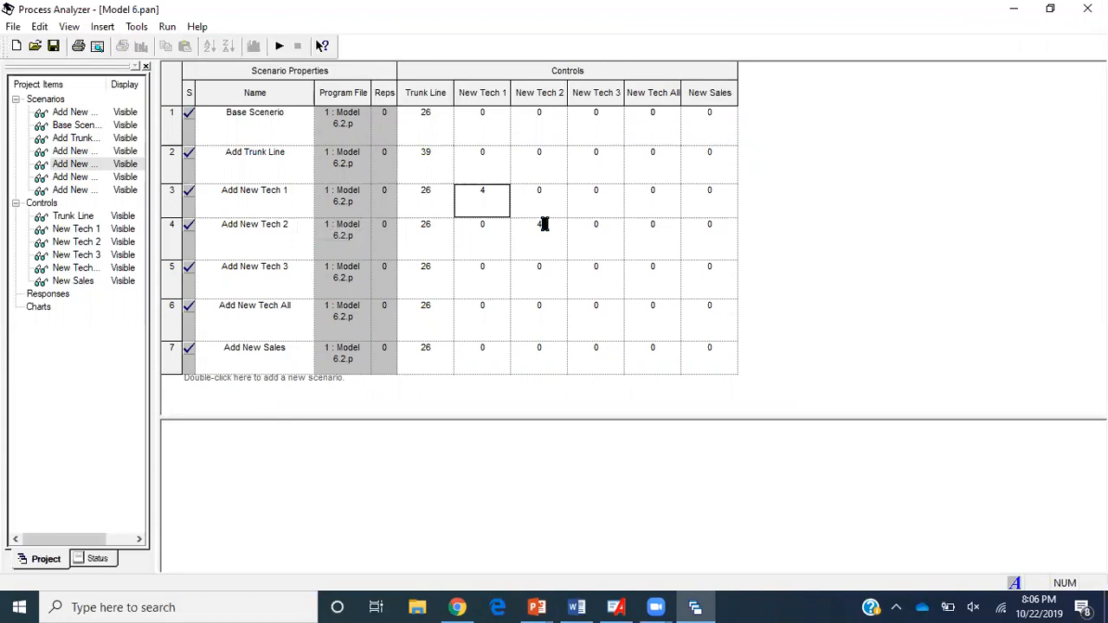
# Set New Tech 3 to 4 in the Add New Tech 3 scenario and New Tech All to 3 in the Add New Tech All scenario.
pyautogui.click(606, 270)
pyautogui.write('4')
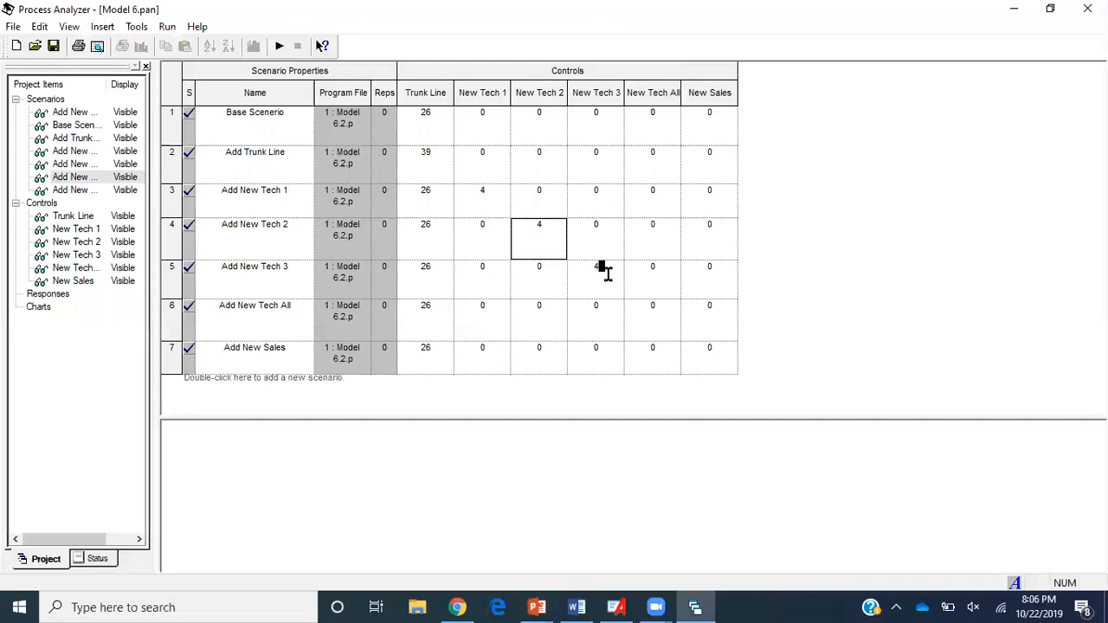
pyautogui.click(657, 303)
pyautogui.doubleClick(657, 305)
pyautogui.write('3')
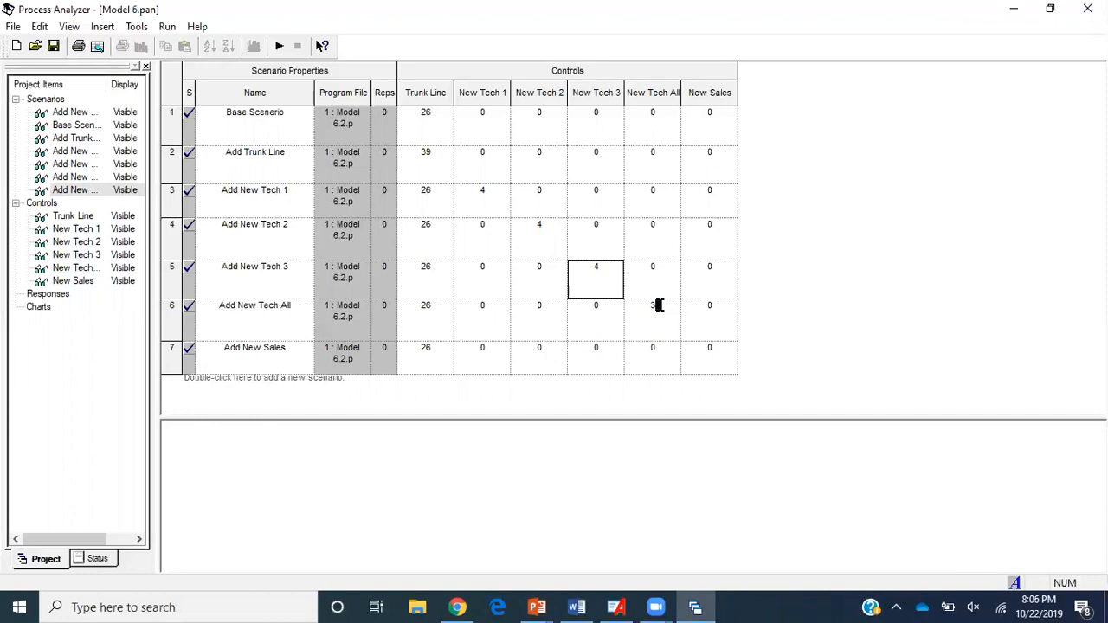
# Set the New Sales control to 4 for the Add New Sales scenario.
pyautogui.doubleClick(716, 348)
pyautogui.press('BackSpace')
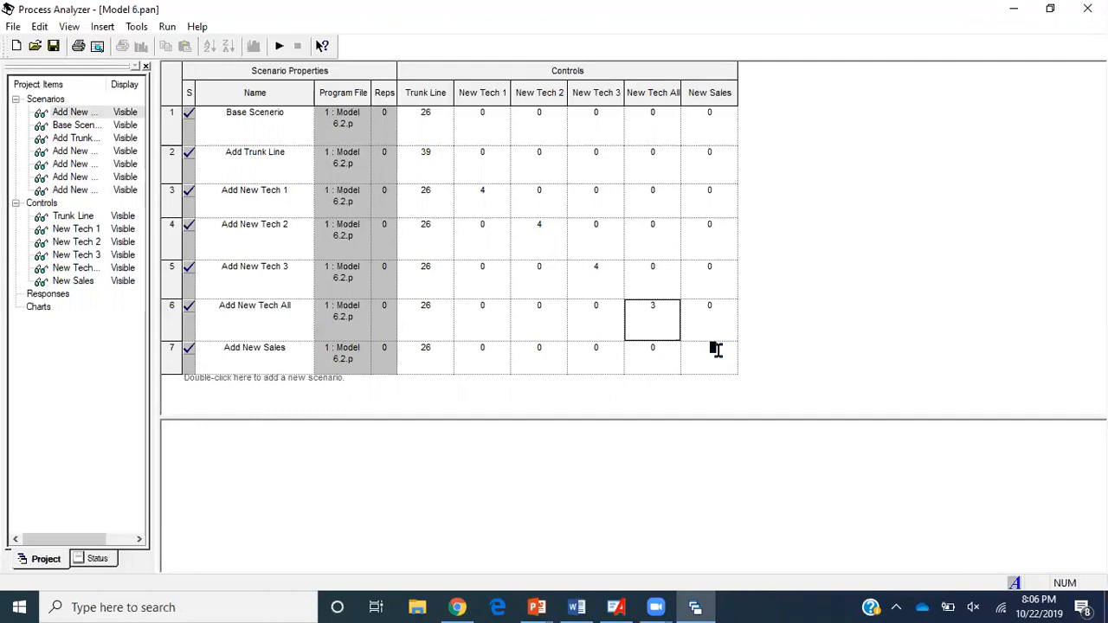
pyautogui.write('4')
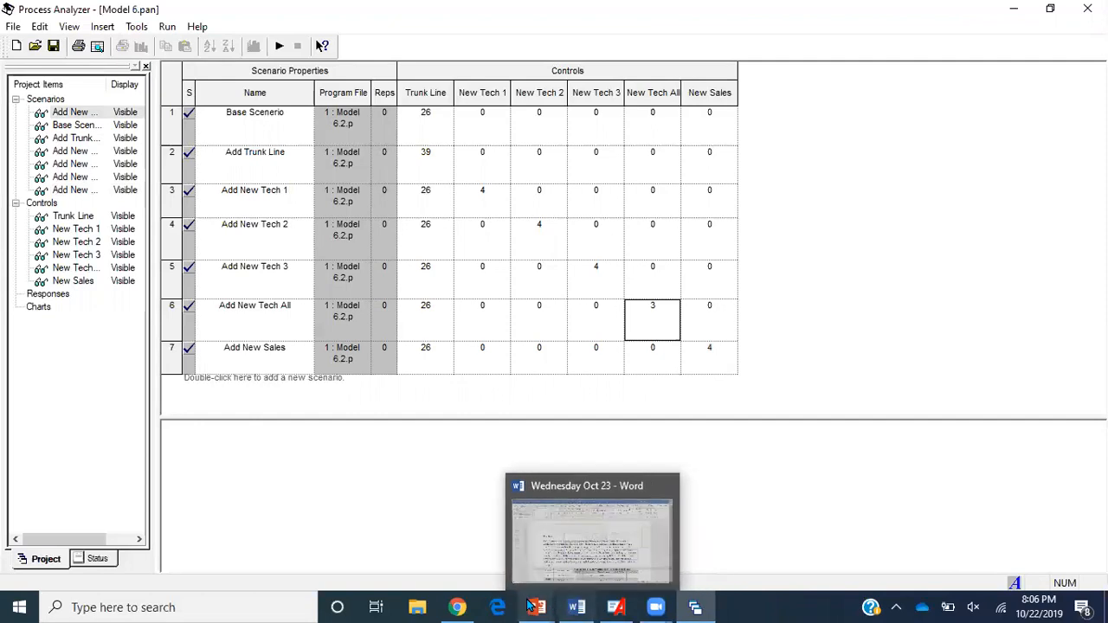
# Check the Model 6-5 resource additions in the Chapter_06 PowerPoint presentation and return to Process Analyzer.
pyautogui.moveTo(532, 606)
pyautogui.click(494, 576)
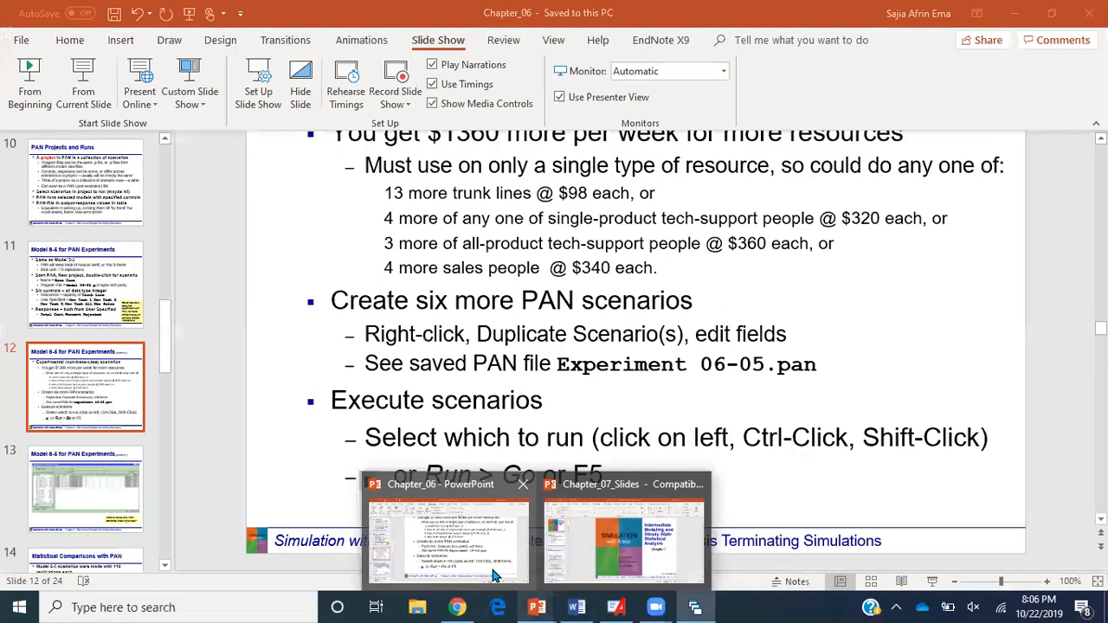
pyautogui.click(696, 606)
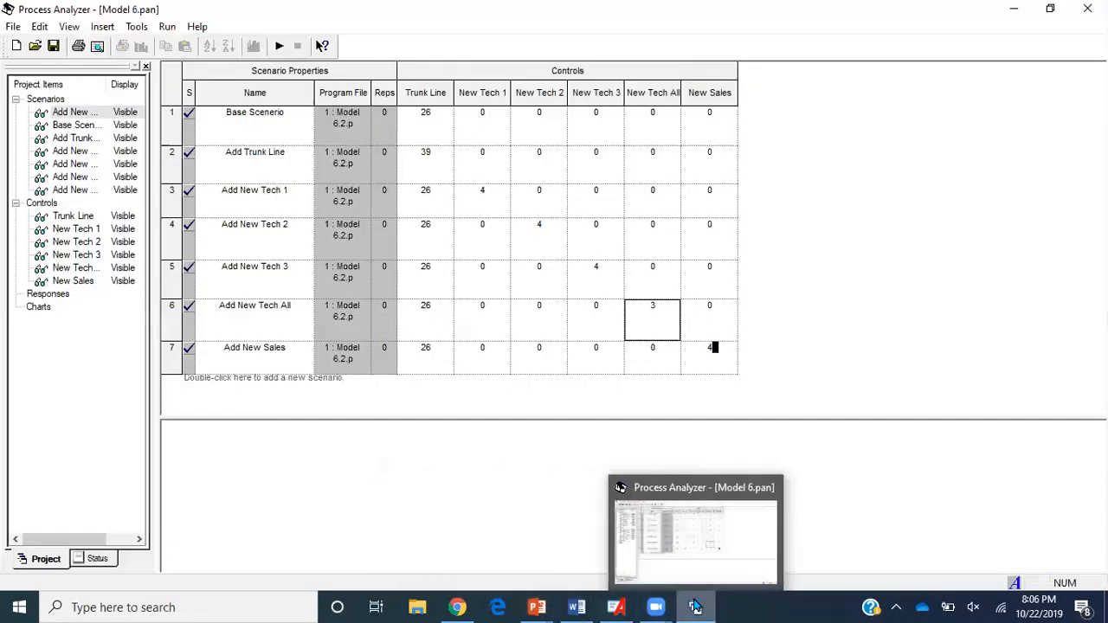
pyautogui.click(695, 607)
pyautogui.click(695, 607)
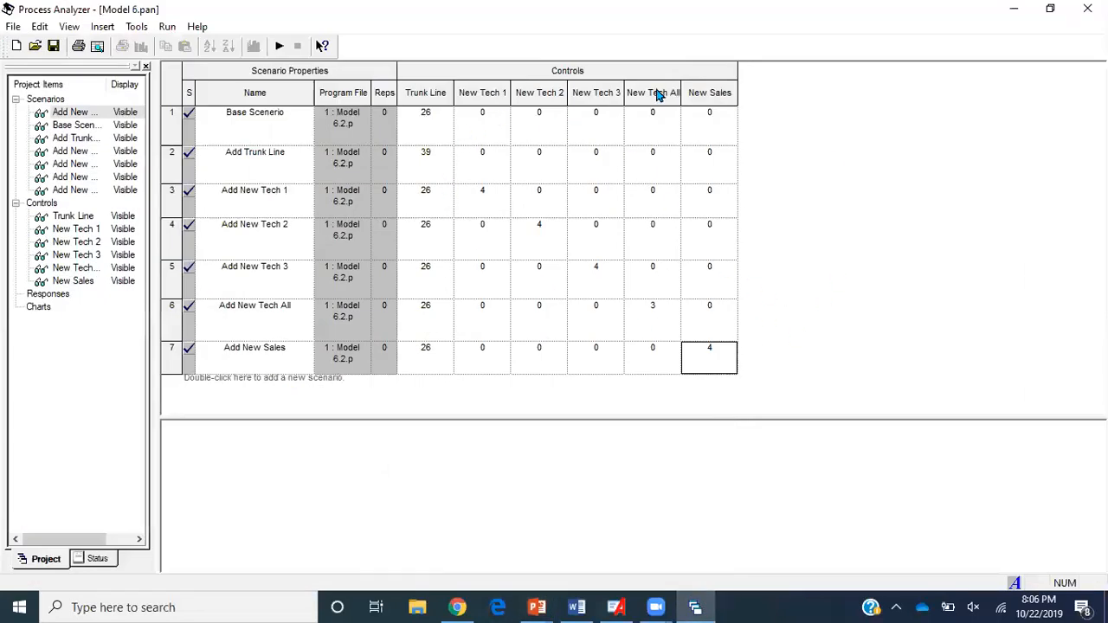
# Insert the user-specified output Total Cost from Model 6.2 as a response with three decimal places.
pyautogui.click(693, 70)
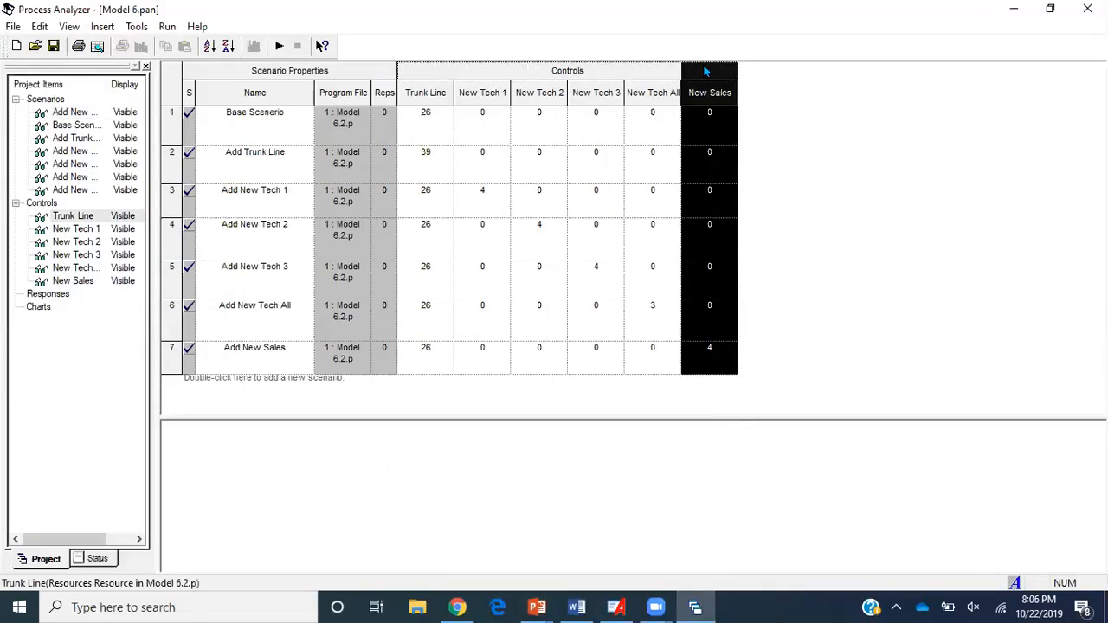
pyautogui.rightClick(705, 69)
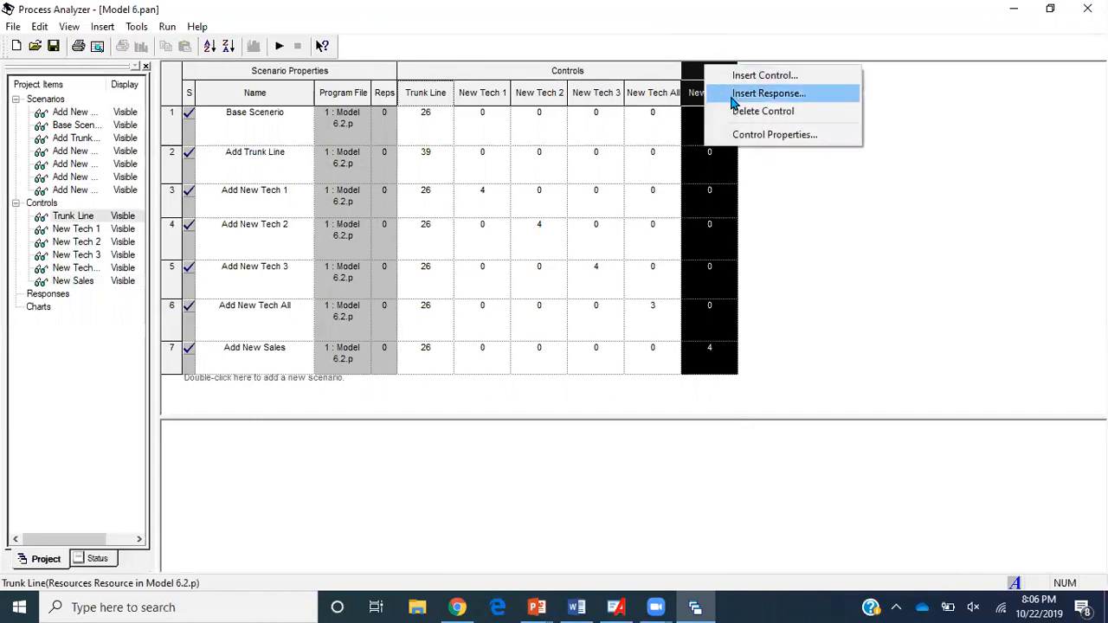
pyautogui.click(736, 94)
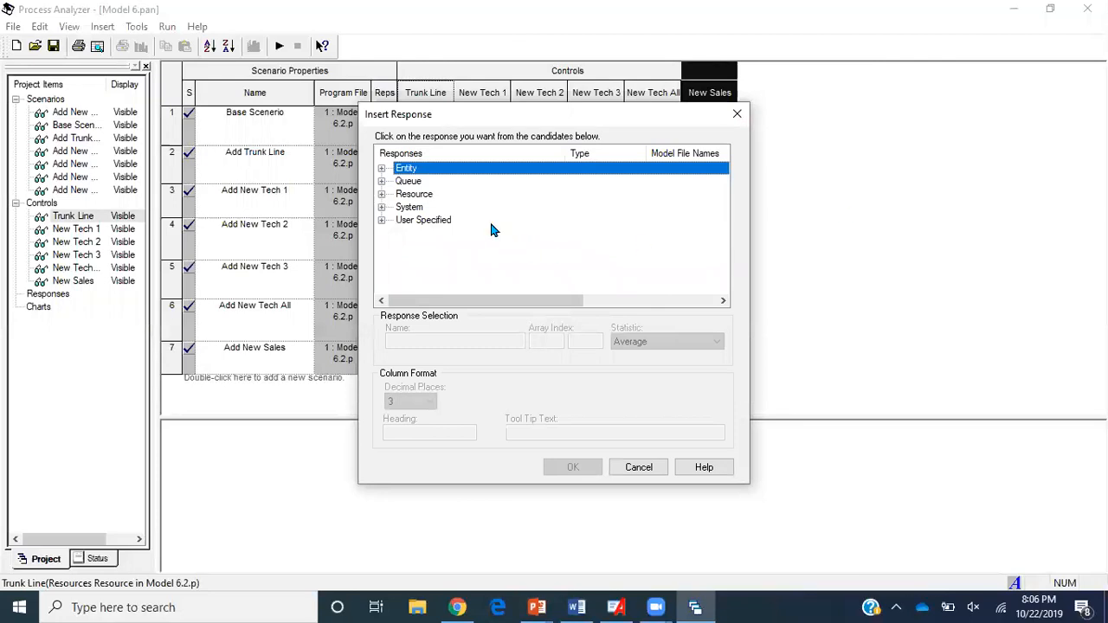
pyautogui.click(382, 220)
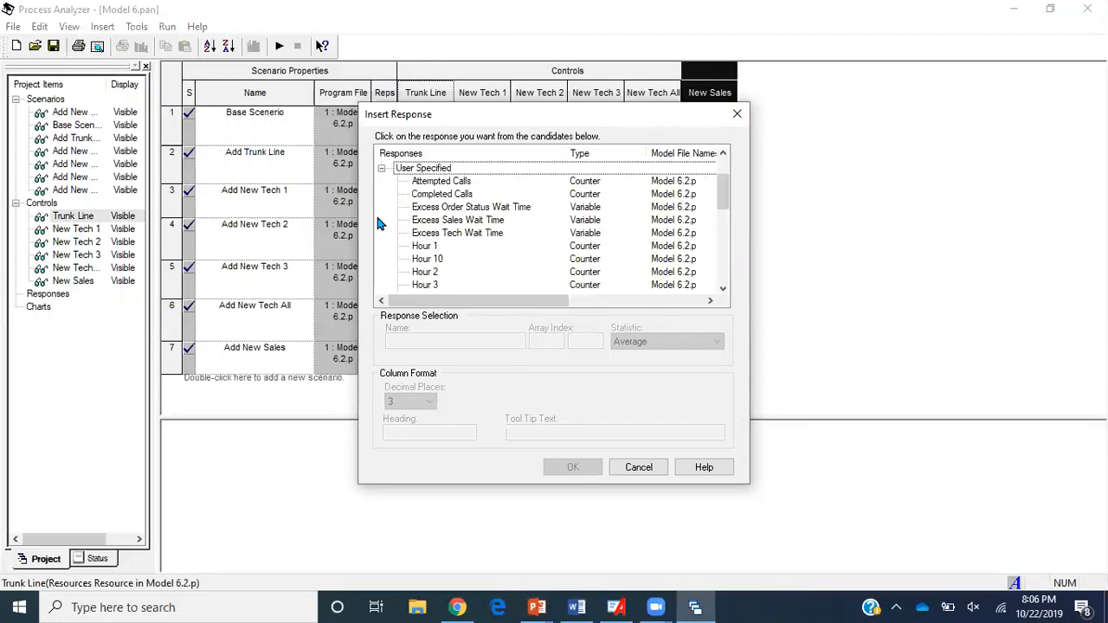
pyautogui.scroll(-2, 427, 234)
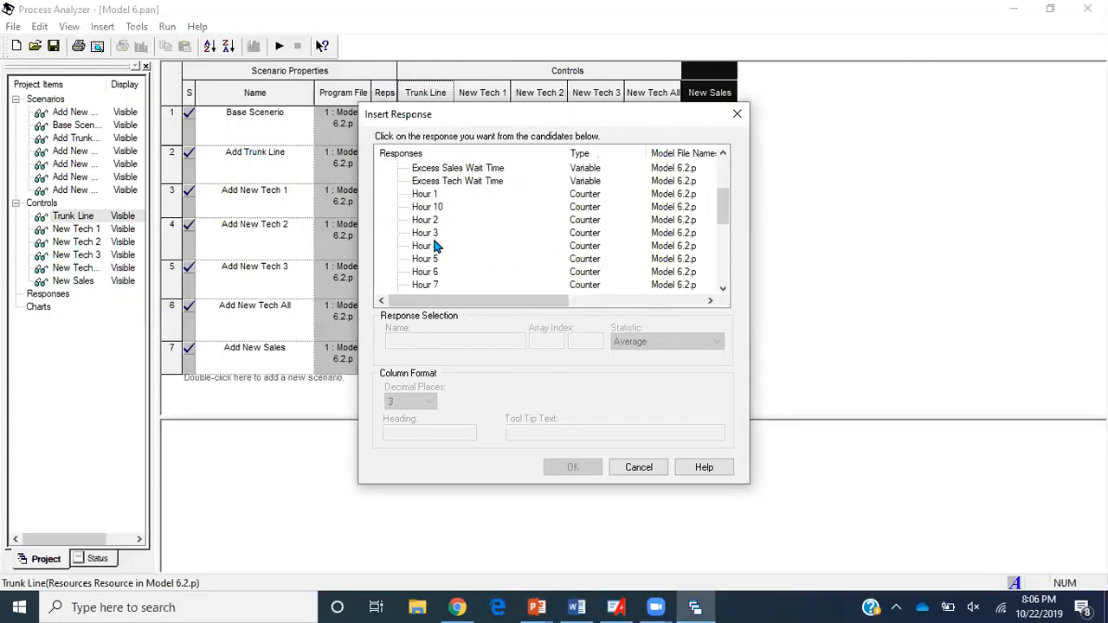
pyautogui.scroll(-4, 434, 243)
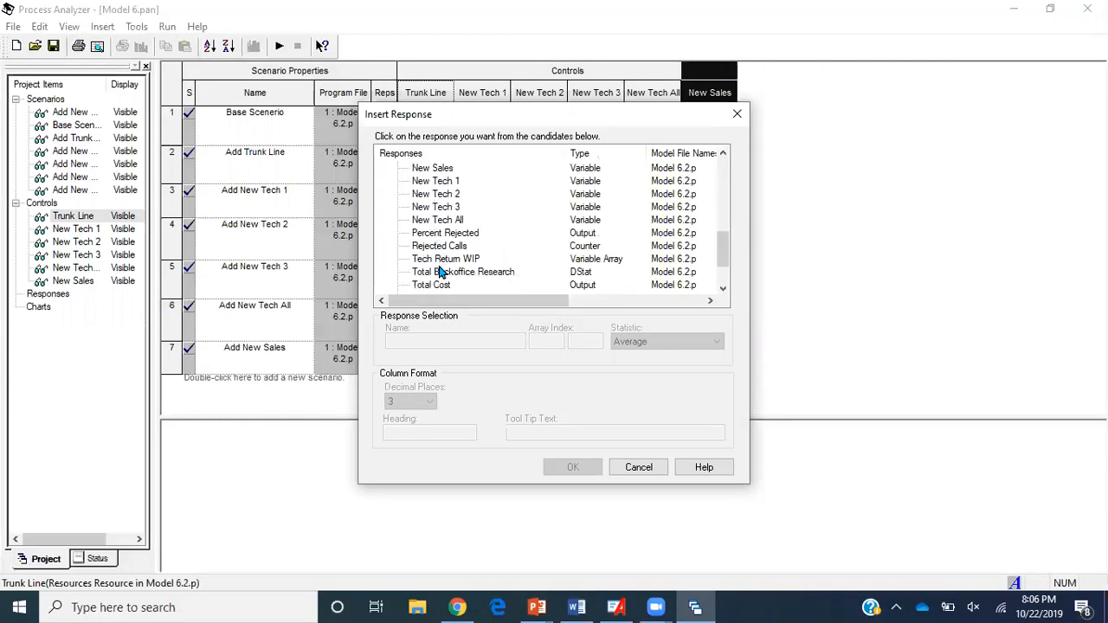
pyautogui.click(440, 285)
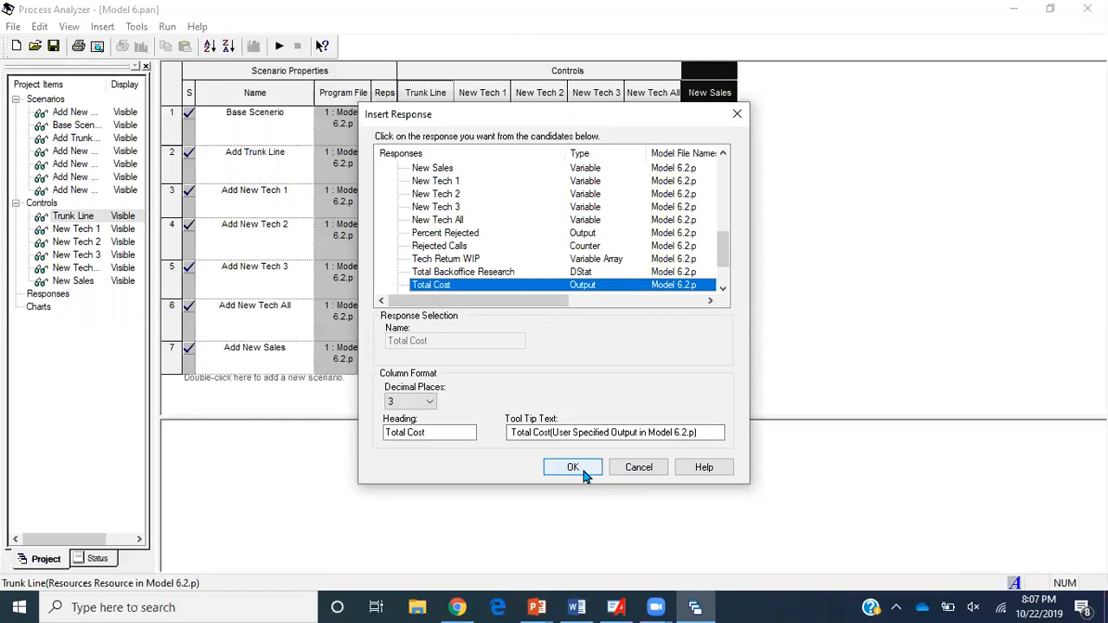
pyautogui.click(583, 472)
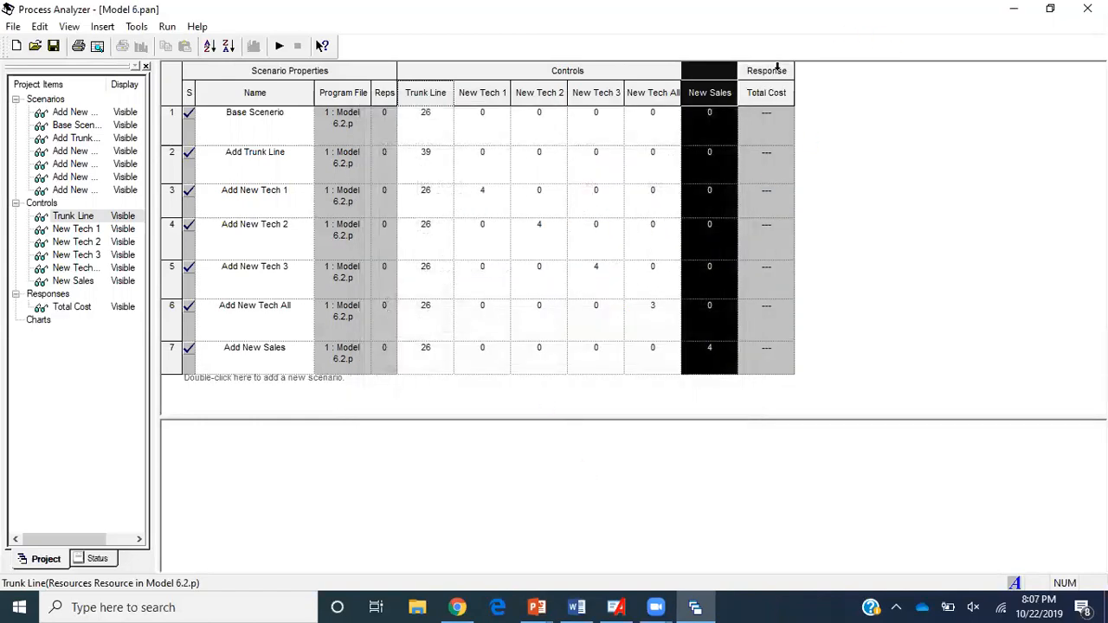
# Insert the user-specified output Percent Rejected from Model 6.2 as a second response with three decimal places.
pyautogui.click(777, 69)
pyautogui.rightClick(781, 75)
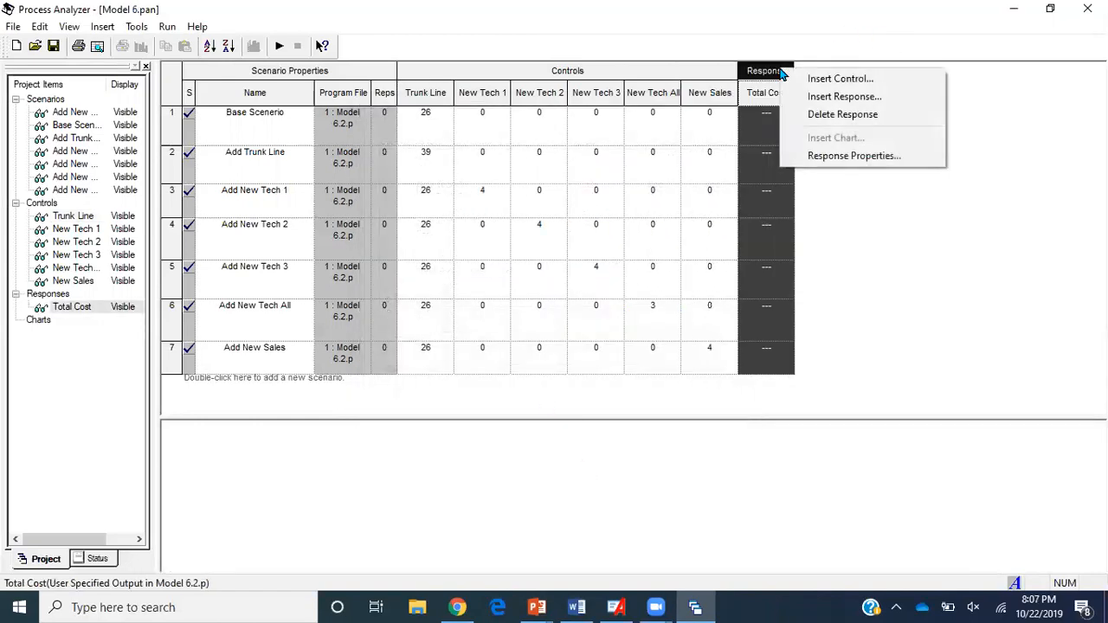
pyautogui.click(818, 98)
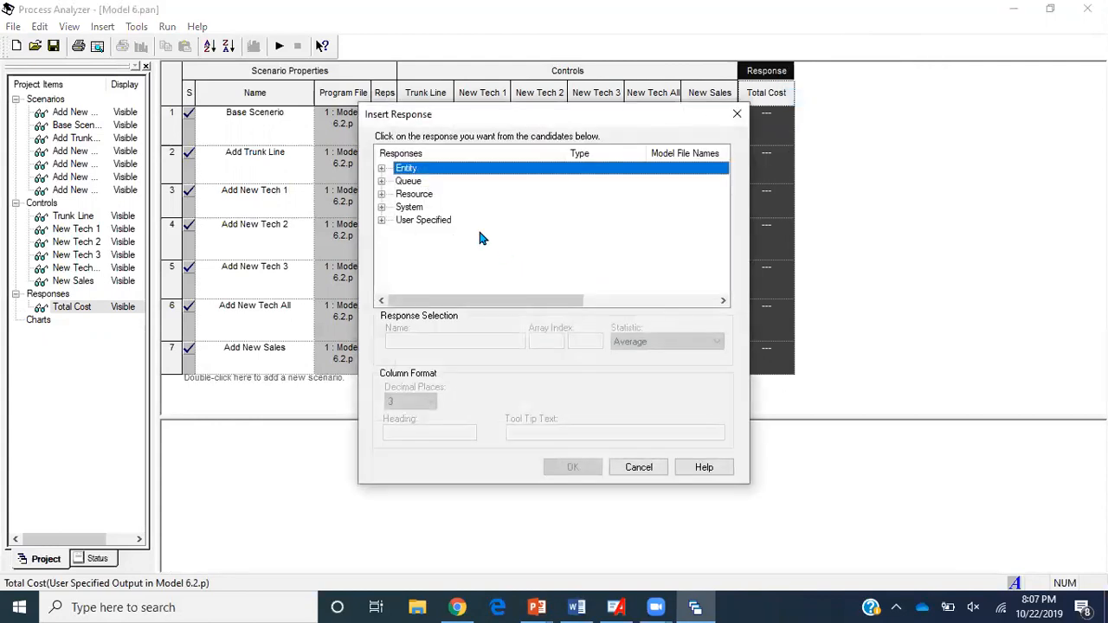
pyautogui.click(380, 218)
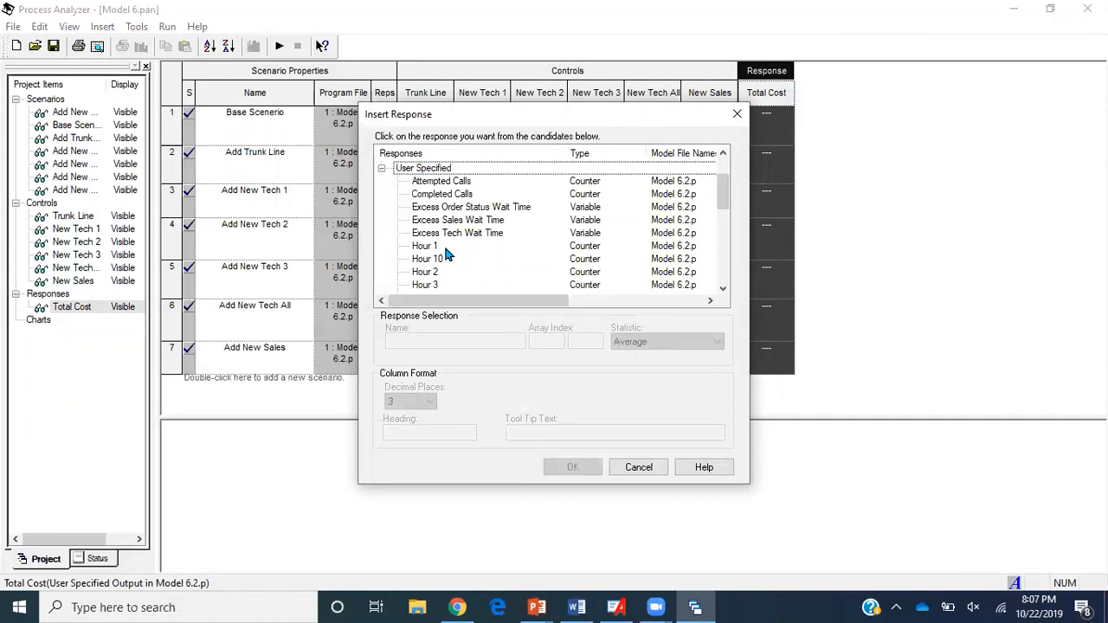
pyautogui.scroll(-6, 446, 250)
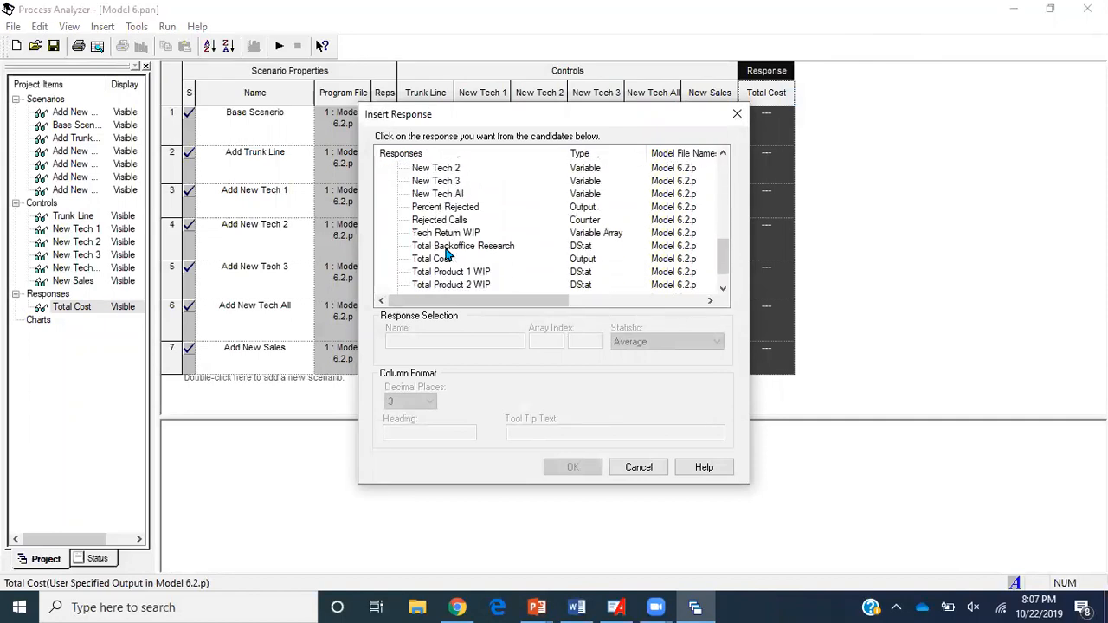
pyautogui.scroll(-1, 447, 251)
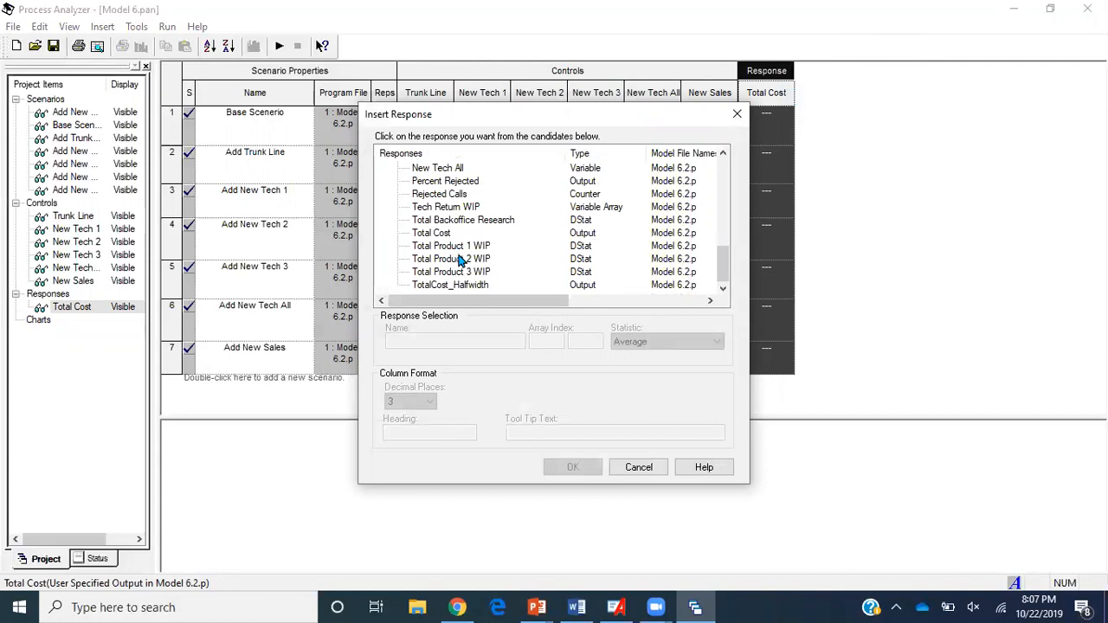
pyautogui.scroll(1, 459, 260)
pyautogui.click(451, 208)
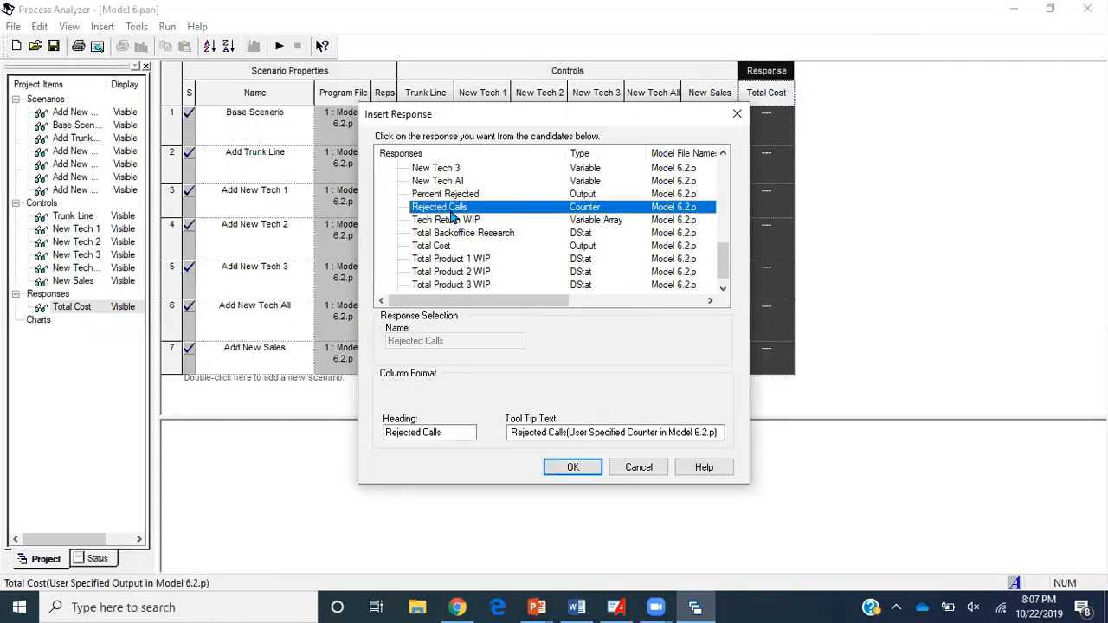
pyautogui.click(455, 195)
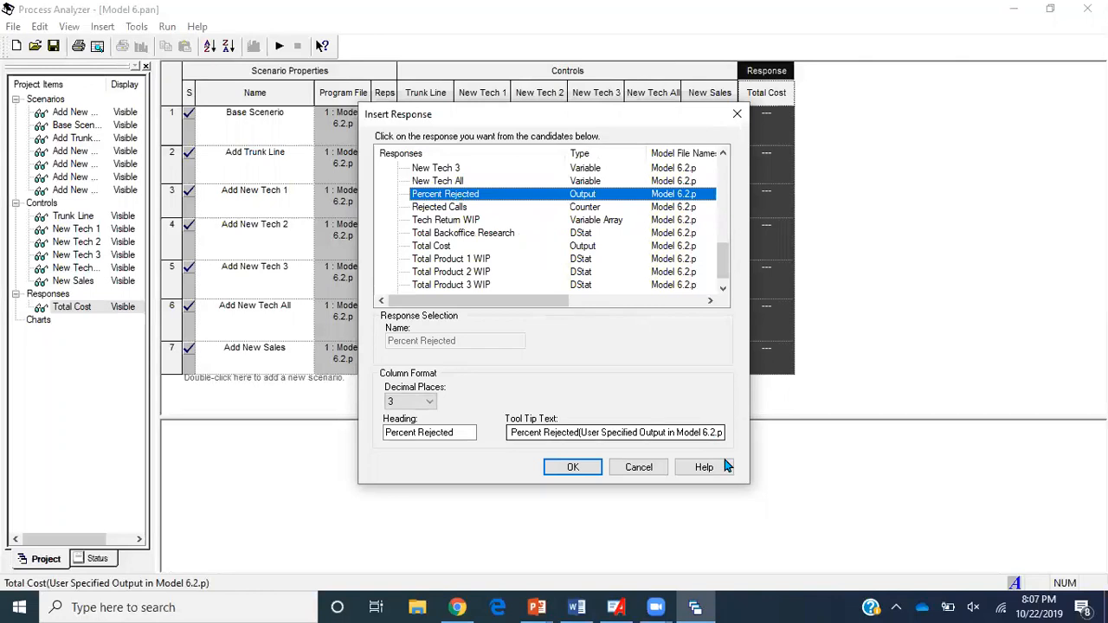
pyautogui.click(588, 469)
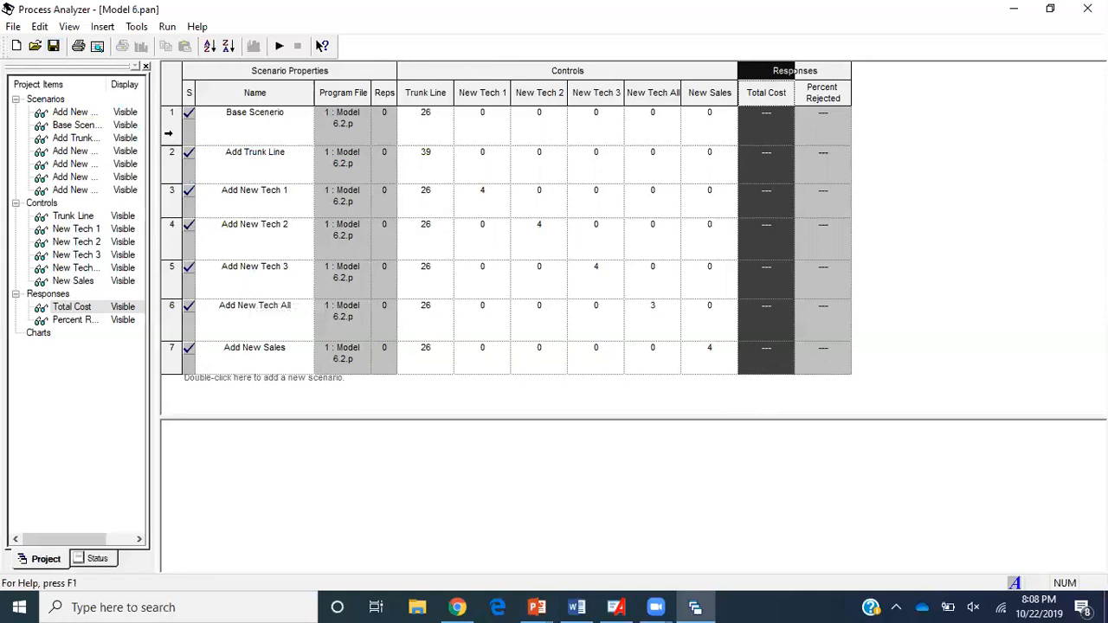
# Run all seven scenarios together without the SIMAN summary report, and clear the scenario row selection.
pyautogui.click(169, 132)
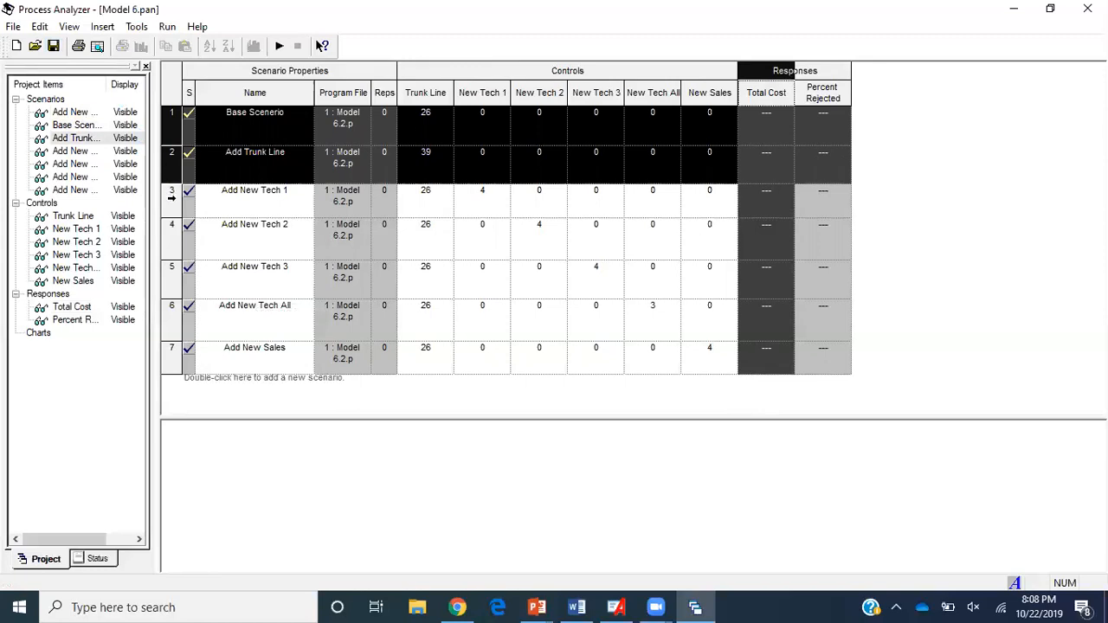
pyautogui.keyDown('ctrl'); pyautogui.click(170, 195); pyautogui.keyUp('ctrl')
pyautogui.keyDown('ctrl'); pyautogui.click(170, 248); pyautogui.keyUp('ctrl')
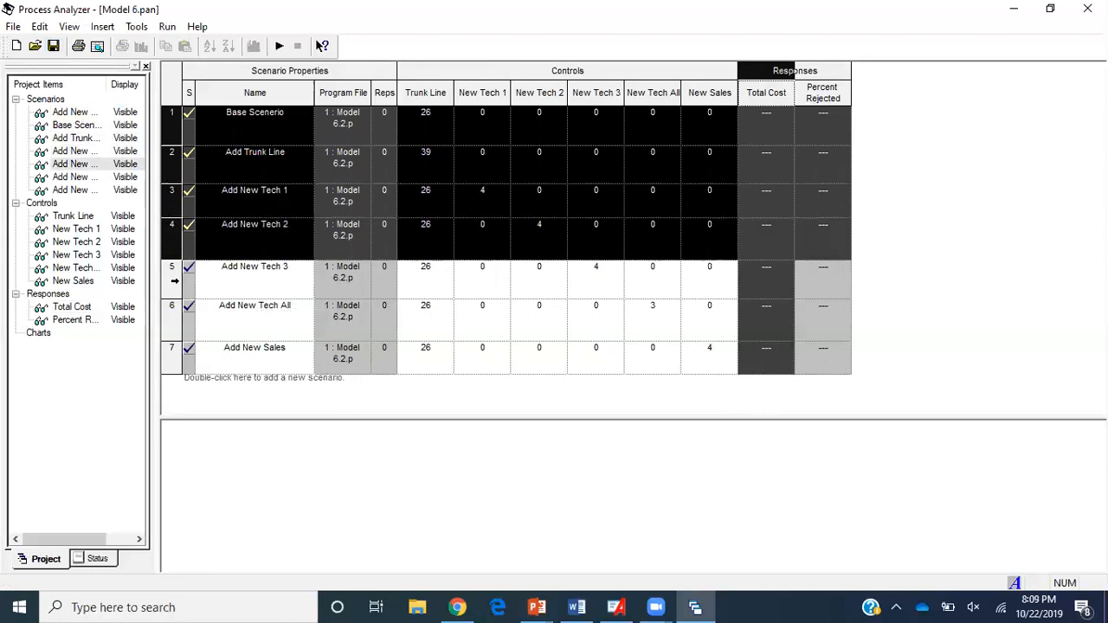
pyautogui.keyDown('ctrl'); pyautogui.click(173, 282); pyautogui.keyUp('ctrl')
pyautogui.keyDown('ctrl'); pyautogui.click(176, 322); pyautogui.keyUp('ctrl')
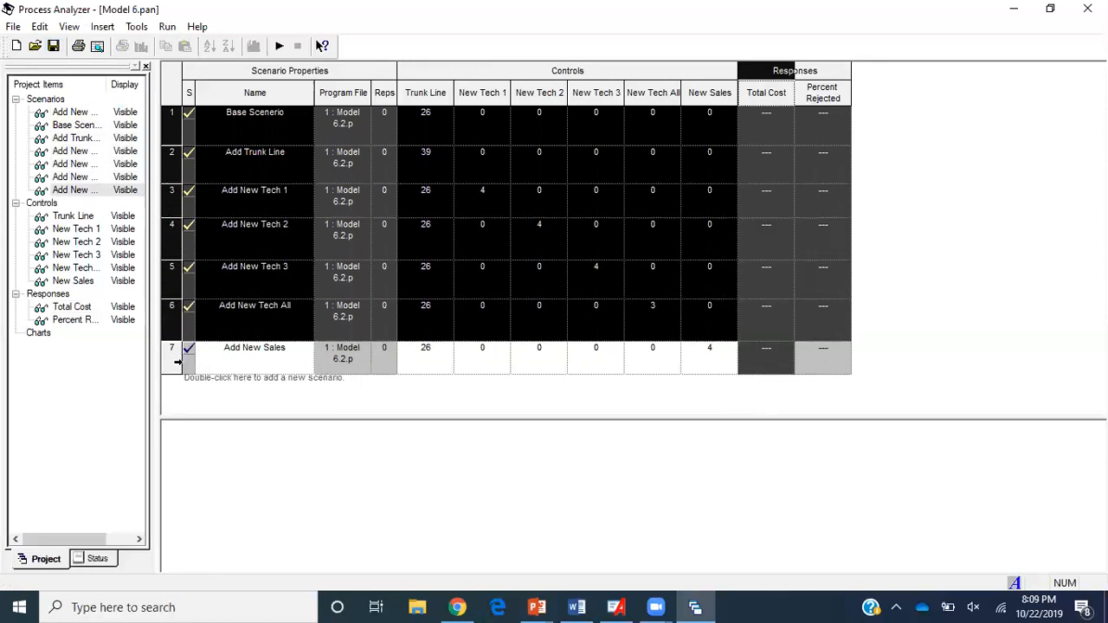
pyautogui.keyDown('ctrl'); pyautogui.click(177, 363); pyautogui.keyUp('ctrl')
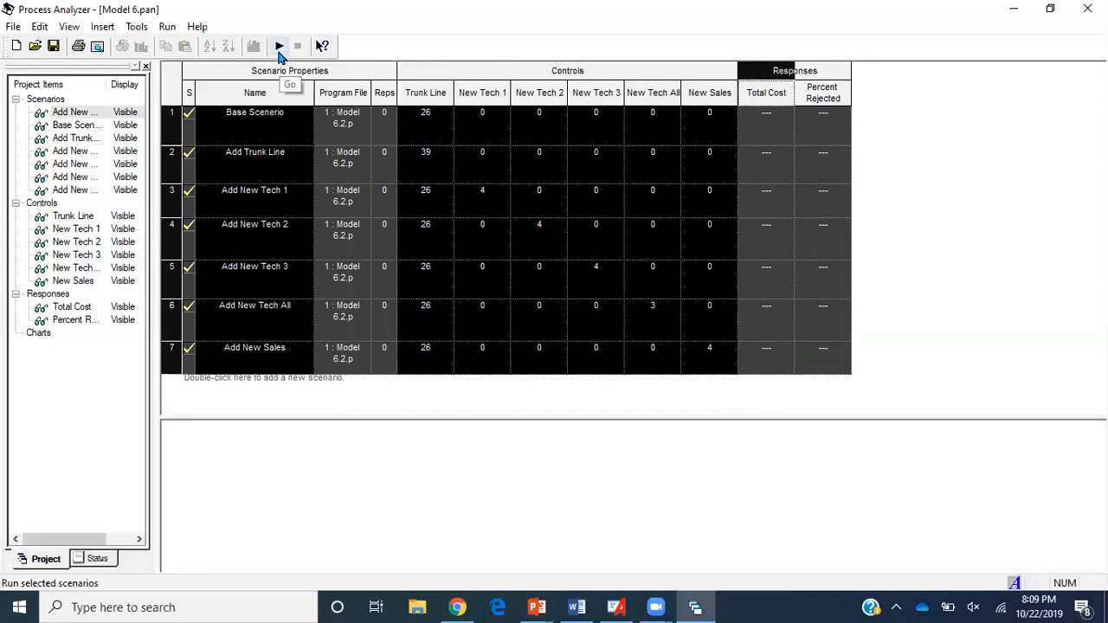
pyautogui.click(279, 49)
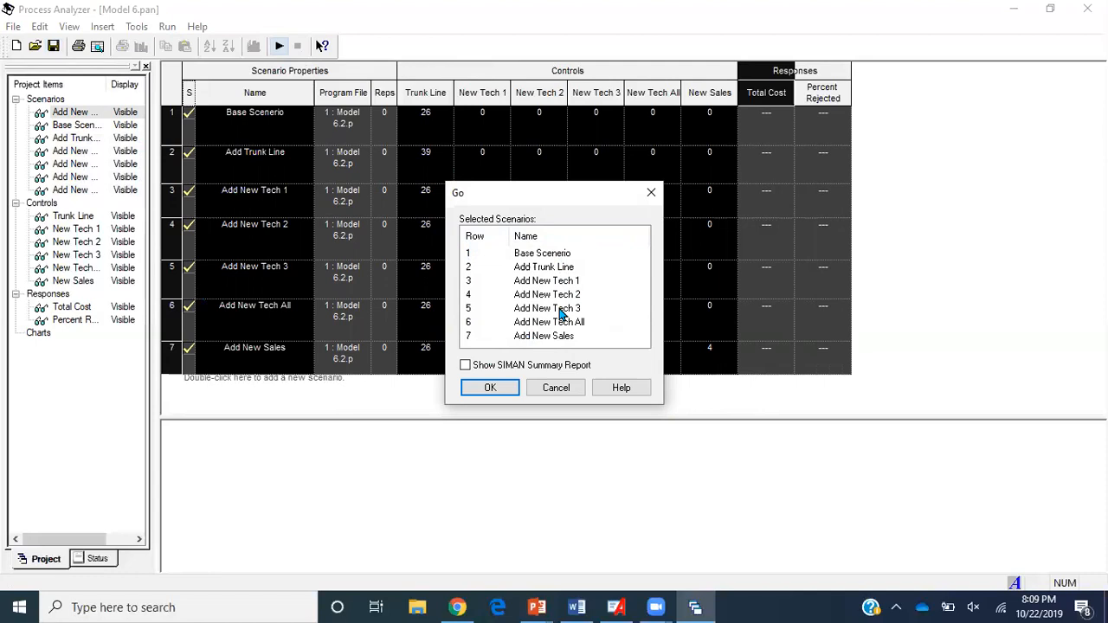
pyautogui.click(555, 254)
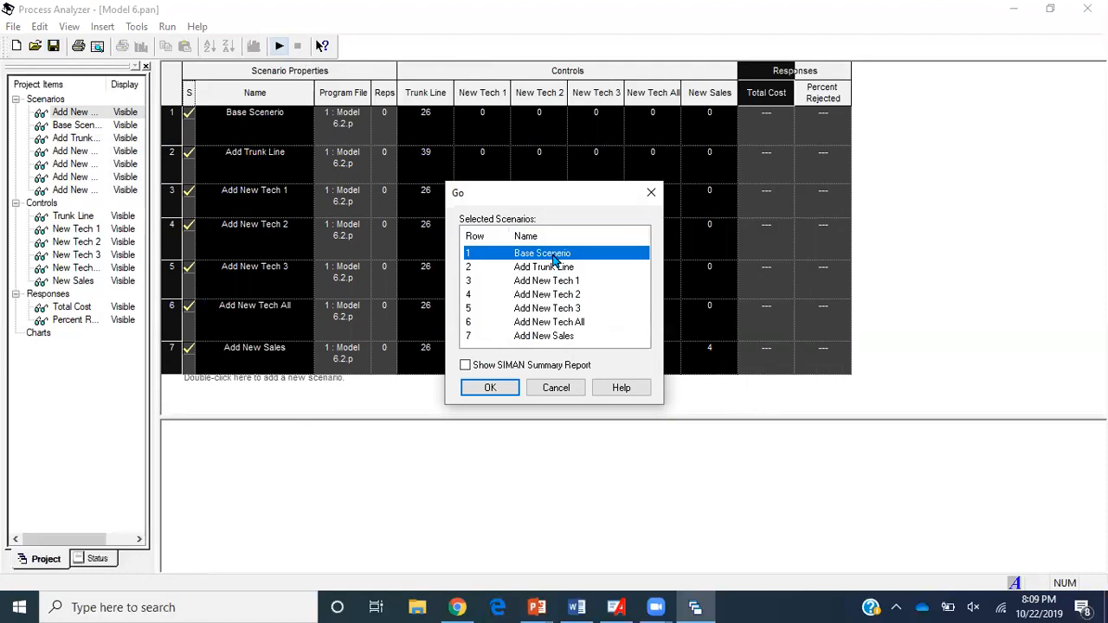
pyautogui.keyDown('ctrl'); pyautogui.click(555, 269); pyautogui.keyUp('ctrl')
pyautogui.keyDown('ctrl'); pyautogui.click(554, 281); pyautogui.keyUp('ctrl')
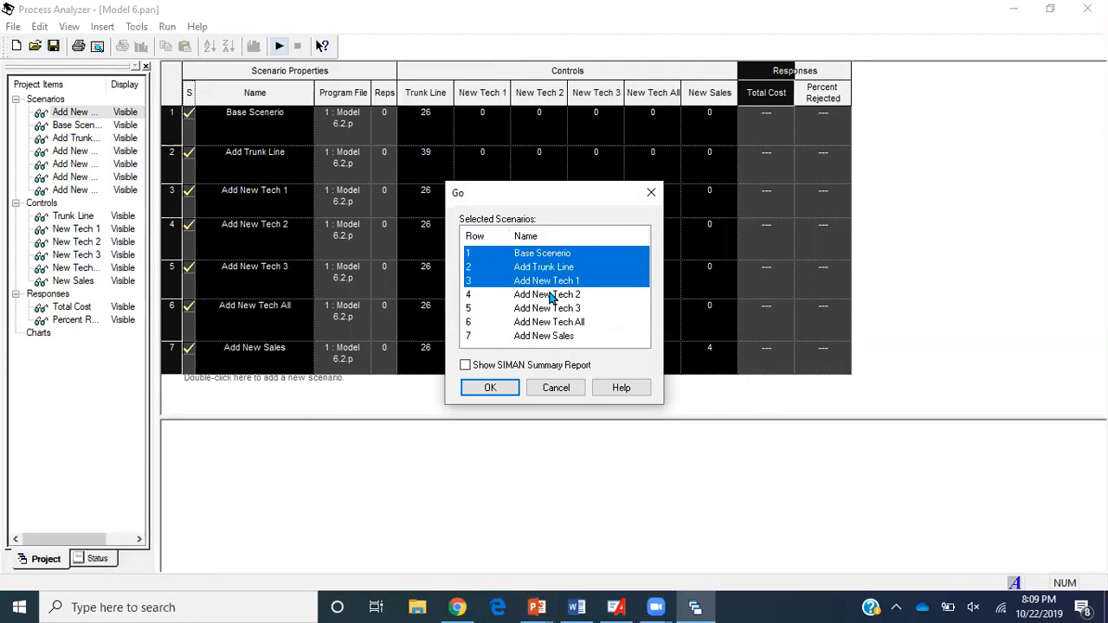
pyautogui.keyDown('ctrl'); pyautogui.click(549, 296); pyautogui.keyUp('ctrl')
pyautogui.keyDown('ctrl'); pyautogui.click(550, 309); pyautogui.keyUp('ctrl')
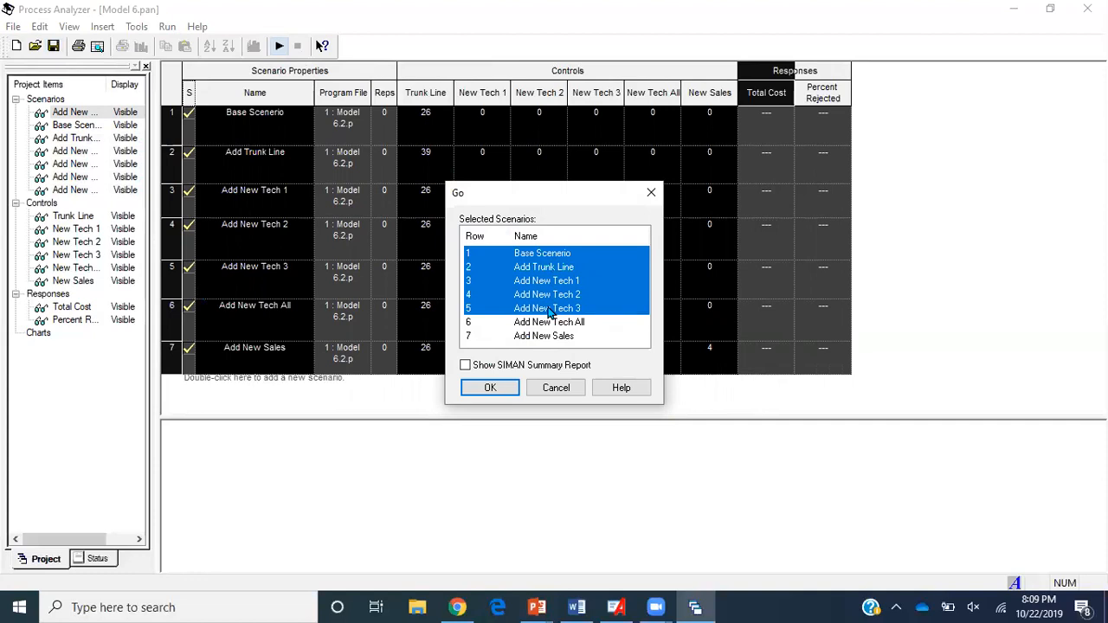
pyautogui.keyDown('ctrl'); pyautogui.click(550, 323); pyautogui.keyUp('ctrl')
pyautogui.keyDown('ctrl'); pyautogui.click(551, 337); pyautogui.keyUp('ctrl')
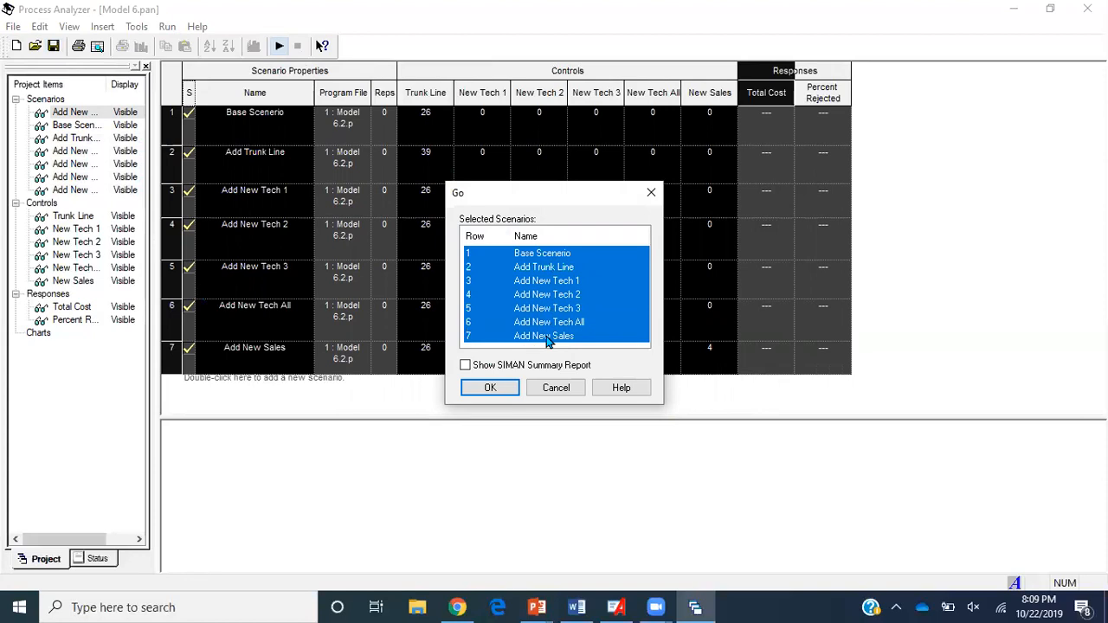
pyautogui.click(501, 389)
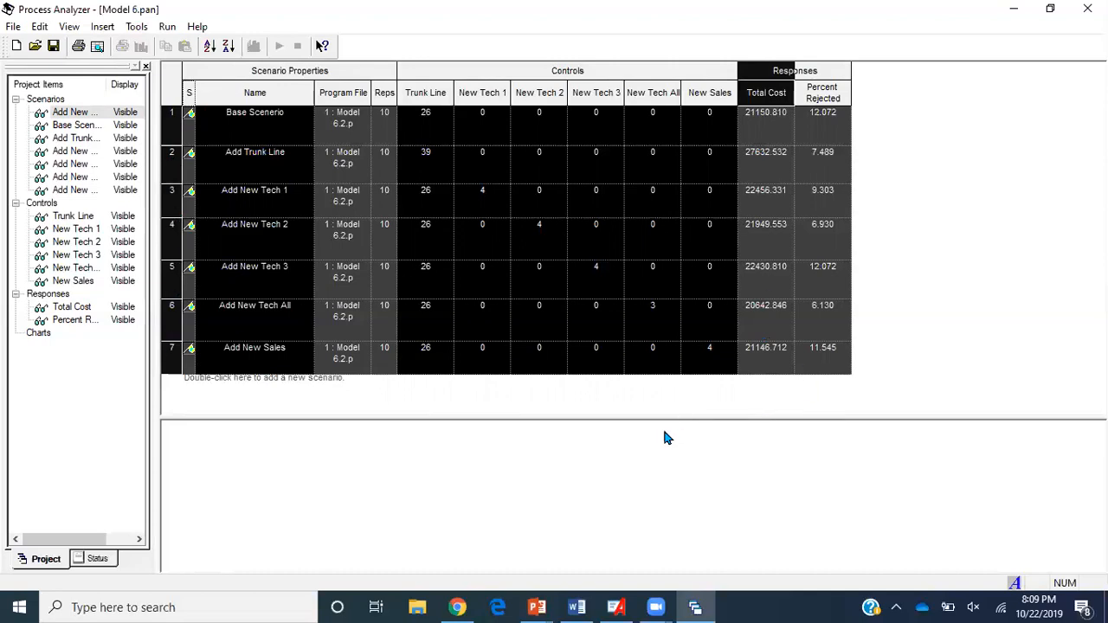
pyautogui.click(652, 358)
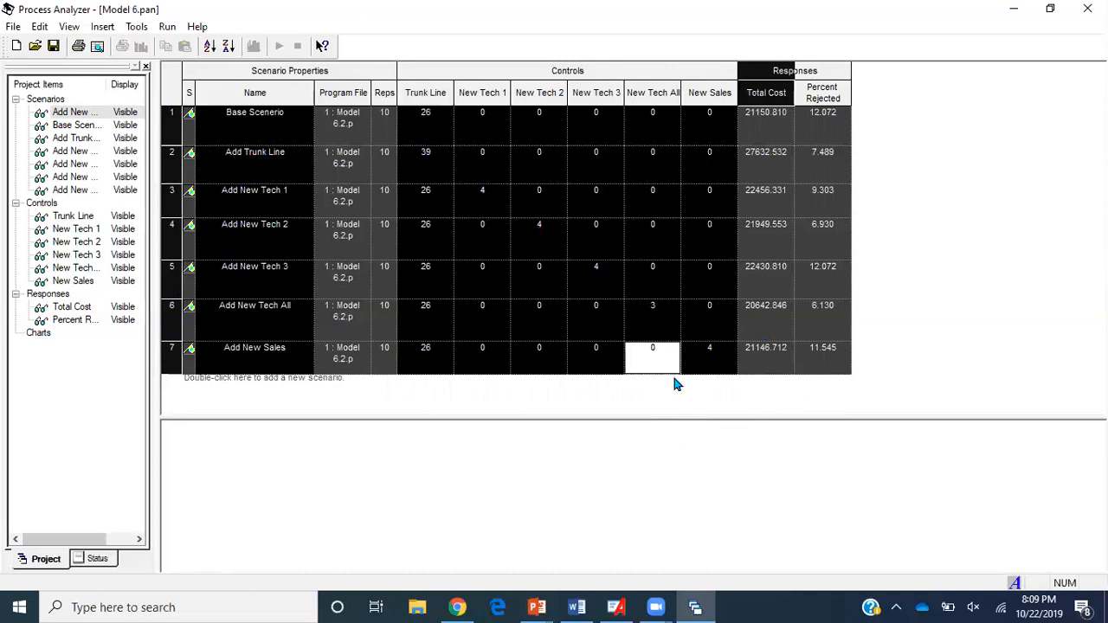
pyautogui.click(686, 94)
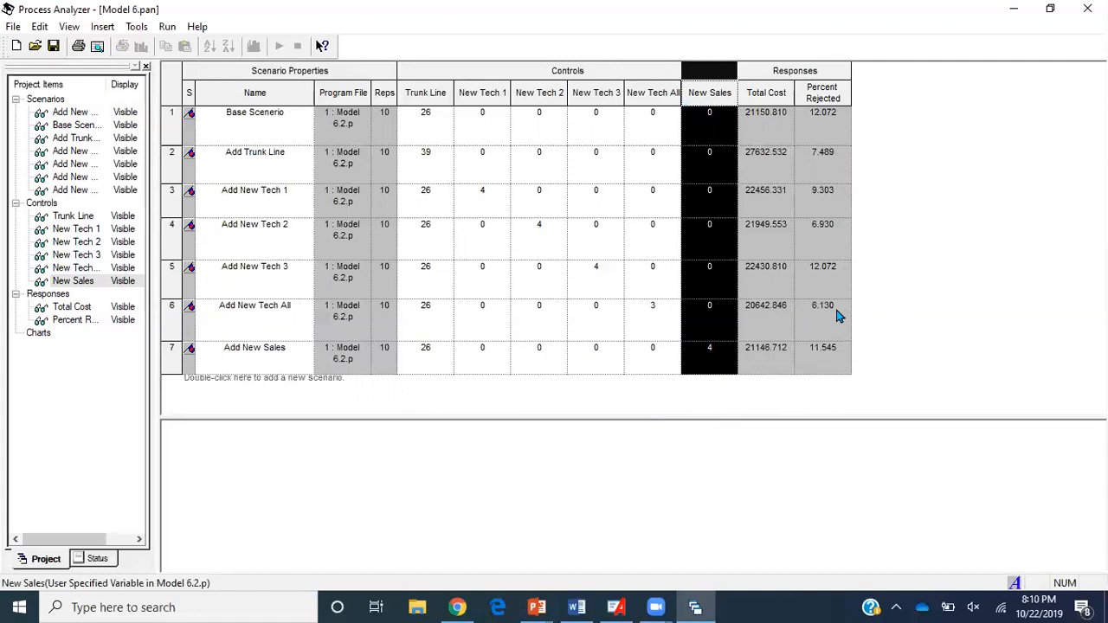
# Select the Add New Tech All scenario row and enlarge the chart area below the scenario table.
pyautogui.click(175, 312)
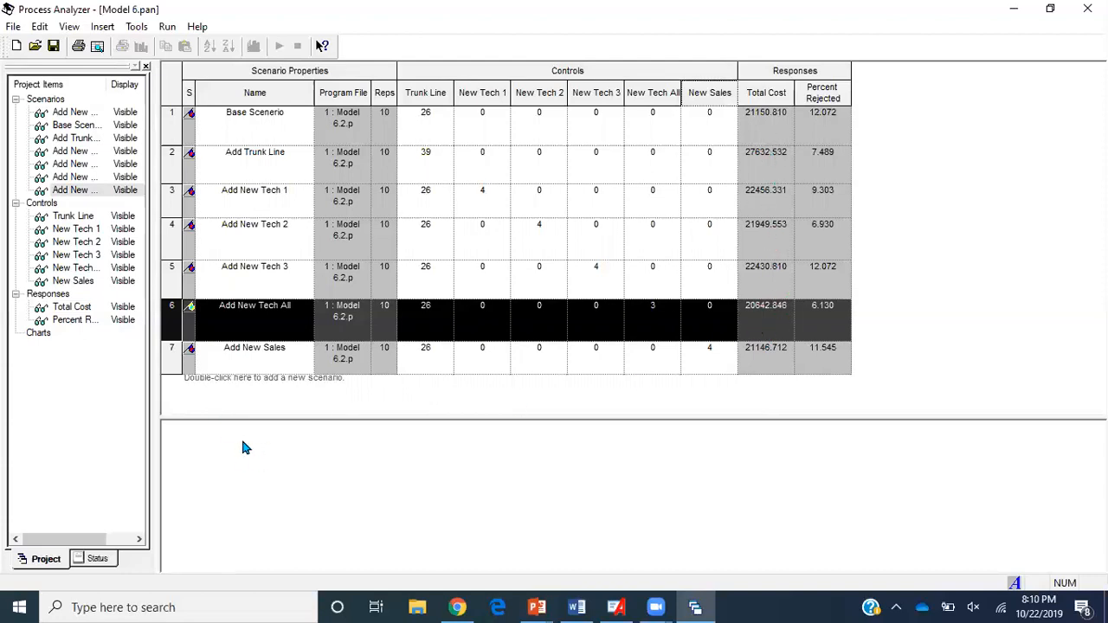
pyautogui.moveTo(240, 420); pyautogui.dragTo(241, 394)
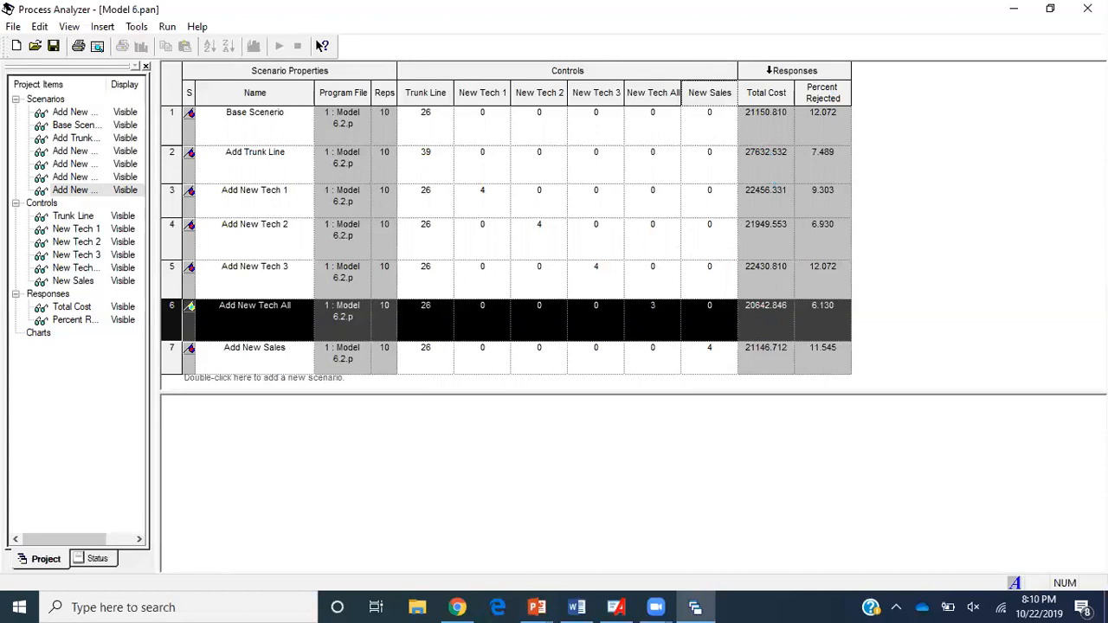
# Start a Box and Whisker chart of Total Cost average values across scenarios 1 to 7, keeping the default titles.
pyautogui.click(769, 71)
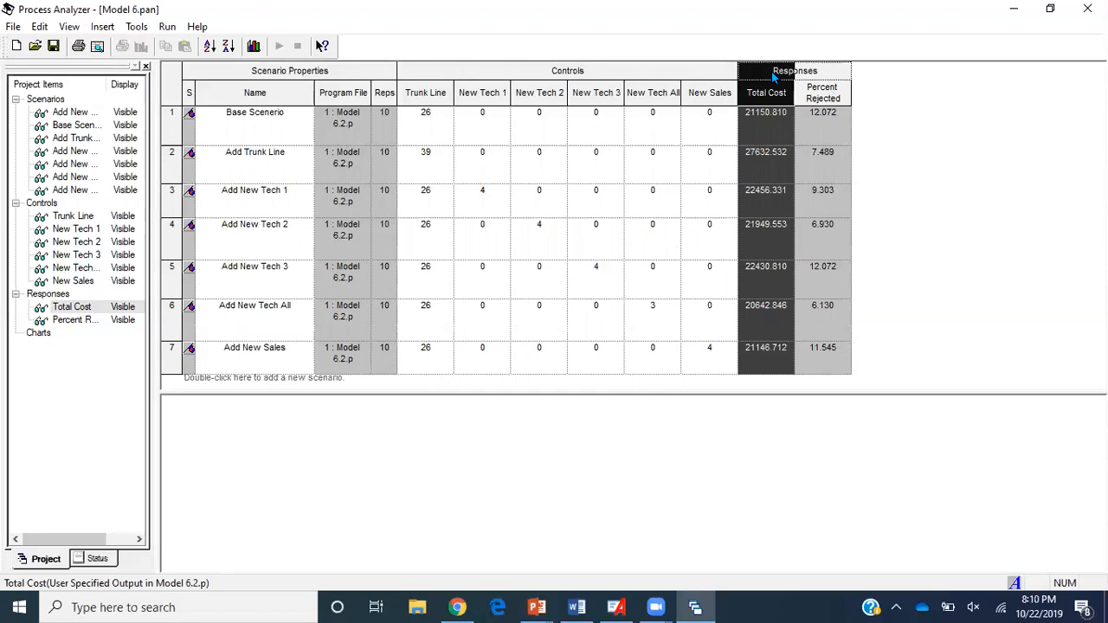
pyautogui.rightClick(775, 77)
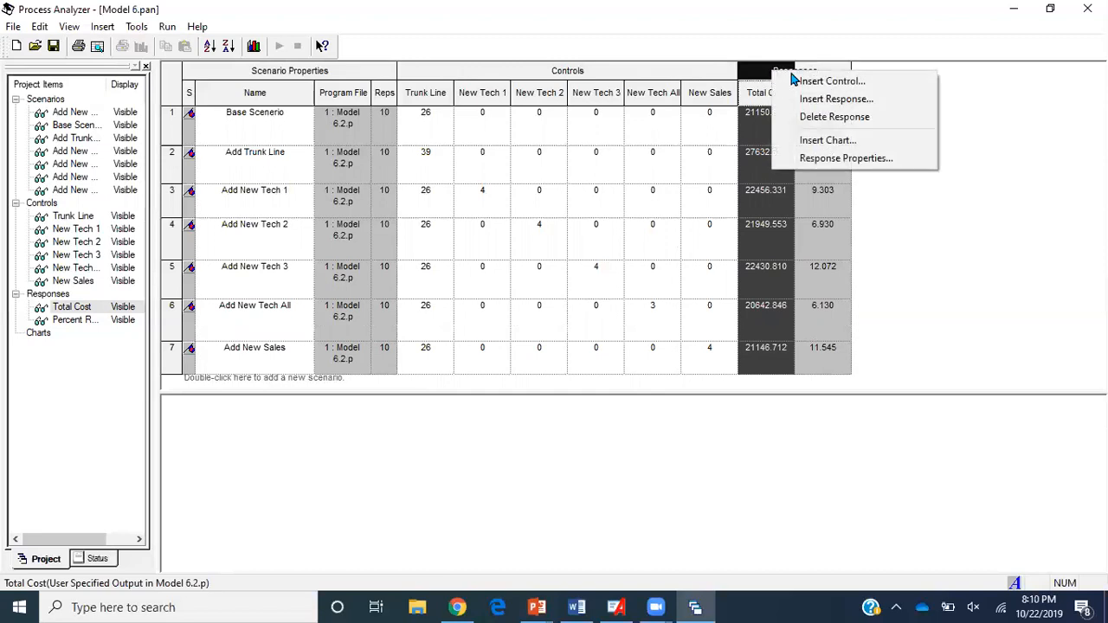
pyautogui.click(847, 140)
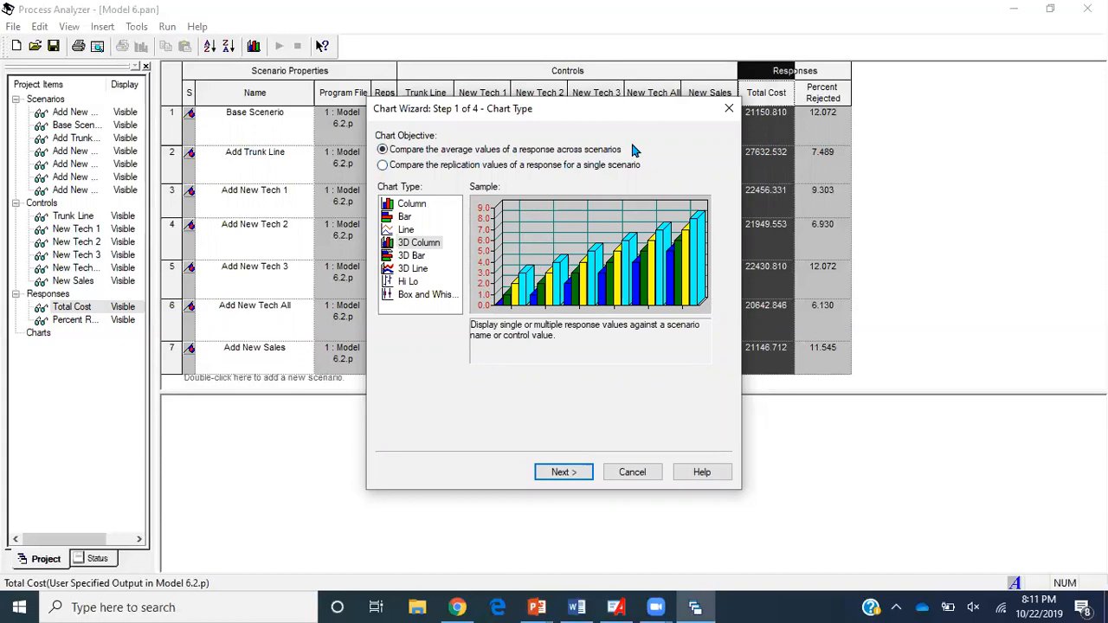
pyautogui.click(438, 296)
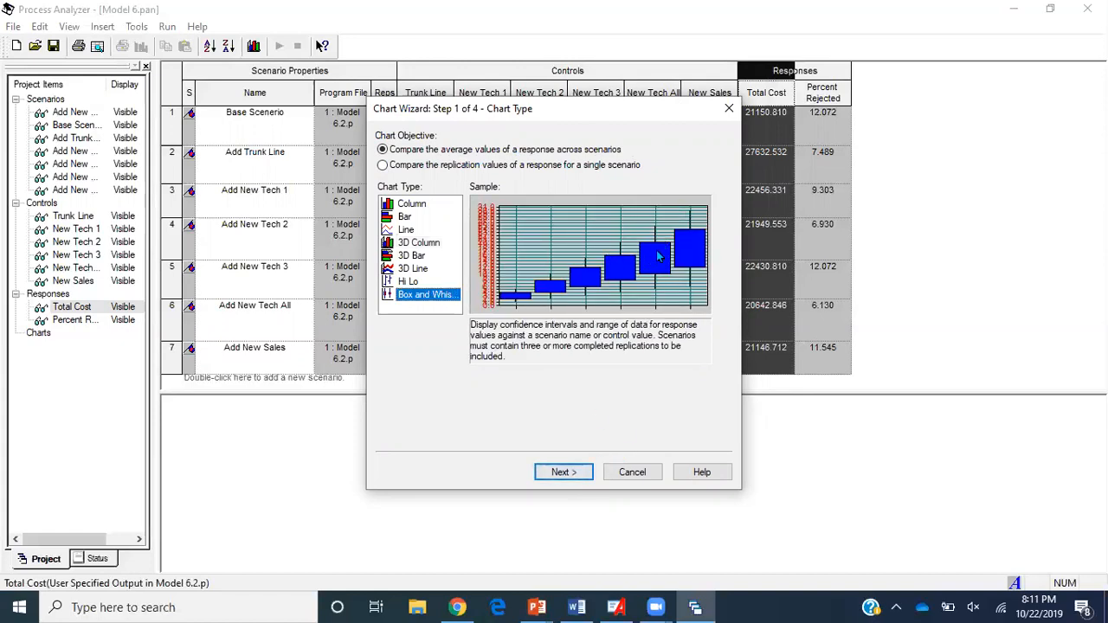
pyautogui.click(561, 473)
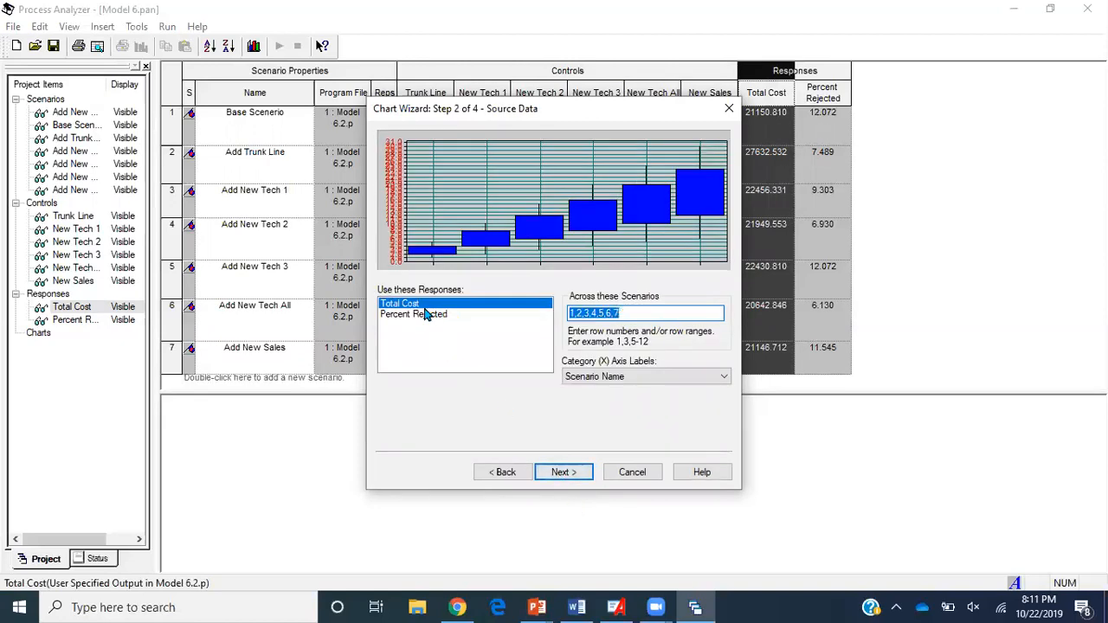
pyautogui.click(558, 474)
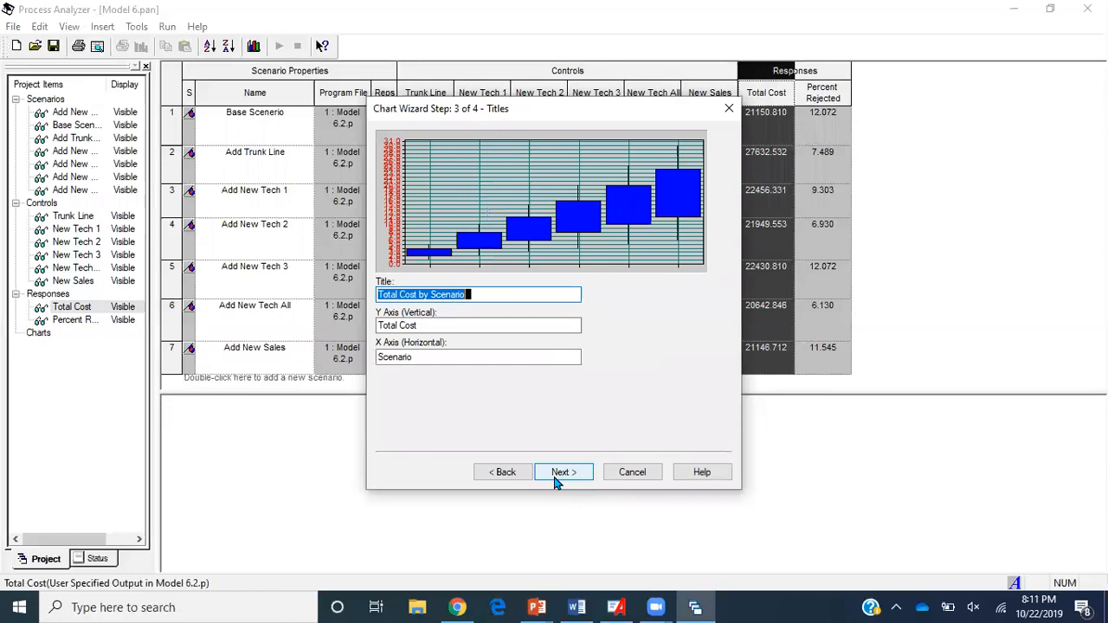
pyautogui.click(564, 476)
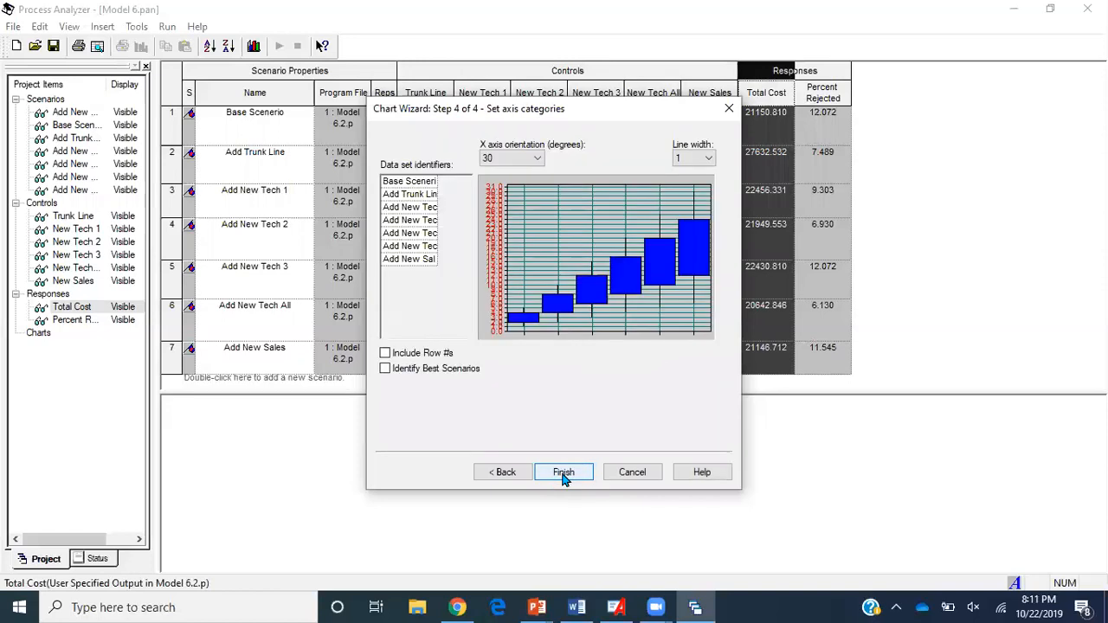
# Include row numbers in the chart's data set identifiers and show the best scenarios with Smaller is better.
pyautogui.click(418, 356)
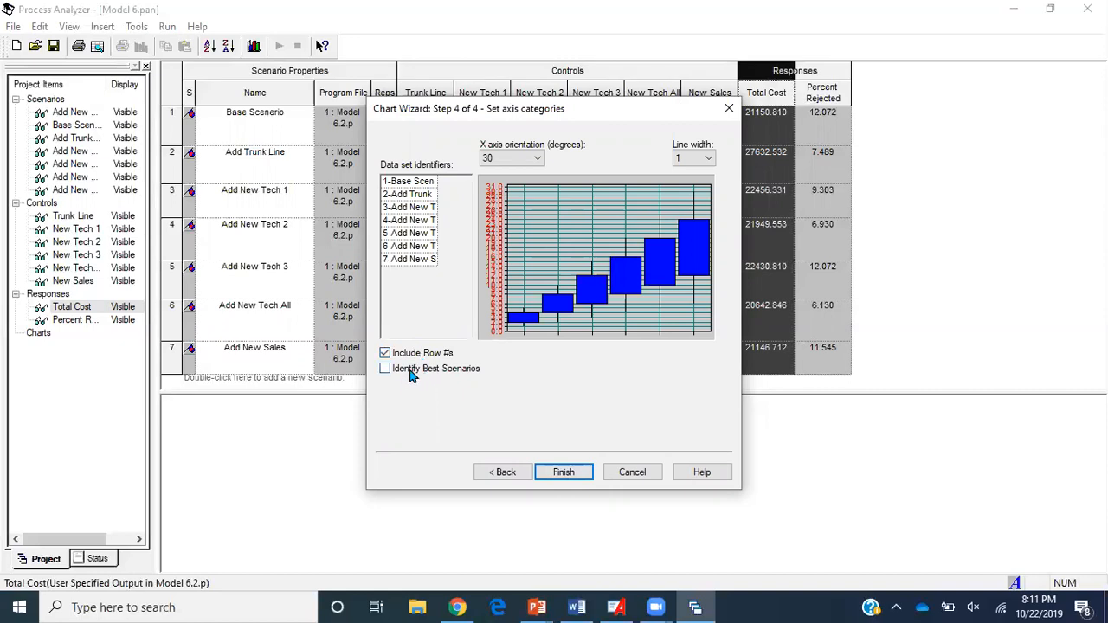
pyautogui.click(412, 372)
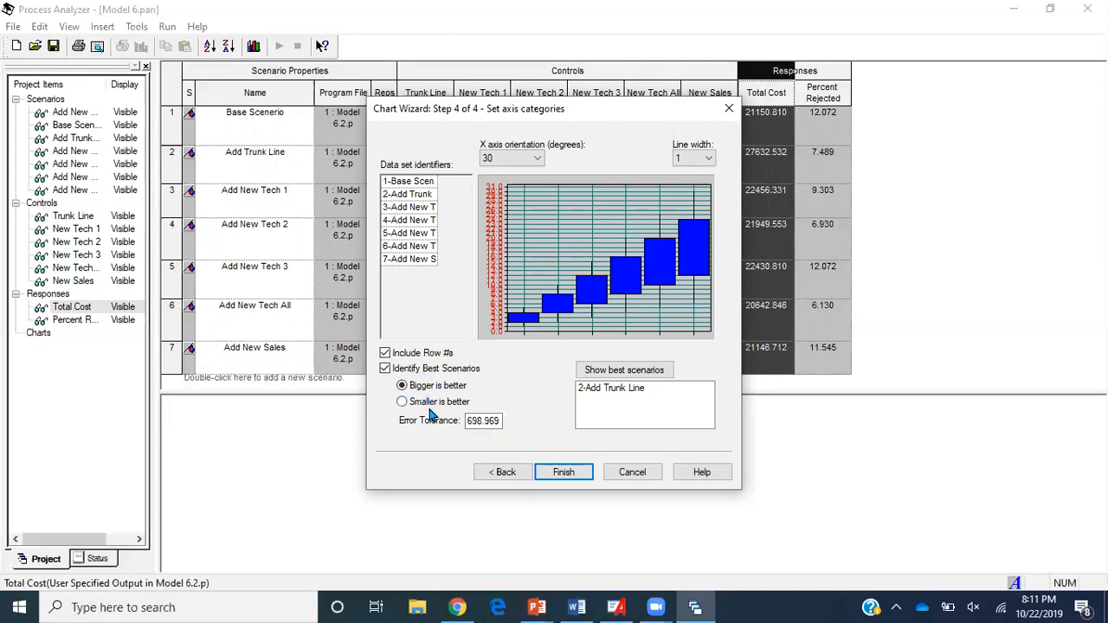
pyautogui.click(431, 407)
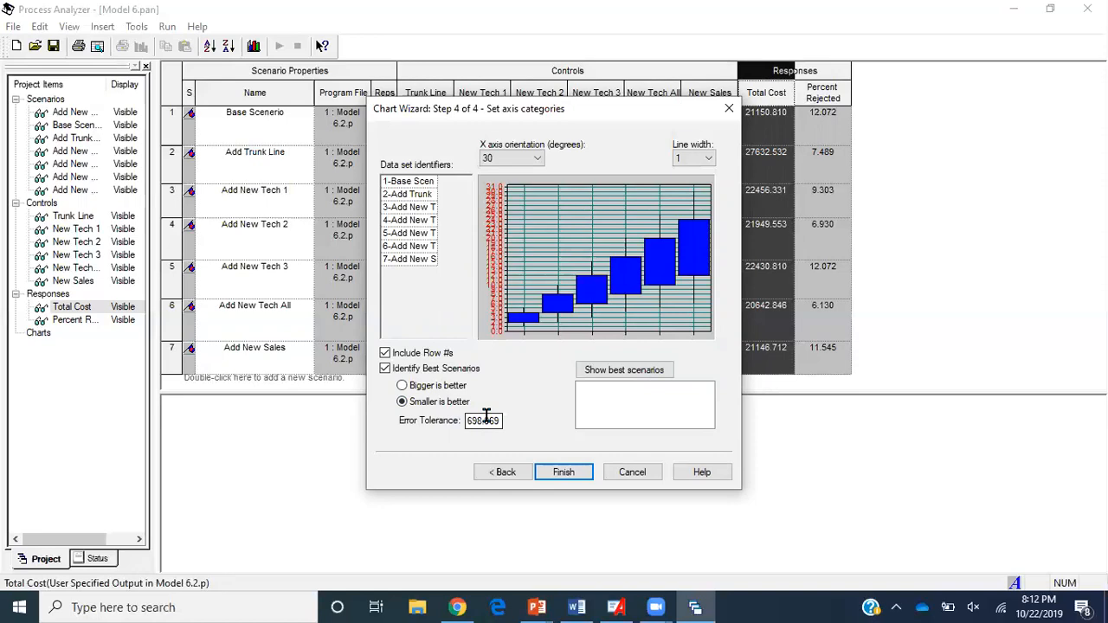
pyautogui.click(633, 373)
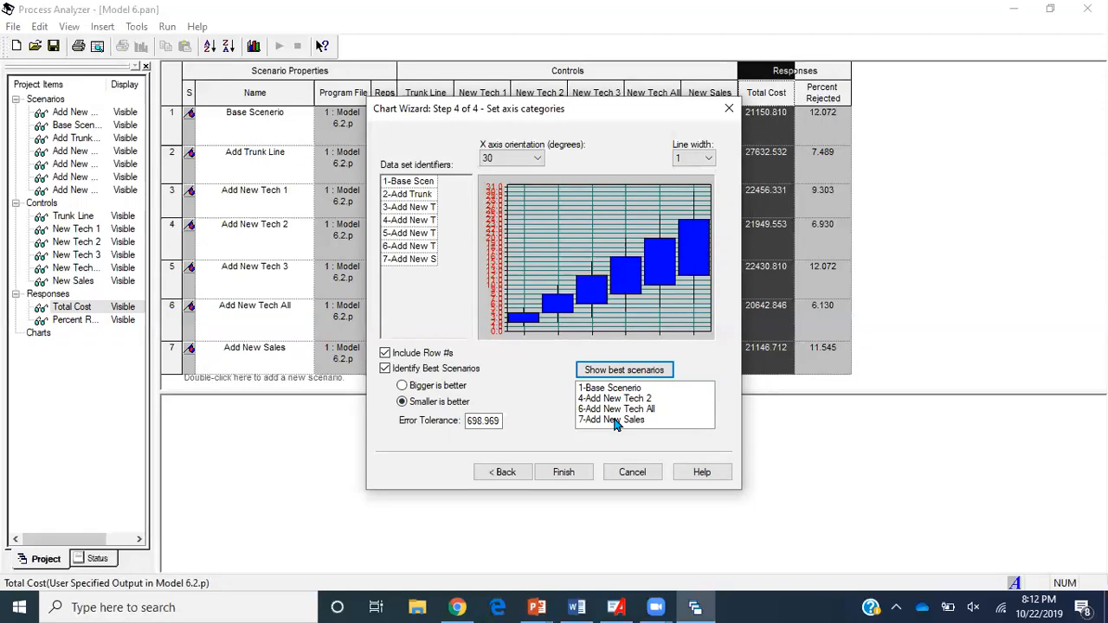
# Set the error tolerance to 800, show the best scenarios again, and cancel the chart.
pyautogui.click(491, 421)
pyautogui.doubleClick(491, 420)
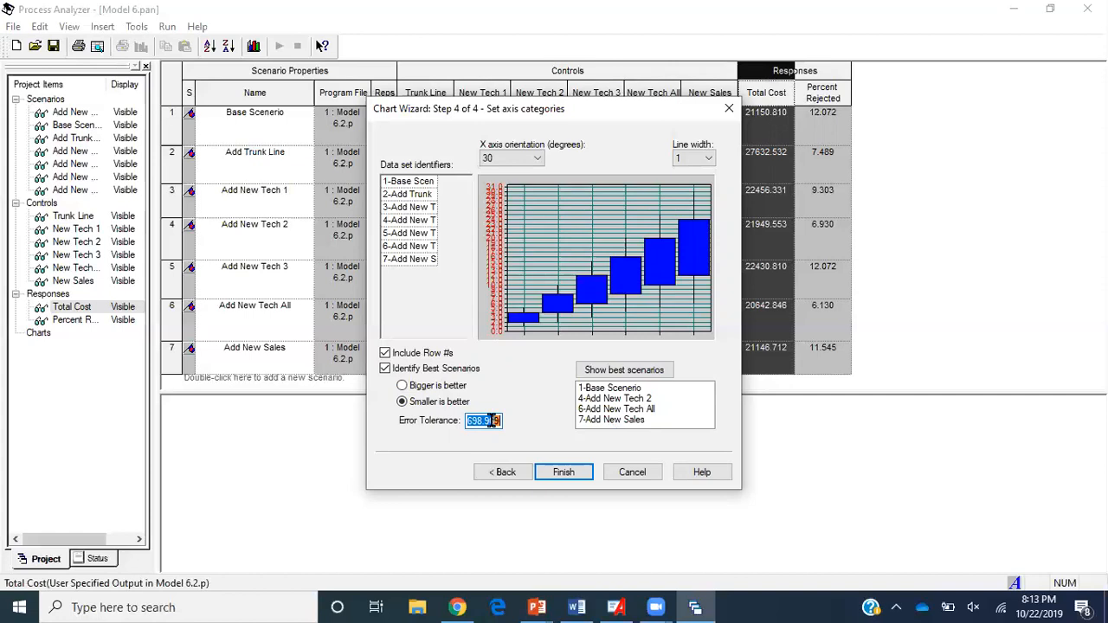
pyautogui.write('800')
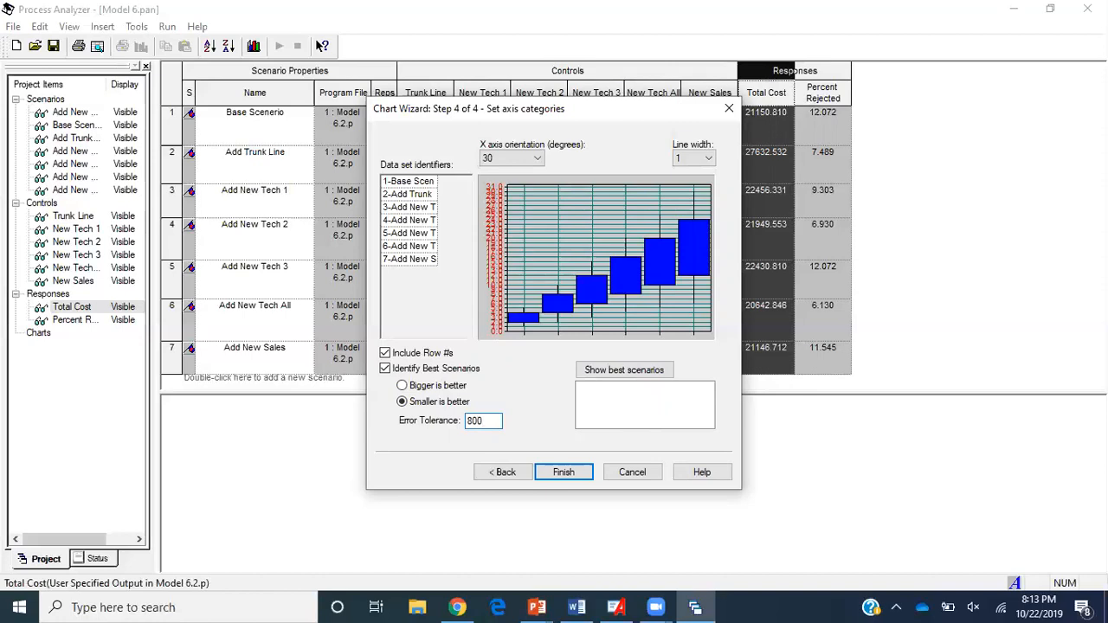
pyautogui.click(603, 374)
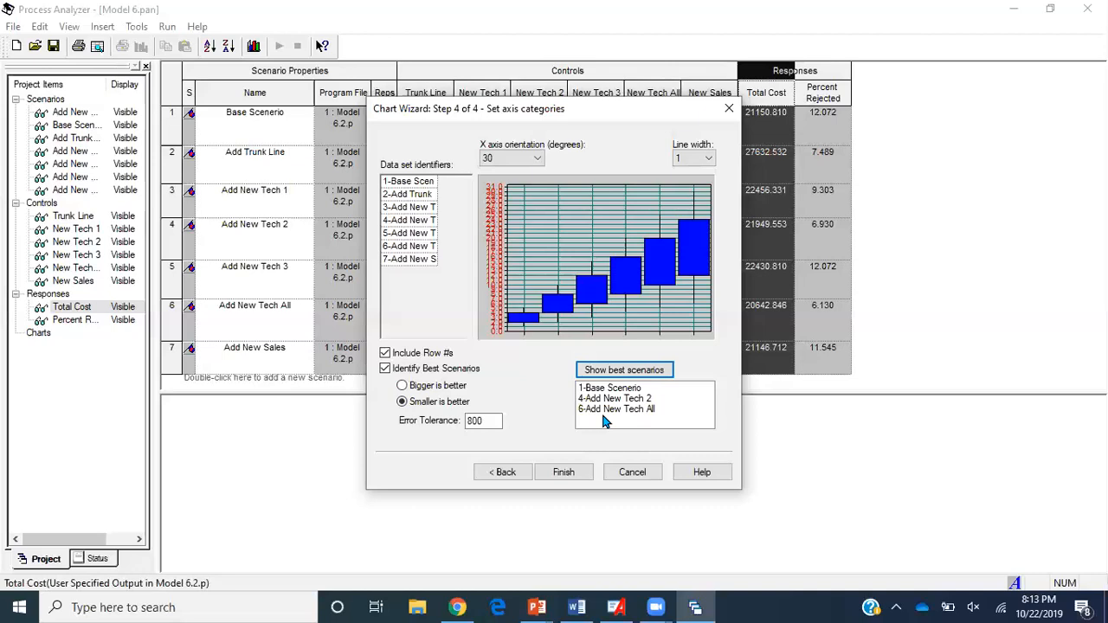
pyautogui.click(637, 485)
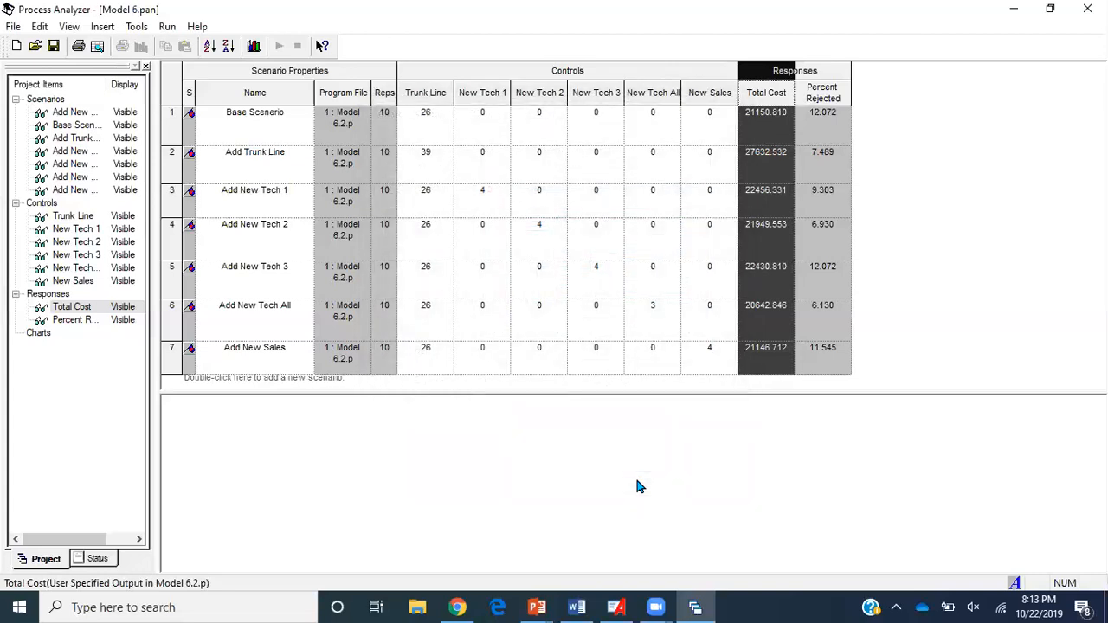
# Switch to Arena, save Model 6.2 and set its number of replications to 110.
pyautogui.click(615, 606)
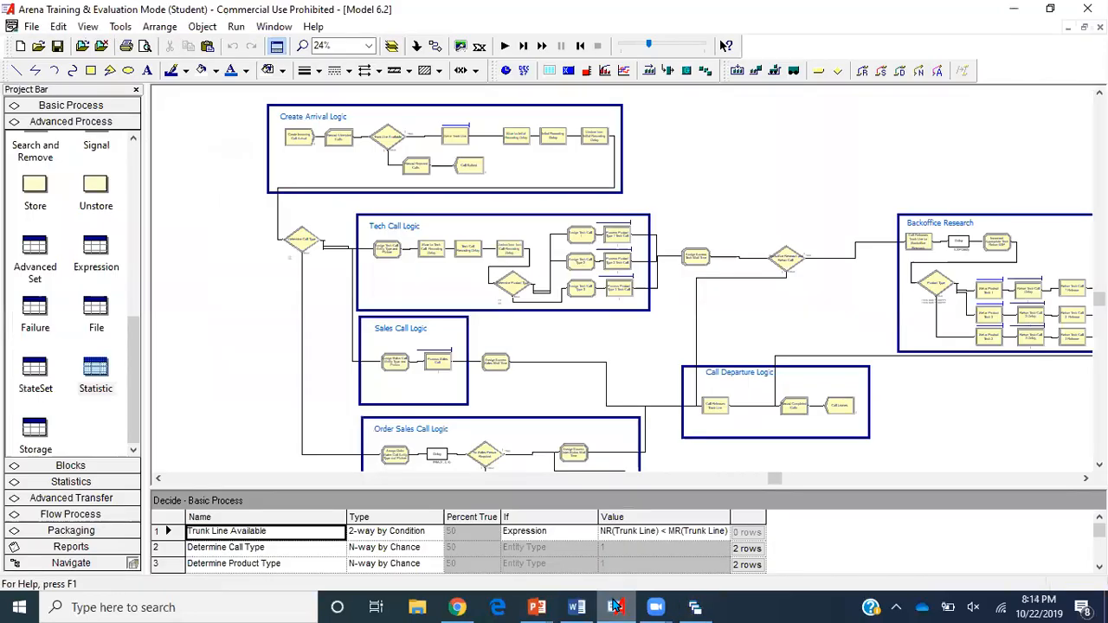
pyautogui.click(58, 49)
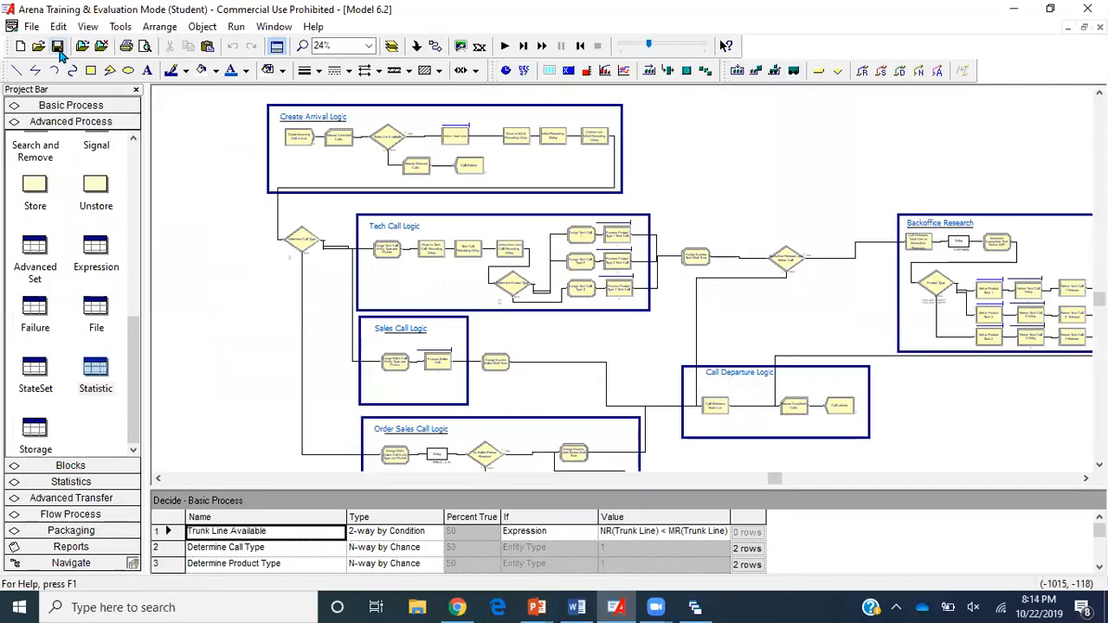
pyautogui.click(236, 26)
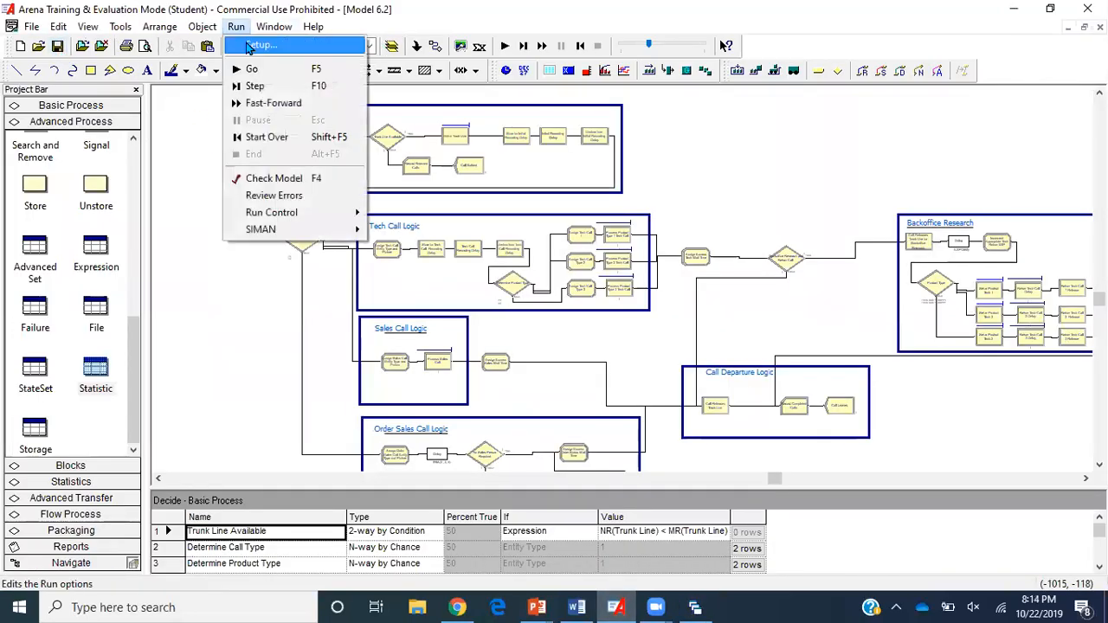
pyautogui.click(249, 45)
pyautogui.click(498, 180)
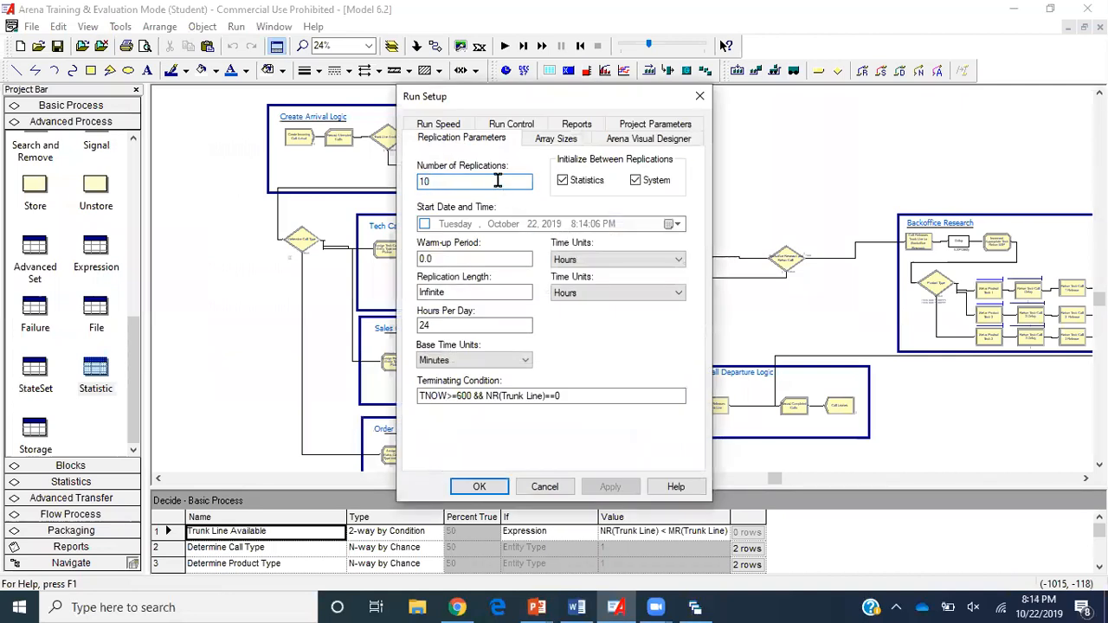
pyautogui.press('BackSpace')
pyautogui.write('1')
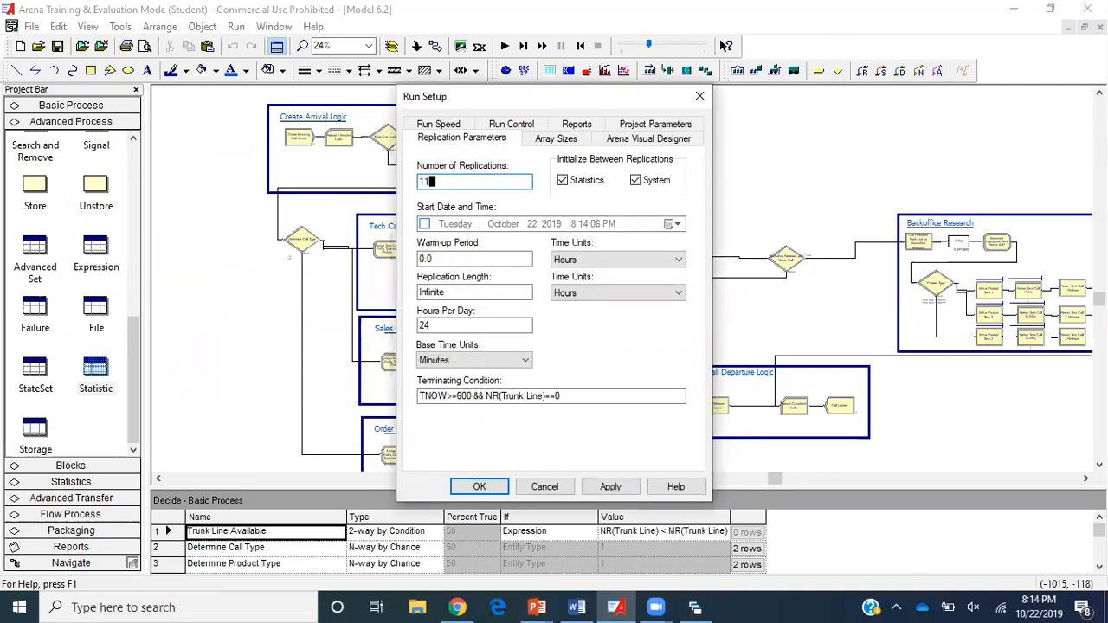
pyautogui.write('0')
pyautogui.click(468, 487)
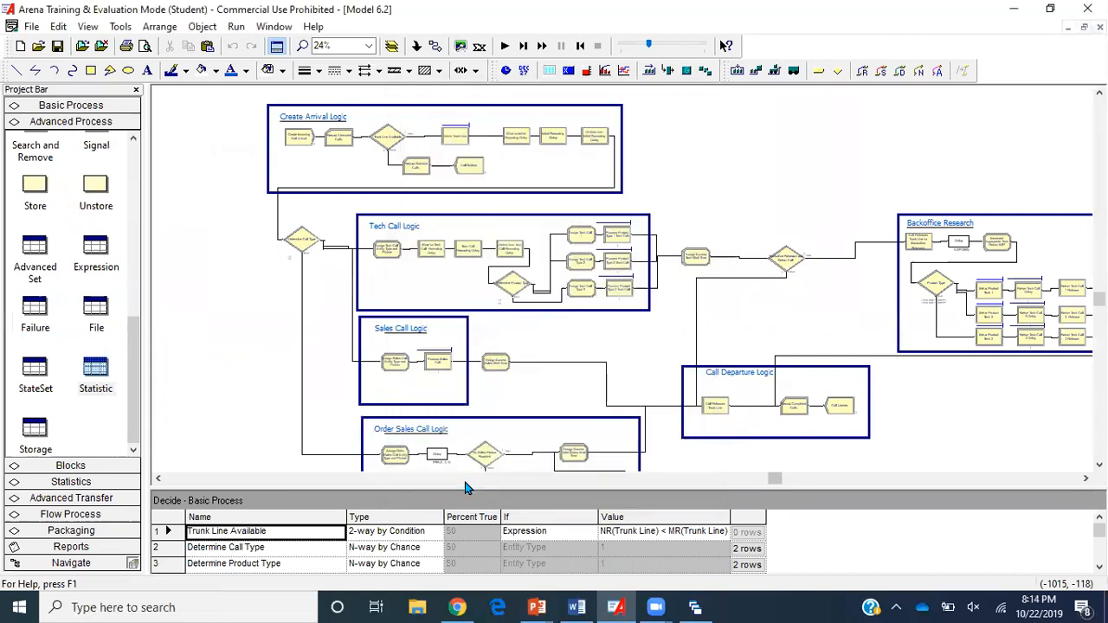
# Run the Model 6.2 simulation to completion, decline the results report, and end the run.
pyautogui.click(235, 26)
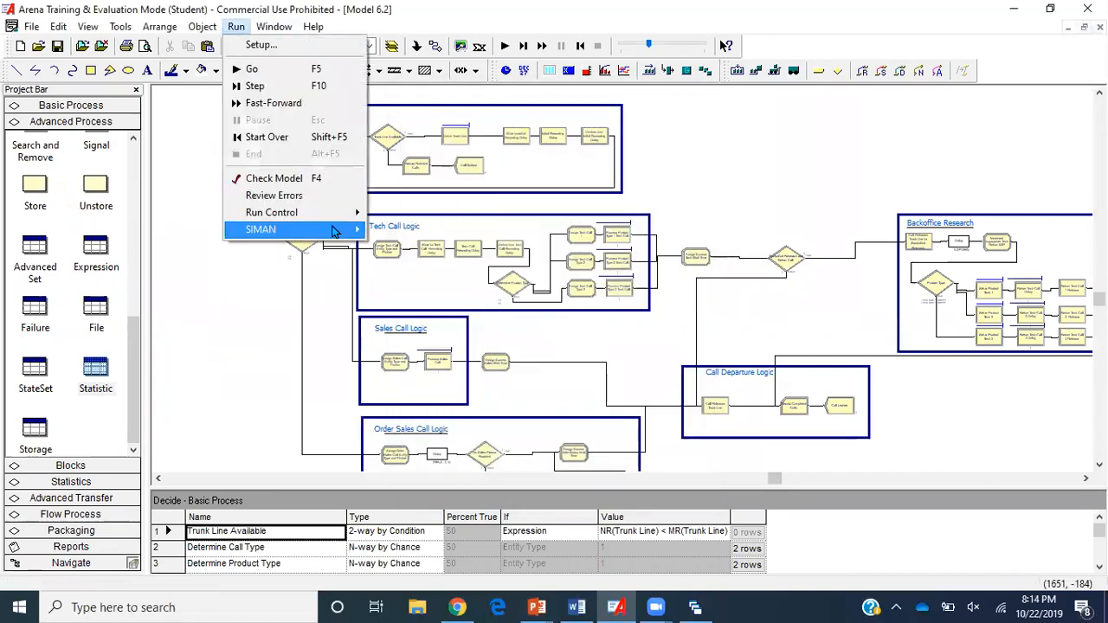
pyautogui.click(701, 188)
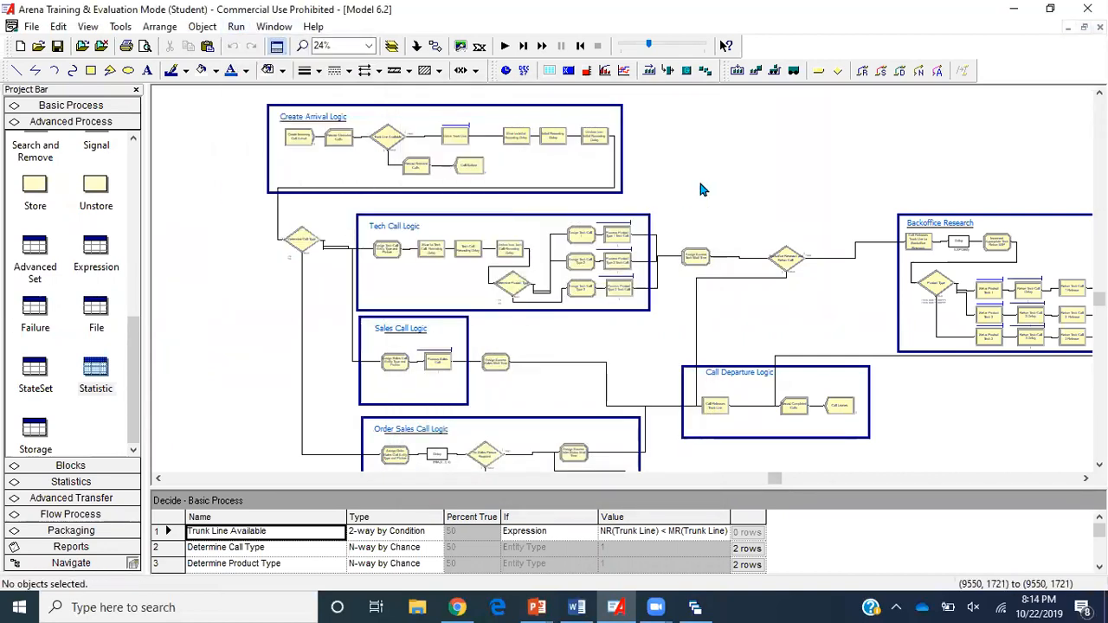
pyautogui.click(505, 45)
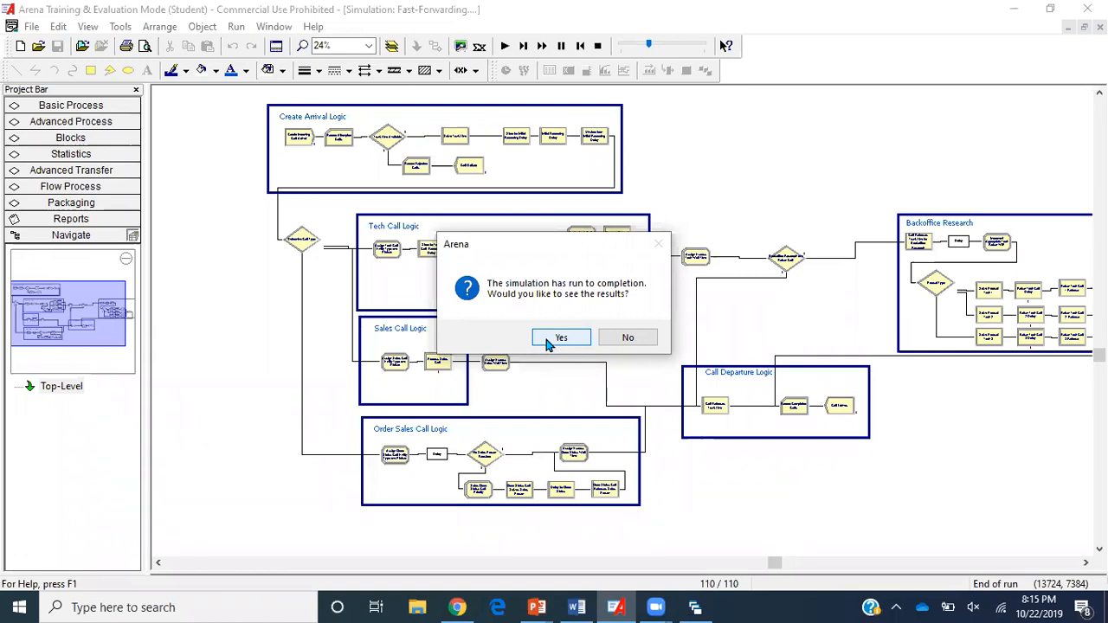
pyautogui.click(629, 341)
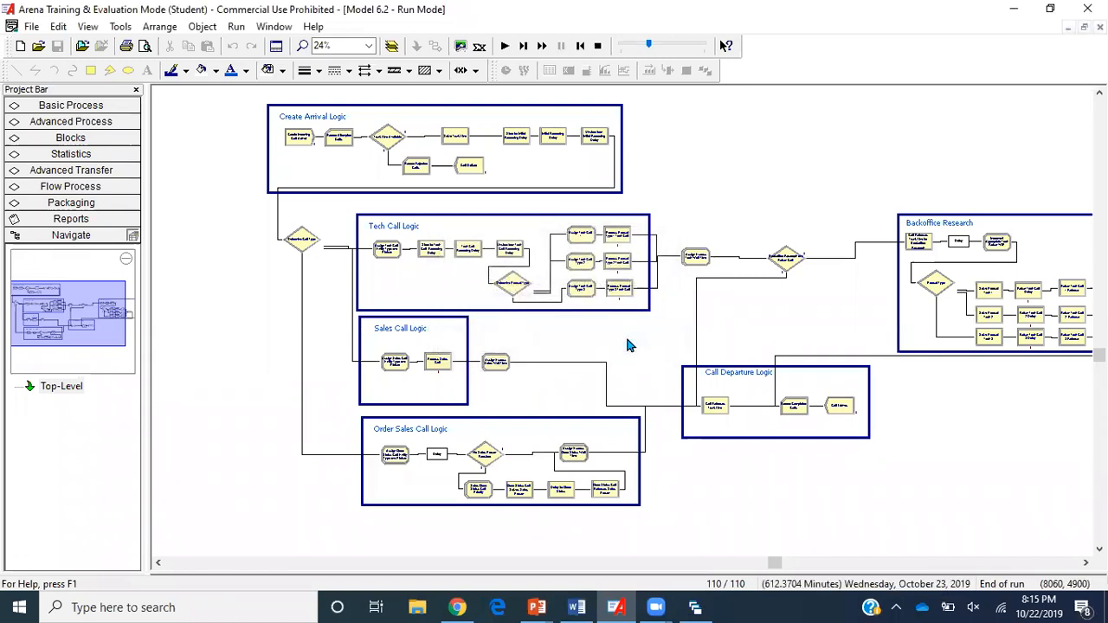
pyautogui.click(598, 46)
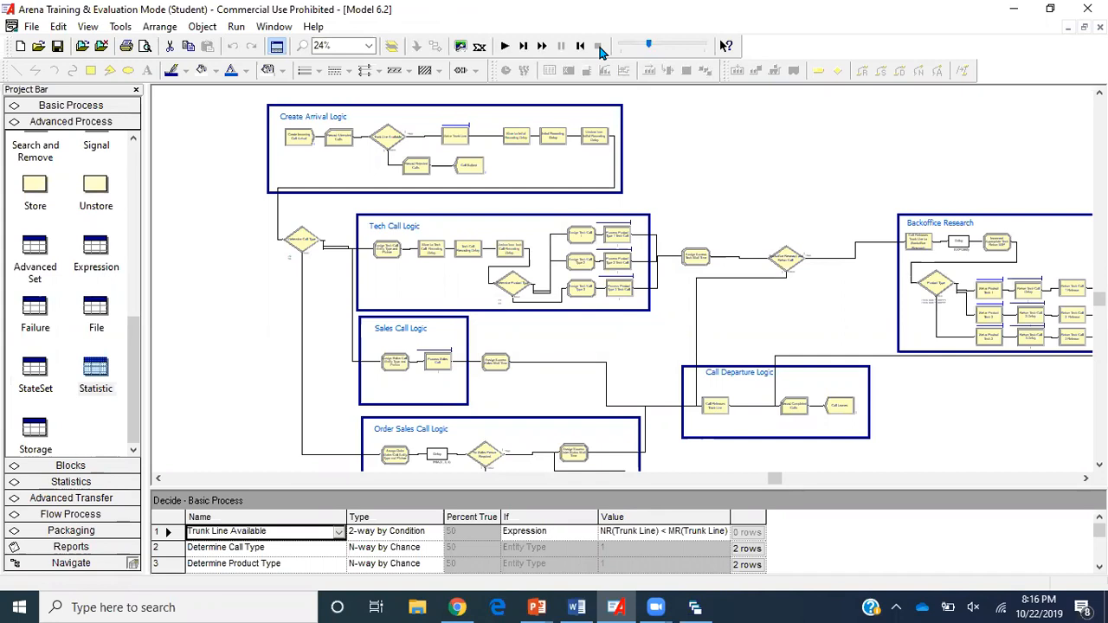
# Switch to Process Analyzer and reset all seven scenarios, Base Scenerio through Add New Sales, to their pre-run state.
pyautogui.moveTo(694, 606)
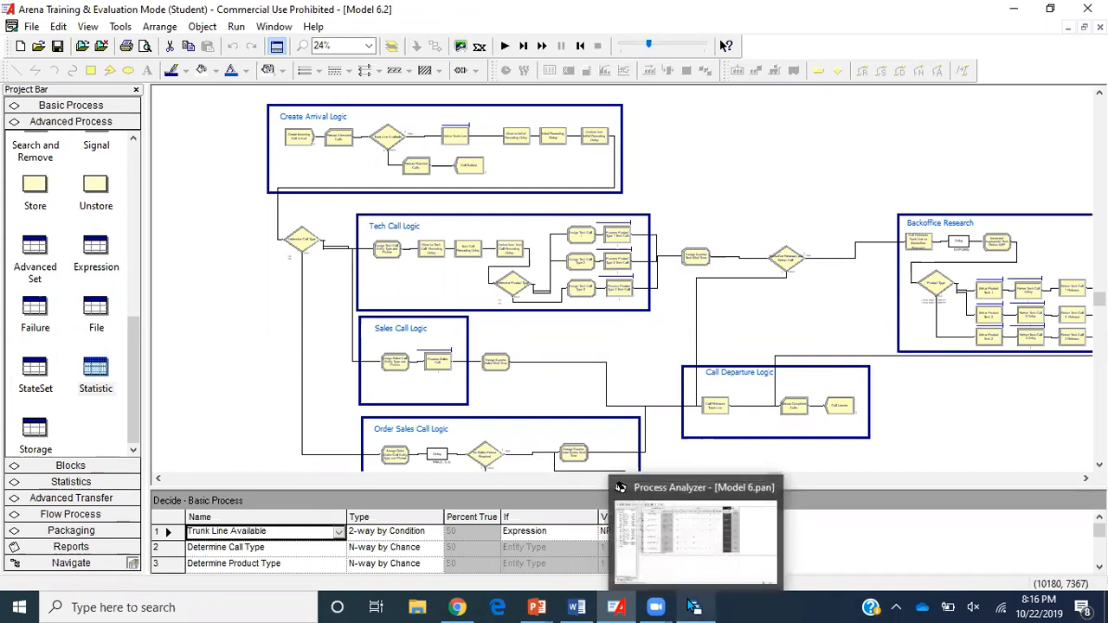
pyautogui.click(620, 488)
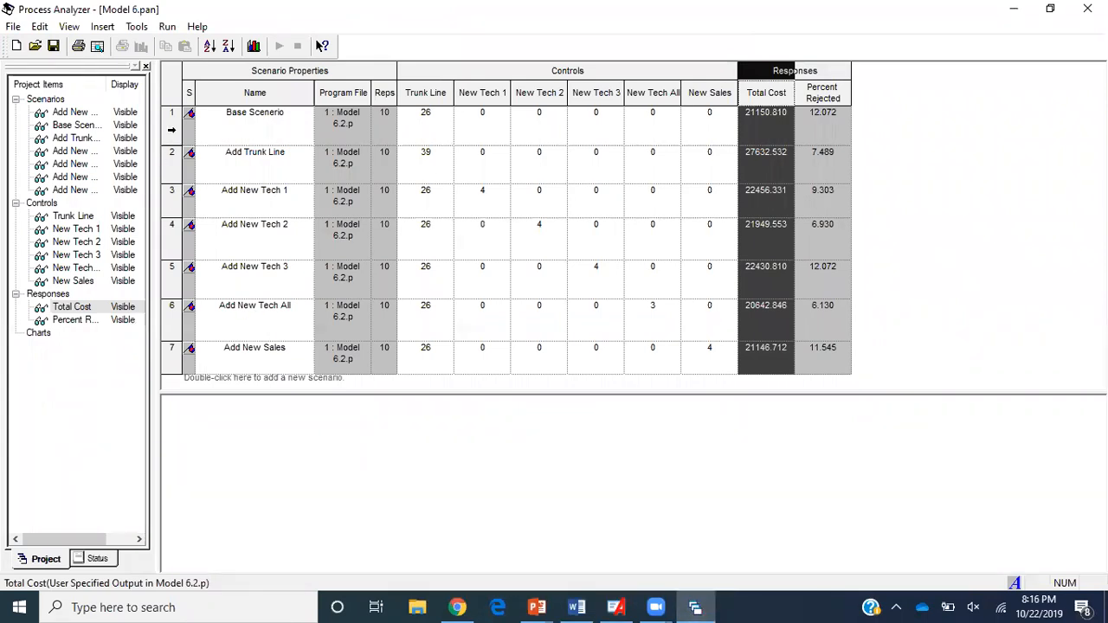
pyautogui.click(171, 126)
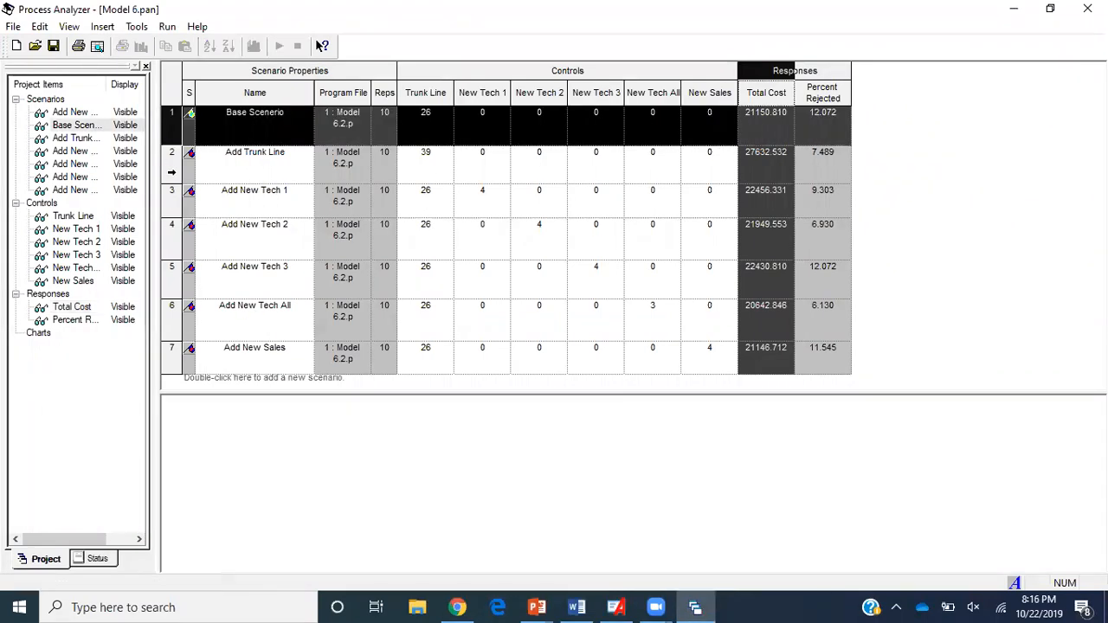
pyautogui.keyDown('shift'); pyautogui.click(171, 173); pyautogui.keyUp('shift')
pyautogui.keyDown('shift'); pyautogui.click(174, 205); pyautogui.keyUp('shift')
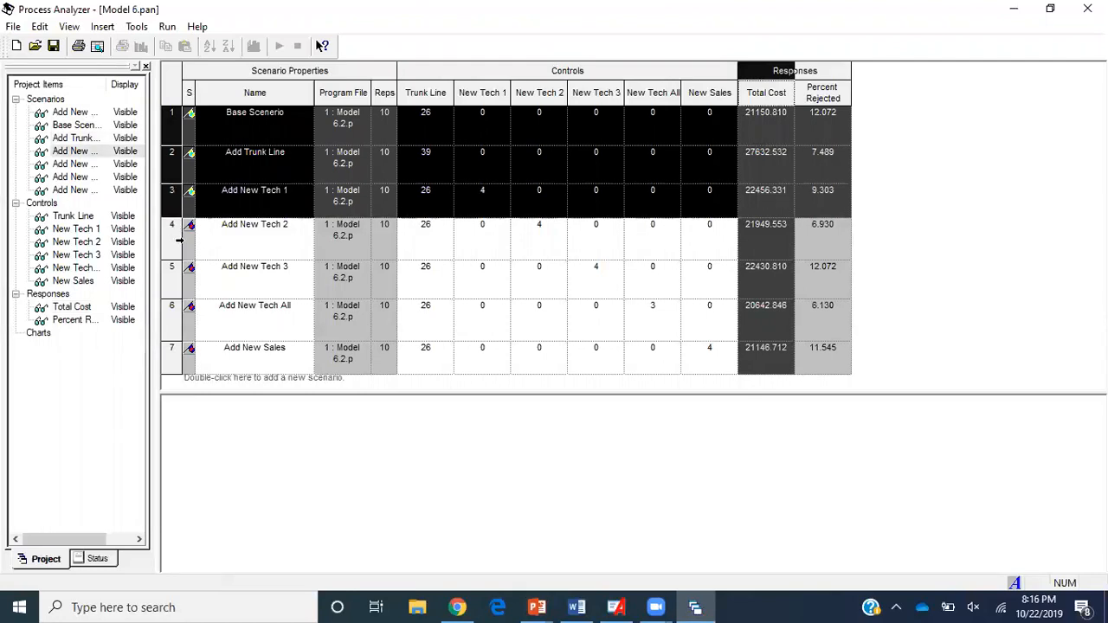
pyautogui.keyDown('shift'); pyautogui.click(179, 241); pyautogui.keyUp('shift')
pyautogui.keyDown('shift'); pyautogui.click(178, 279); pyautogui.keyUp('shift')
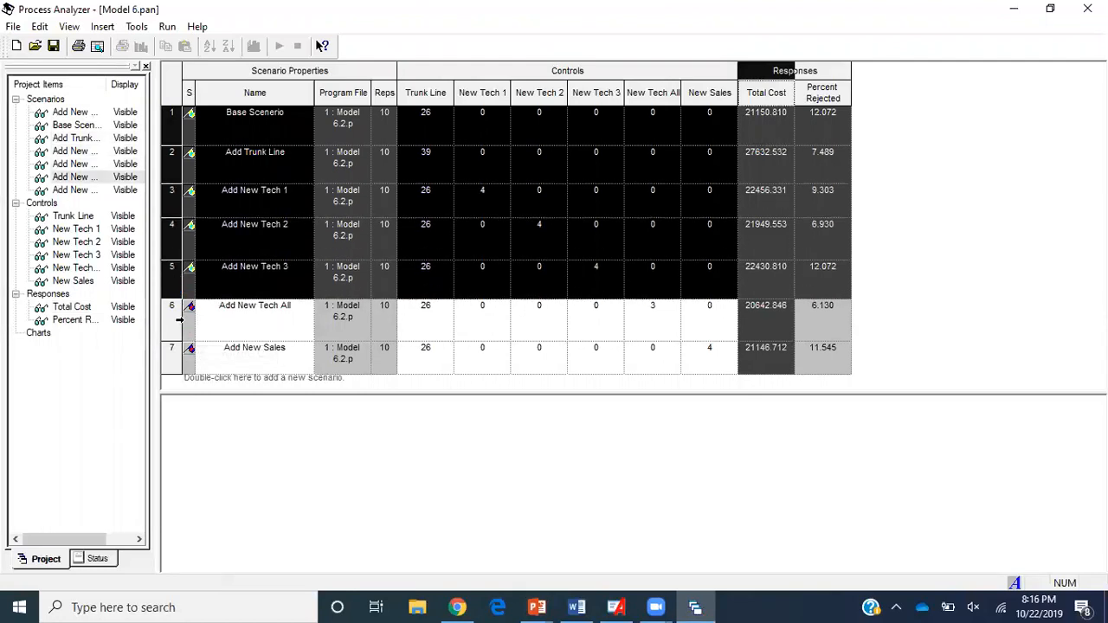
pyautogui.keyDown('shift'); pyautogui.click(180, 319); pyautogui.keyUp('shift')
pyautogui.keyDown('shift'); pyautogui.click(179, 362); pyautogui.keyUp('shift')
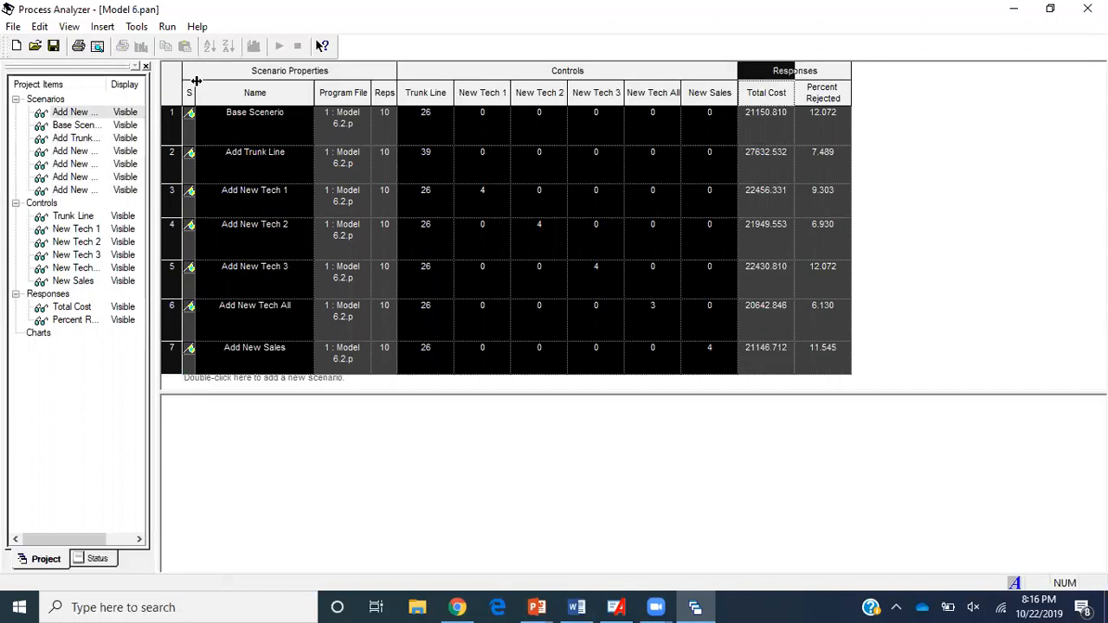
pyautogui.click(168, 27)
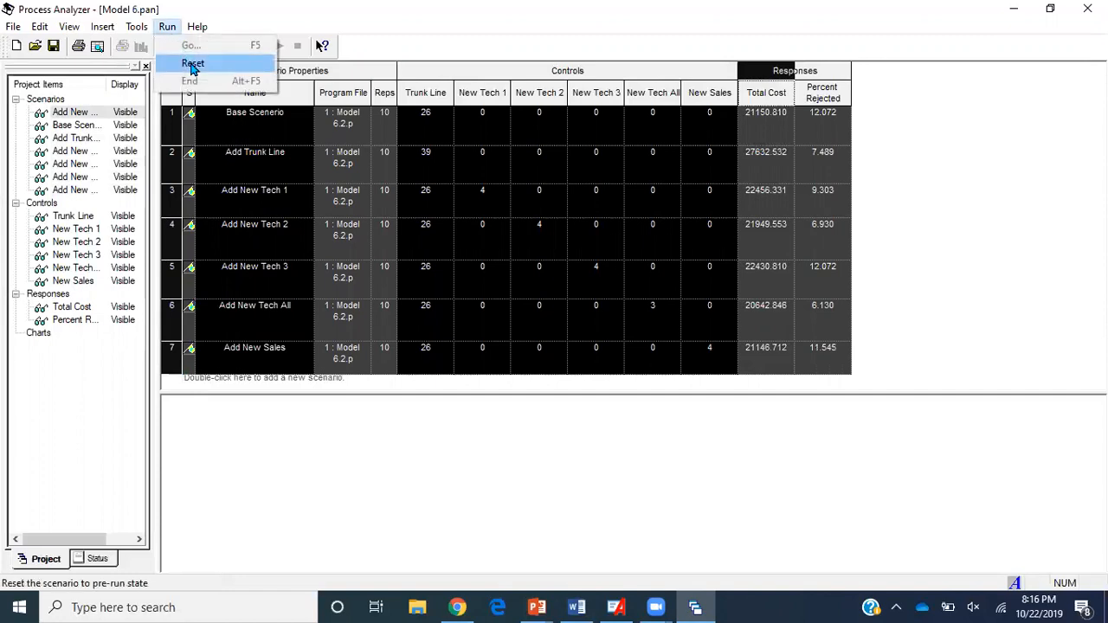
pyautogui.click(193, 64)
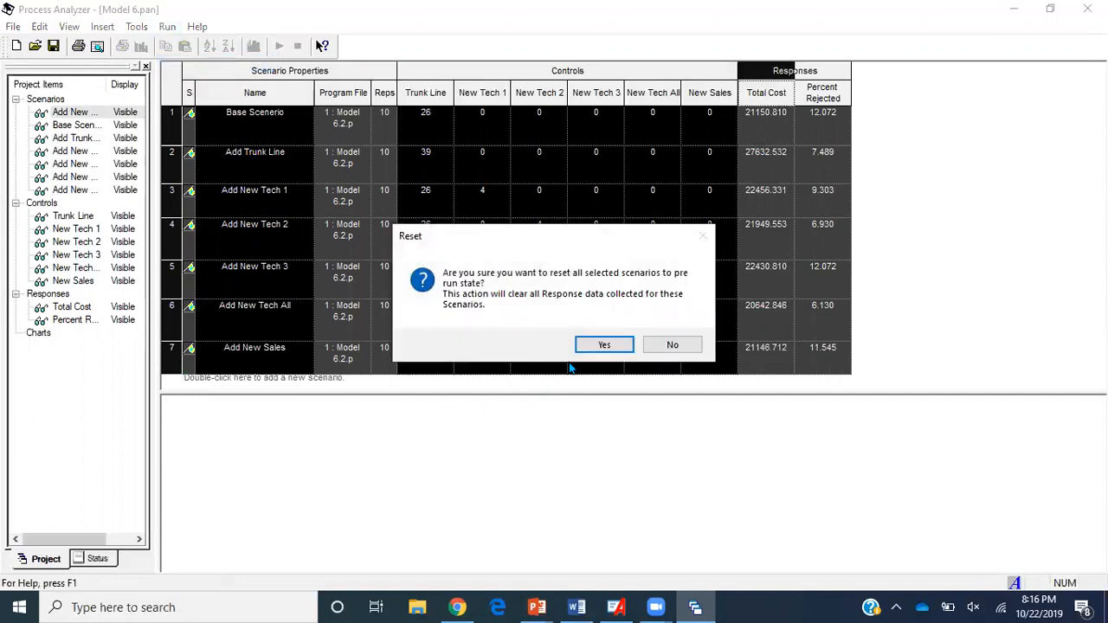
pyautogui.click(588, 344)
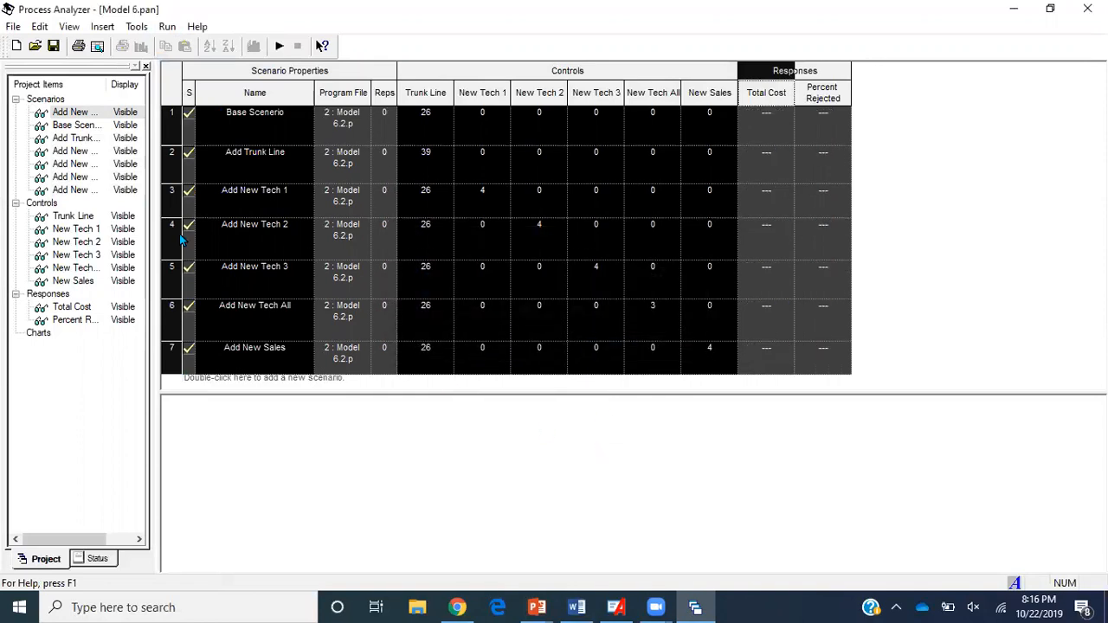
# Save the project and run all seven scenarios without the SIMAN summary report.
pyautogui.click(53, 49)
pyautogui.click(278, 47)
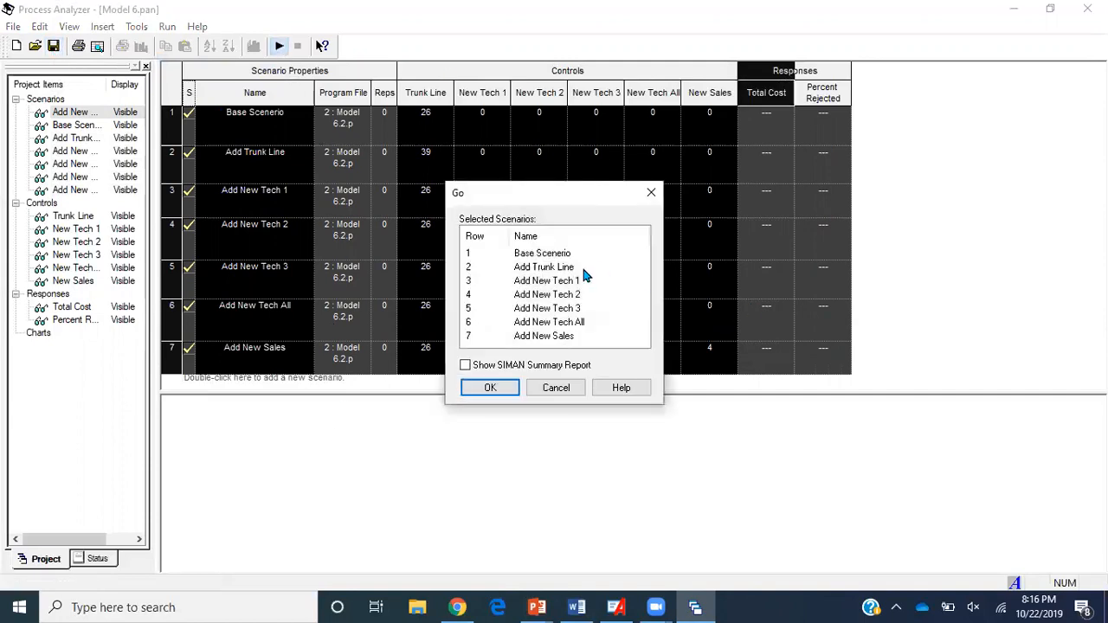
pyautogui.click(571, 254)
pyautogui.moveTo(570, 254); pyautogui.dragTo(555, 338)
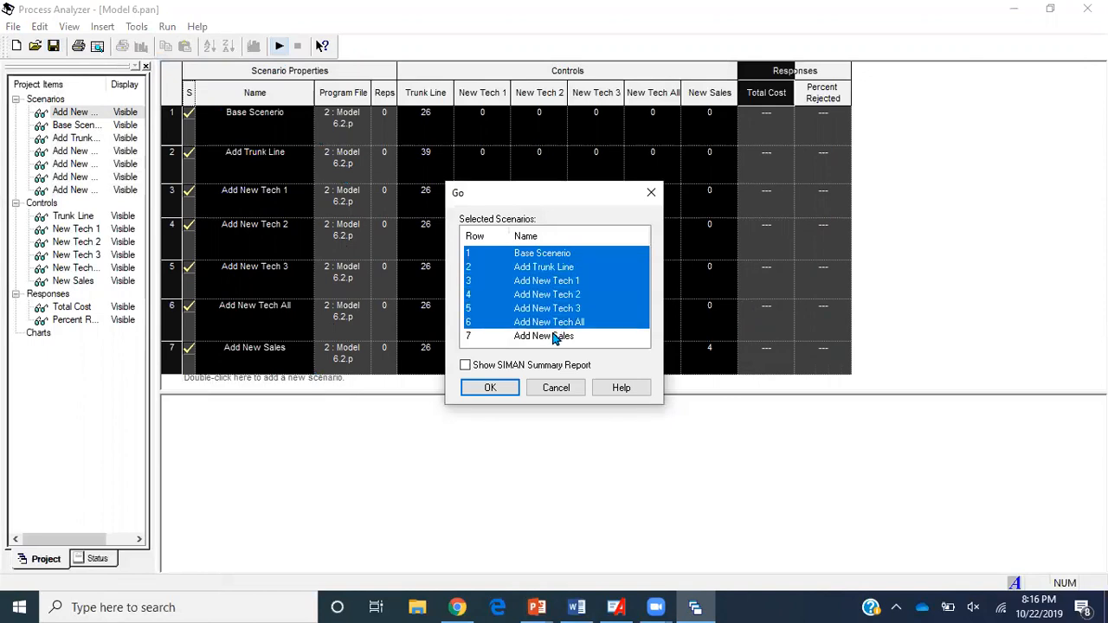
pyautogui.click(502, 389)
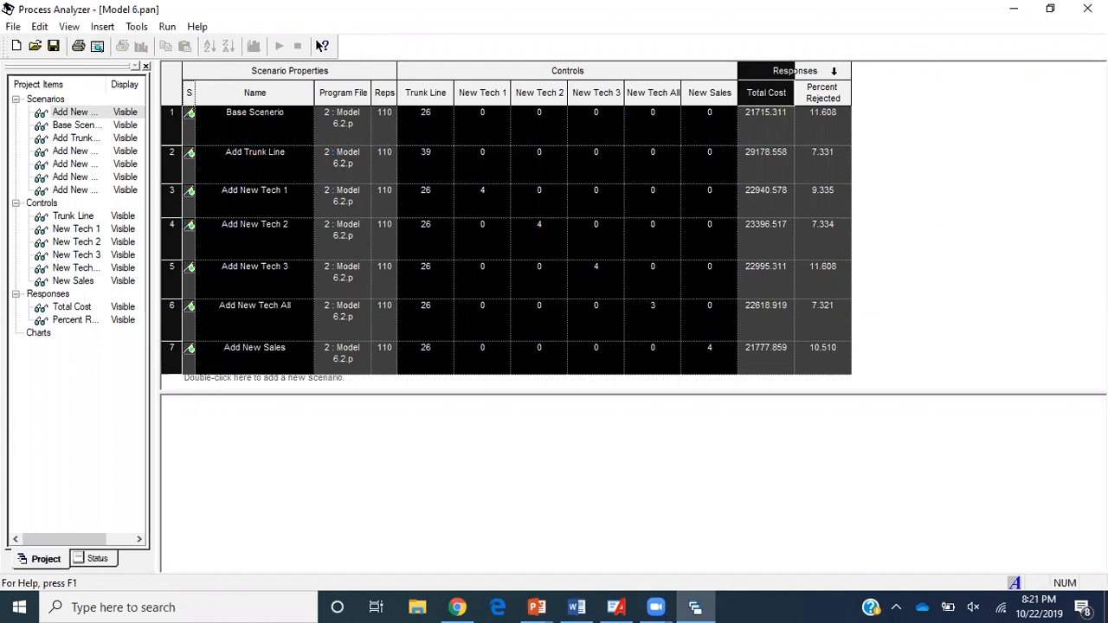
# Set up a Box and Whisker chart comparing Total Cost across scenarios 1 to 7, keeping the default titles.
pyautogui.click(834, 71)
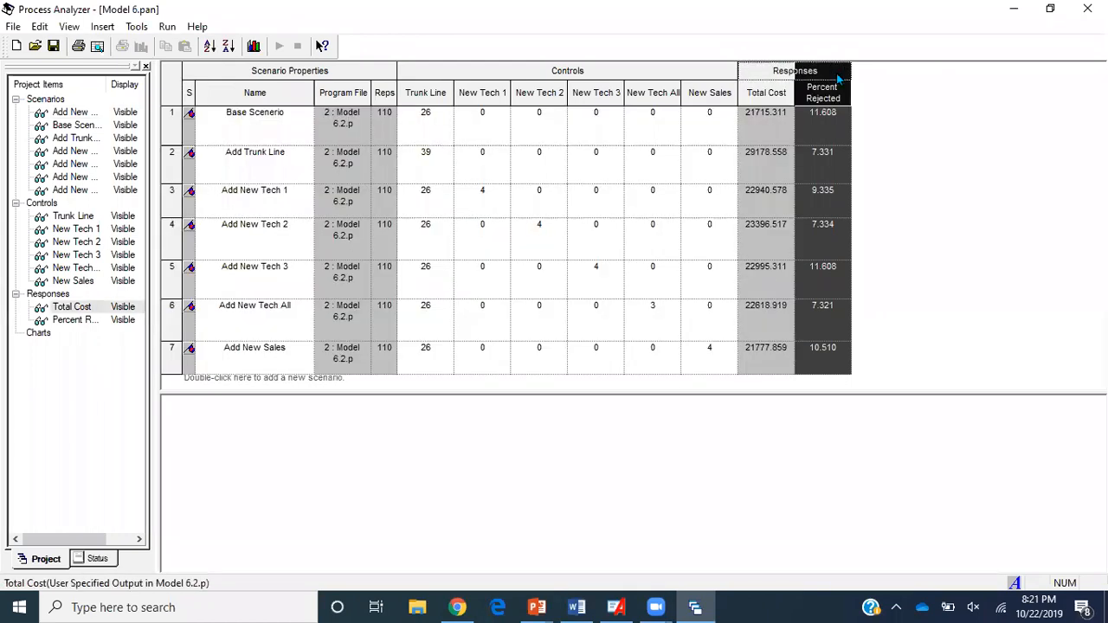
pyautogui.click(774, 70)
pyautogui.rightClick(777, 70)
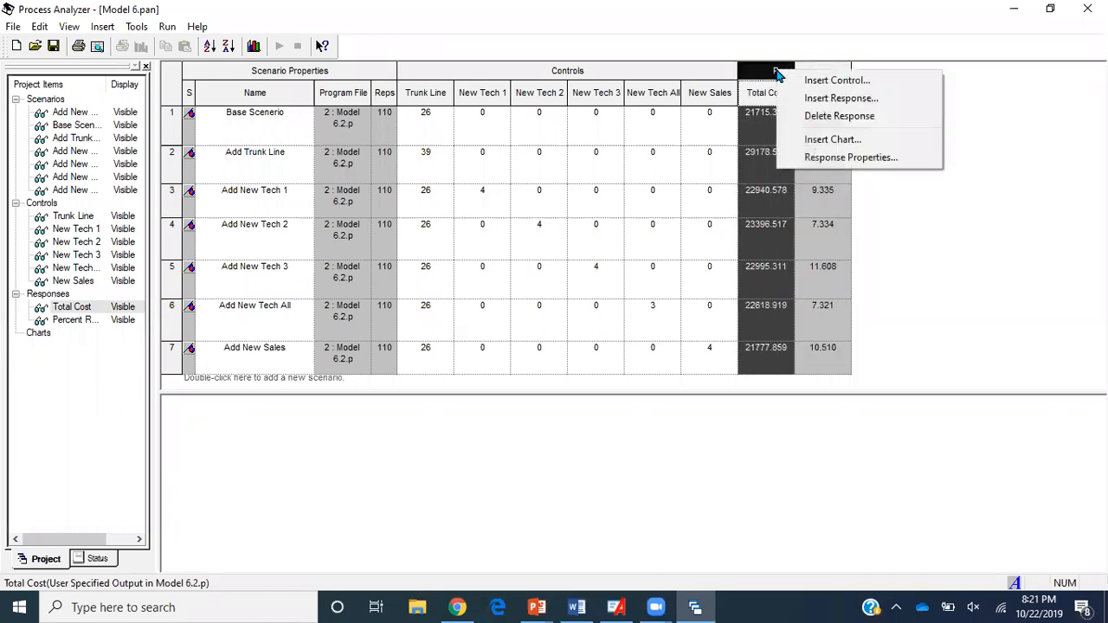
pyautogui.click(825, 141)
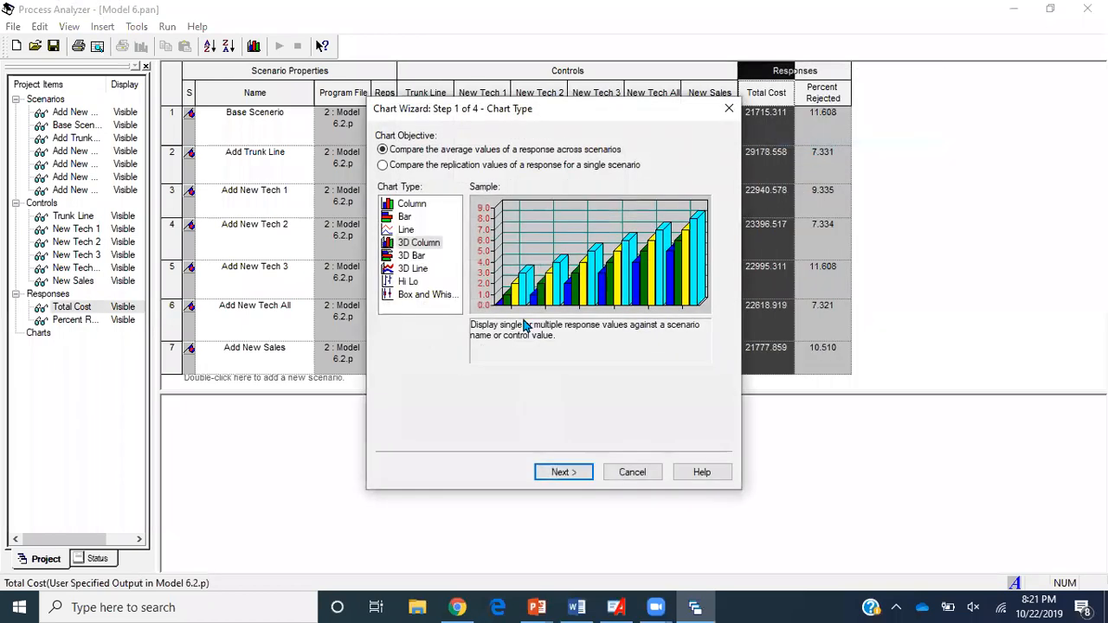
pyautogui.click(437, 295)
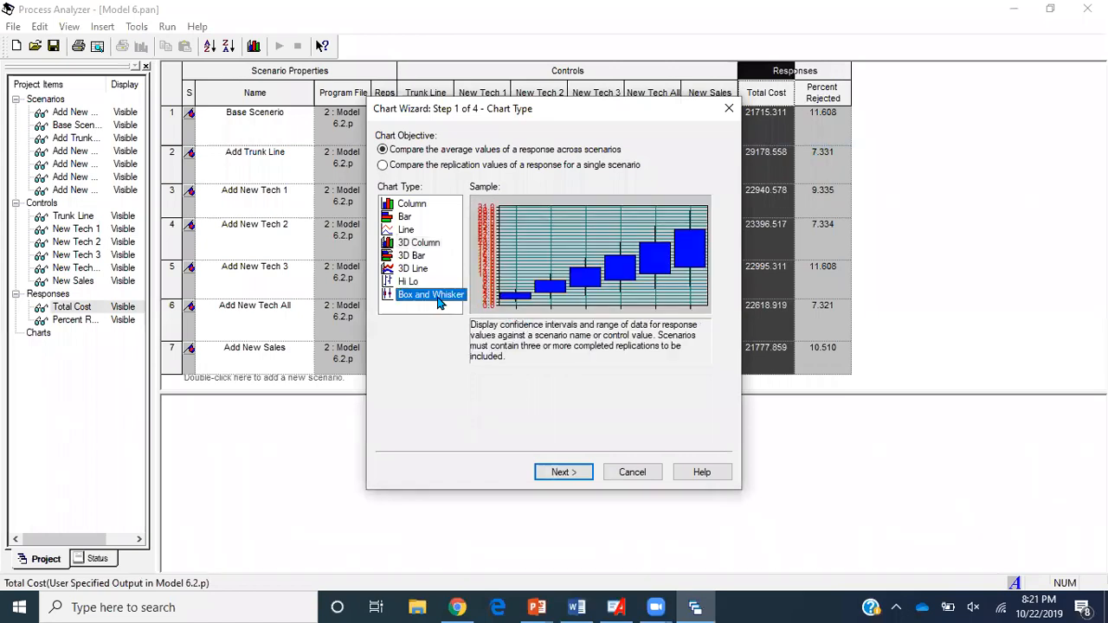
pyautogui.click(559, 474)
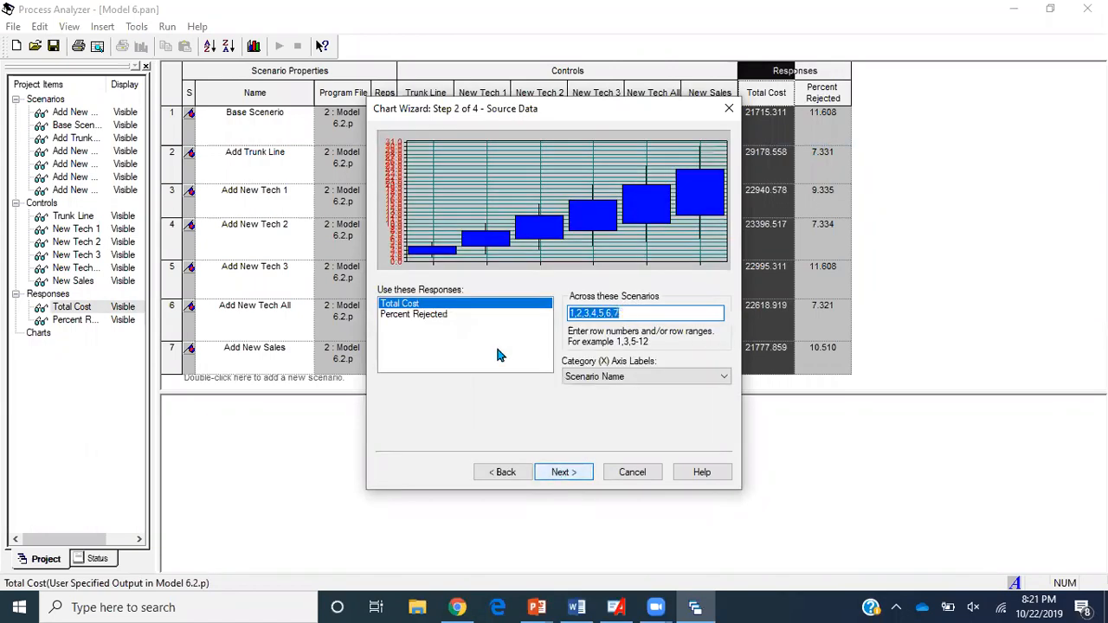
pyautogui.click(561, 473)
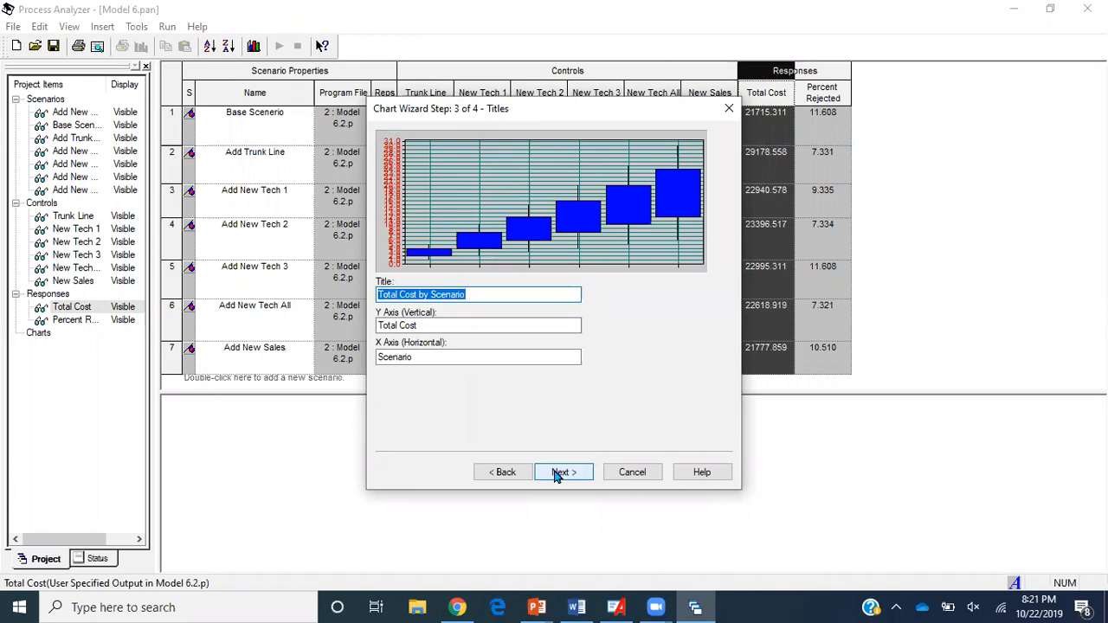
pyautogui.click(561, 473)
# Include row numbers in the Total Cost chart and show its best scenarios with Smaller is better.
pyautogui.click(435, 355)
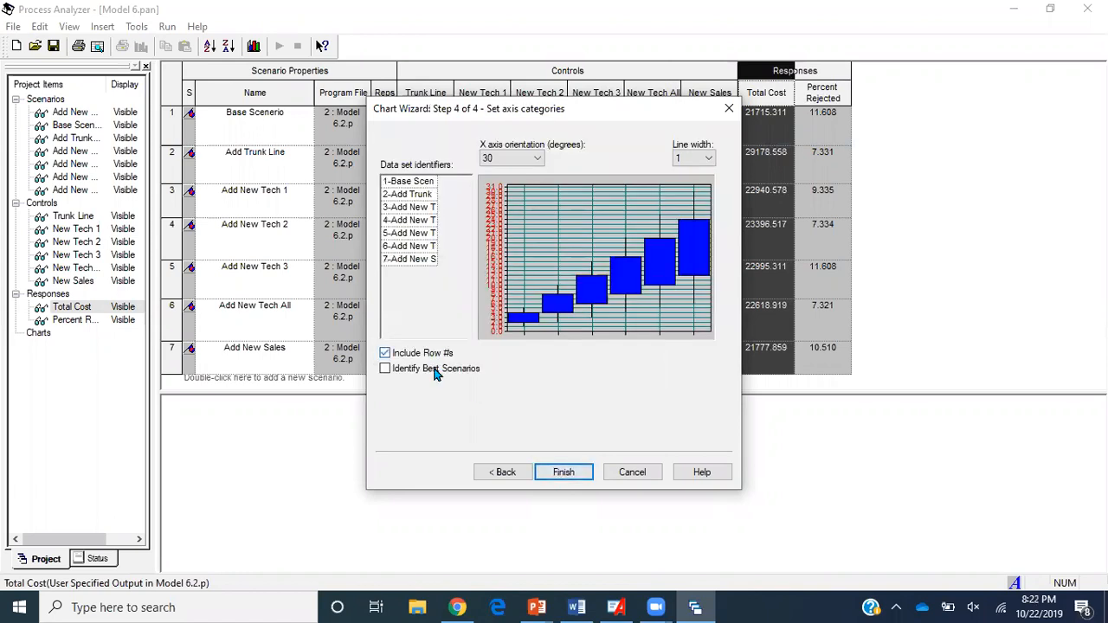
pyautogui.click(436, 370)
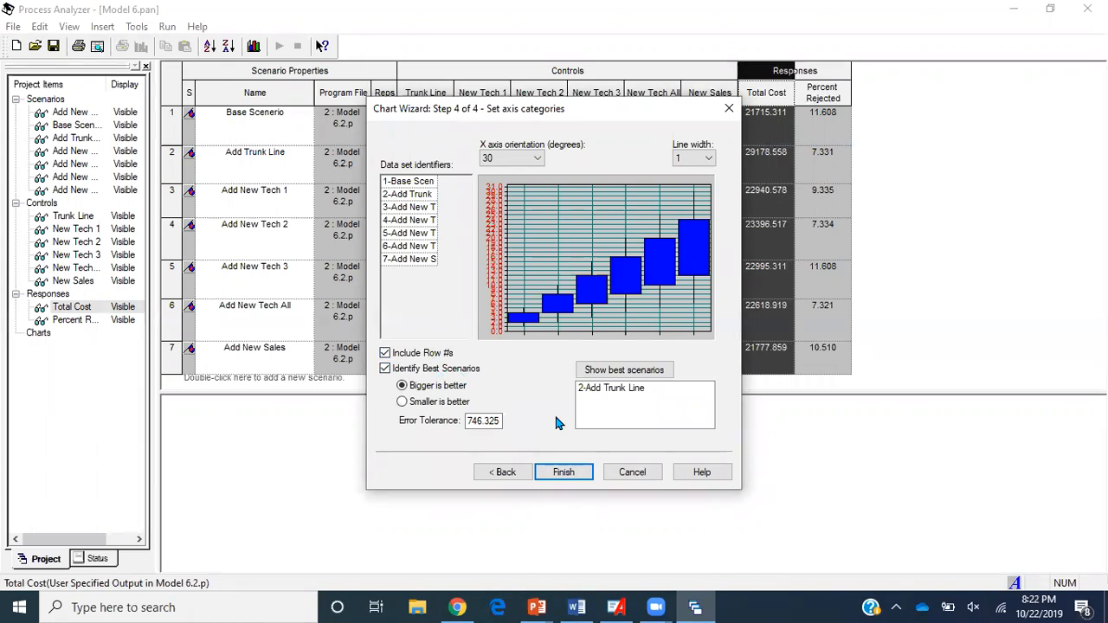
pyautogui.click(441, 403)
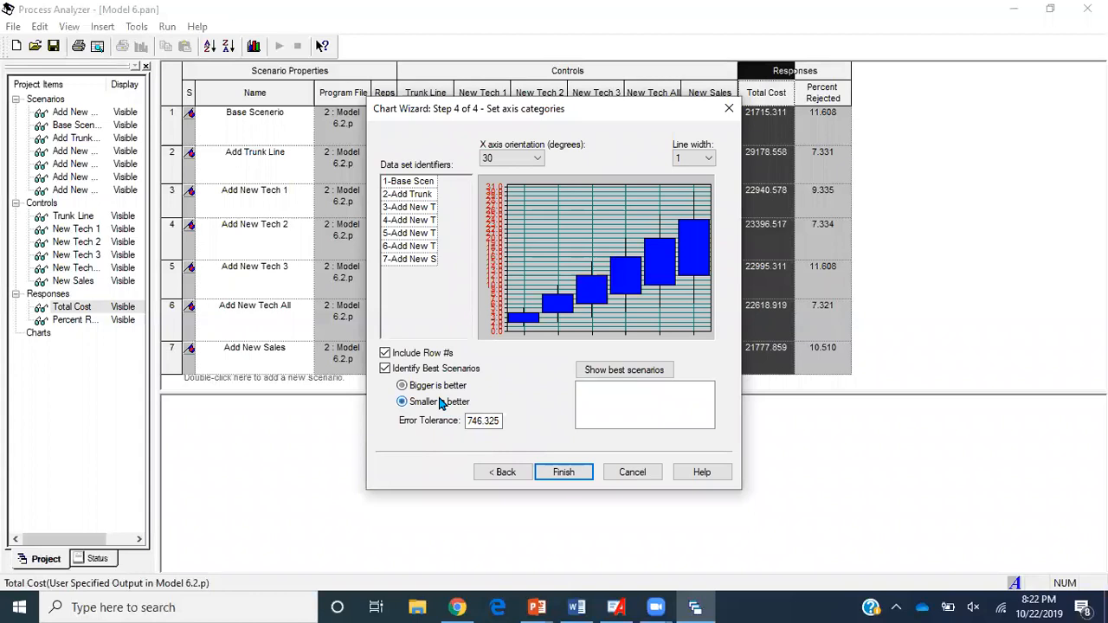
pyautogui.click(643, 372)
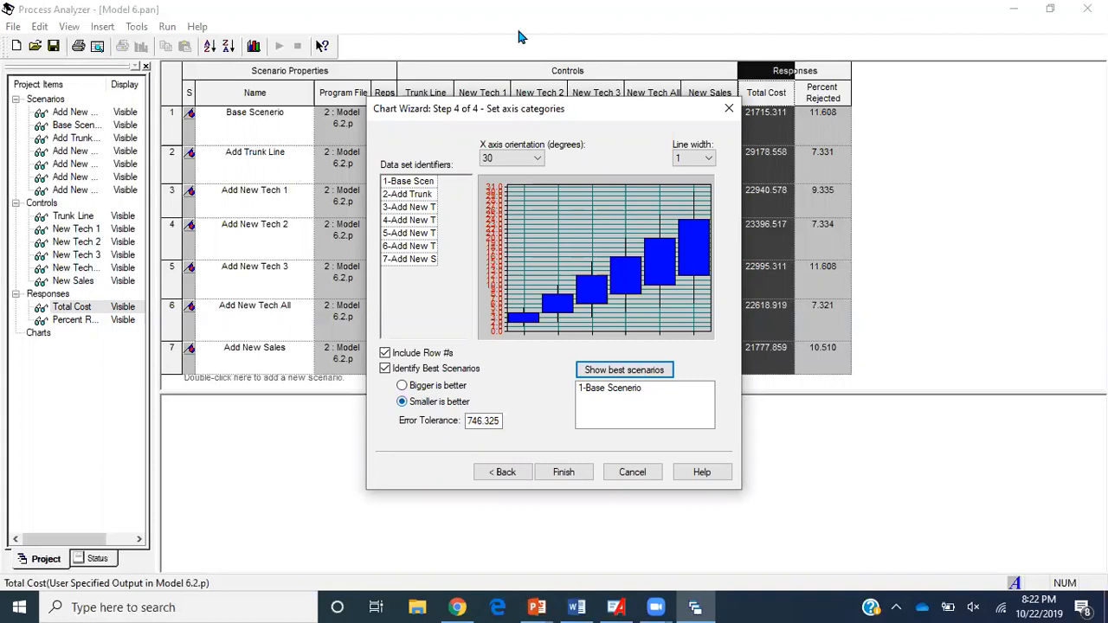
# Try error tolerances of 0, 50 and 250 for Total Cost, showing the best scenarios for each.
pyautogui.moveTo(538, 108); pyautogui.dragTo(359, 138)
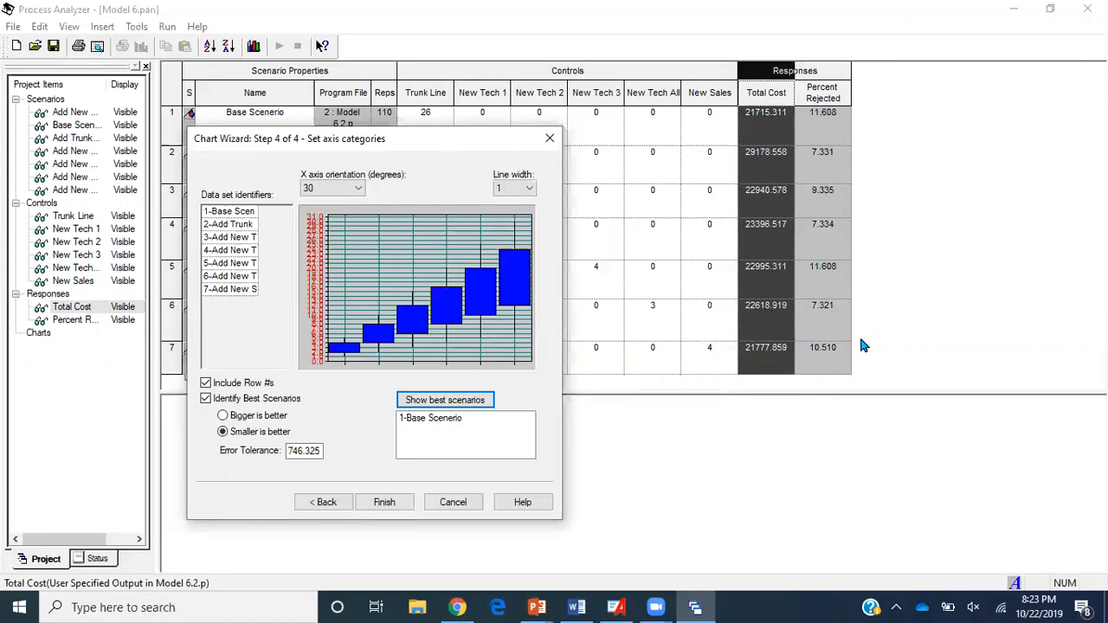
pyautogui.doubleClick(292, 451)
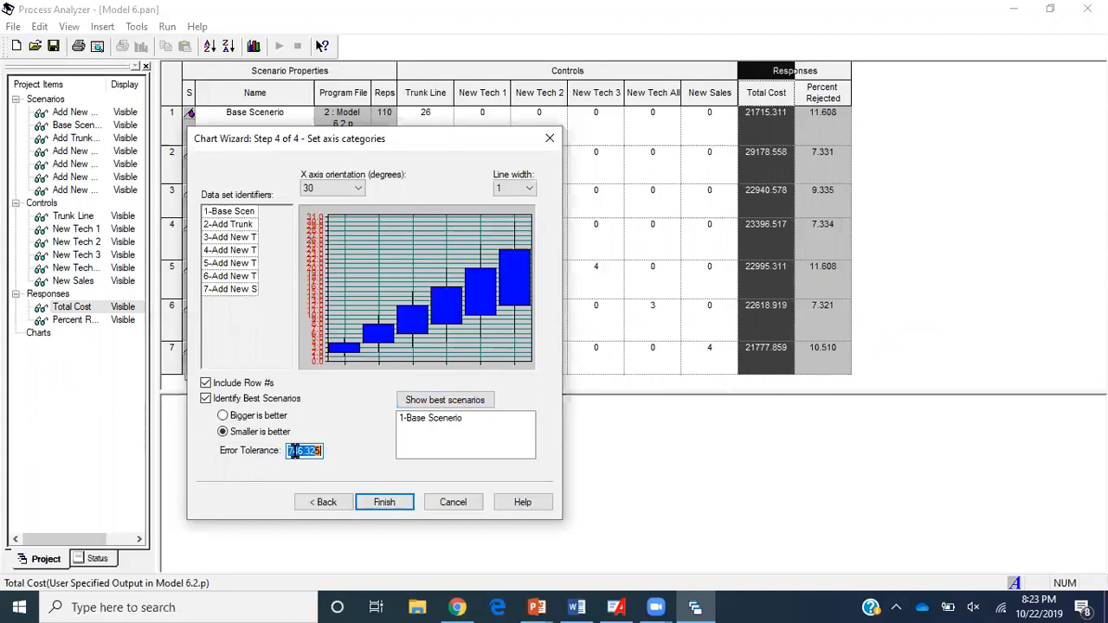
pyautogui.write('0')
pyautogui.click(420, 401)
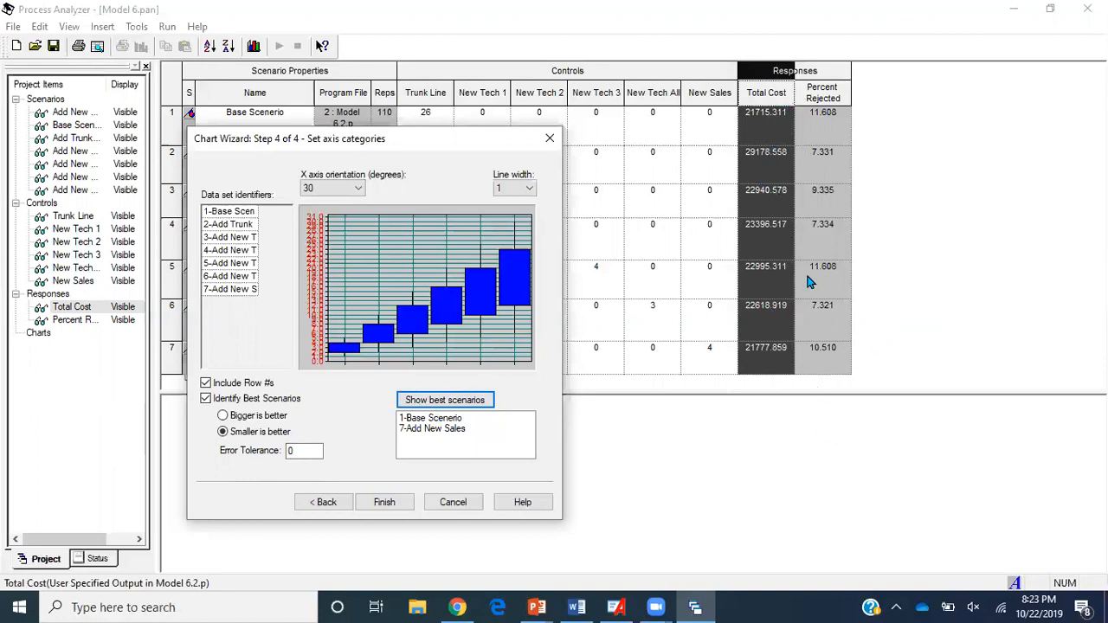
pyautogui.doubleClick(297, 449)
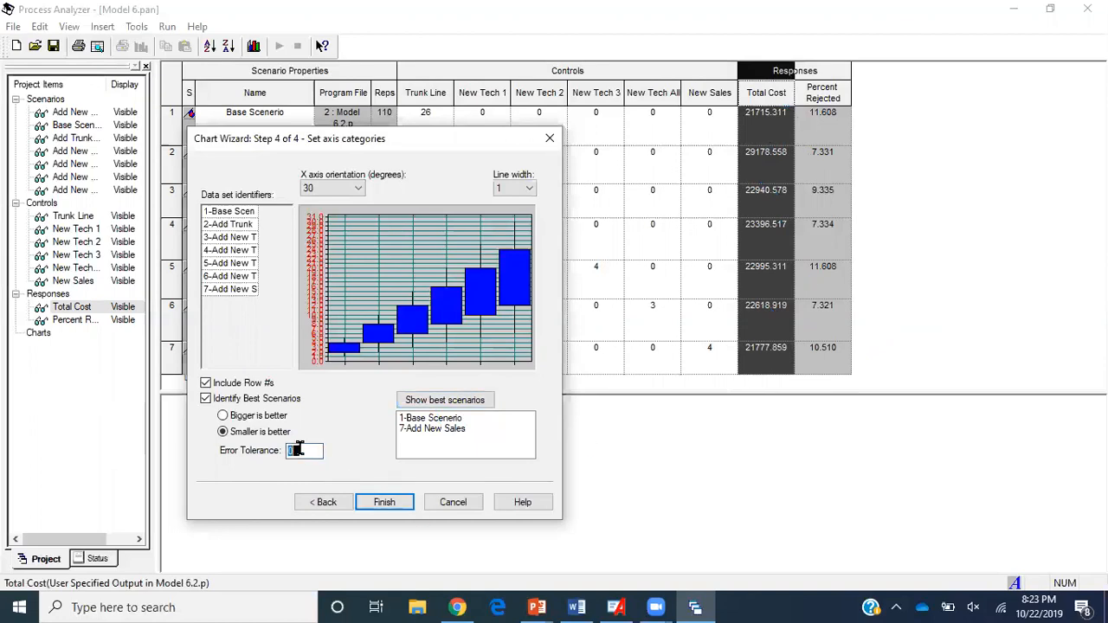
pyautogui.write('50')
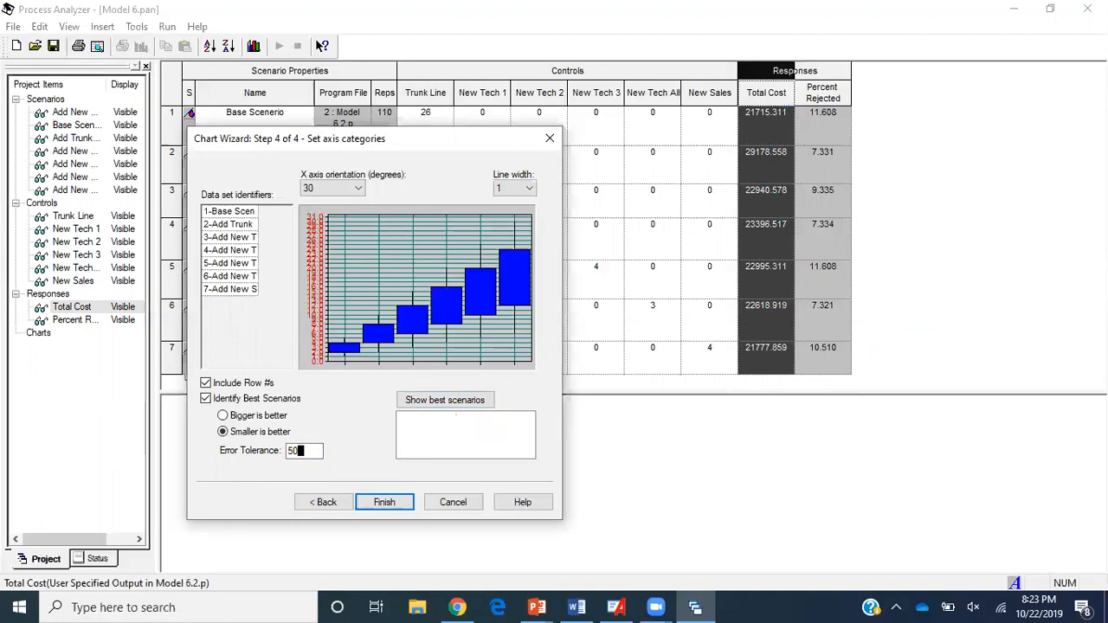
pyautogui.click(415, 403)
pyautogui.doubleClick(297, 450)
pyautogui.write('25')
pyautogui.write('0')
pyautogui.click(438, 402)
# Set the error tolerance to 500, show the best scenarios, and create the Total Cost chart.
pyautogui.doubleClick(298, 451)
pyautogui.write('500')
pyautogui.click(449, 405)
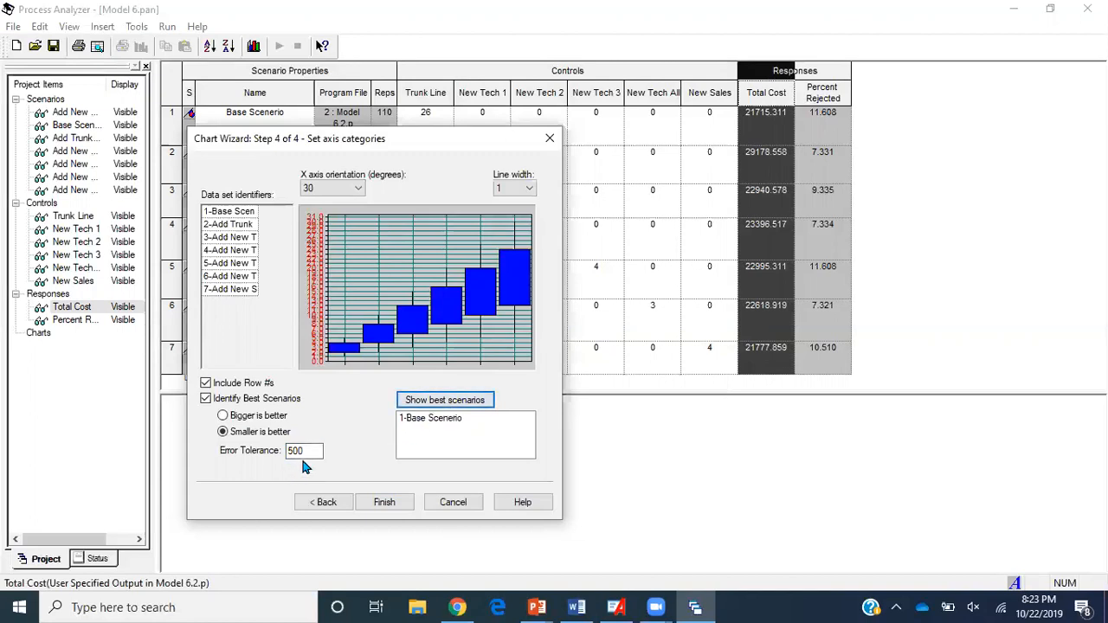
pyautogui.click(424, 419)
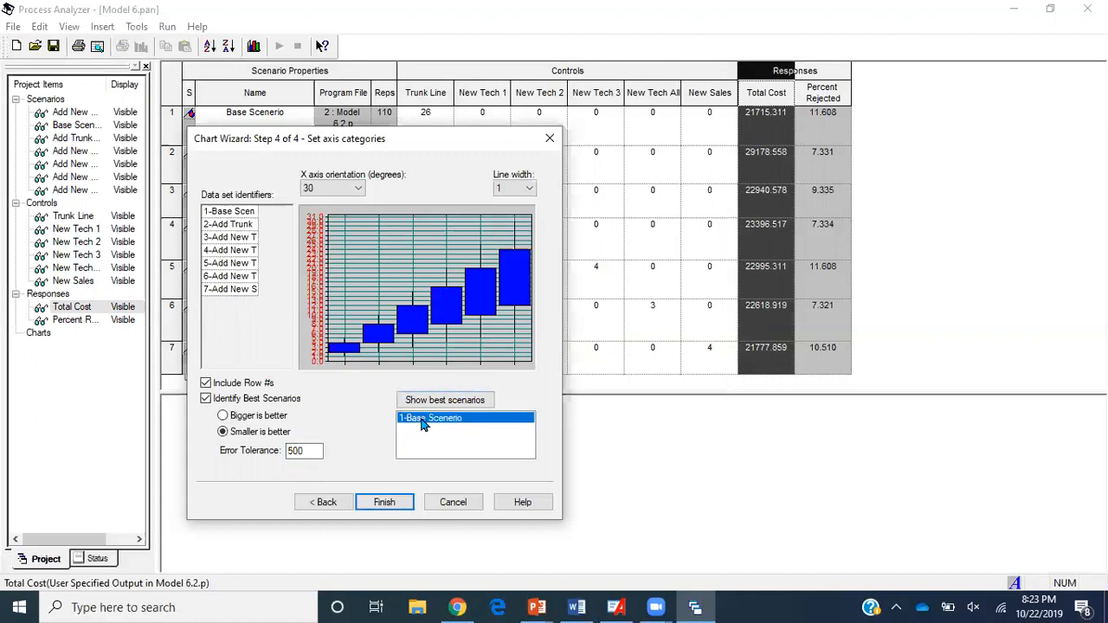
pyautogui.click(385, 504)
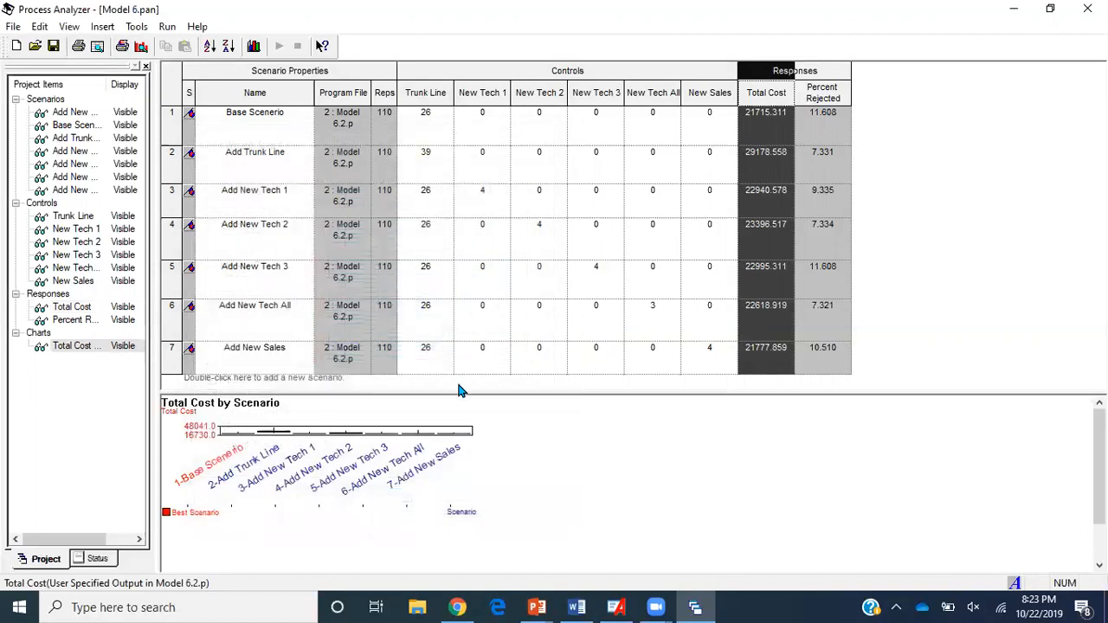
# Expand the chart area and enlarge the Total Cost by Scenario chart until its boxes and whiskers are clearly readable.
pyautogui.moveTo(459, 390); pyautogui.dragTo(457, 188)
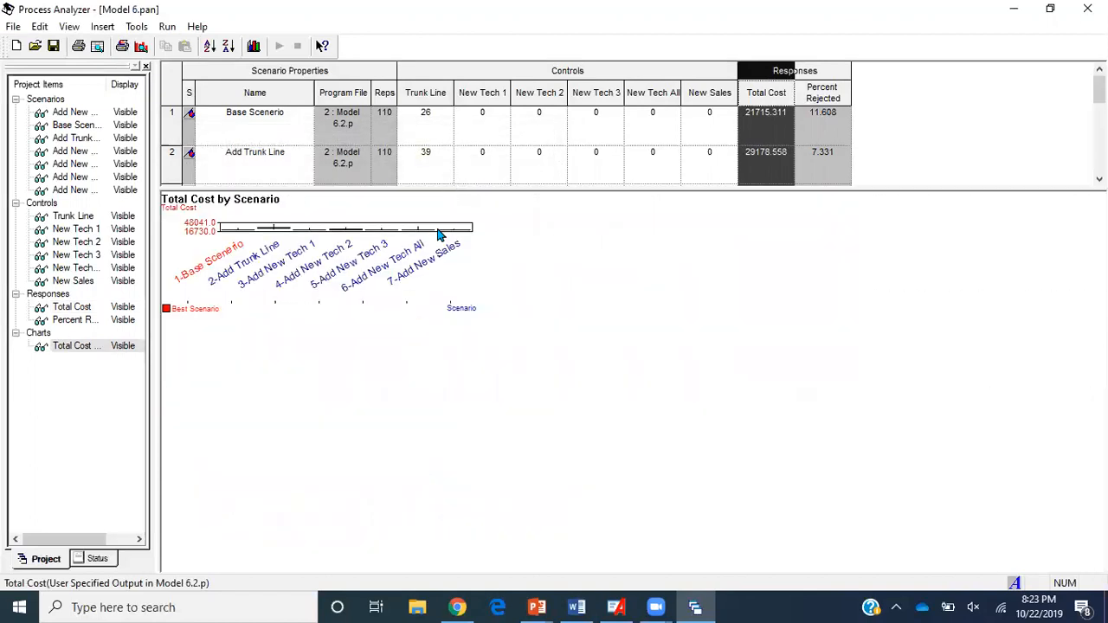
pyautogui.click(431, 229)
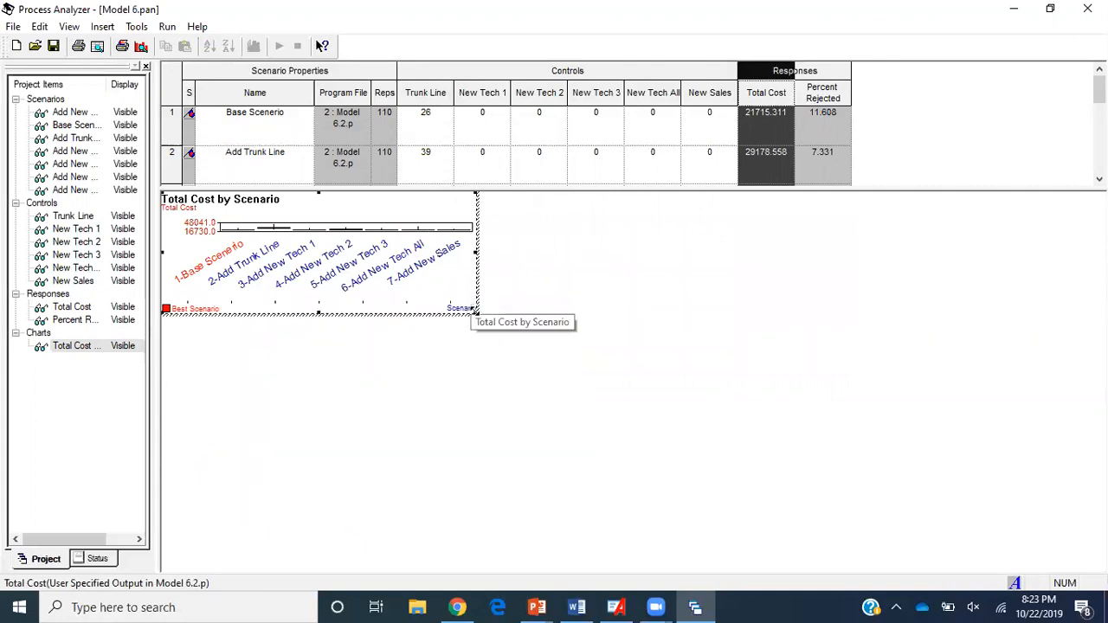
pyautogui.moveTo(476, 311); pyautogui.dragTo(678, 585)
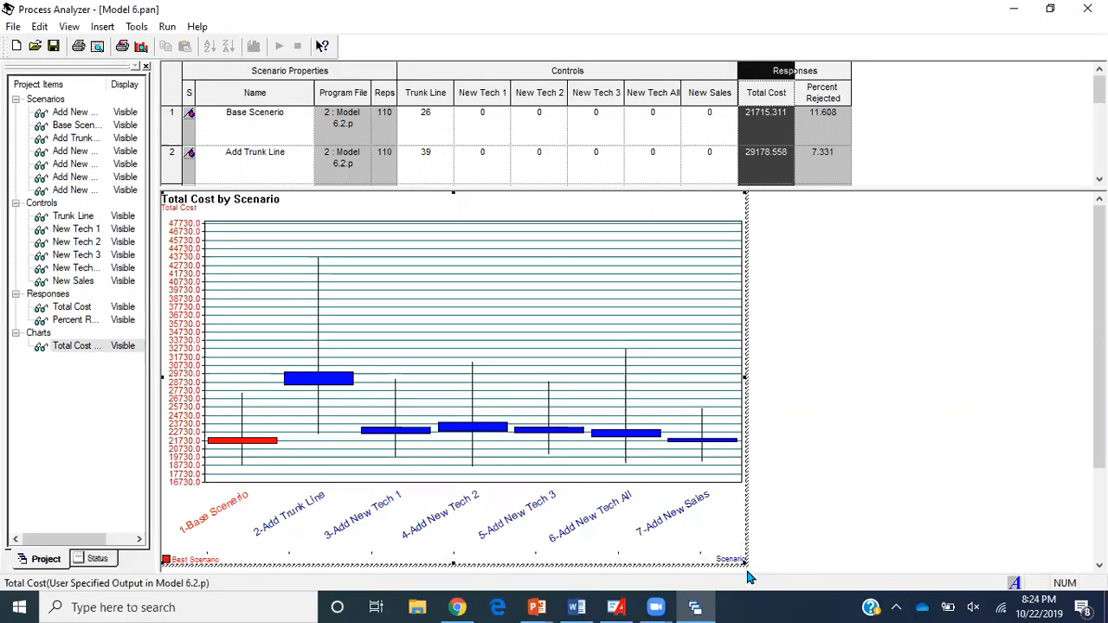
pyautogui.click(876, 298)
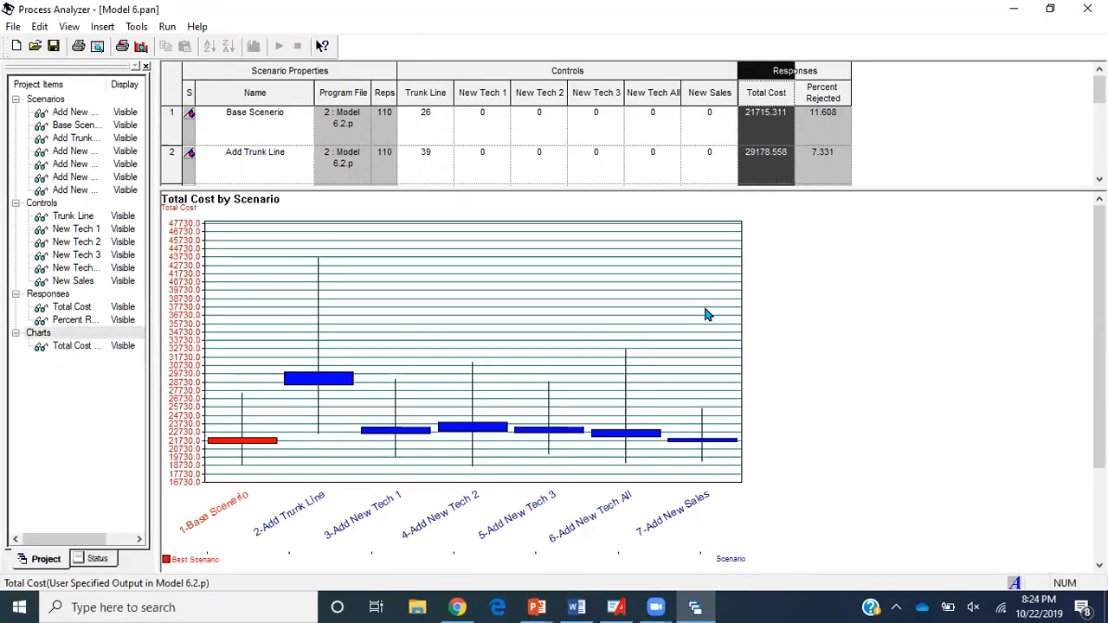
# Set up a Box and Whisker chart comparing average Percent Rejected across scenarios 1 to 7, keeping the default titles and scenario-name labels.
pyautogui.click(819, 77)
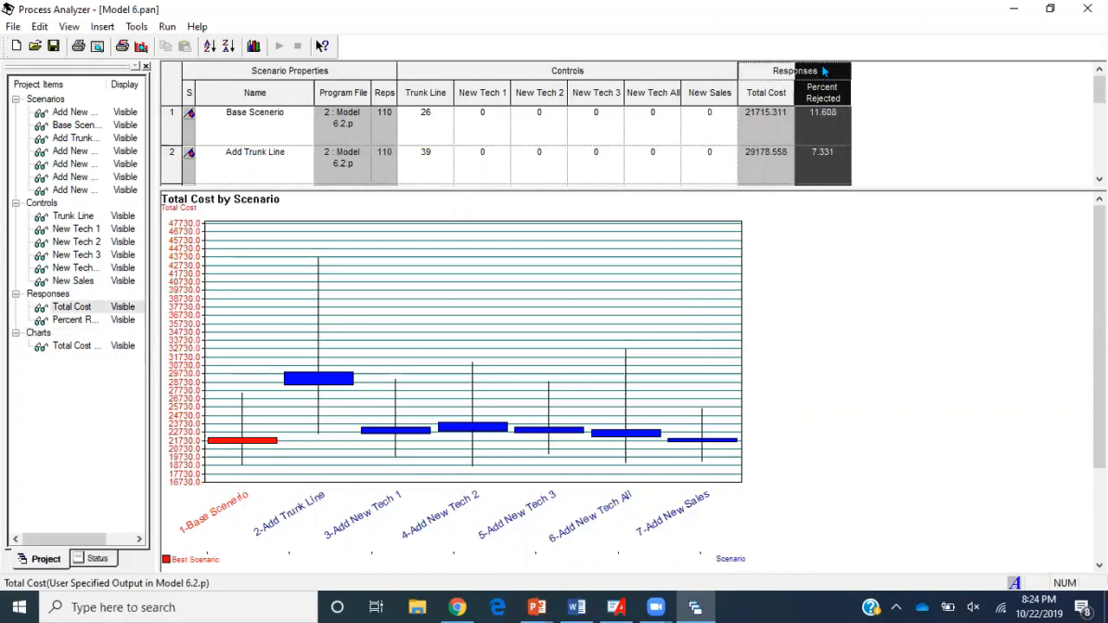
pyautogui.rightClick(819, 36)
pyautogui.click(812, 71)
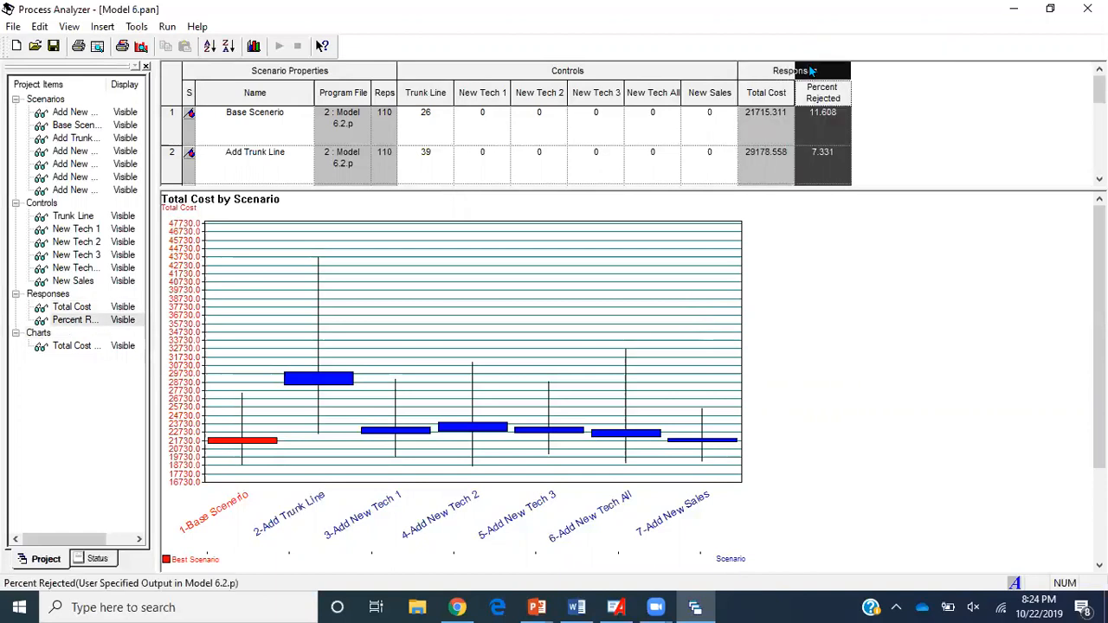
pyautogui.rightClick(812, 71)
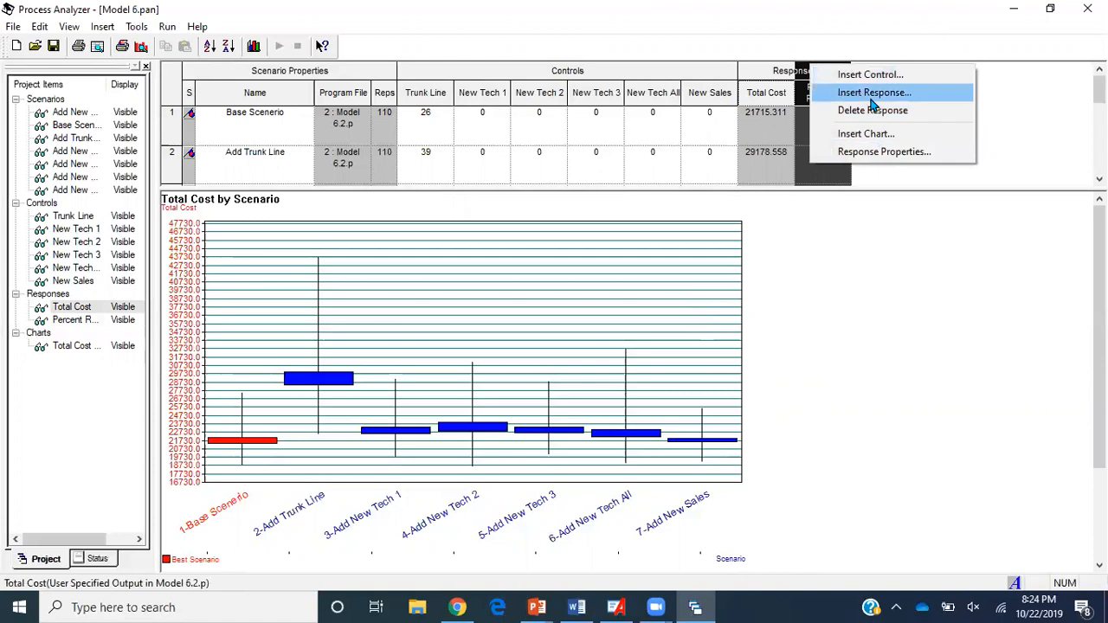
pyautogui.click(866, 135)
pyautogui.click(429, 296)
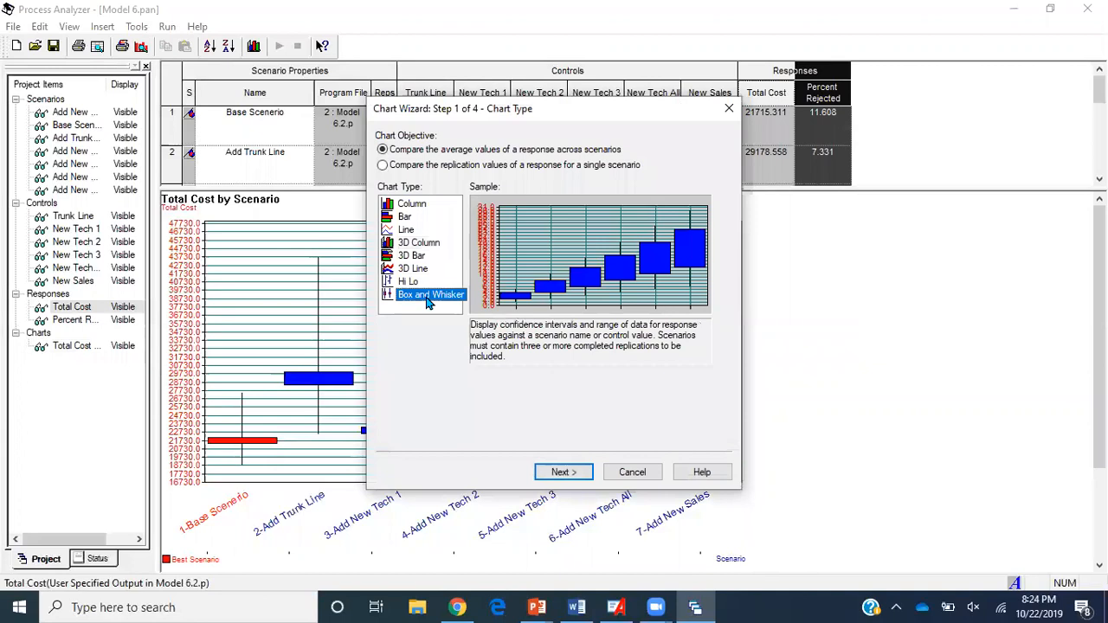
pyautogui.click(563, 472)
pyautogui.click(419, 315)
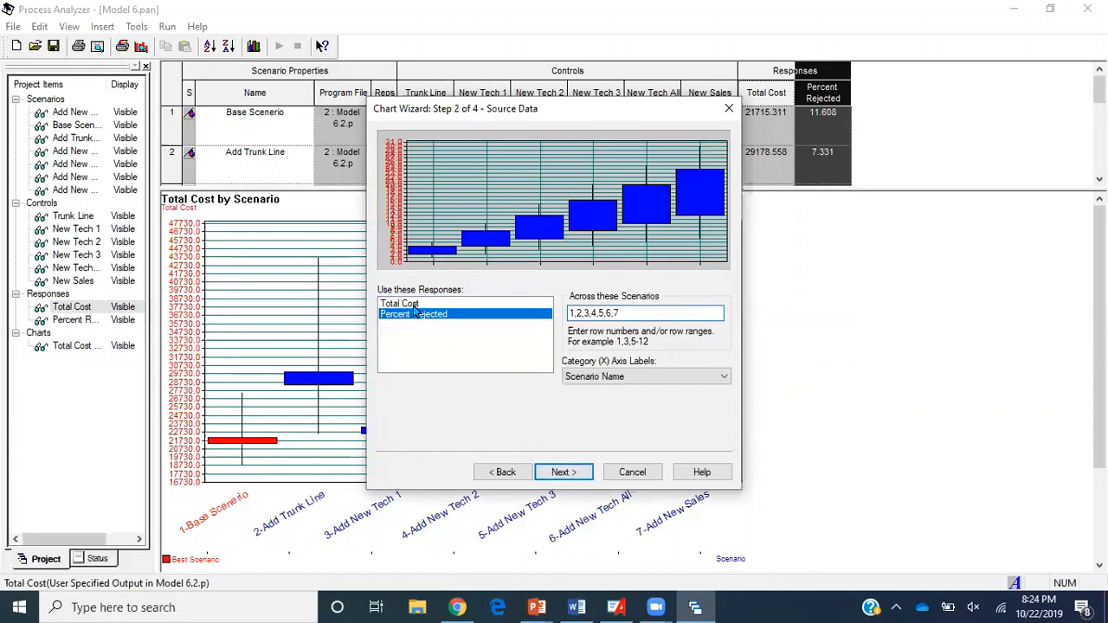
pyautogui.click(563, 473)
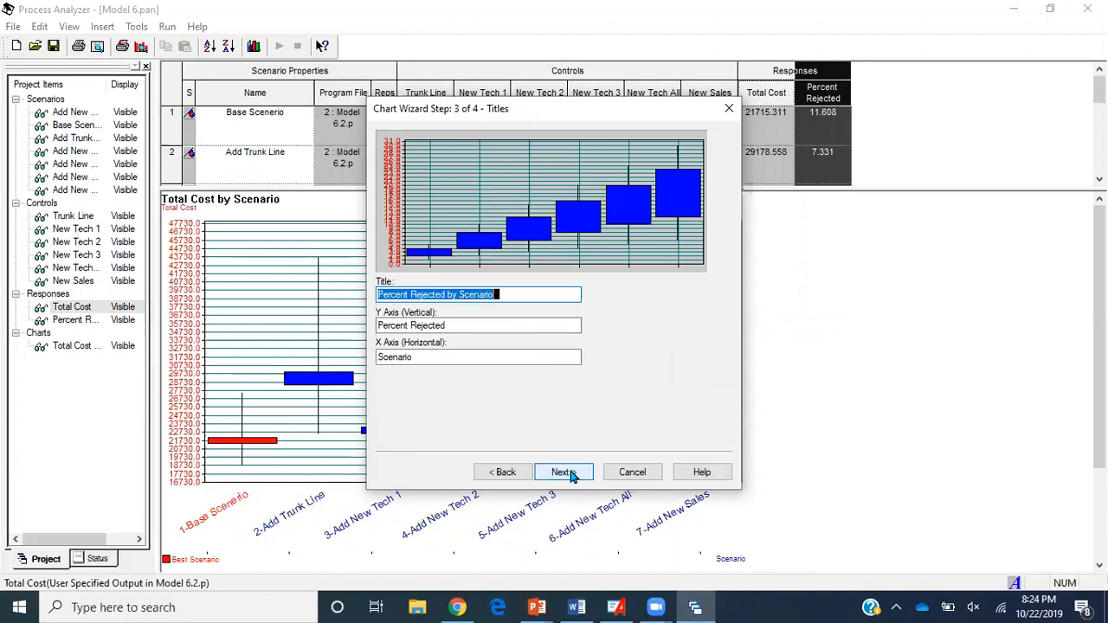
pyautogui.click(564, 473)
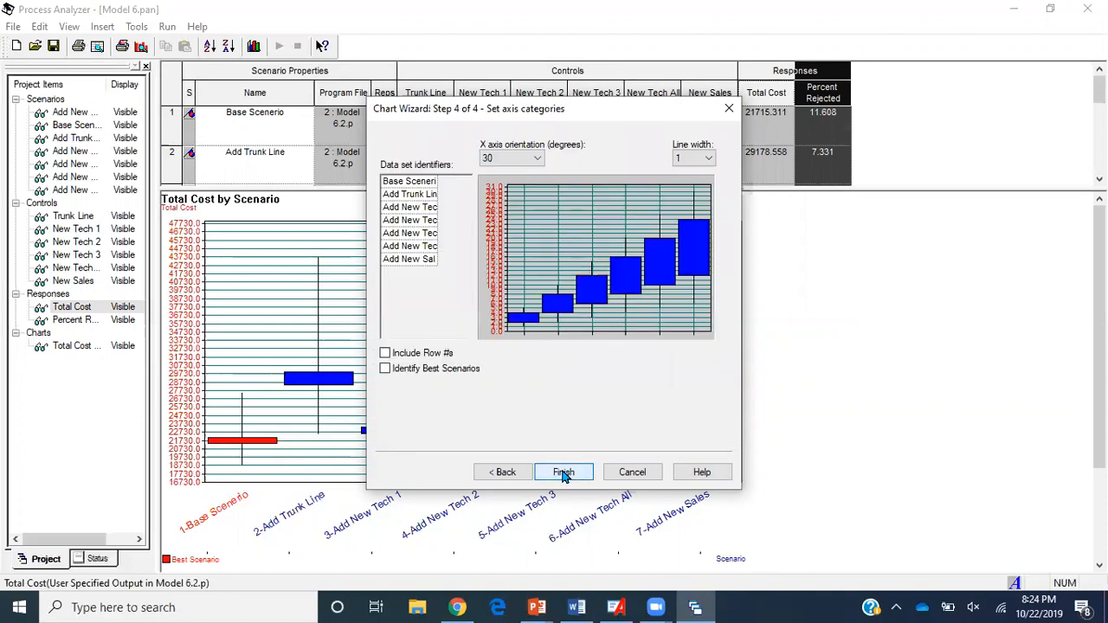
# Include row numbers in the Percent Rejected chart and show its best scenarios with Smaller is better.
pyautogui.click(421, 354)
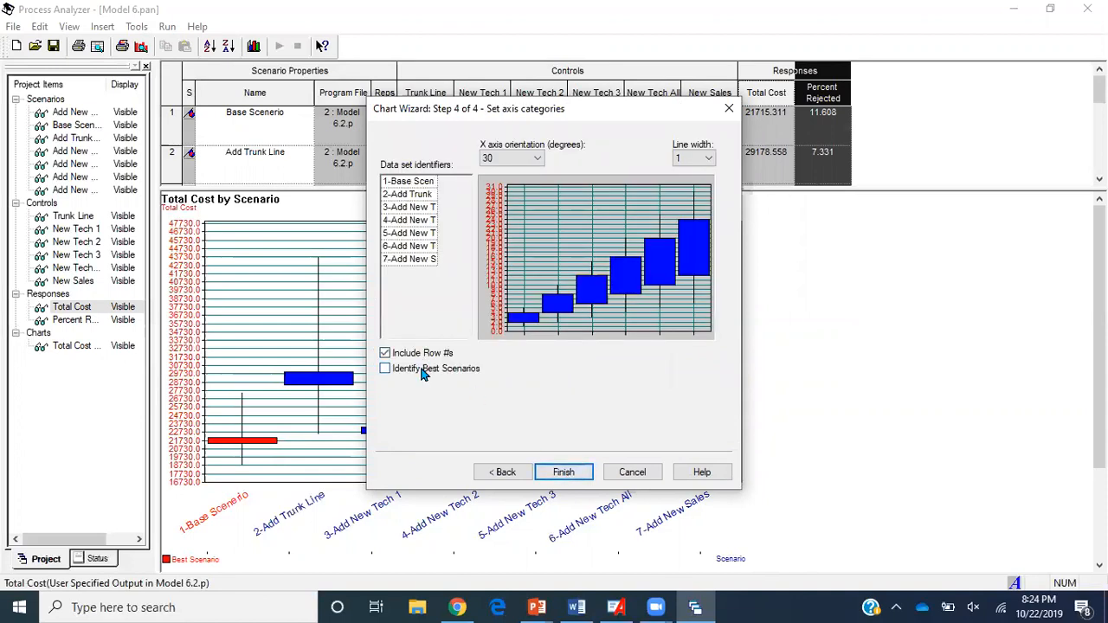
pyautogui.click(423, 372)
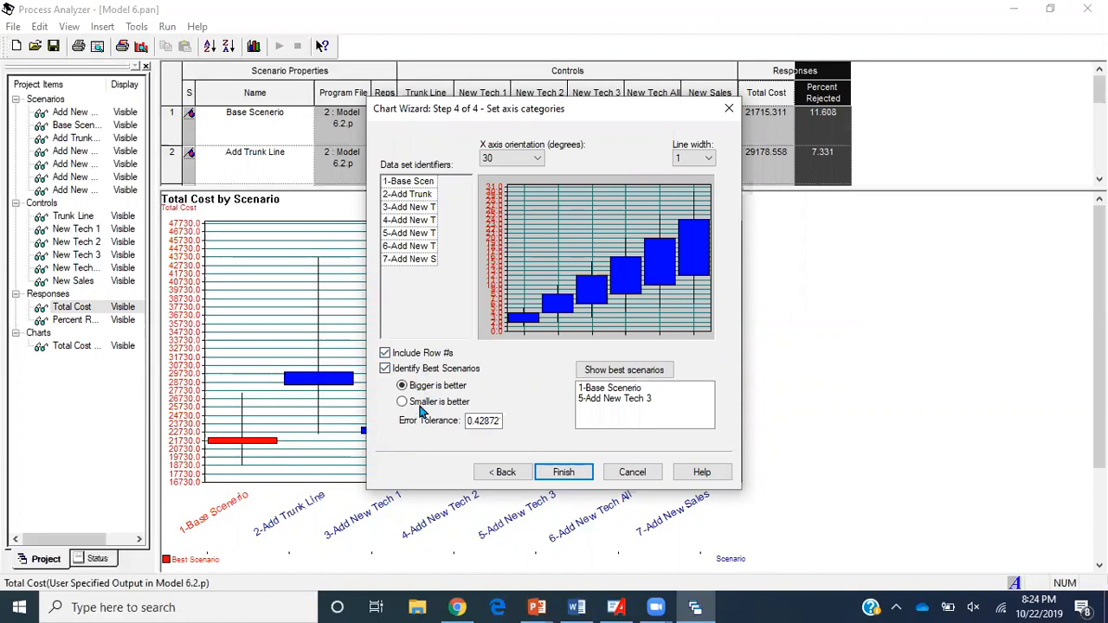
pyautogui.click(421, 407)
pyautogui.click(662, 370)
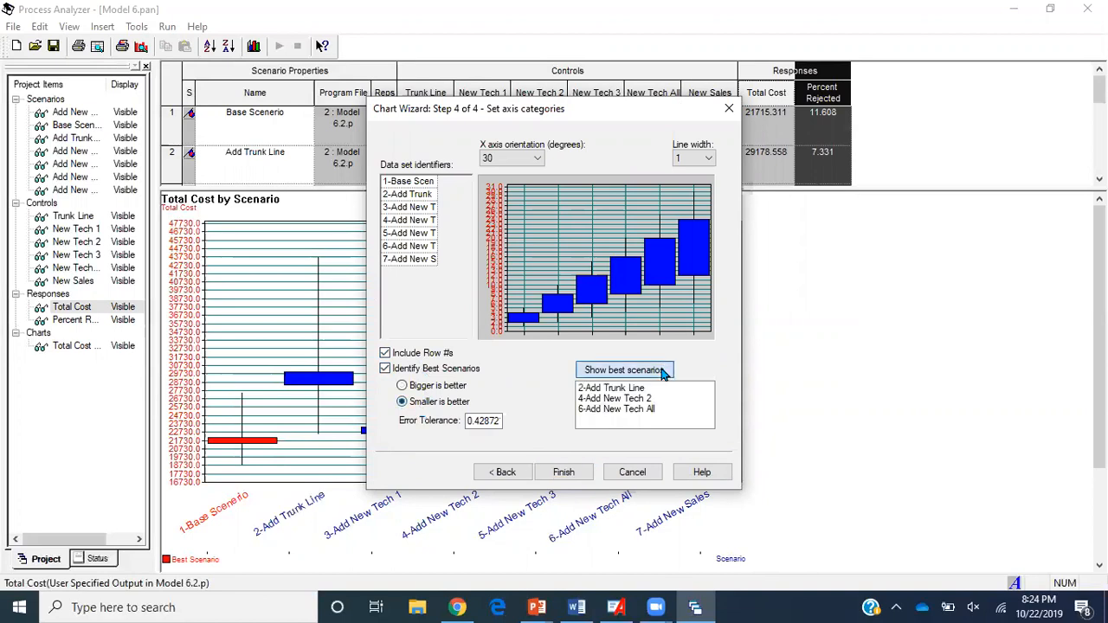
# Set the error tolerance for Percent Rejected to 0.8, show the best scenarios, and create the chart.
pyautogui.click(468, 423)
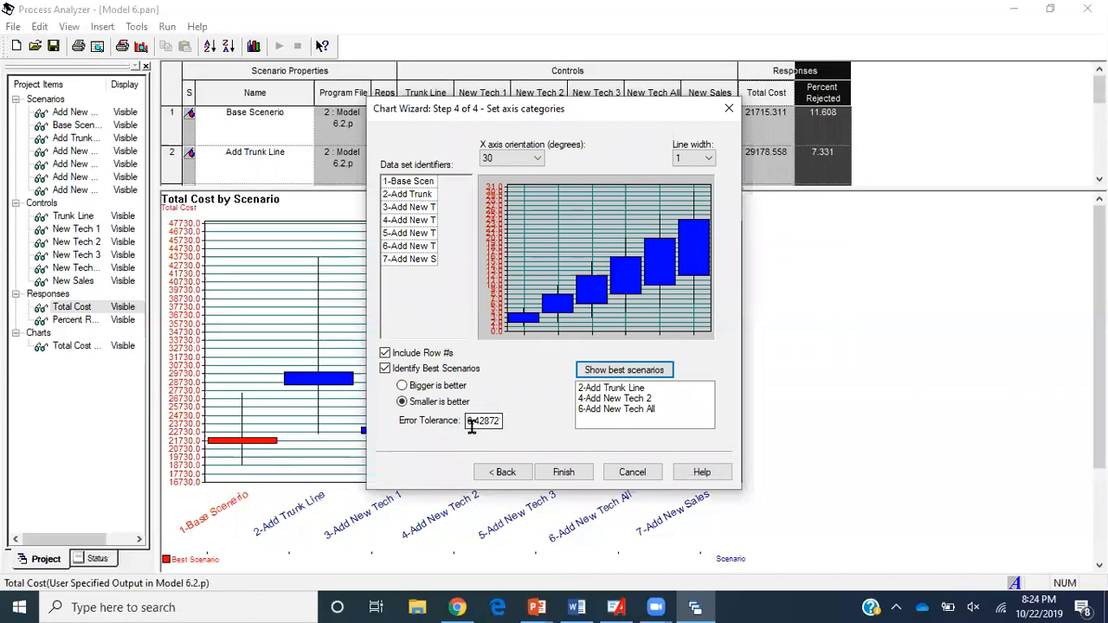
pyautogui.click(669, 376)
pyautogui.click(479, 421)
pyautogui.doubleClick(479, 421)
pyautogui.write('1')
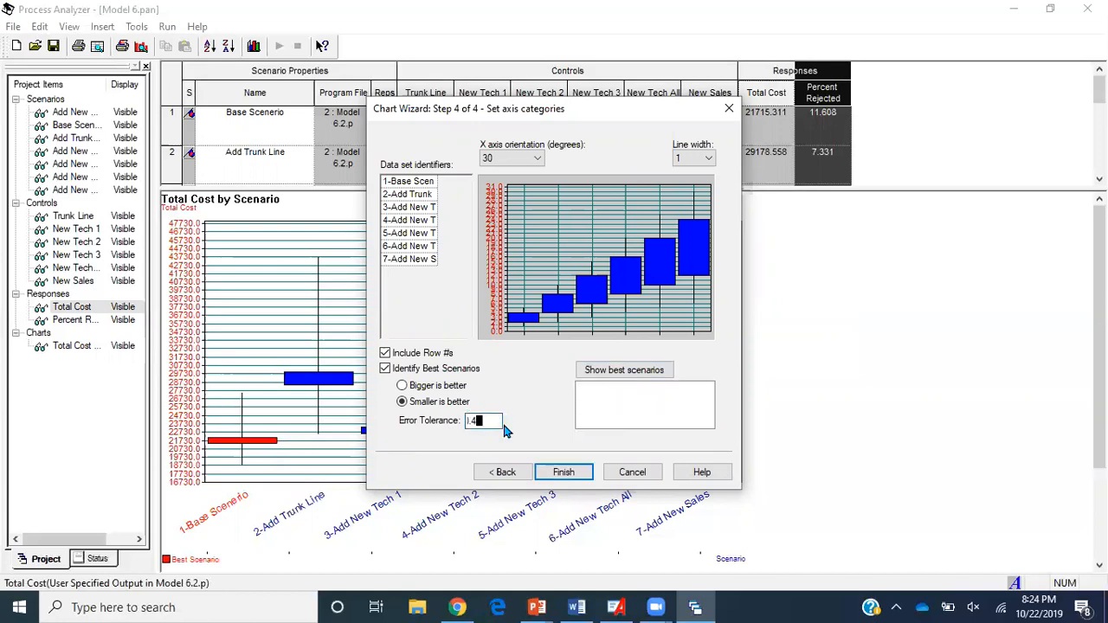
pyautogui.write('.8')
pyautogui.click(586, 372)
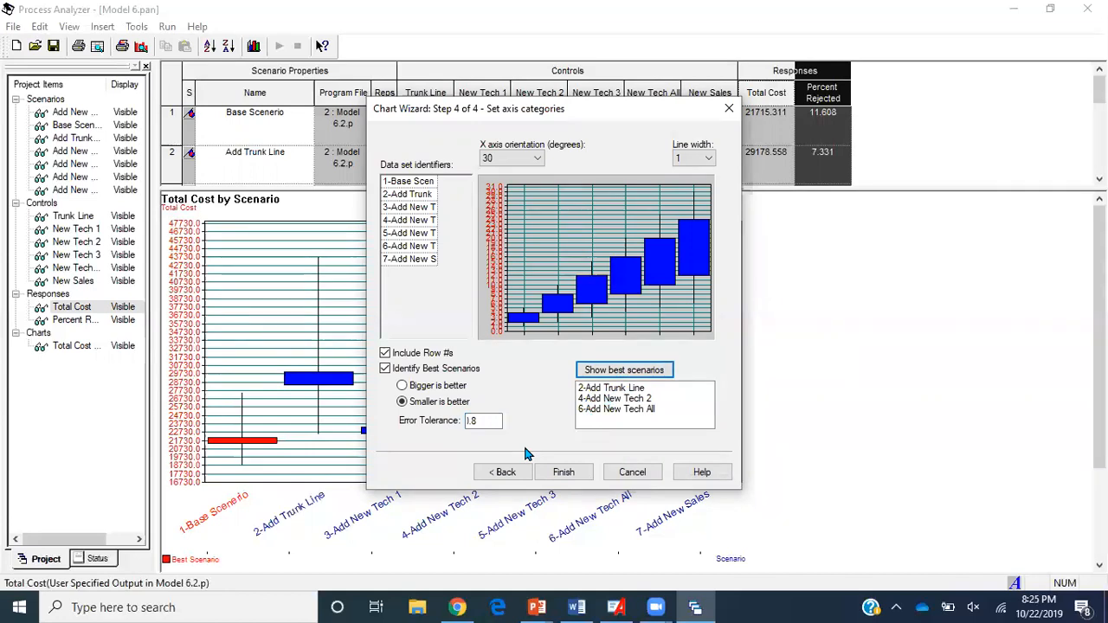
pyautogui.click(564, 472)
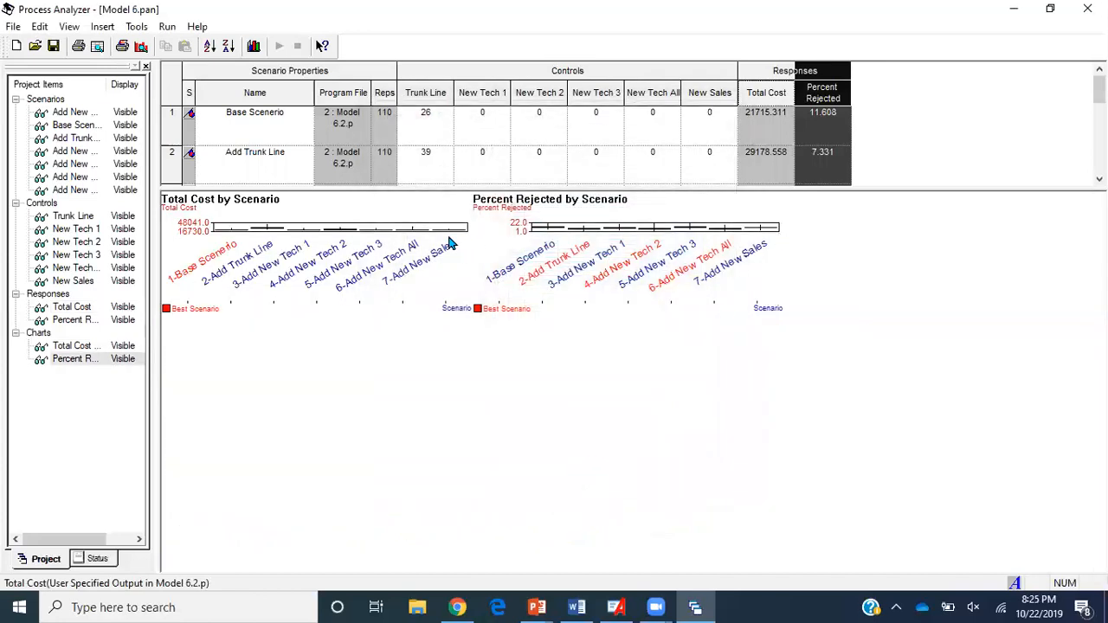
# Preview the charts at full-page size and compare the Percent Rejected and Total Cost pages.
pyautogui.click(435, 241)
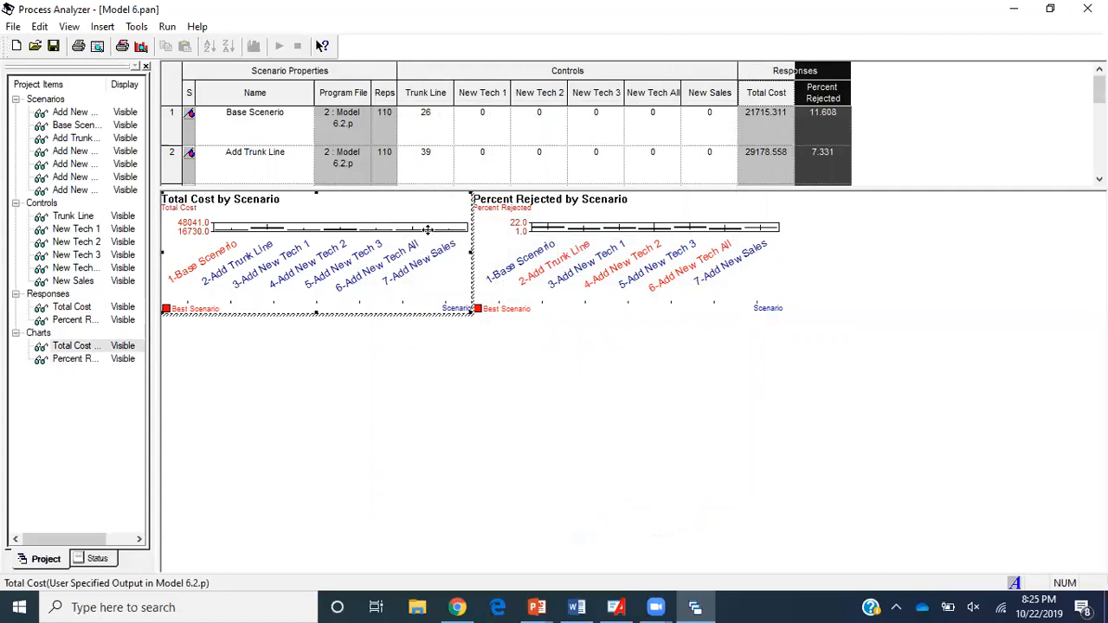
pyautogui.click(142, 47)
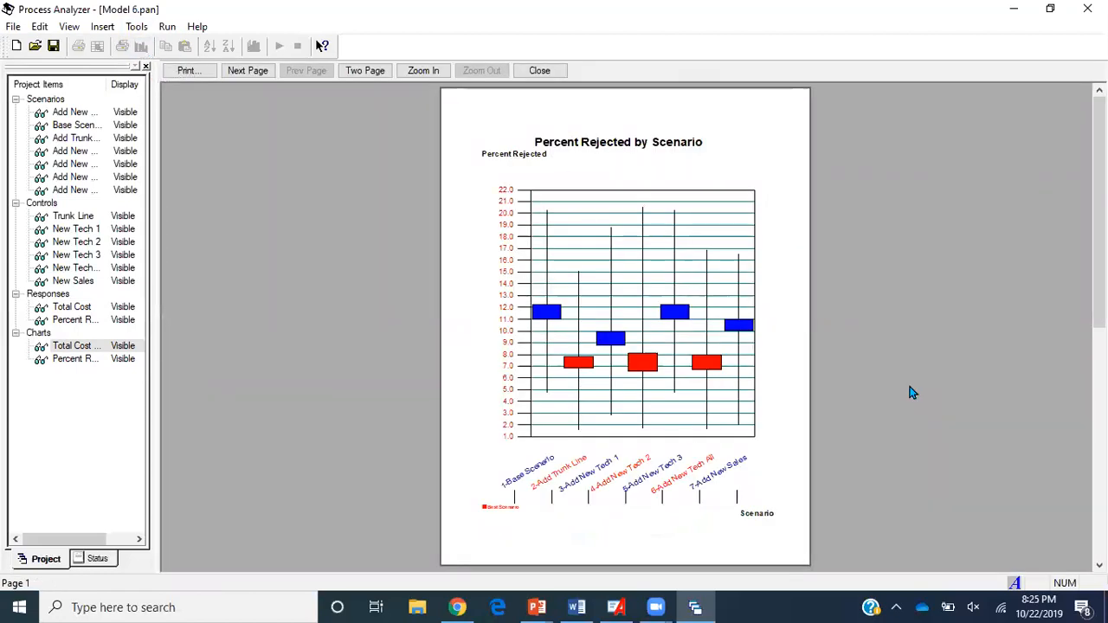
pyautogui.moveTo(1099, 212); pyautogui.dragTo(1099, 380)
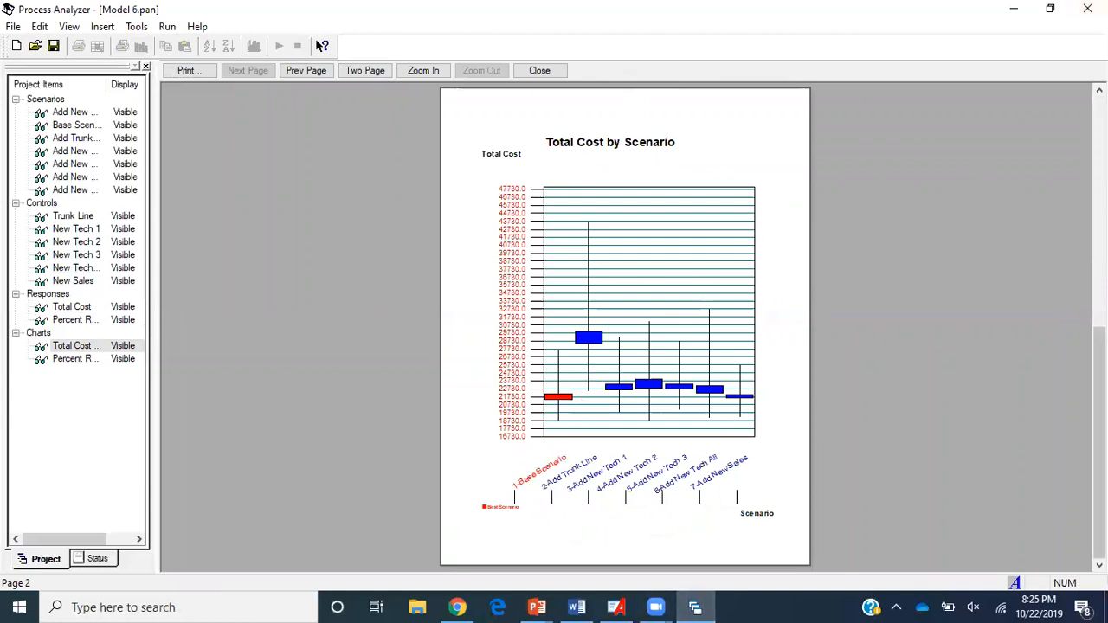
pyautogui.moveTo(1100, 360); pyautogui.dragTo(1063, 130)
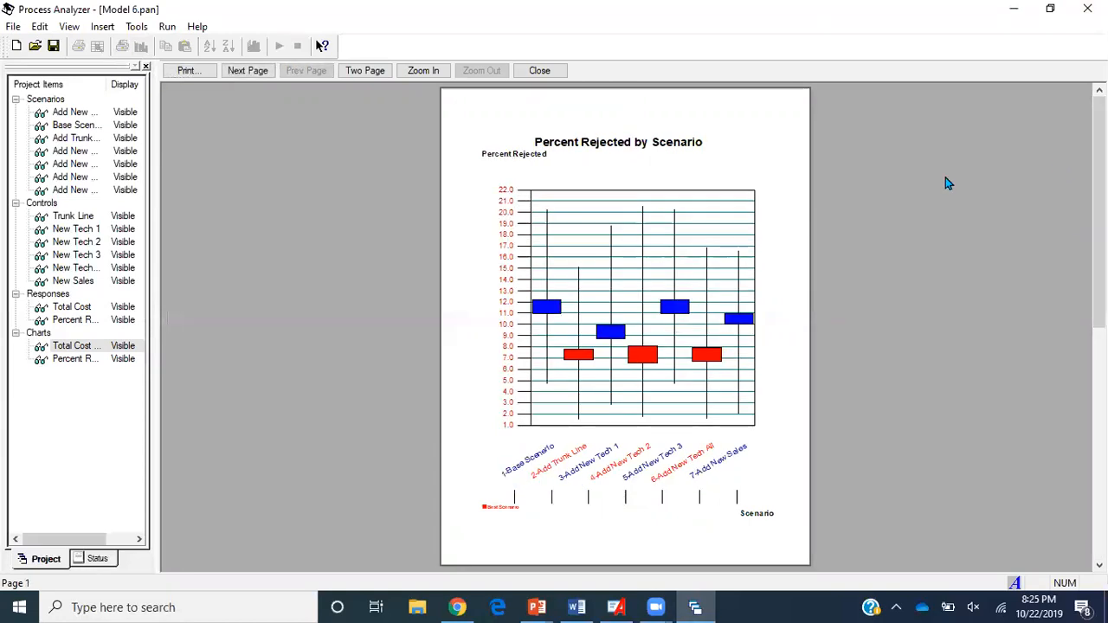